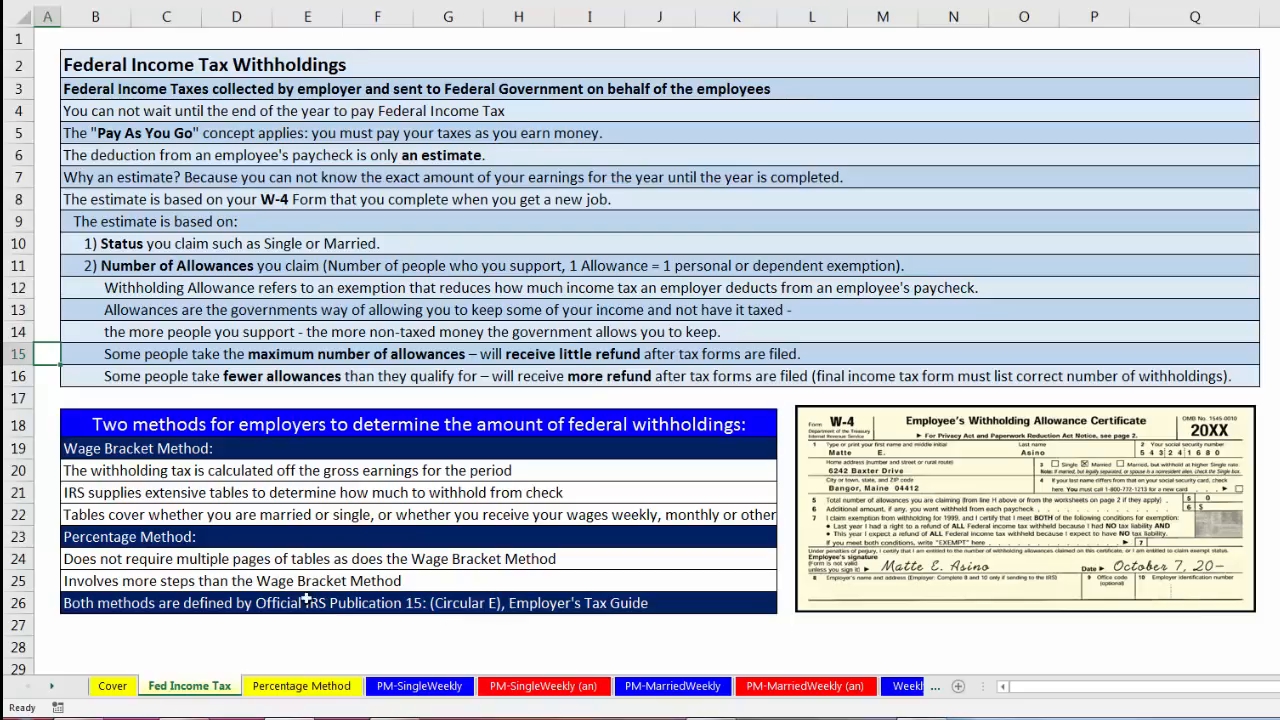
- Go to the Percentage Method sheet and open its linked IRS notice n1036.pdf in the browser
{"action": "left_click_drag", "start_coordinate": [53, 532], "coordinate": [254, 535]}
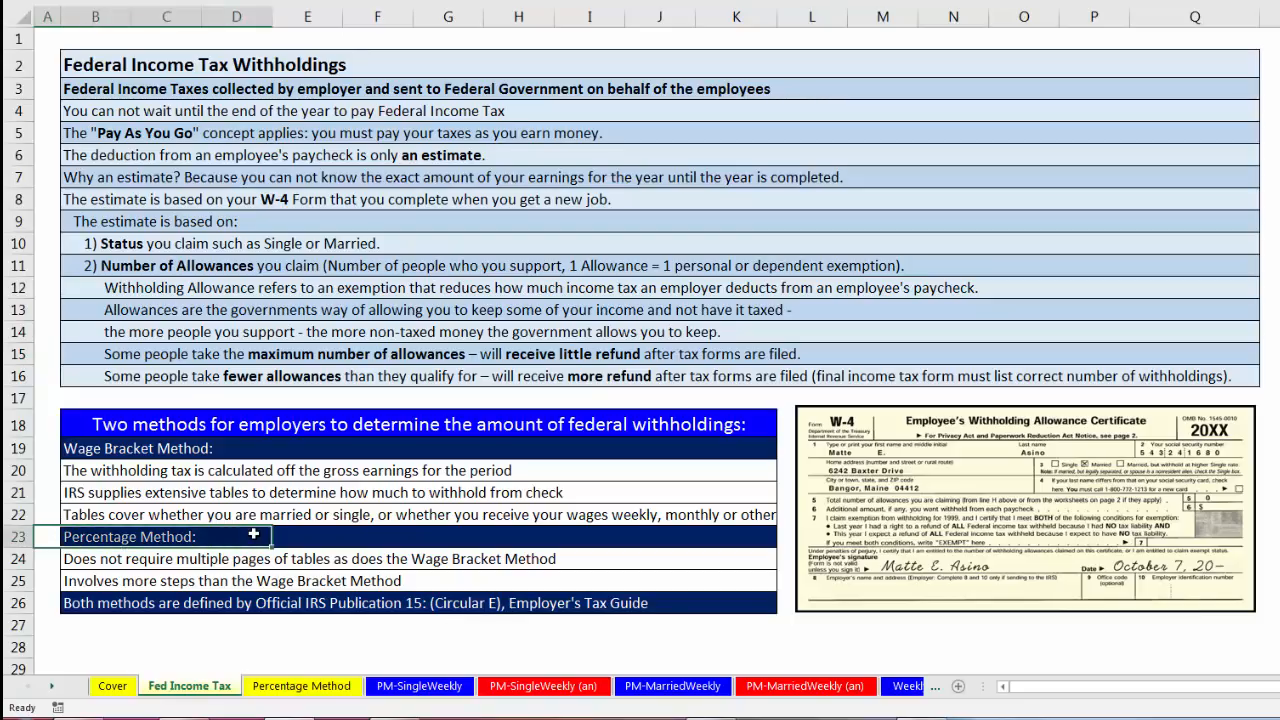
{"action": "left_click", "coordinate": [45, 537]}
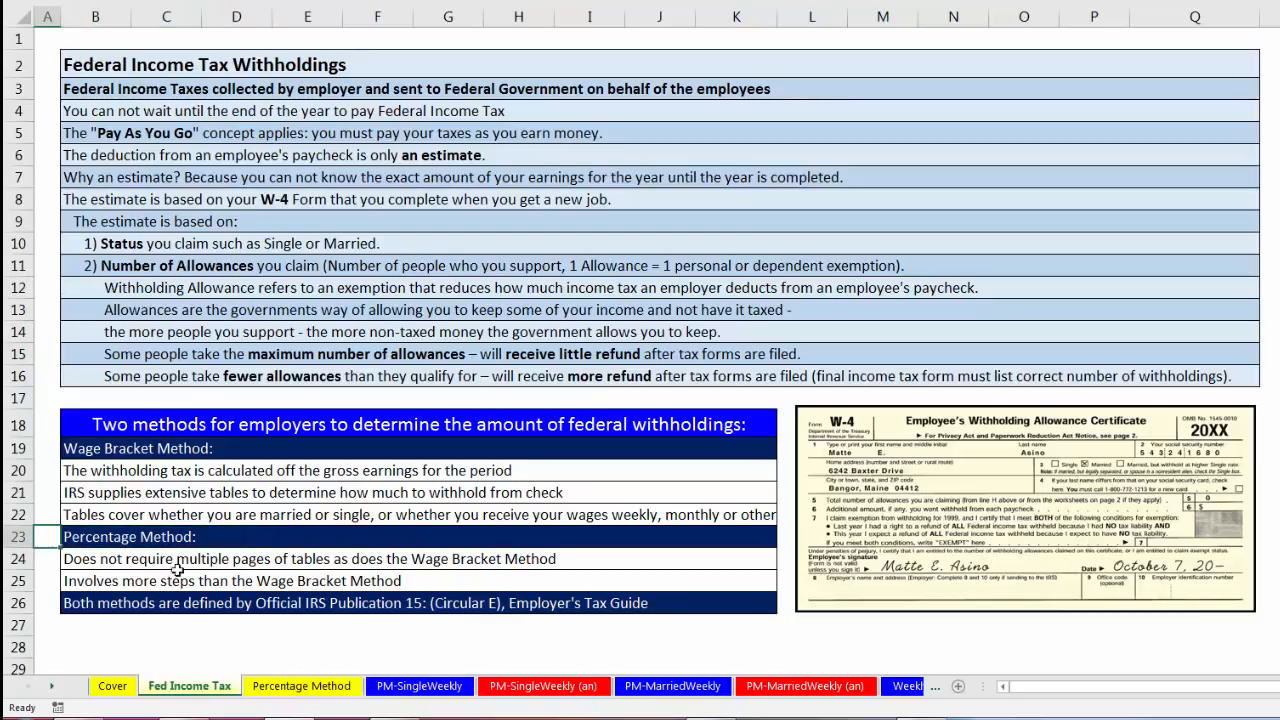
{"action": "left_click", "coordinate": [298, 687]}
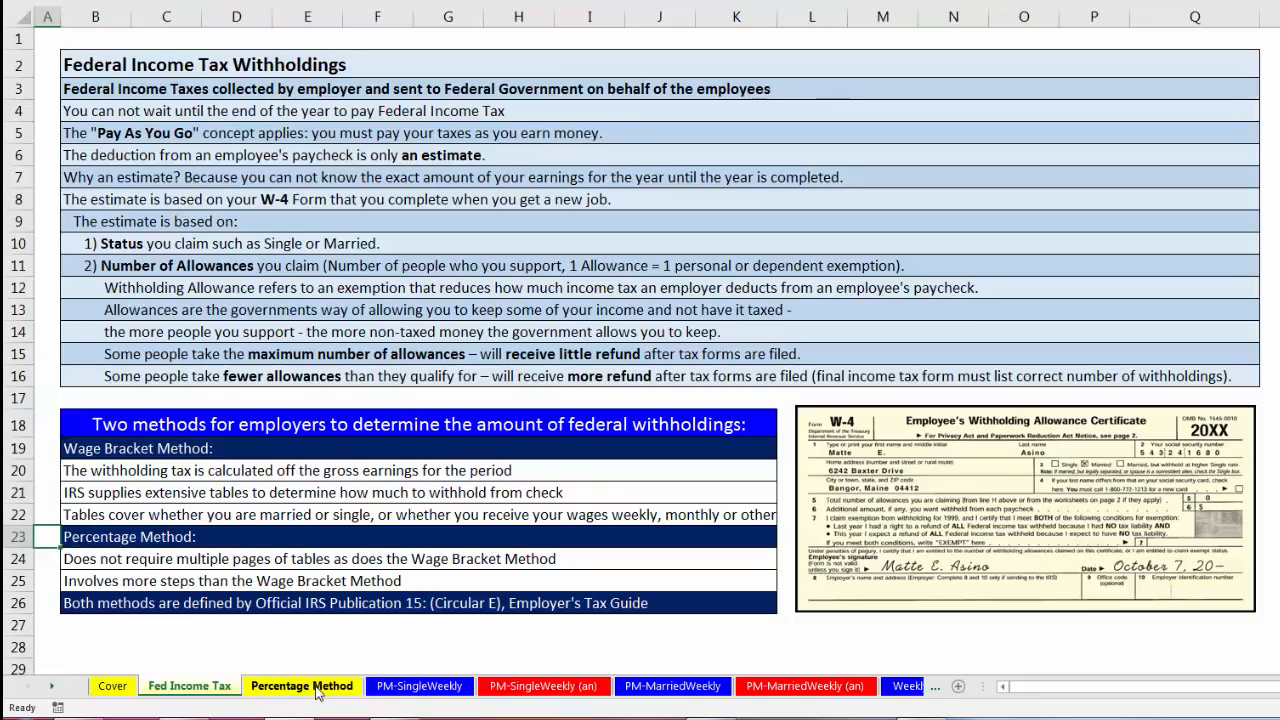
{"action": "left_click", "coordinate": [318, 689]}
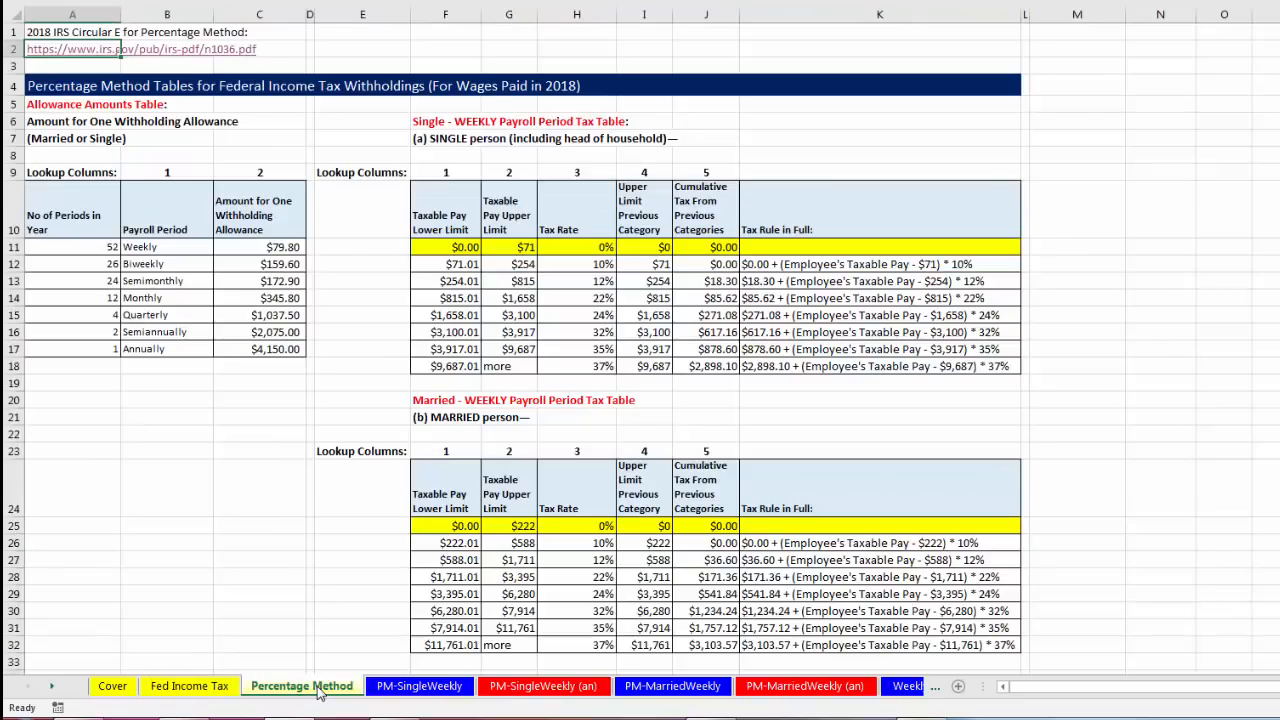
{"action": "left_click", "coordinate": [60, 52]}
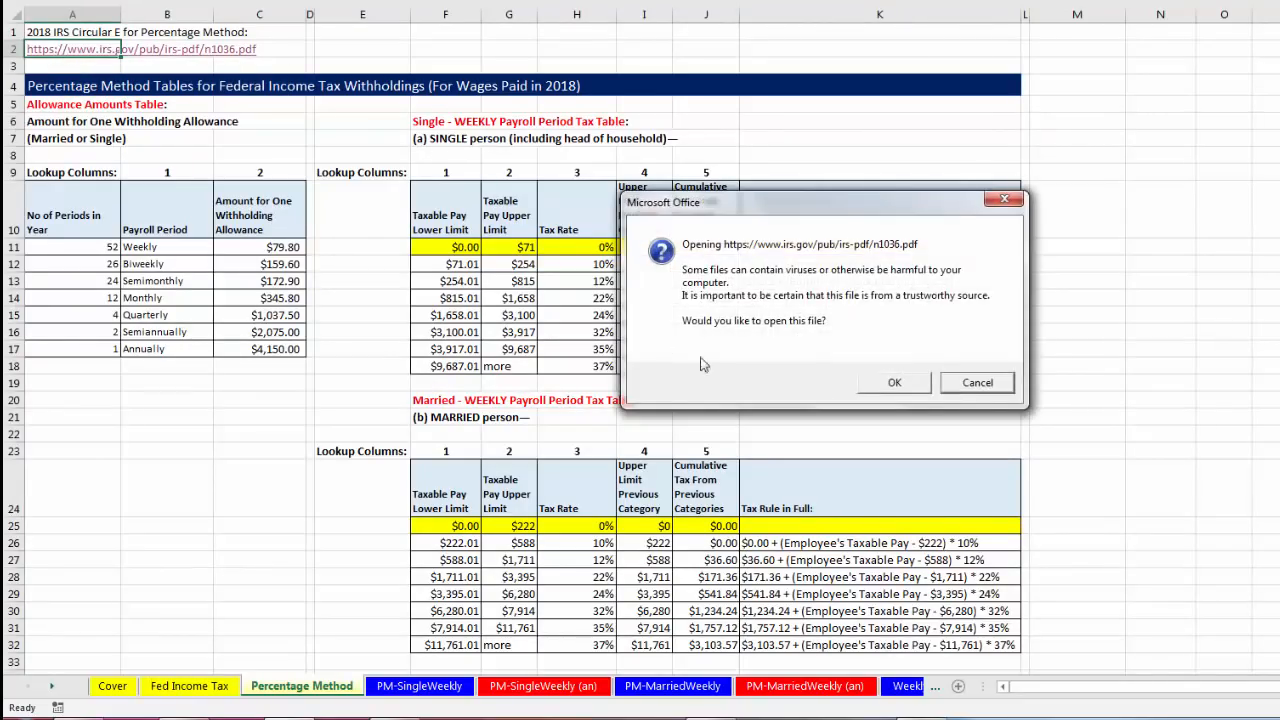
{"action": "left_click", "coordinate": [922, 390]}
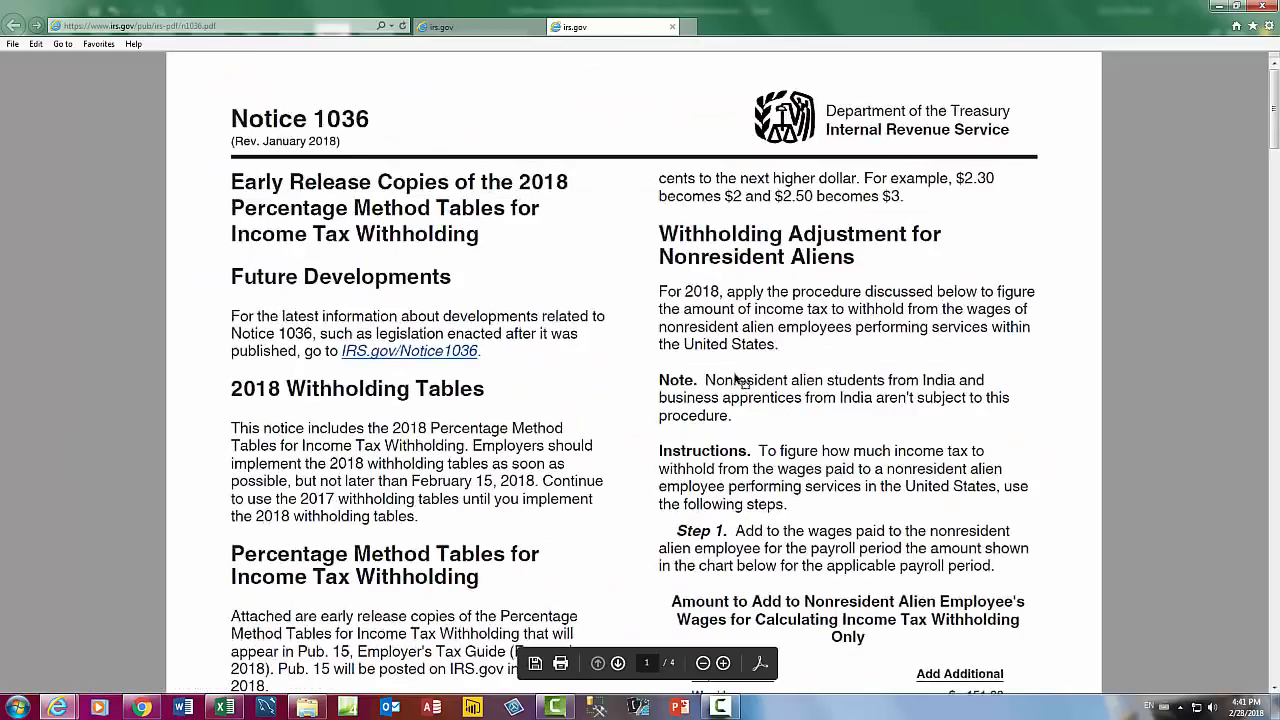
- Find the one withholding allowance table in the IRS notice and highlight the weekly amount
{"action": "scroll", "coordinate": [735, 379], "scroll_direction": "down", "scroll_amount": 5}
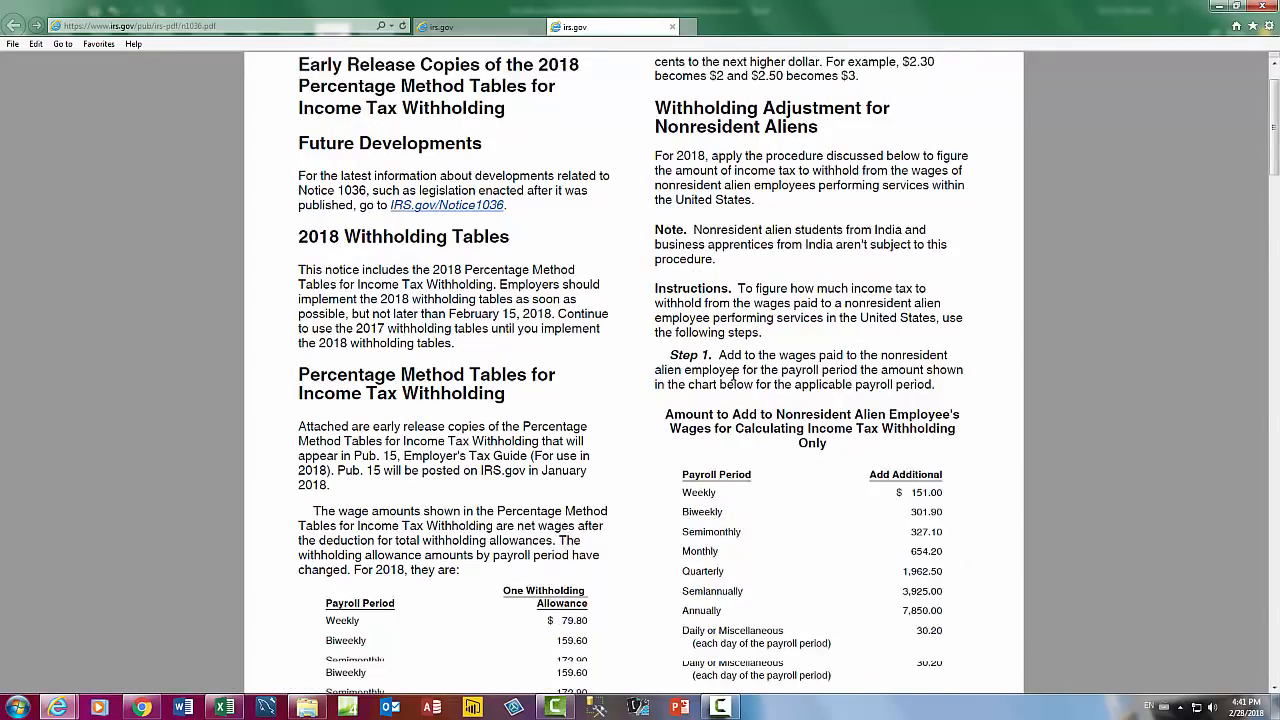
{"action": "scroll", "coordinate": [733, 375], "scroll_direction": "down", "scroll_amount": 2}
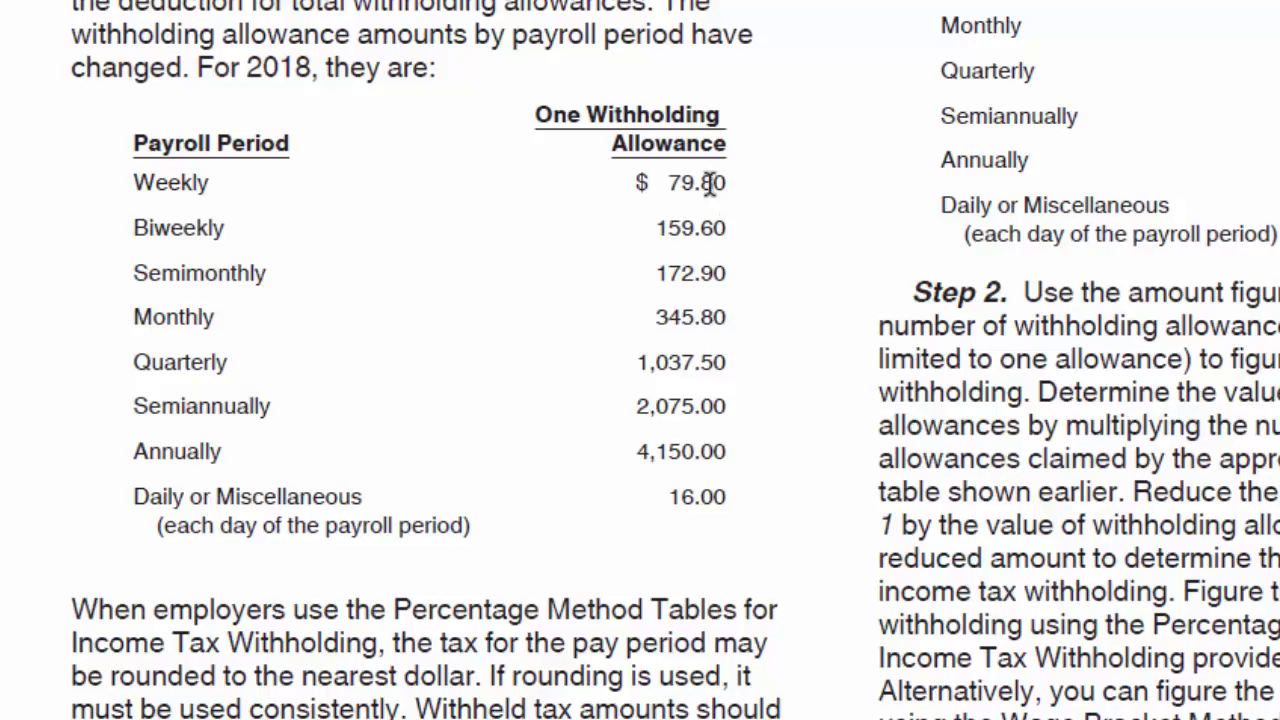
{"action": "left_click_drag", "start_coordinate": [668, 183], "coordinate": [735, 181]}
{"action": "left_click_drag", "start_coordinate": [800, 280], "coordinate": [757, 229]}
{"action": "left_click_drag", "start_coordinate": [793, 270], "coordinate": [743, 206]}
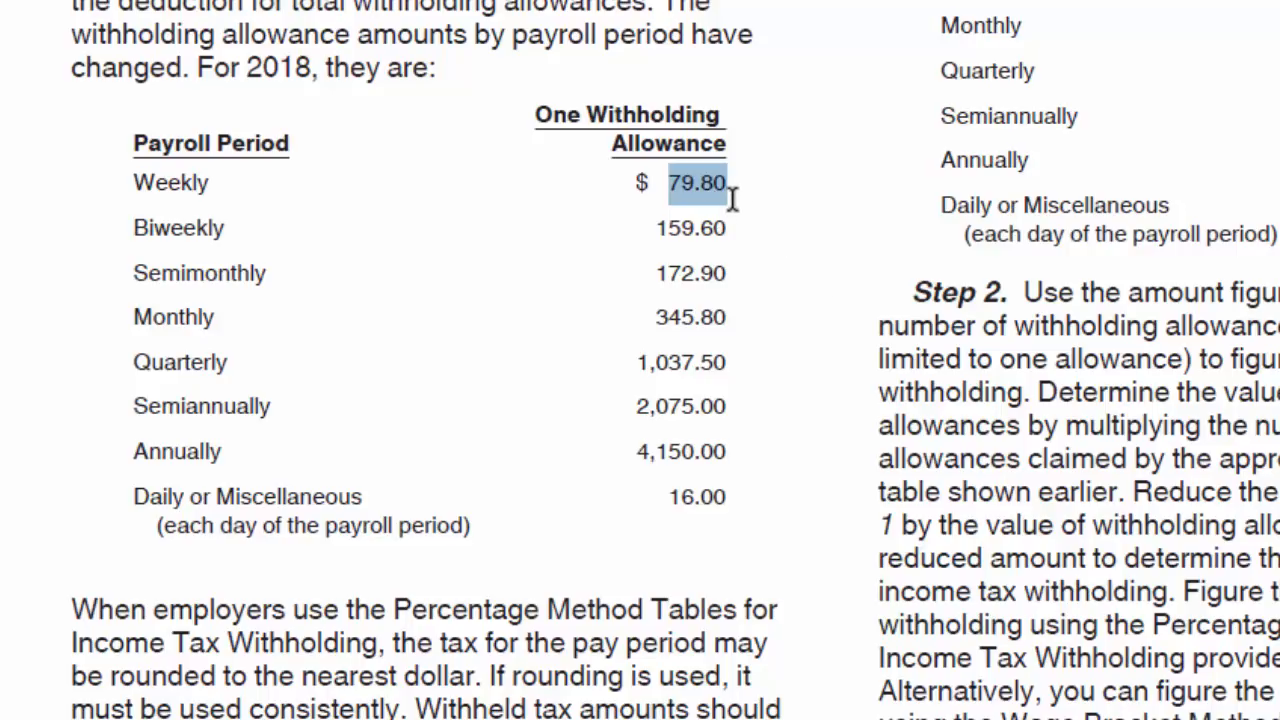
{"action": "left_click", "coordinate": [731, 183]}
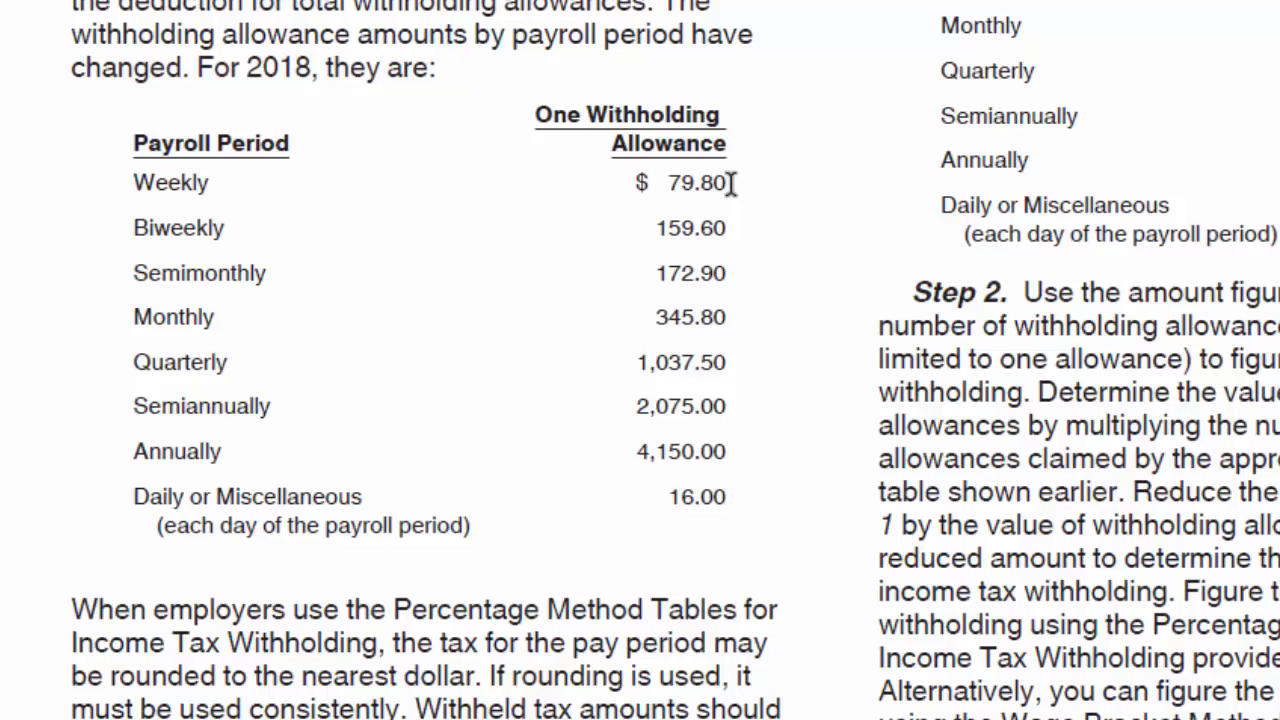
- Examine the weekly, biweekly and semimonthly Percentage Method tables for single and married persons further down the notice
{"action": "scroll", "coordinate": [785, 250], "scroll_direction": "down", "scroll_amount": 15}
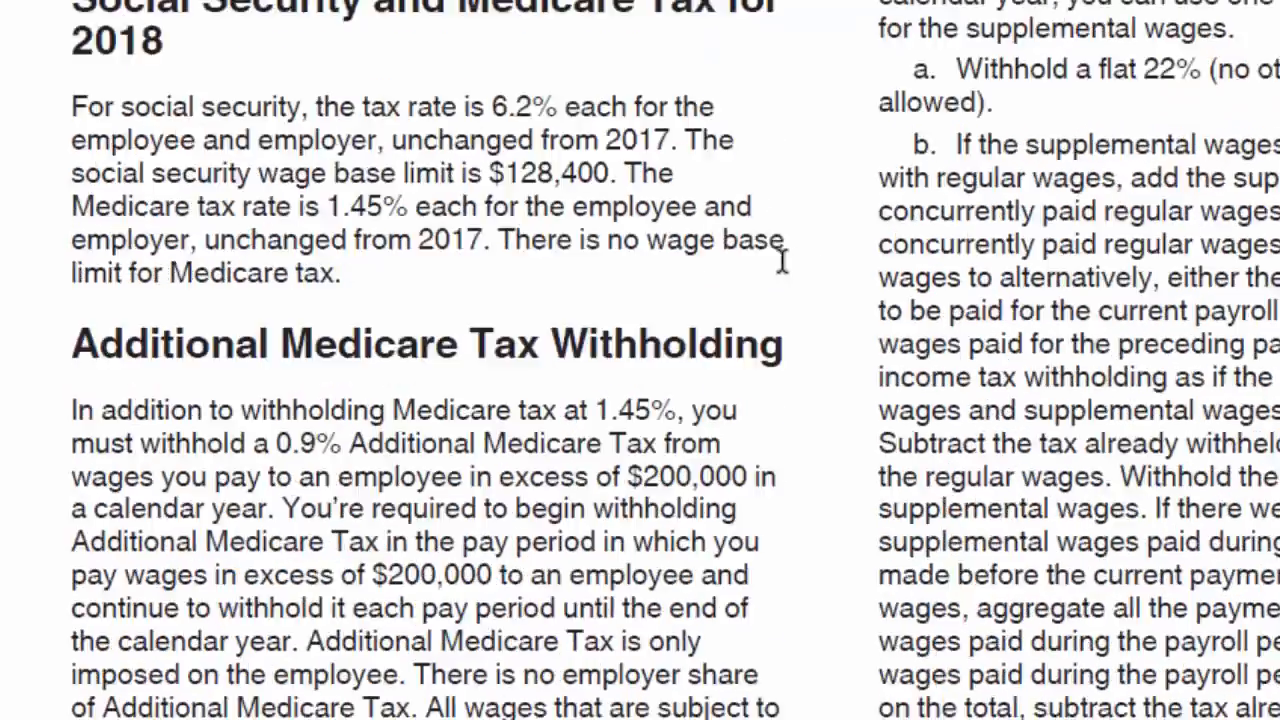
{"action": "scroll", "coordinate": [783, 290], "scroll_direction": "down", "scroll_amount": 10}
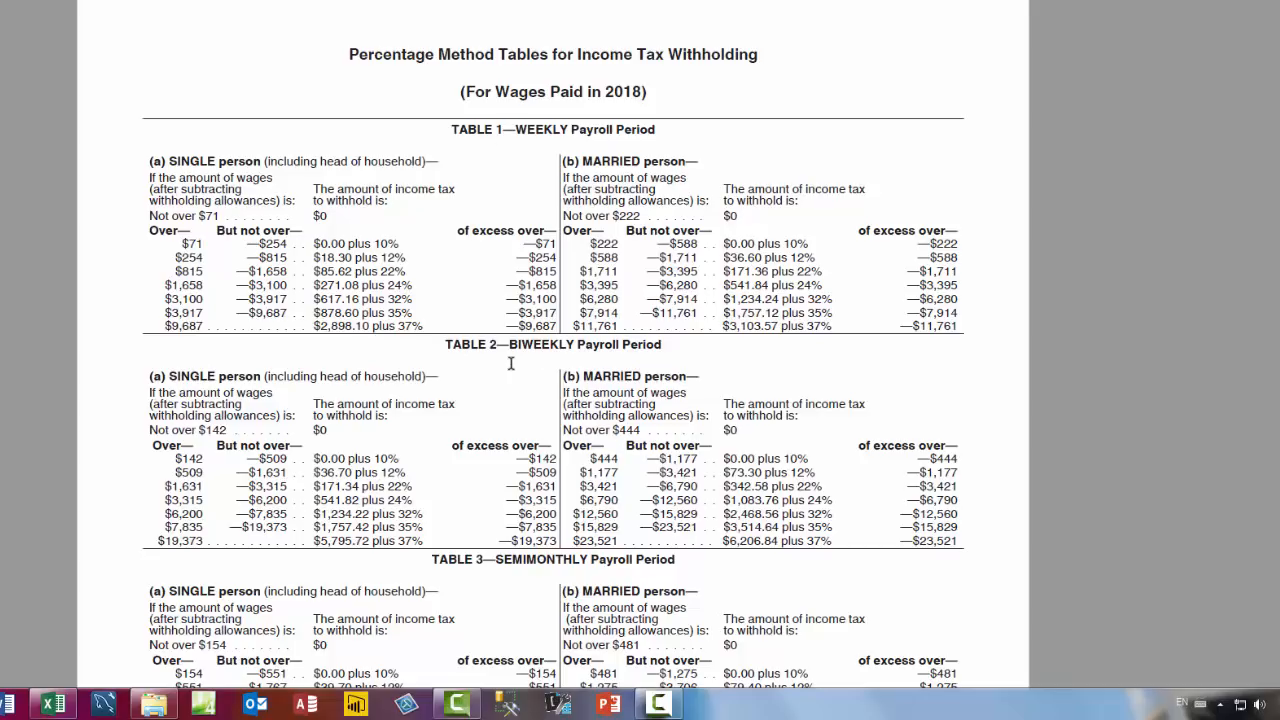
{"action": "scroll", "coordinate": [604, 356], "scroll_direction": "down", "scroll_amount": 3}
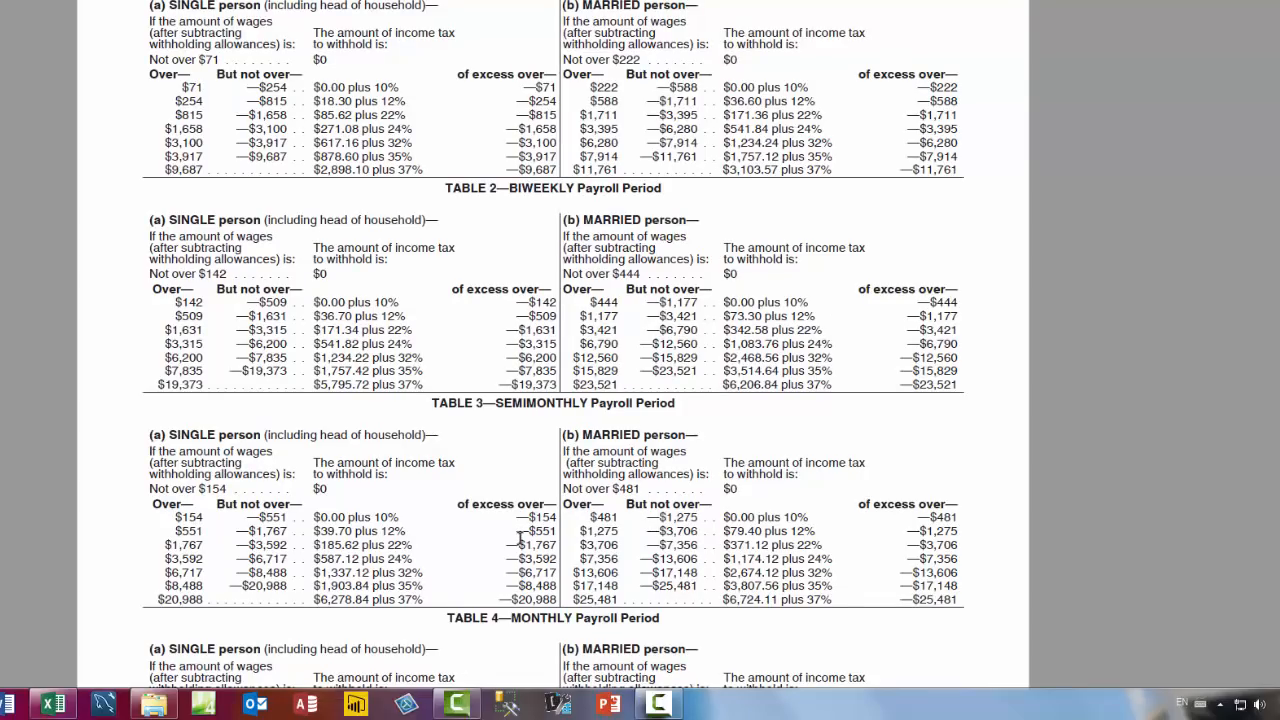
{"action": "scroll", "coordinate": [524, 532], "scroll_direction": "up", "scroll_amount": 5}
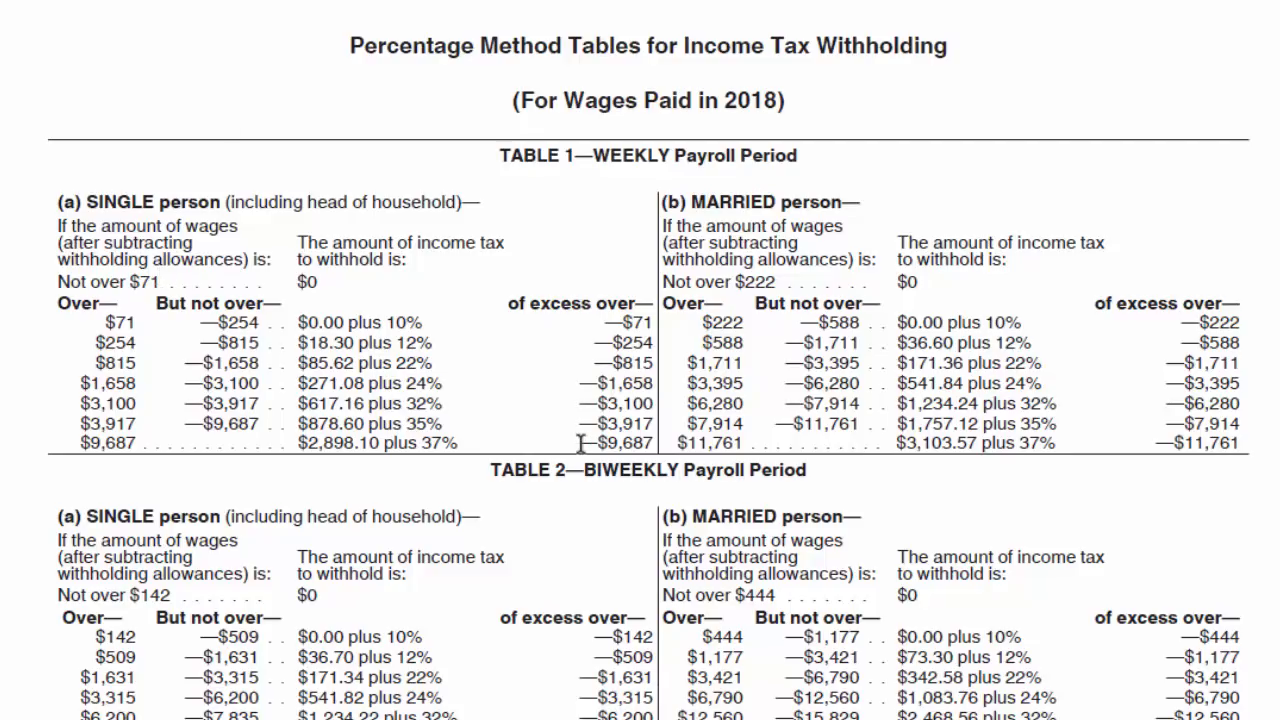
- Switch back to the Excel workbook and review the lower and upper taxable pay limits in the Single weekly tax table
{"action": "key", "text": "alt+Tab"}
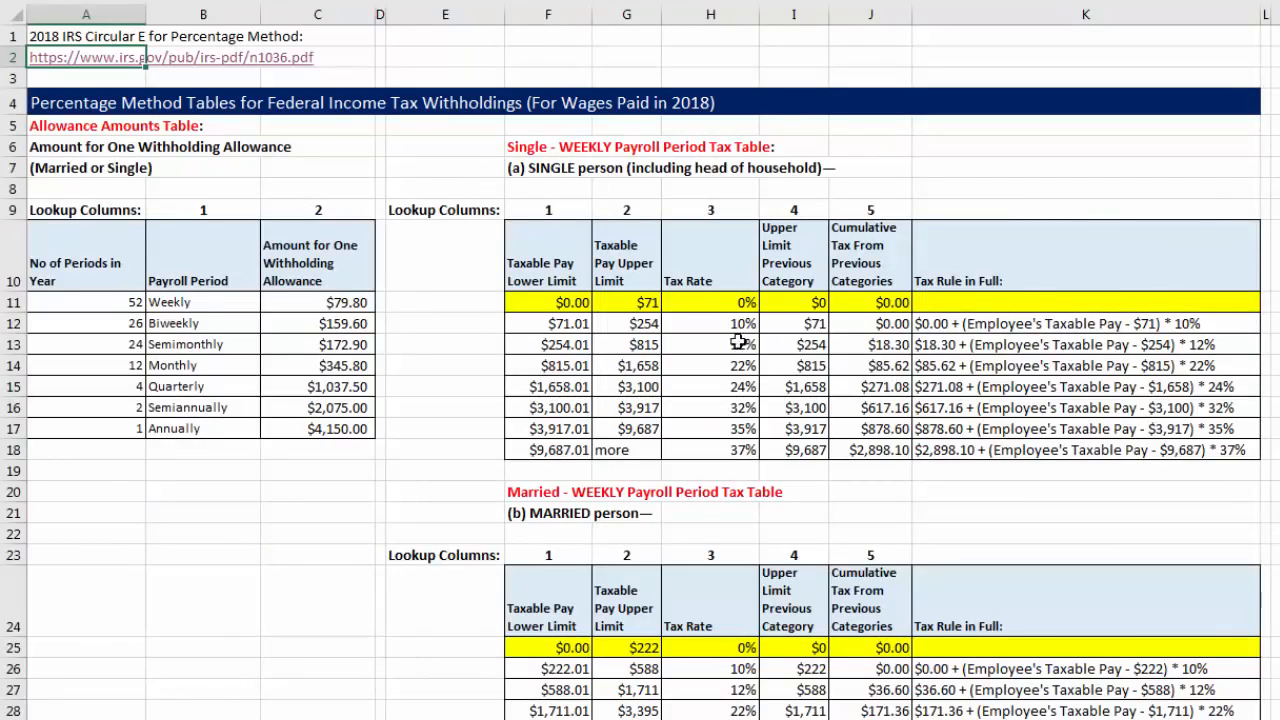
{"action": "left_click_drag", "start_coordinate": [555, 262], "coordinate": [560, 433]}
{"action": "left_click_drag", "start_coordinate": [614, 266], "coordinate": [638, 466]}
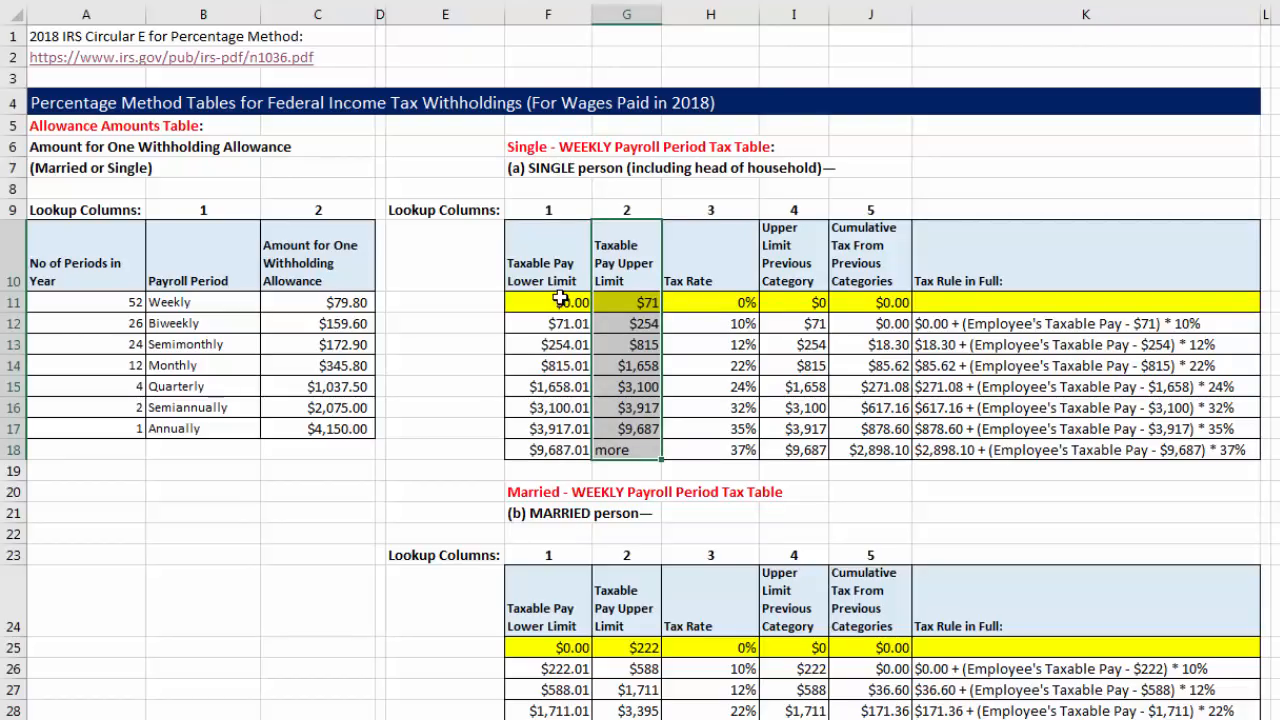
- Compare the full tax rule in the Single table's 22% row with its cumulative tax, previous upper limit and tax rate cells
{"action": "left_click_drag", "start_coordinate": [538, 365], "coordinate": [1075, 367]}
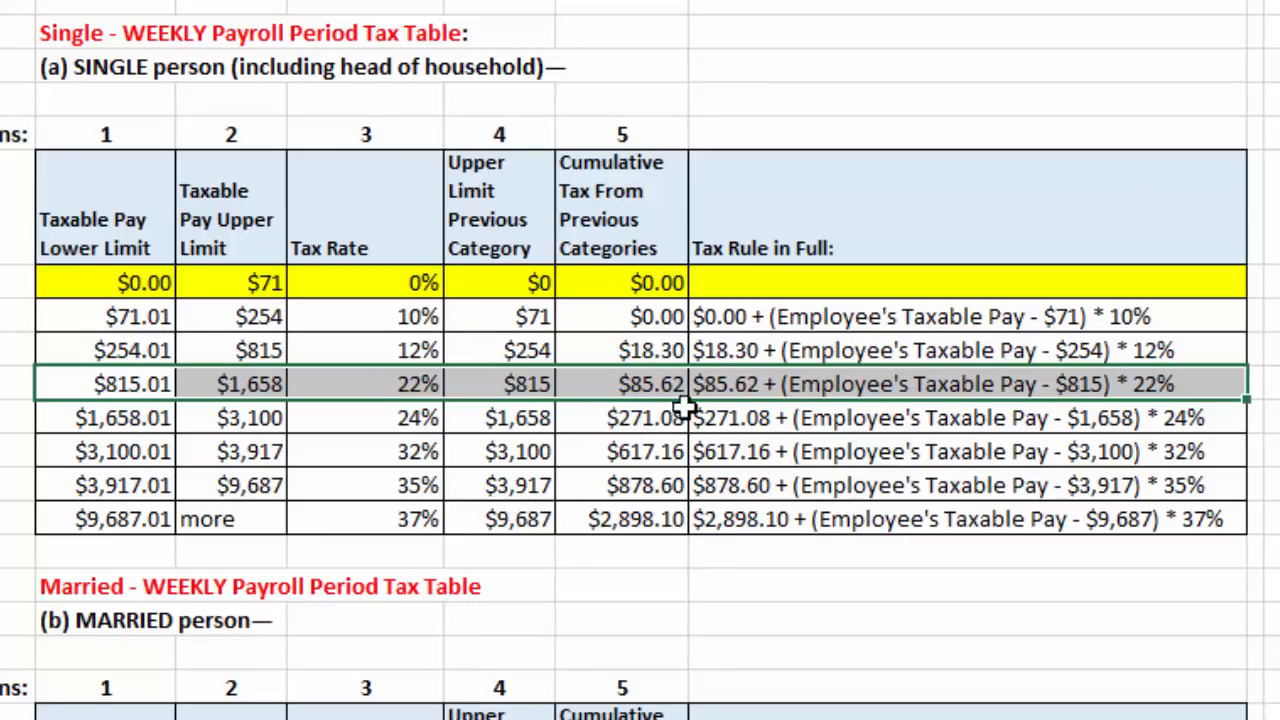
{"action": "left_click", "coordinate": [740, 388]}
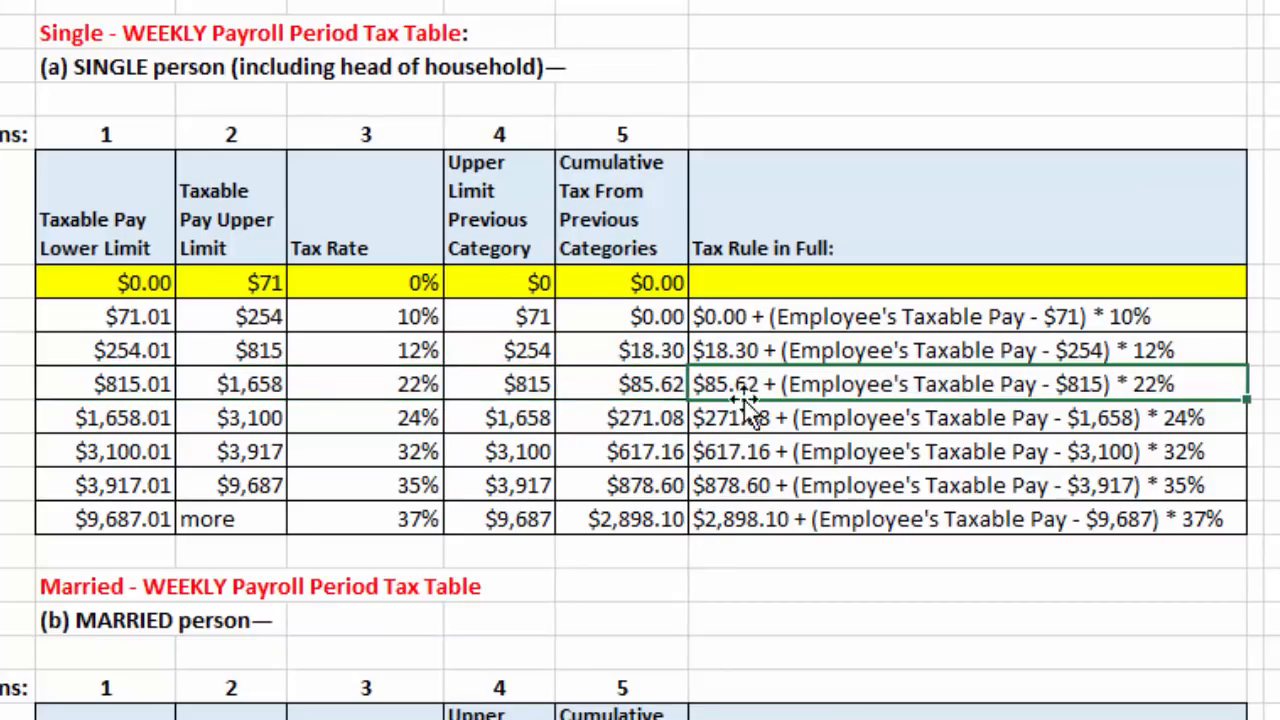
{"action": "left_click", "coordinate": [652, 378]}
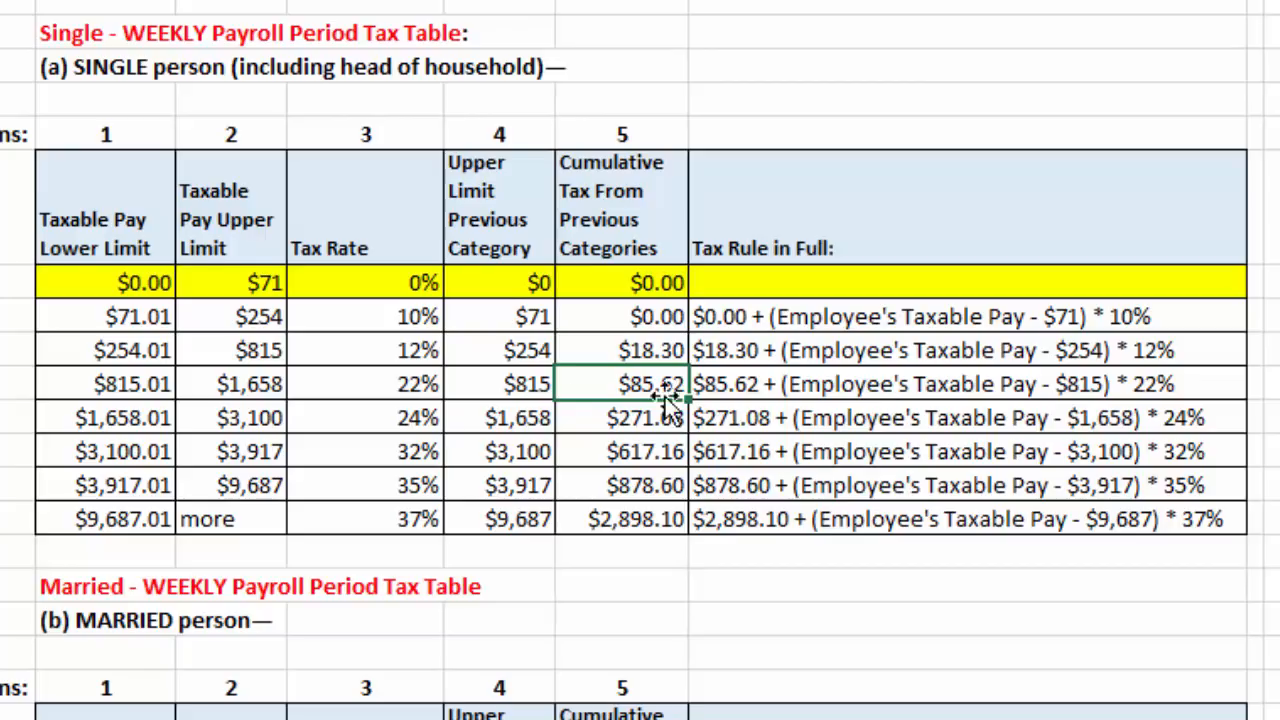
{"action": "left_click", "coordinate": [522, 385]}
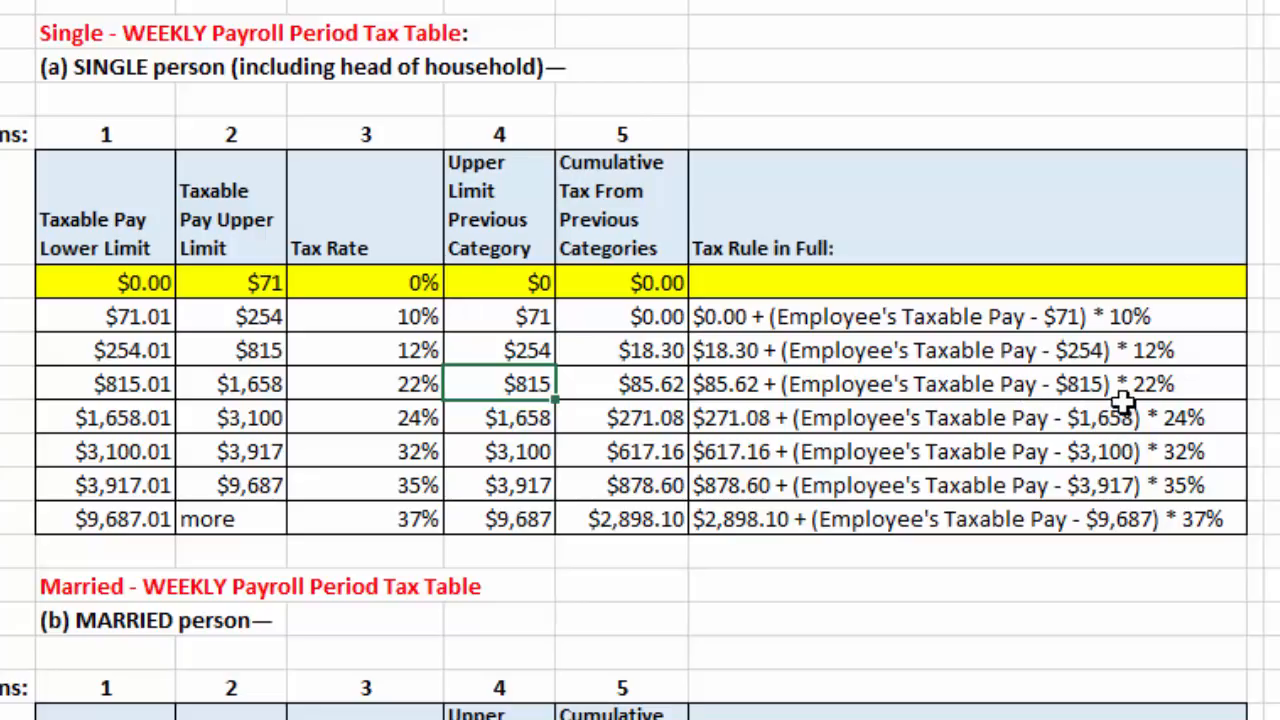
{"action": "left_click", "coordinate": [397, 391]}
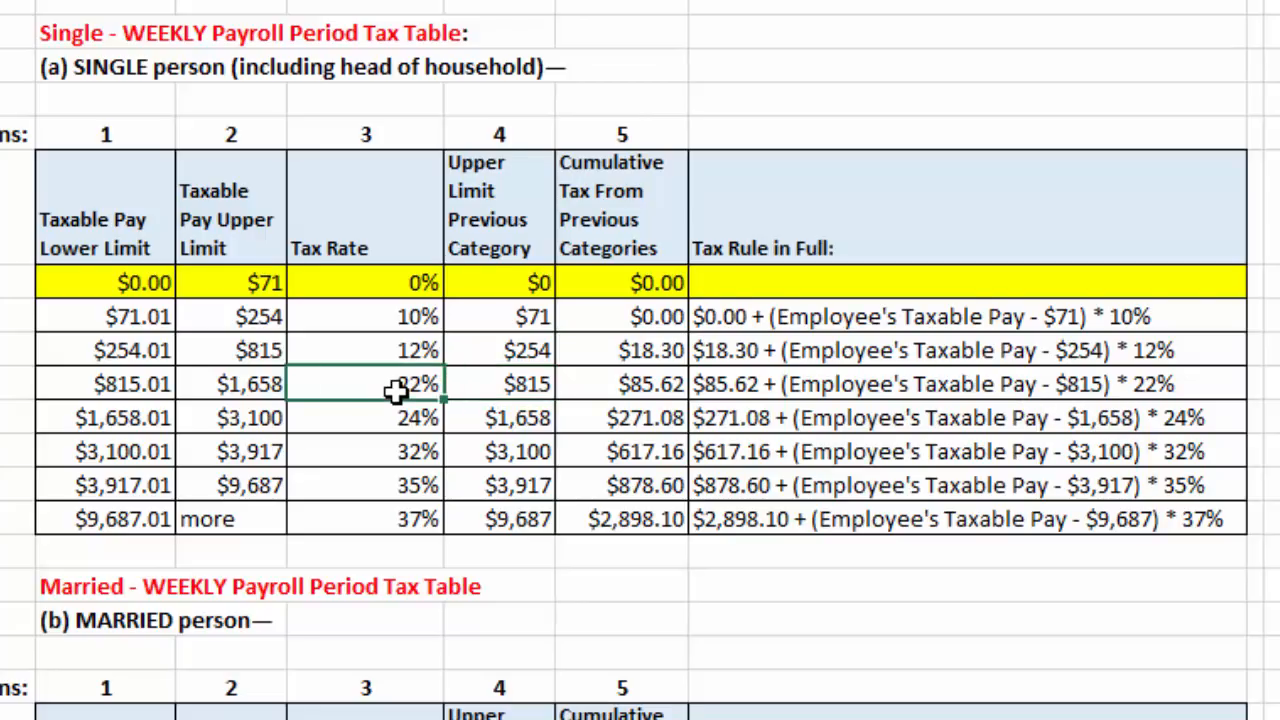
{"action": "left_click", "coordinate": [822, 392]}
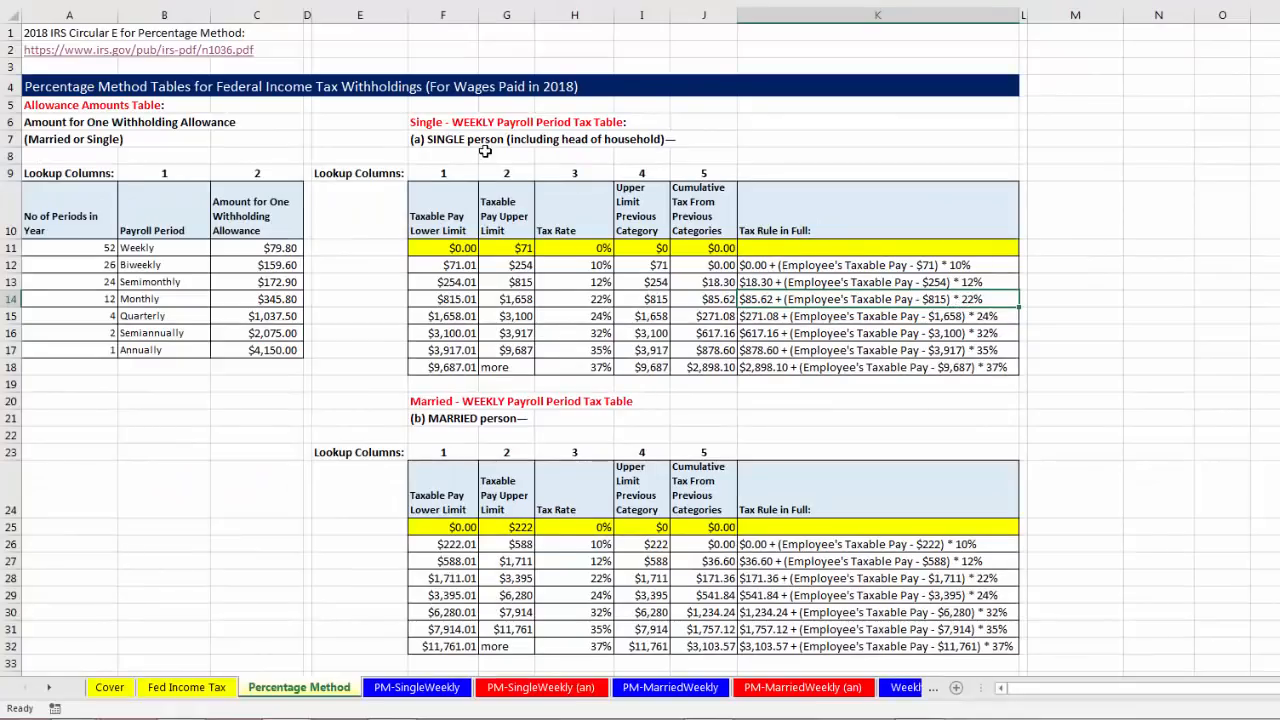
- Point out the Single and Married weekly payroll period tax tables by selecting cells at their headings
{"action": "left_click_drag", "start_coordinate": [362, 122], "coordinate": [907, 123]}
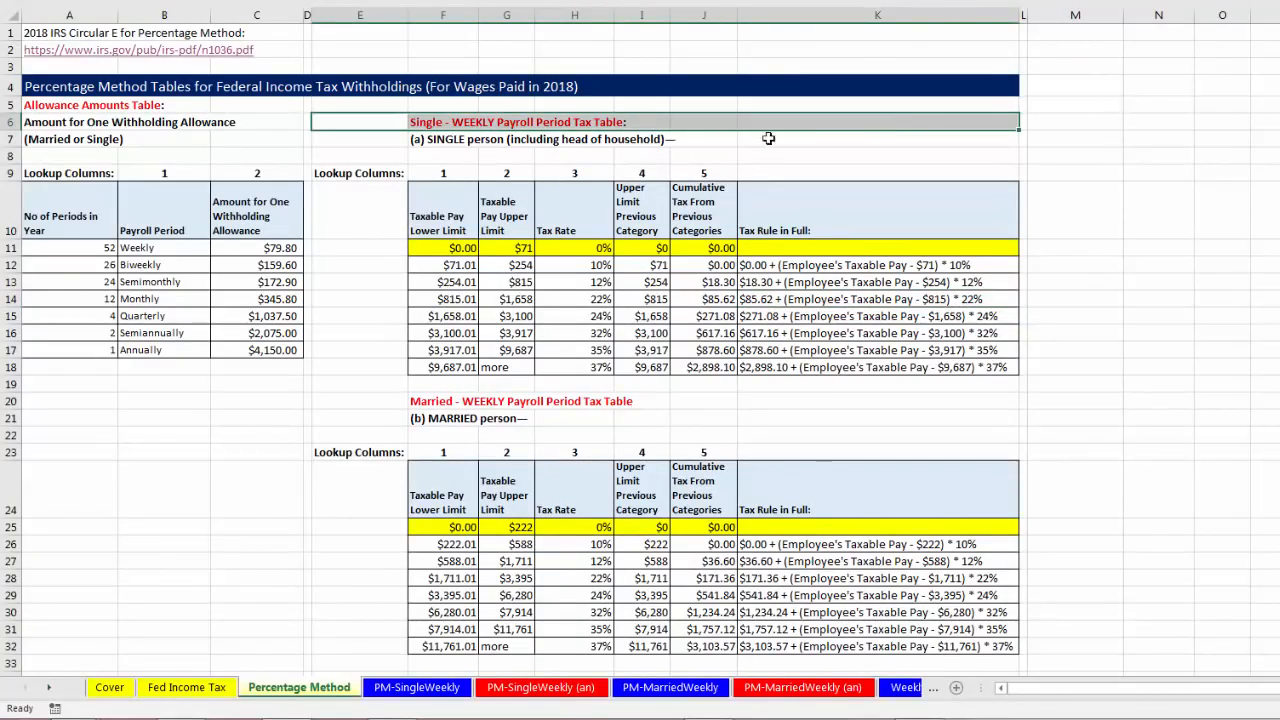
{"action": "left_click", "coordinate": [451, 152]}
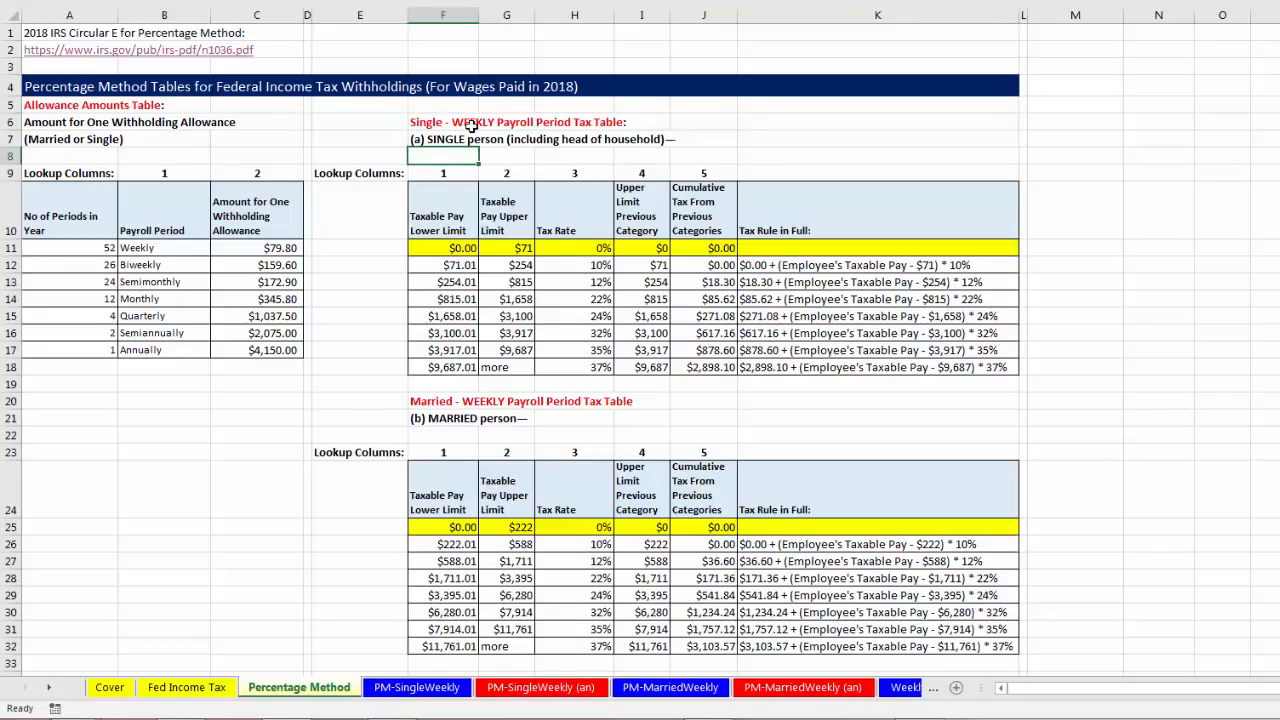
{"action": "left_click", "coordinate": [443, 441]}
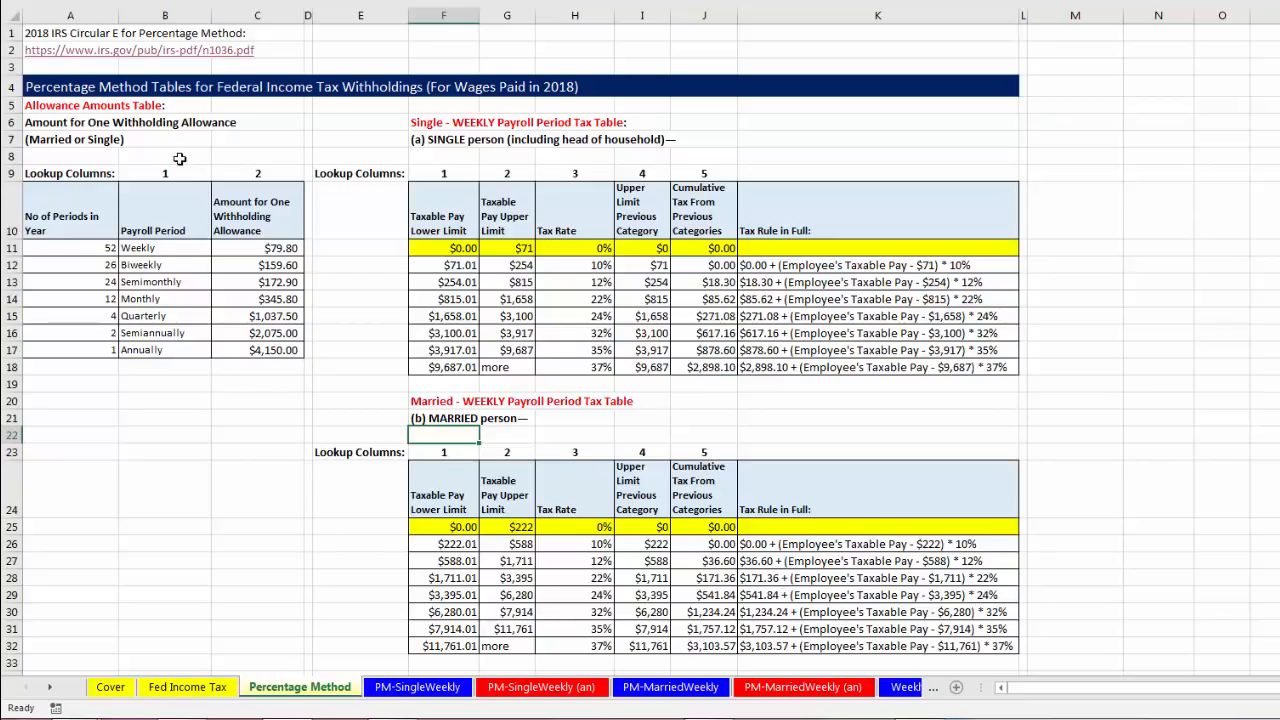
- Review the payroll periods in the Allowance Amounts Table and select the weekly amount for one withholding allowance
{"action": "left_click", "coordinate": [176, 246]}
{"action": "left_click", "coordinate": [178, 267]}
{"action": "left_click", "coordinate": [179, 283]}
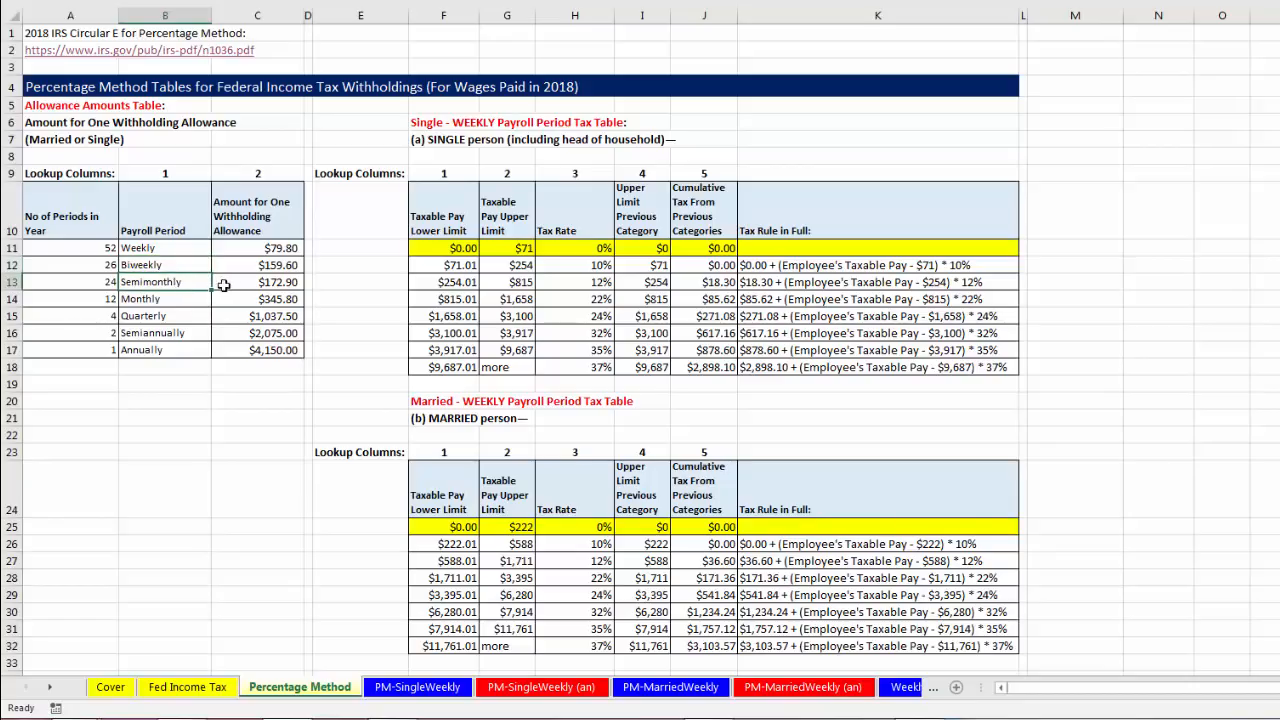
{"action": "left_click", "coordinate": [237, 285]}
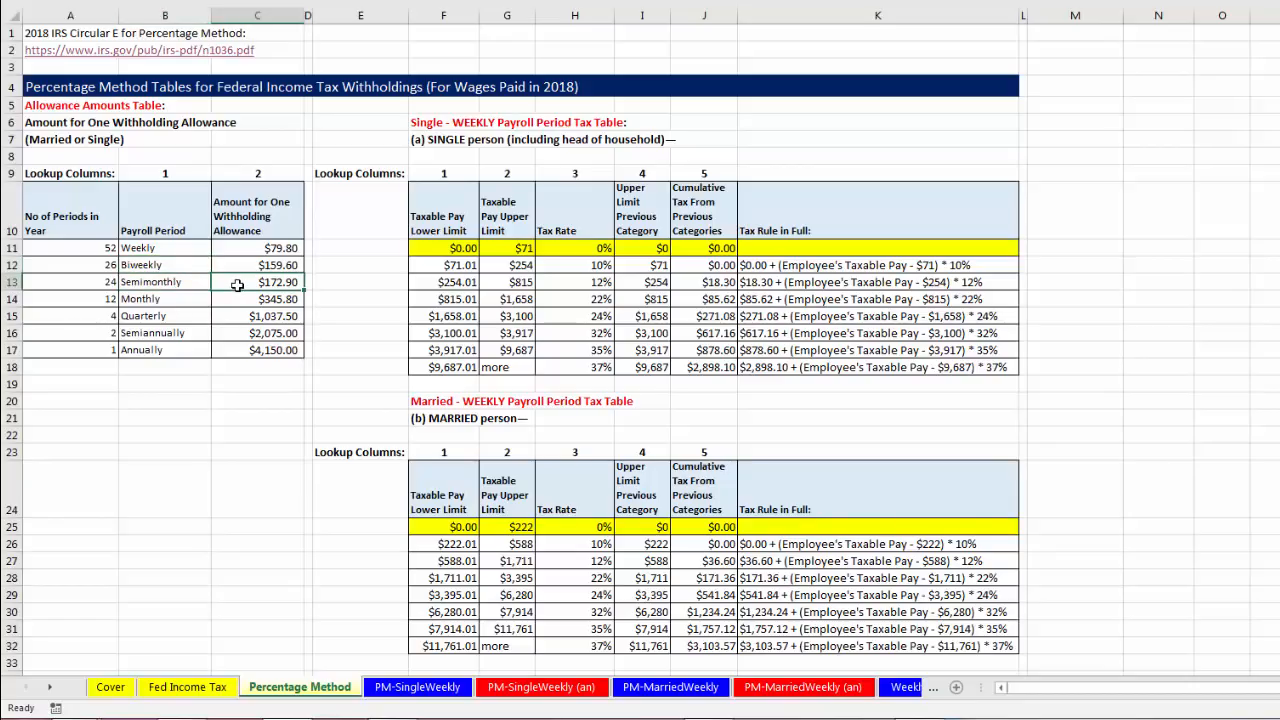
{"action": "left_click_drag", "start_coordinate": [145, 247], "coordinate": [258, 249]}
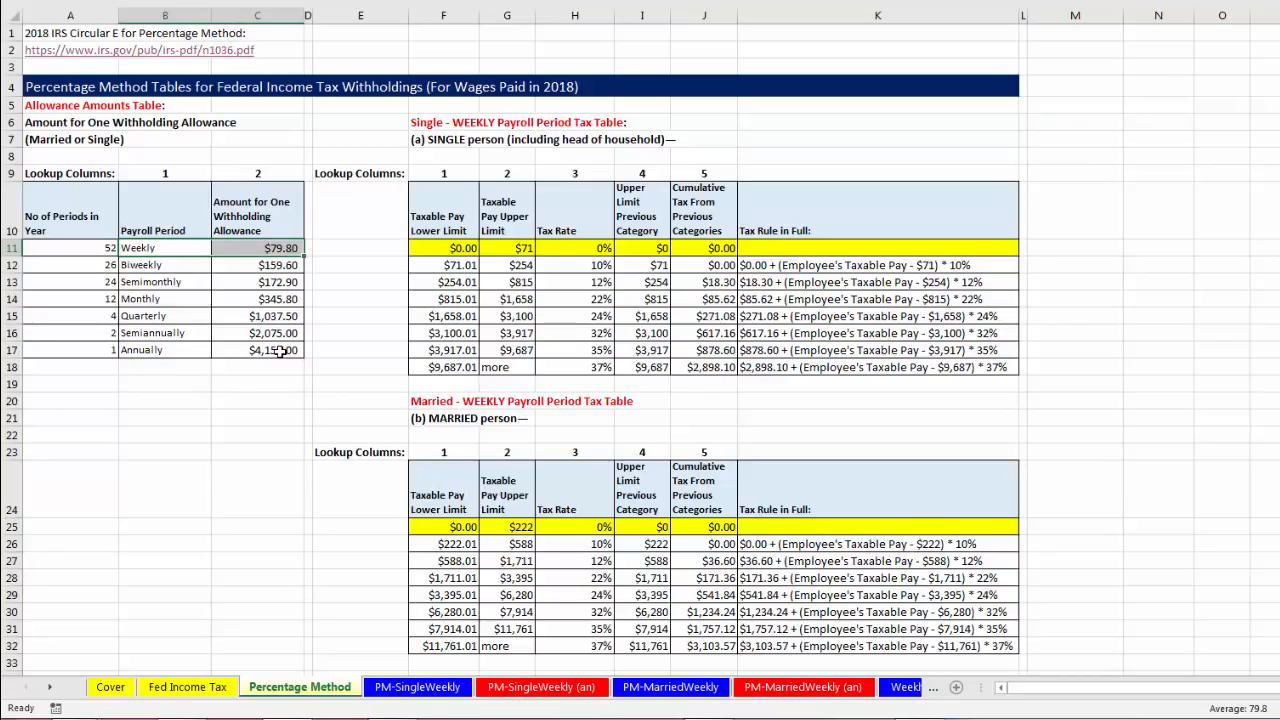
{"action": "left_click", "coordinate": [249, 247]}
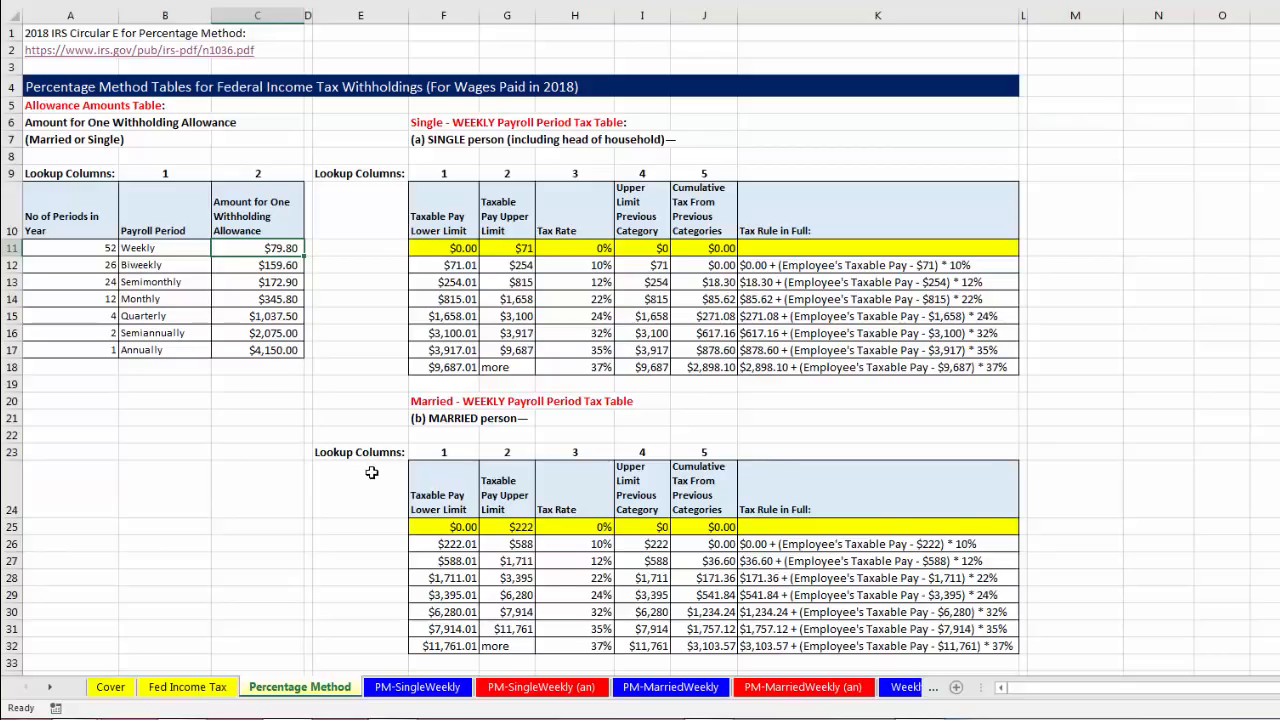
- Open the PM-SingleWeekly sheet and review its weekly allowance amount and the full Single weekly tax table
{"action": "left_click", "coordinate": [460, 690]}
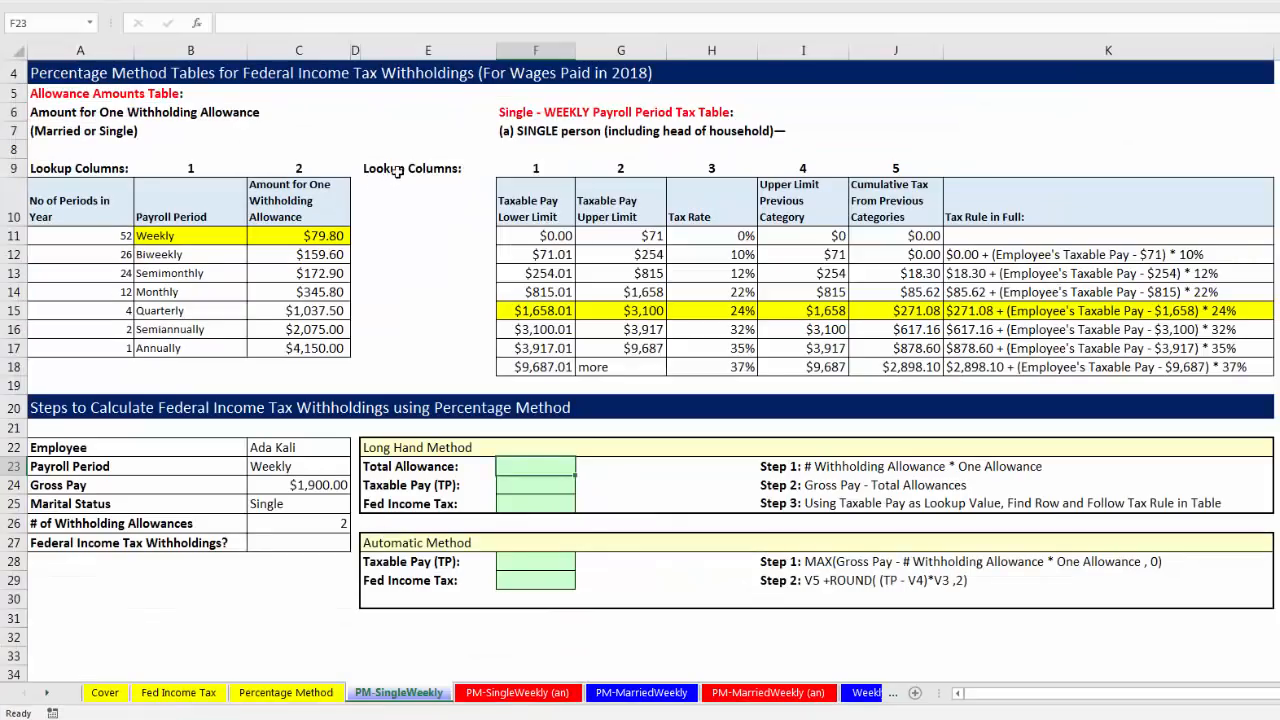
{"action": "left_click", "coordinate": [313, 238]}
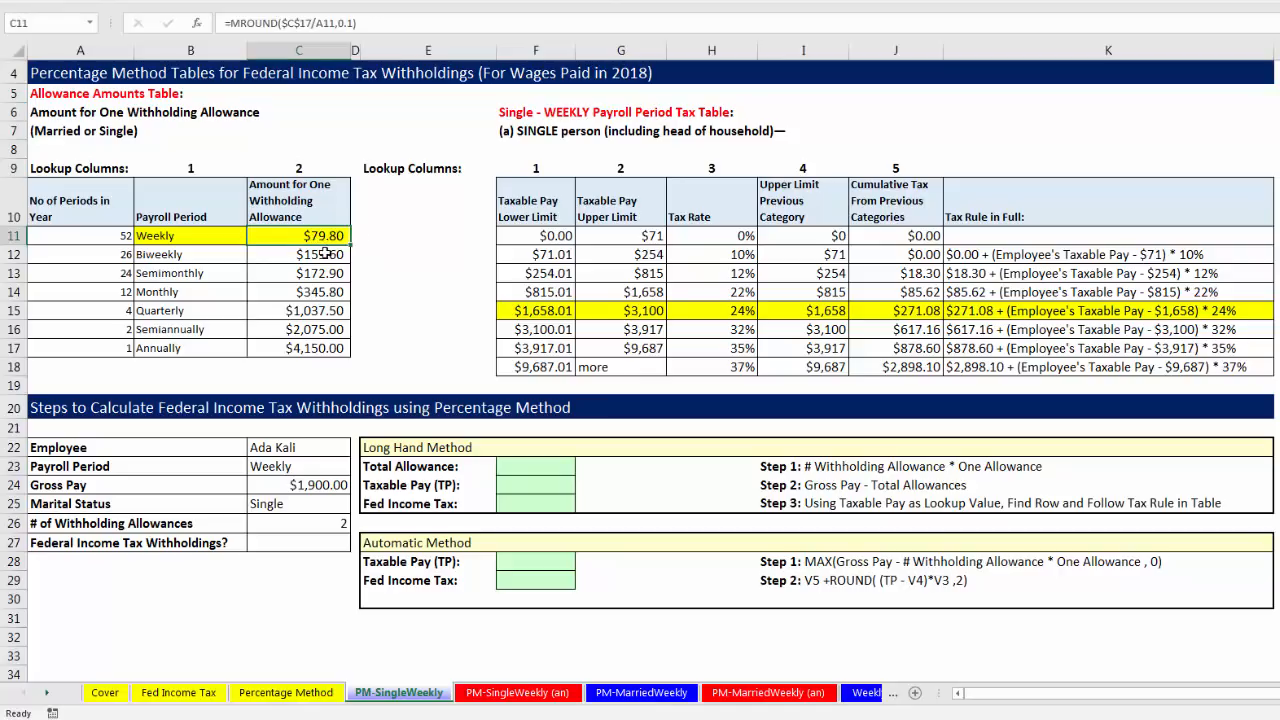
{"action": "left_click_drag", "start_coordinate": [521, 249], "coordinate": [836, 269]}
{"action": "left_click", "coordinate": [542, 237]}
{"action": "left_click_drag", "start_coordinate": [625, 244], "coordinate": [1098, 367]}
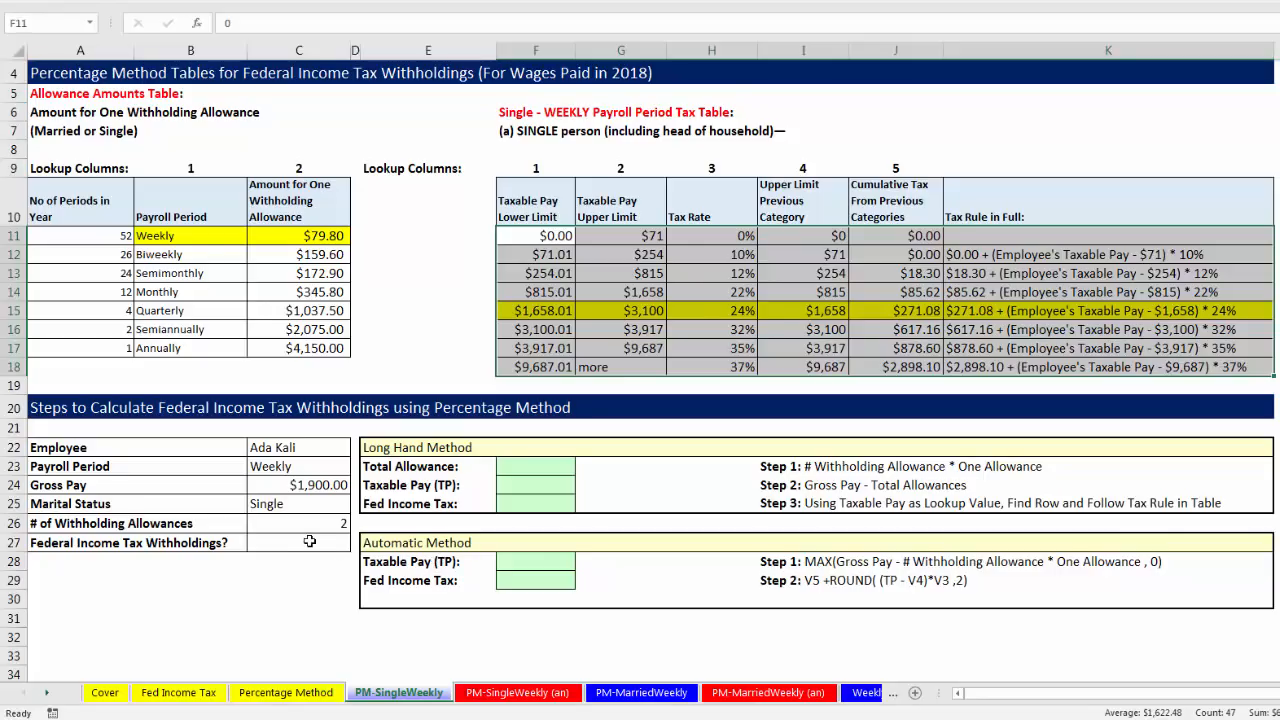
- Review the employee's name, payroll period, gross pay, marital status and number of withholding allowances in C22 to C26
{"action": "left_click", "coordinate": [285, 448]}
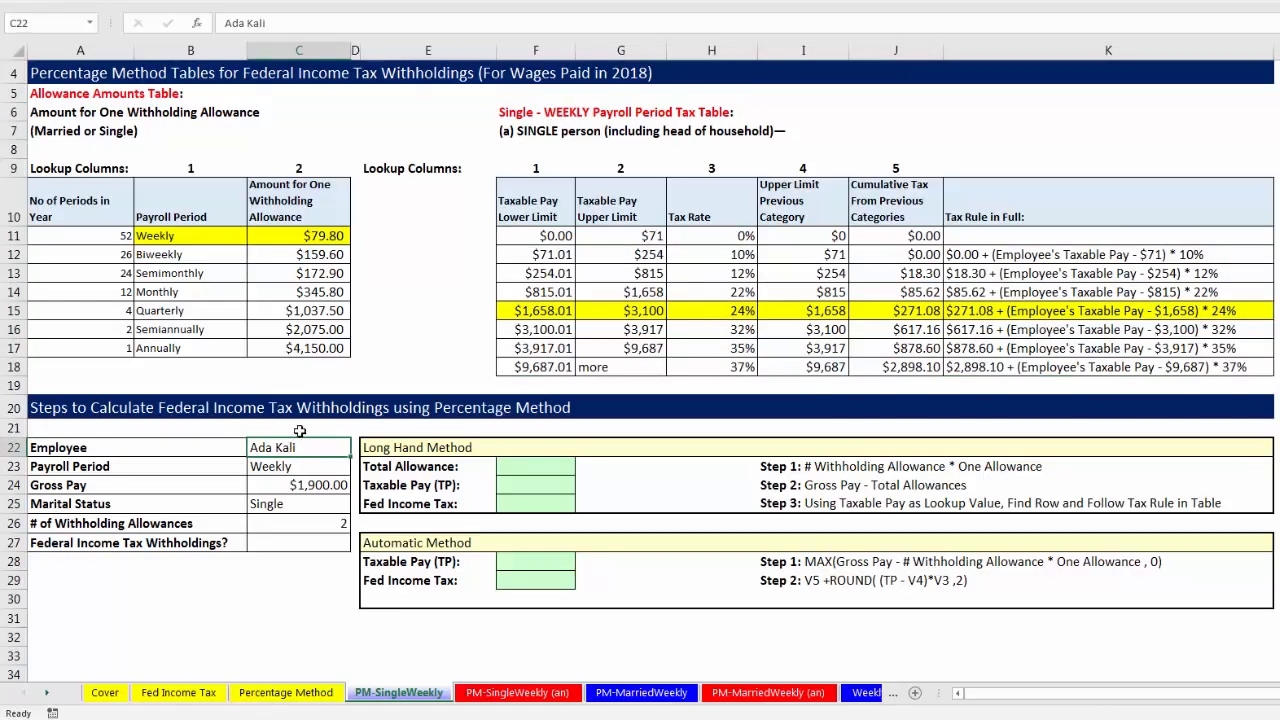
{"action": "left_click", "coordinate": [308, 469]}
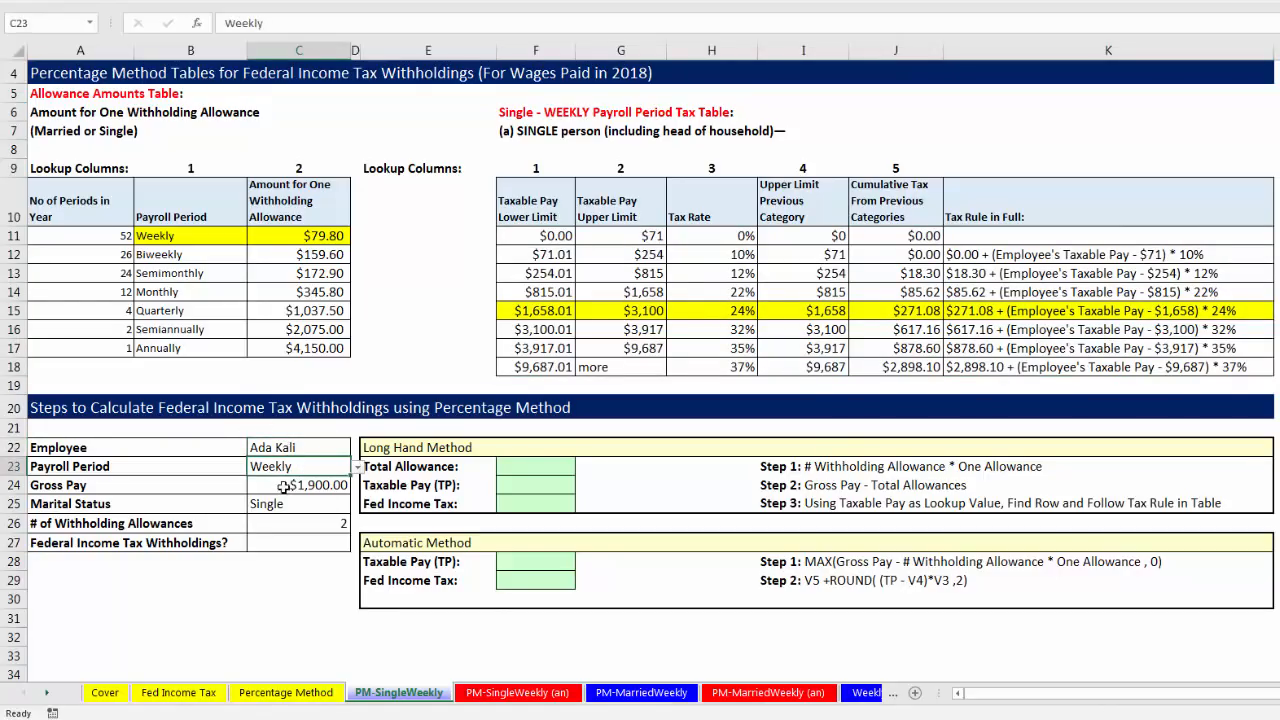
{"action": "left_click", "coordinate": [279, 487]}
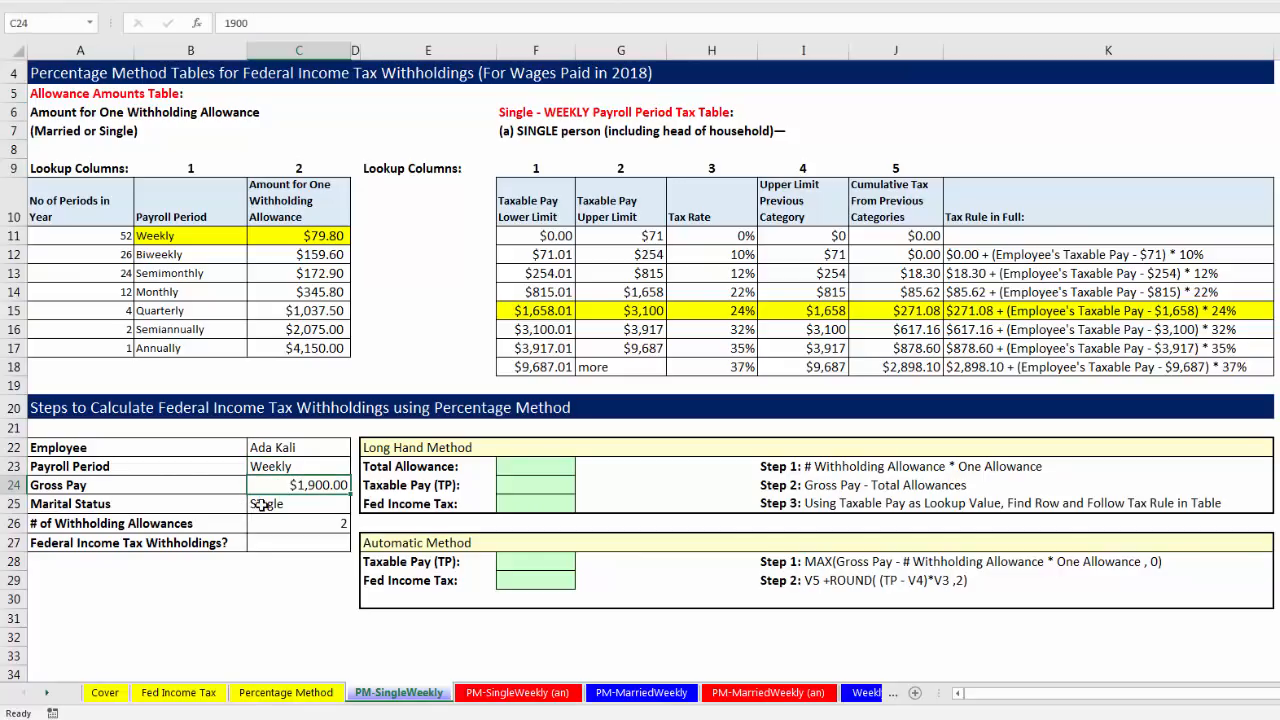
{"action": "left_click", "coordinate": [262, 505]}
{"action": "left_click", "coordinate": [286, 524]}
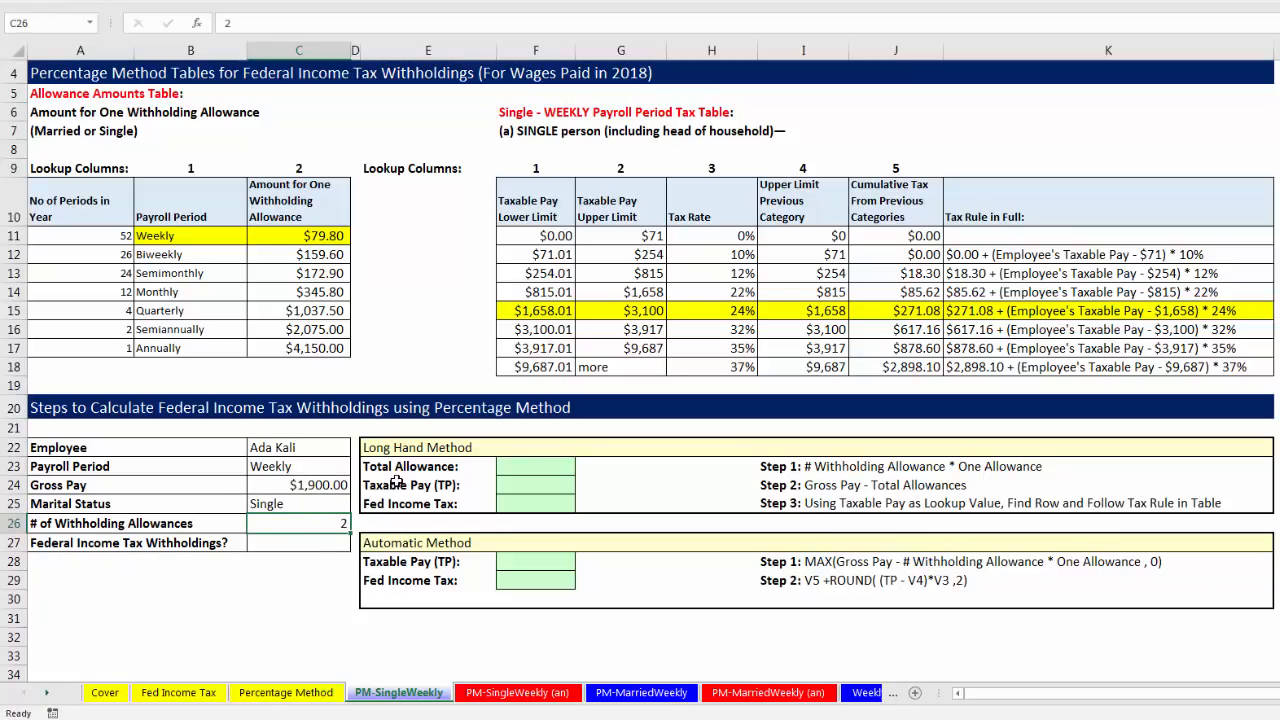
- Calculate the Long Hand Method's Total Allowance in F23 as withholding allowances times the weekly allowance amount, =C26*C11
{"action": "left_click", "coordinate": [530, 466]}
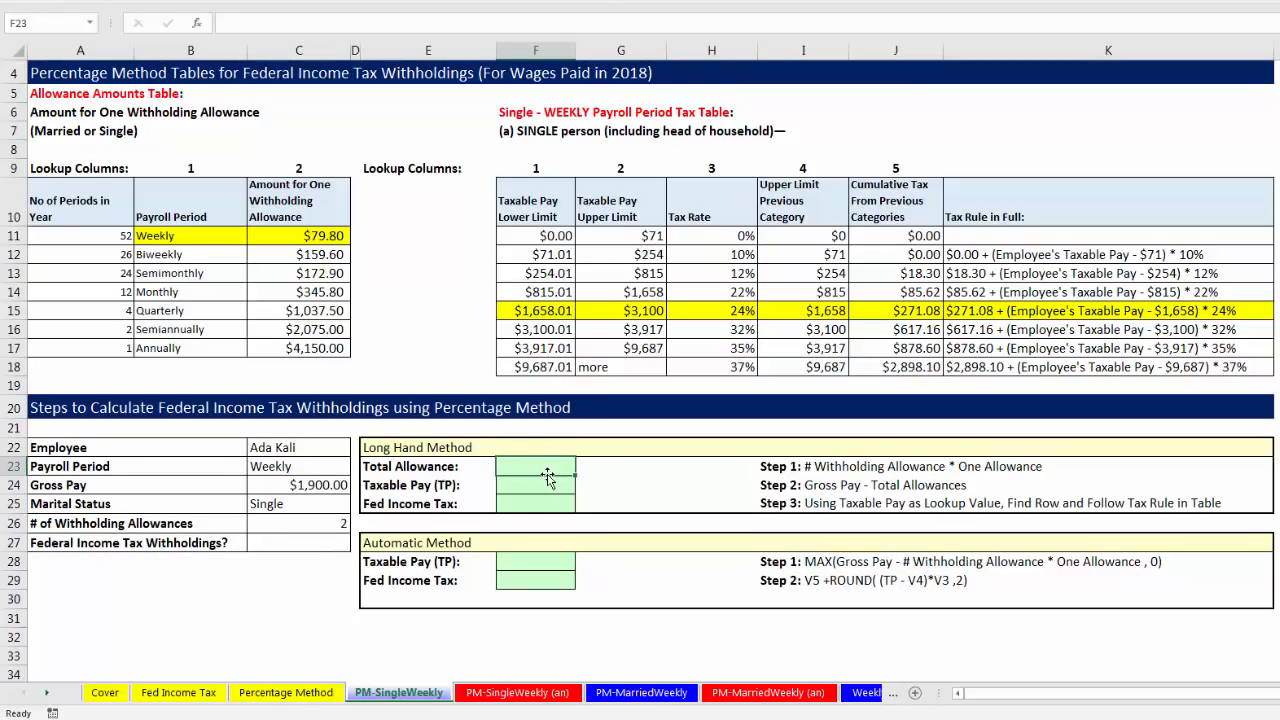
{"action": "type", "text": "="}
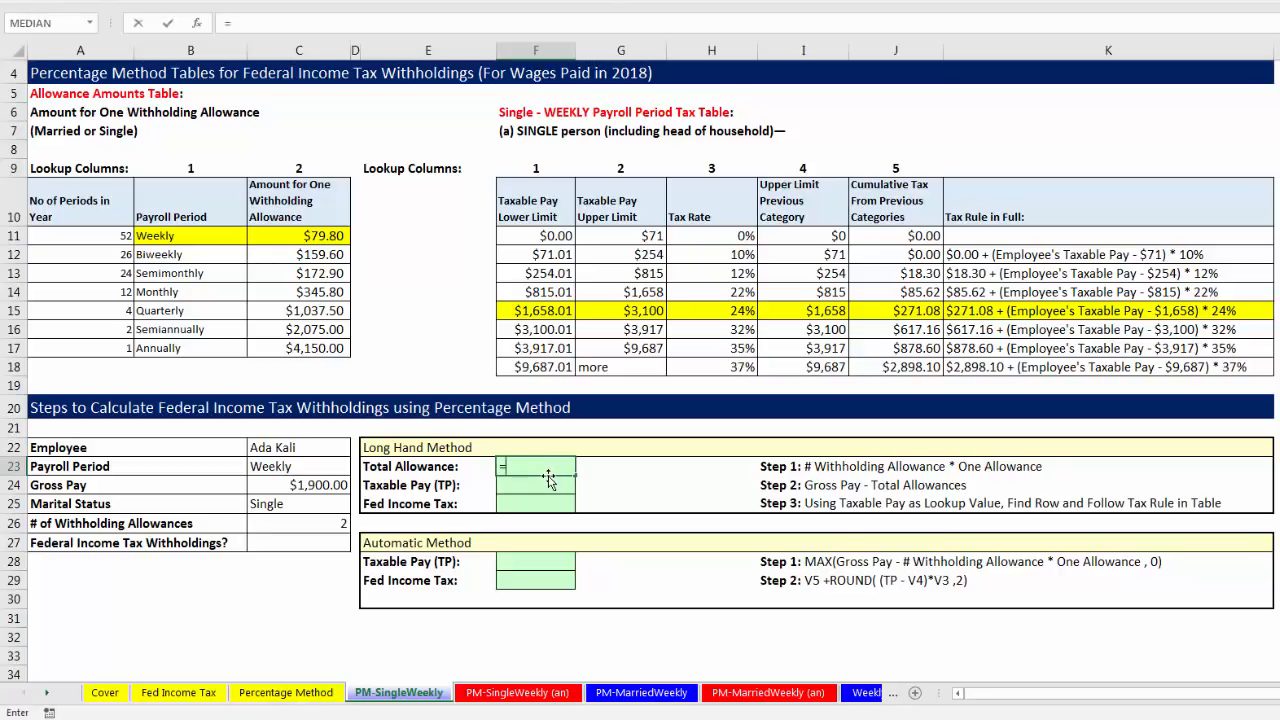
{"action": "left_click", "coordinate": [332, 526]}
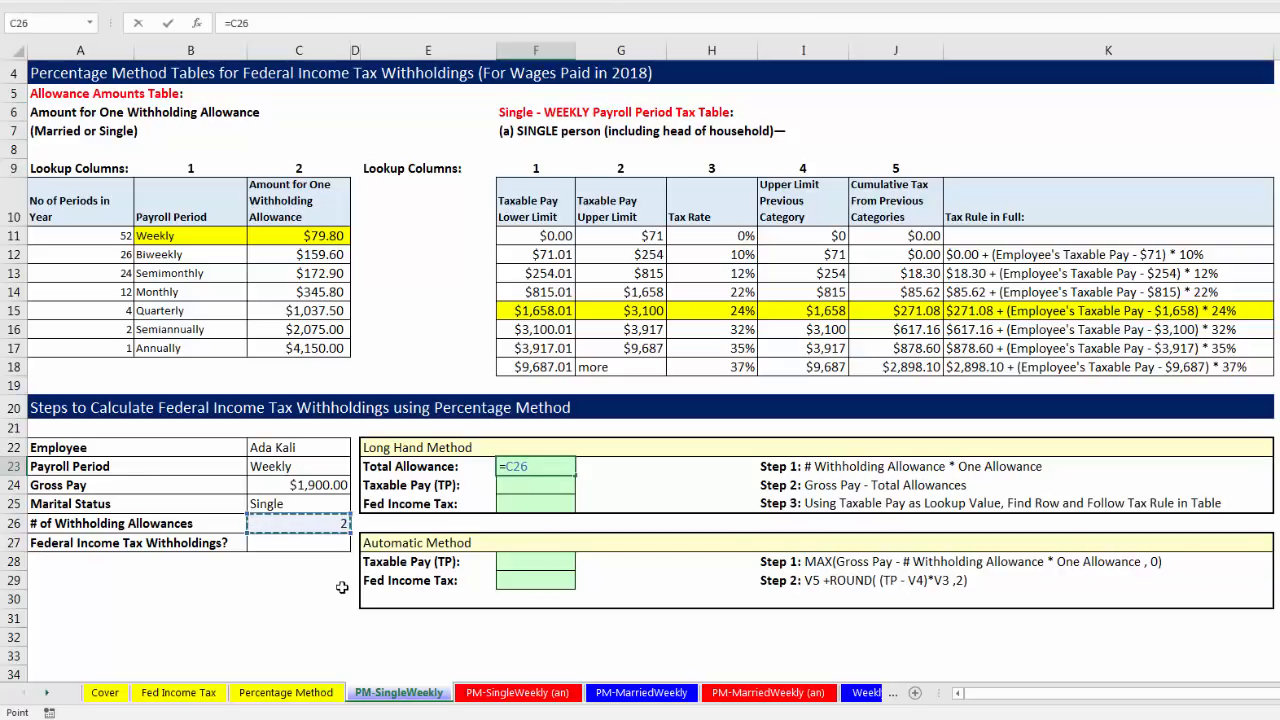
{"action": "type", "text": "*"}
{"action": "left_click", "coordinate": [332, 235]}
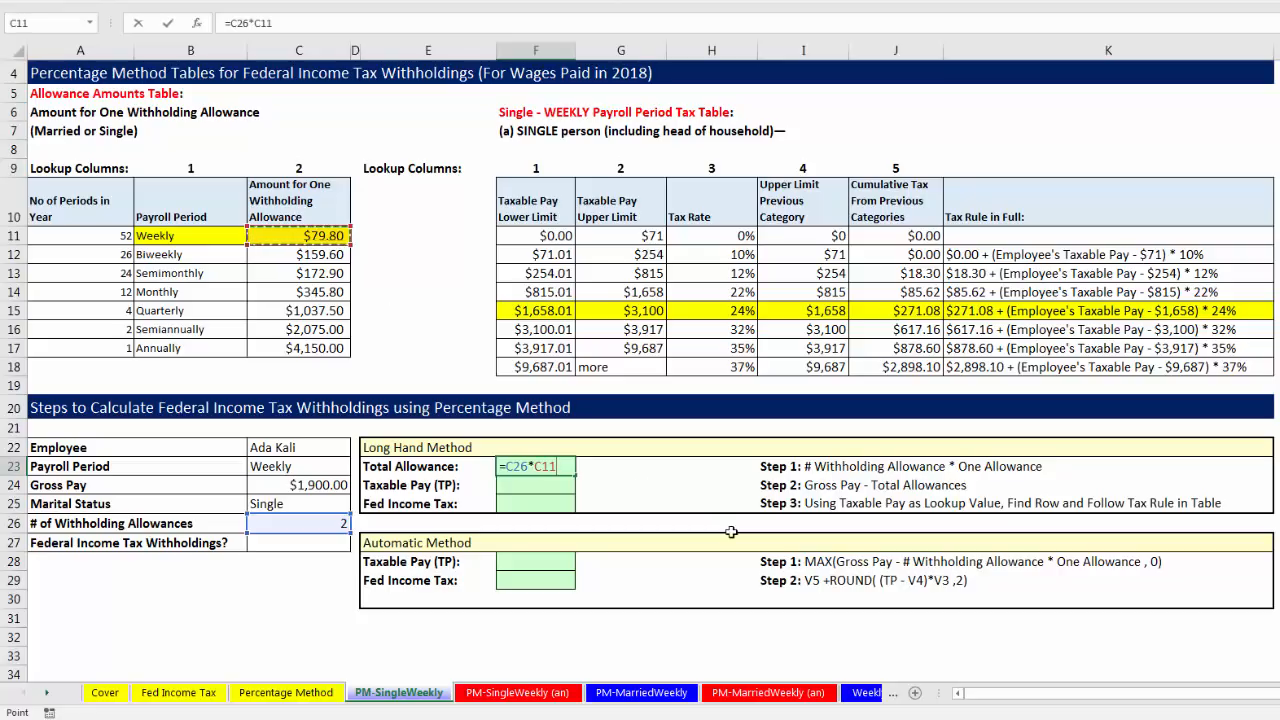
{"action": "key", "text": "Return"}
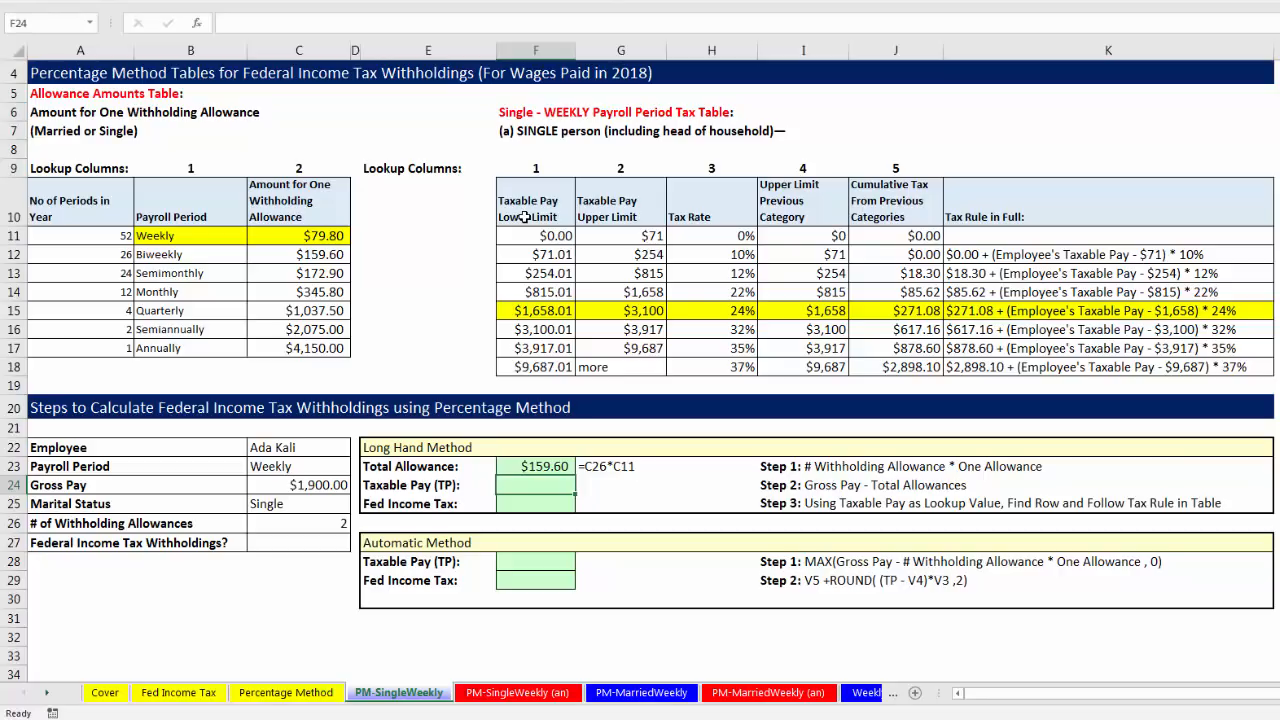
- Calculate the Long Hand Method's Taxable Pay in F24 as gross pay minus total allowance, =C24-F23
{"action": "left_click_drag", "start_coordinate": [520, 312], "coordinate": [1085, 318]}
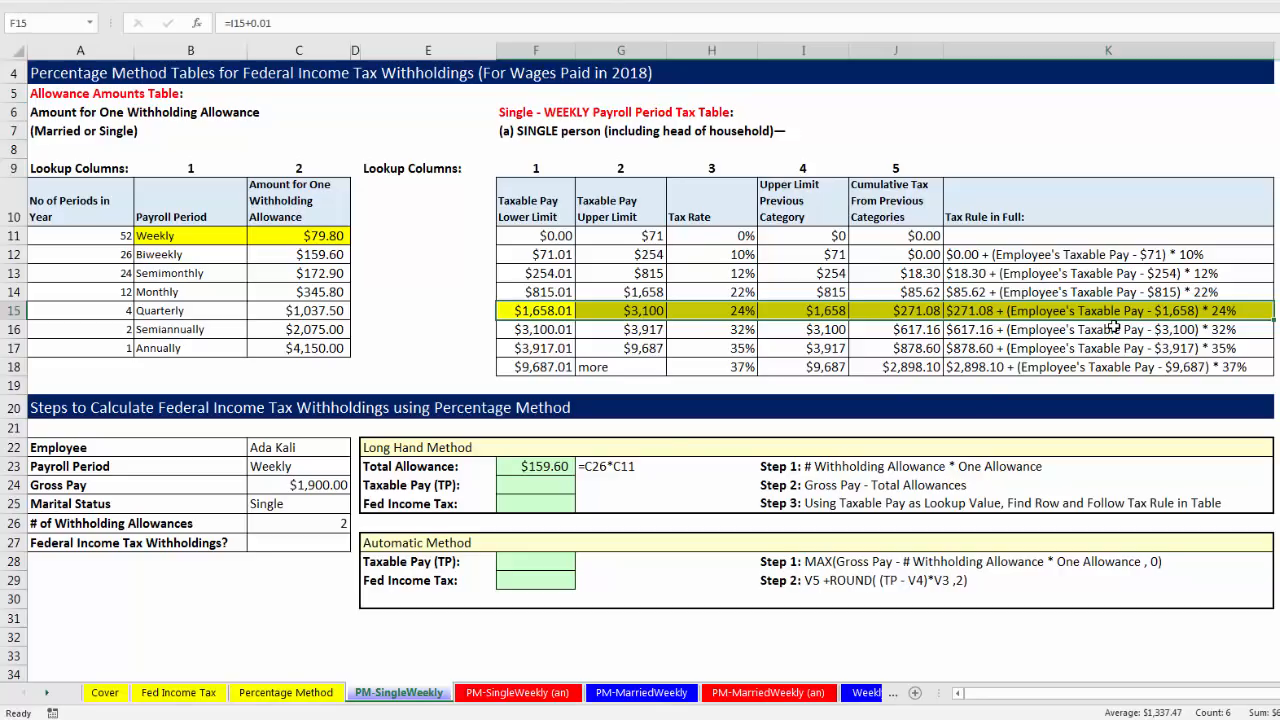
{"action": "left_click", "coordinate": [532, 484]}
{"action": "type", "text": "="}
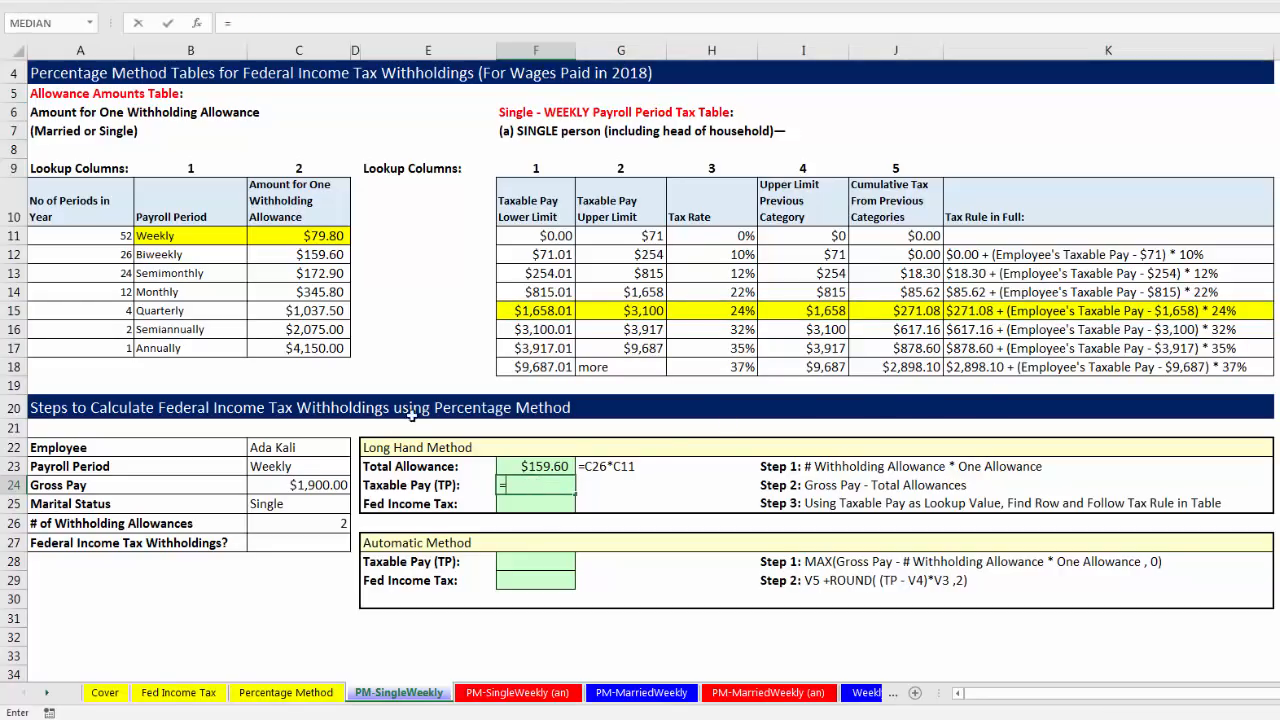
{"action": "left_click", "coordinate": [320, 485]}
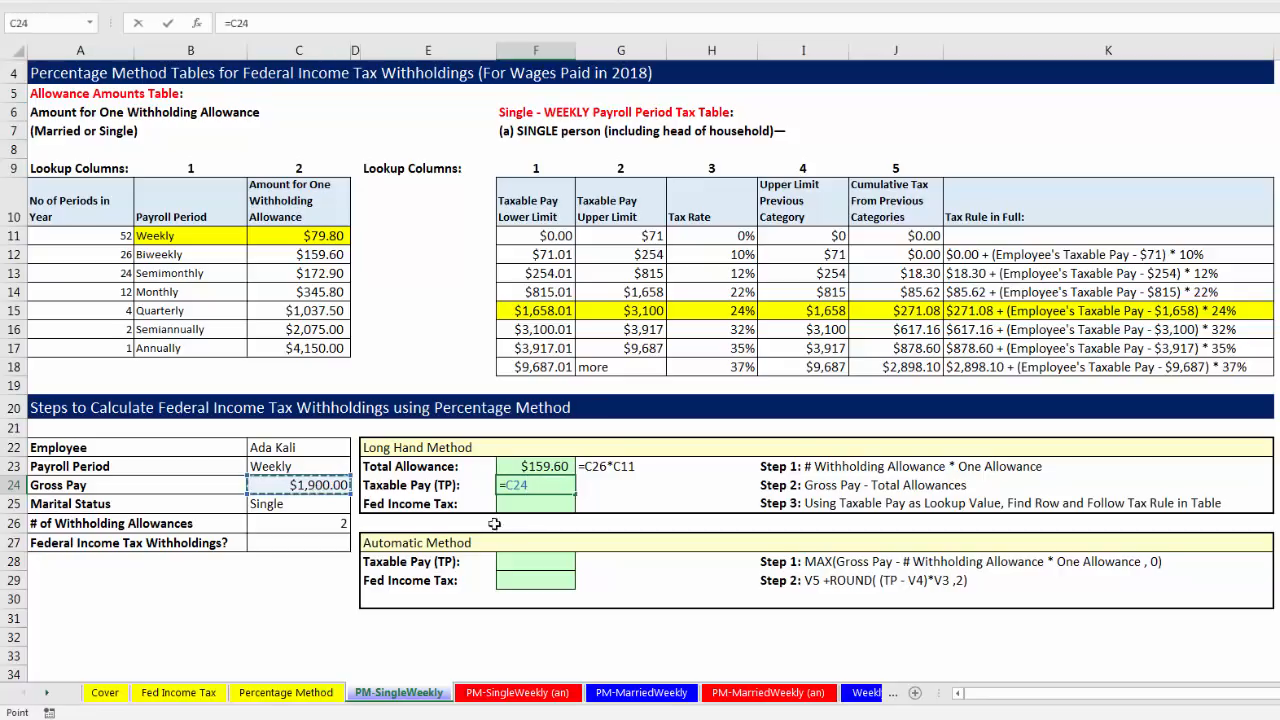
{"action": "type", "text": "-"}
{"action": "left_click", "coordinate": [543, 466]}
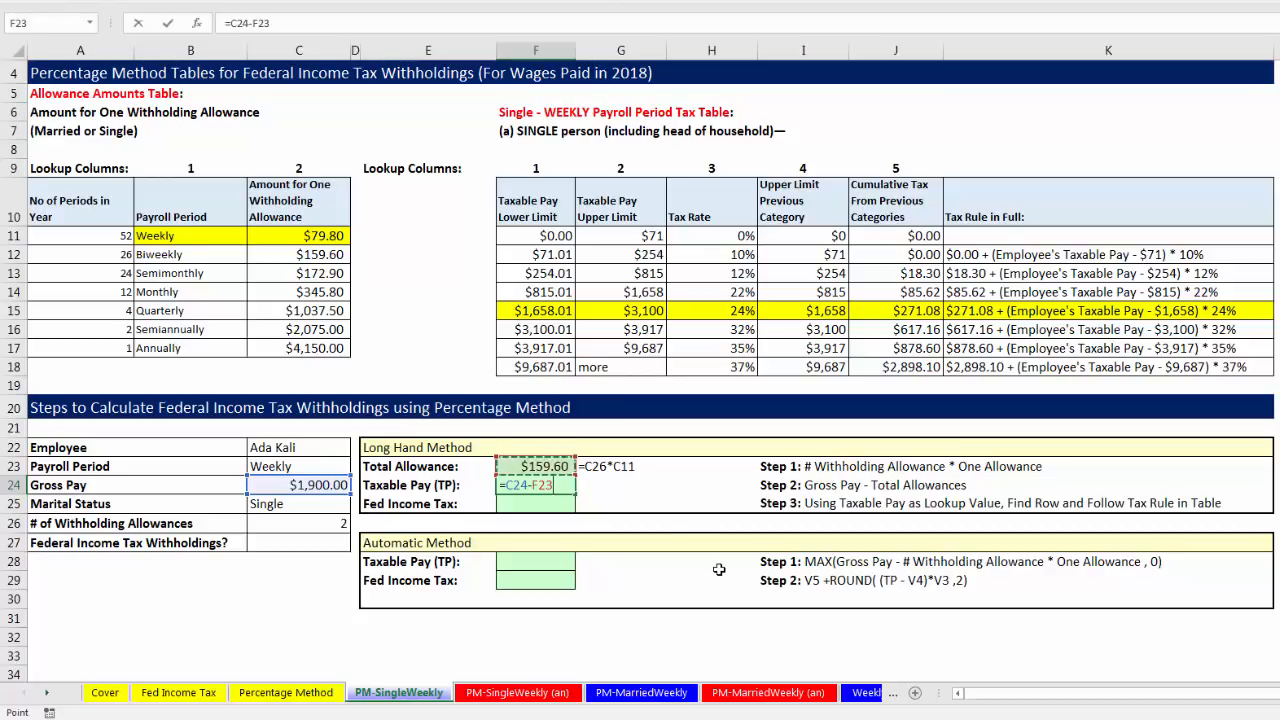
{"action": "key", "text": "Return"}
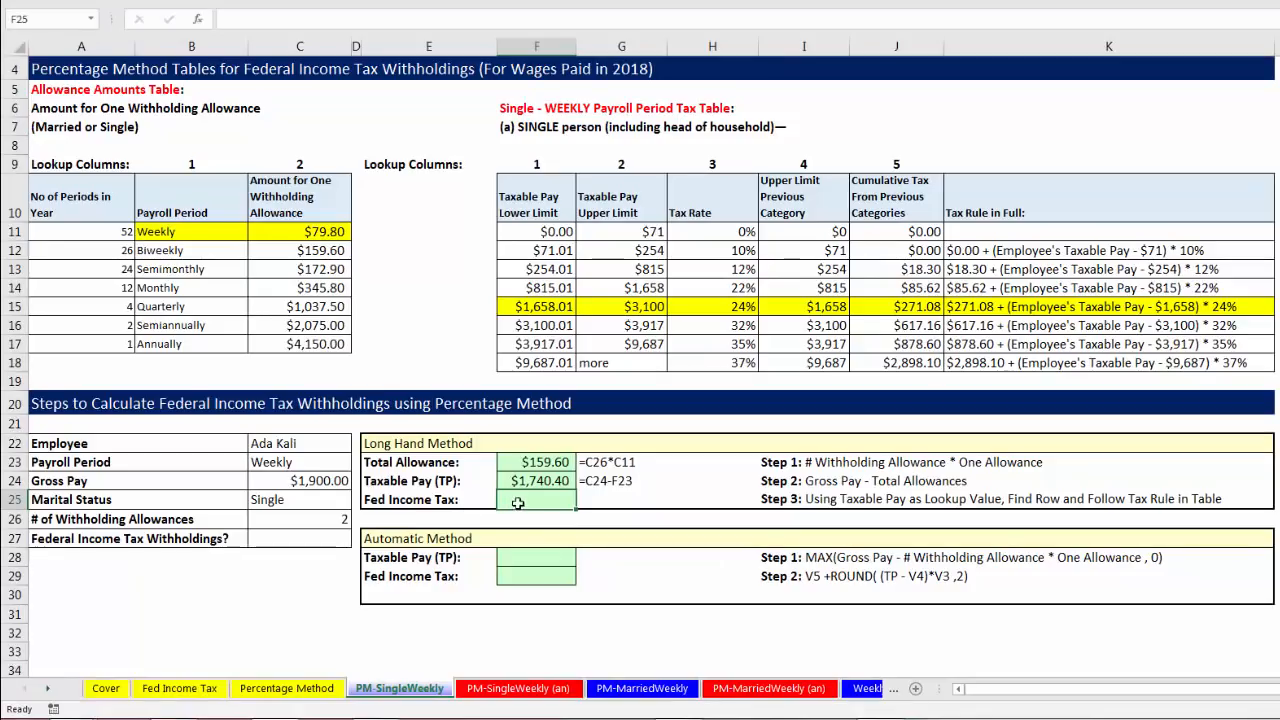
- Compare the calculated taxable pay with the tax table's lower and upper limits and examine the 24% row's tax rule
{"action": "left_click", "coordinate": [503, 481]}
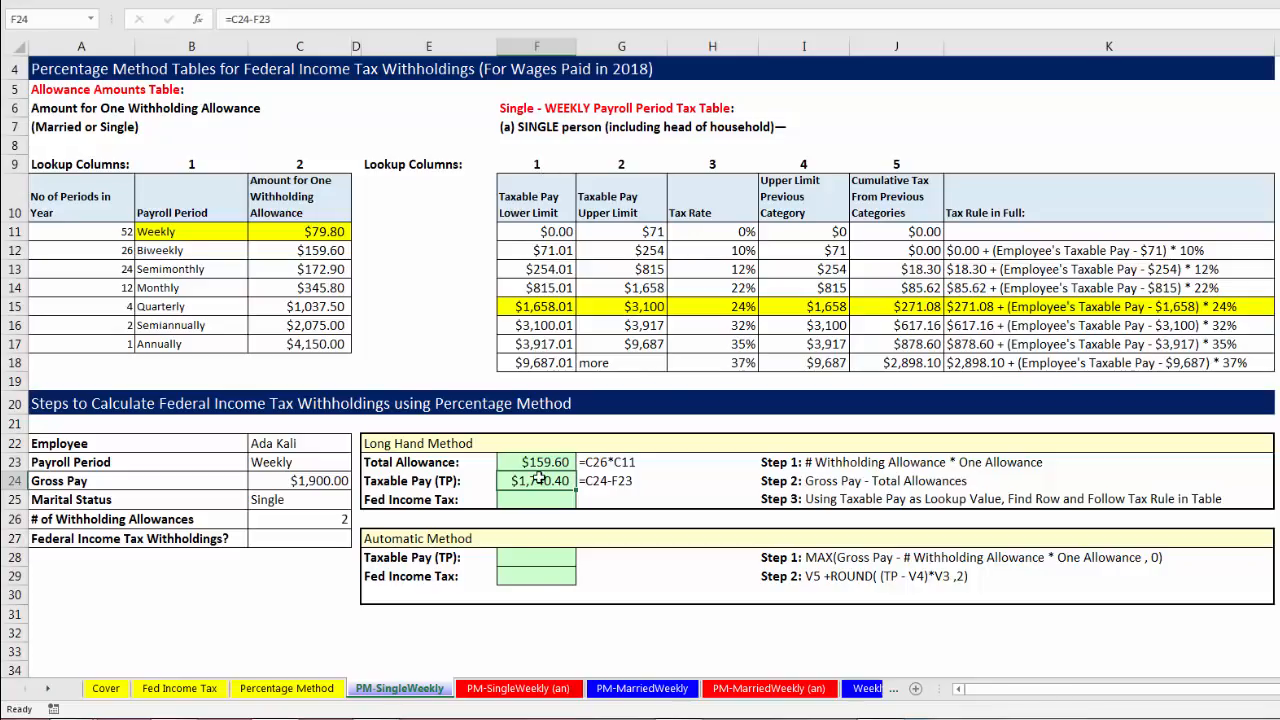
{"action": "left_click", "coordinate": [524, 306]}
{"action": "left_click", "coordinate": [620, 311]}
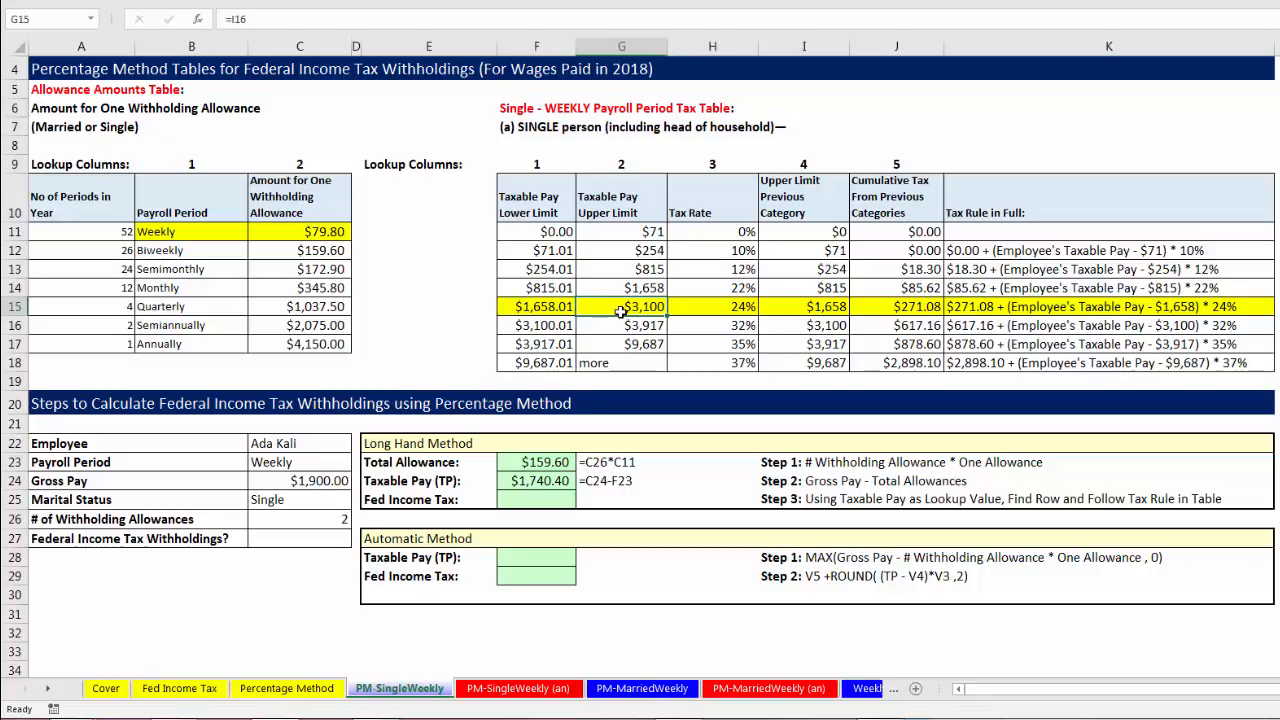
{"action": "left_click", "coordinate": [566, 483]}
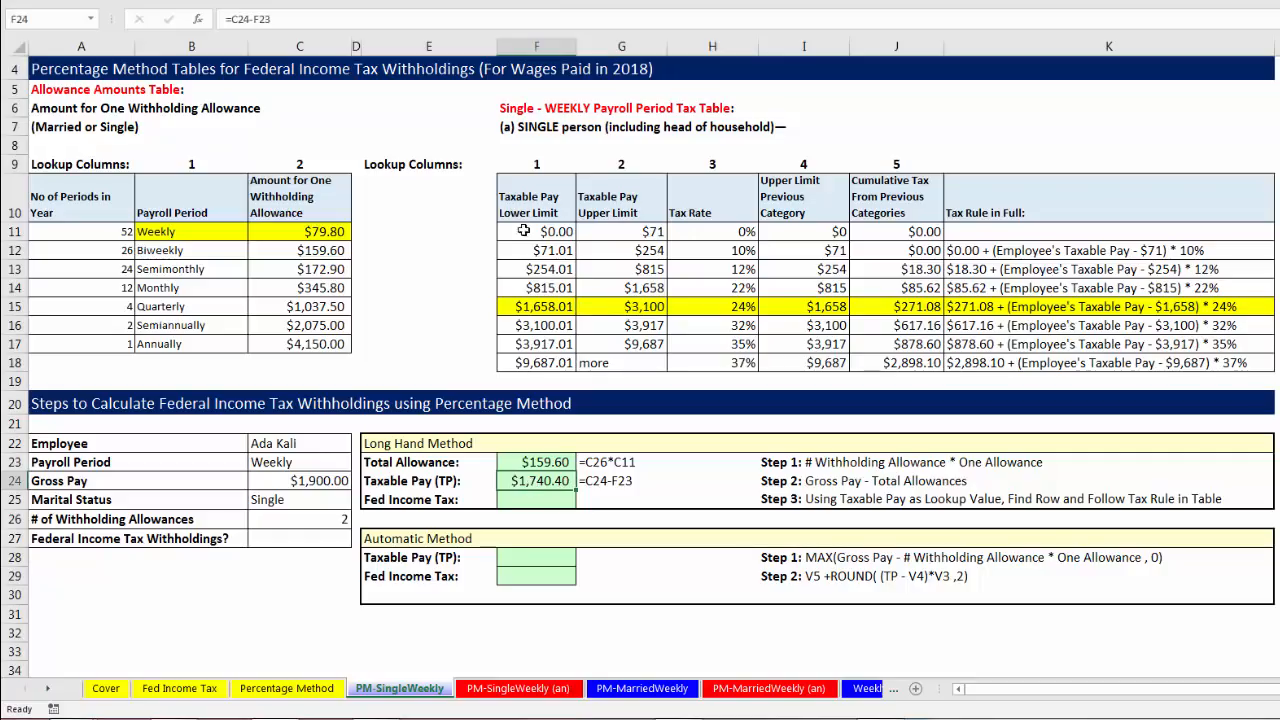
{"action": "left_click", "coordinate": [546, 329]}
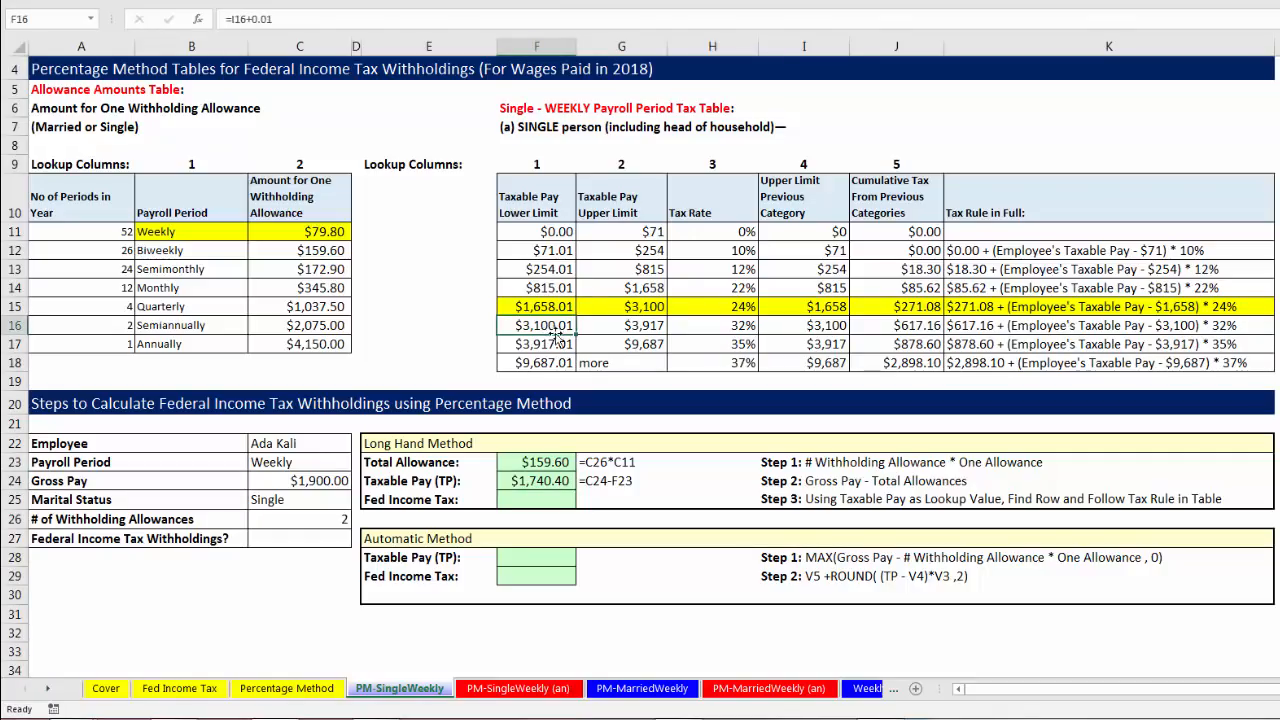
{"action": "left_click_drag", "start_coordinate": [515, 307], "coordinate": [1055, 302]}
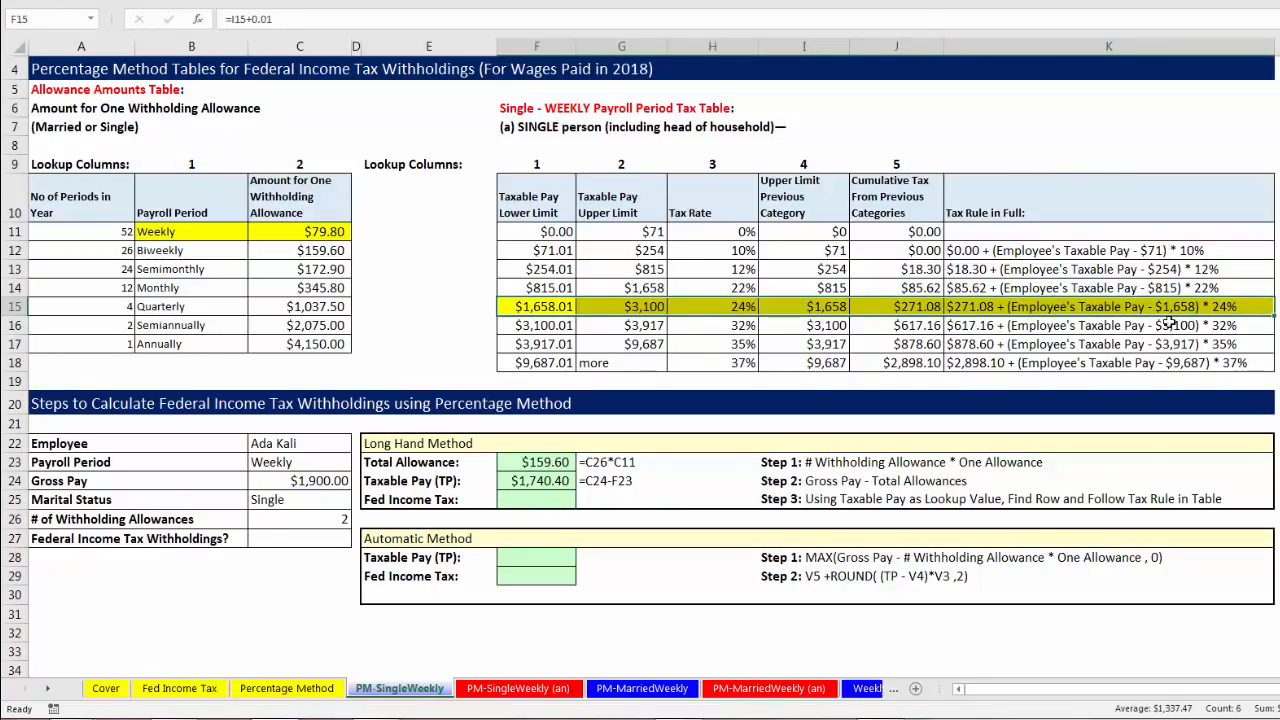
{"action": "left_click", "coordinate": [1220, 308]}
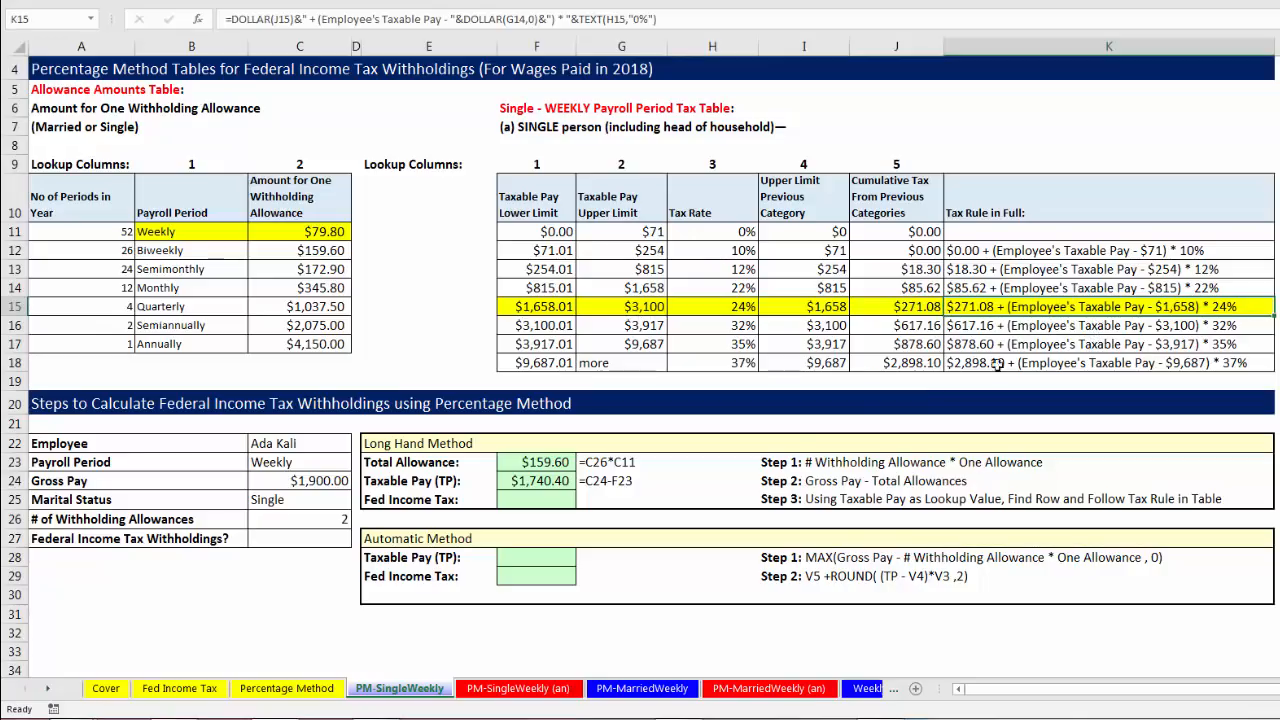
- Calculate the Long Hand Method's Fed Income Tax in F25 following the 24% row's tax rule, =J15+(F24-I15)*H15
{"action": "left_click", "coordinate": [538, 505]}
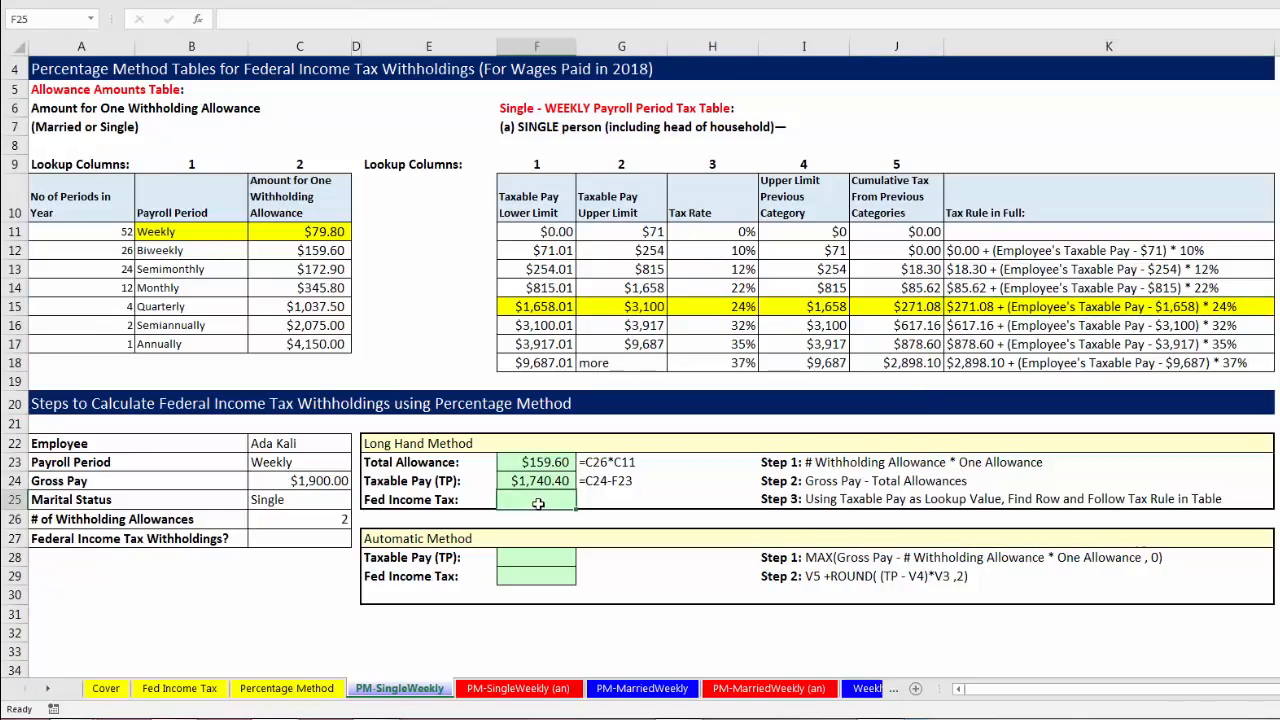
{"action": "type", "text": "="}
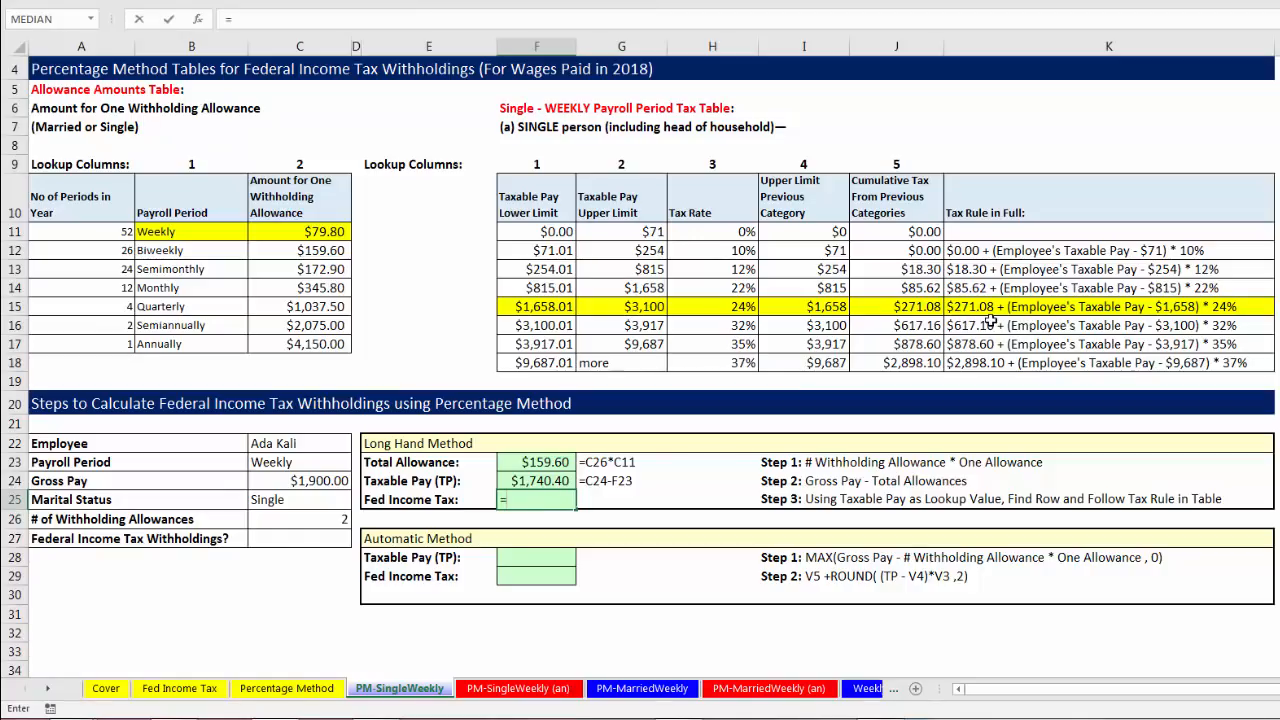
{"action": "left_click", "coordinate": [900, 308]}
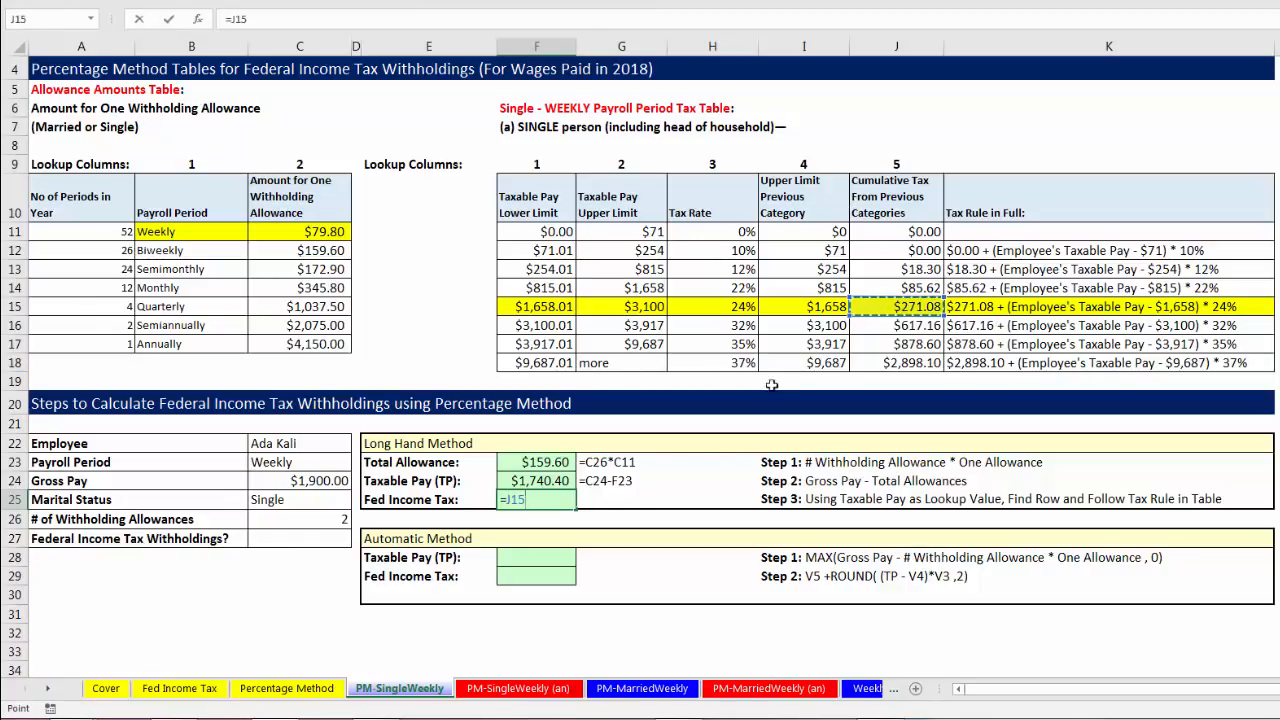
{"action": "type", "text": "+("}
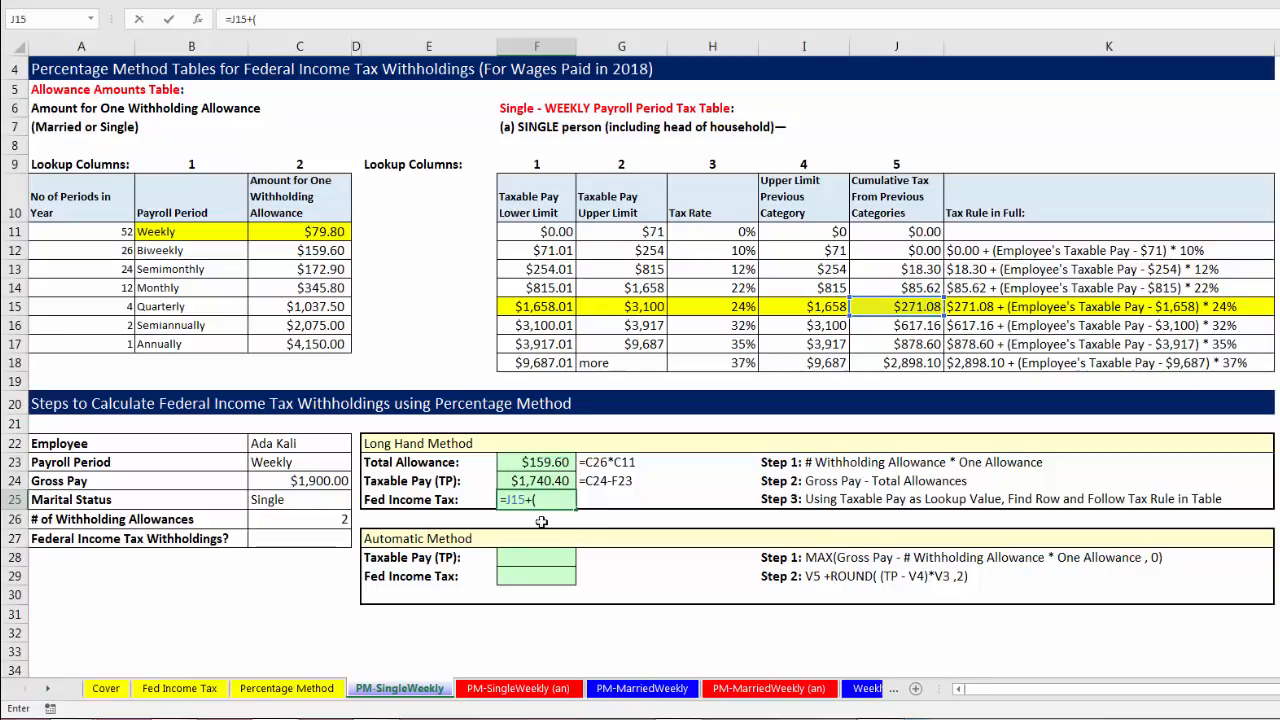
{"action": "left_click", "coordinate": [526, 481]}
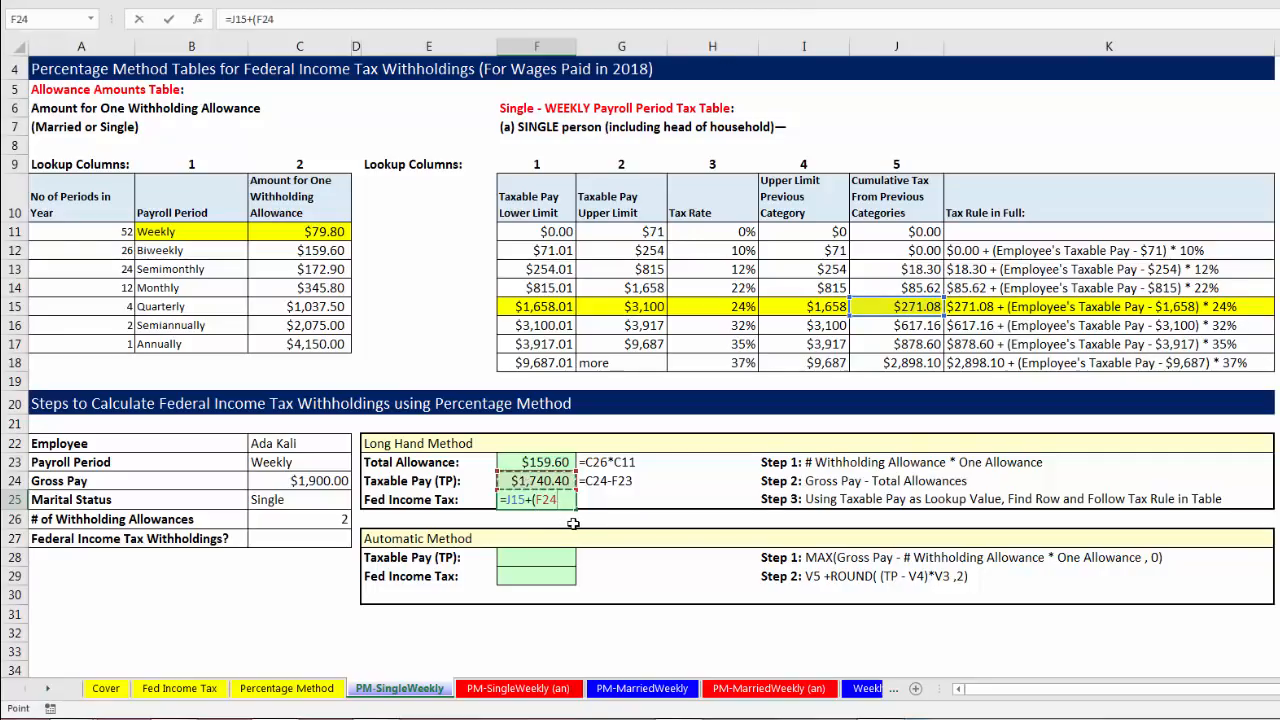
{"action": "type", "text": "-"}
{"action": "left_click", "coordinate": [815, 308]}
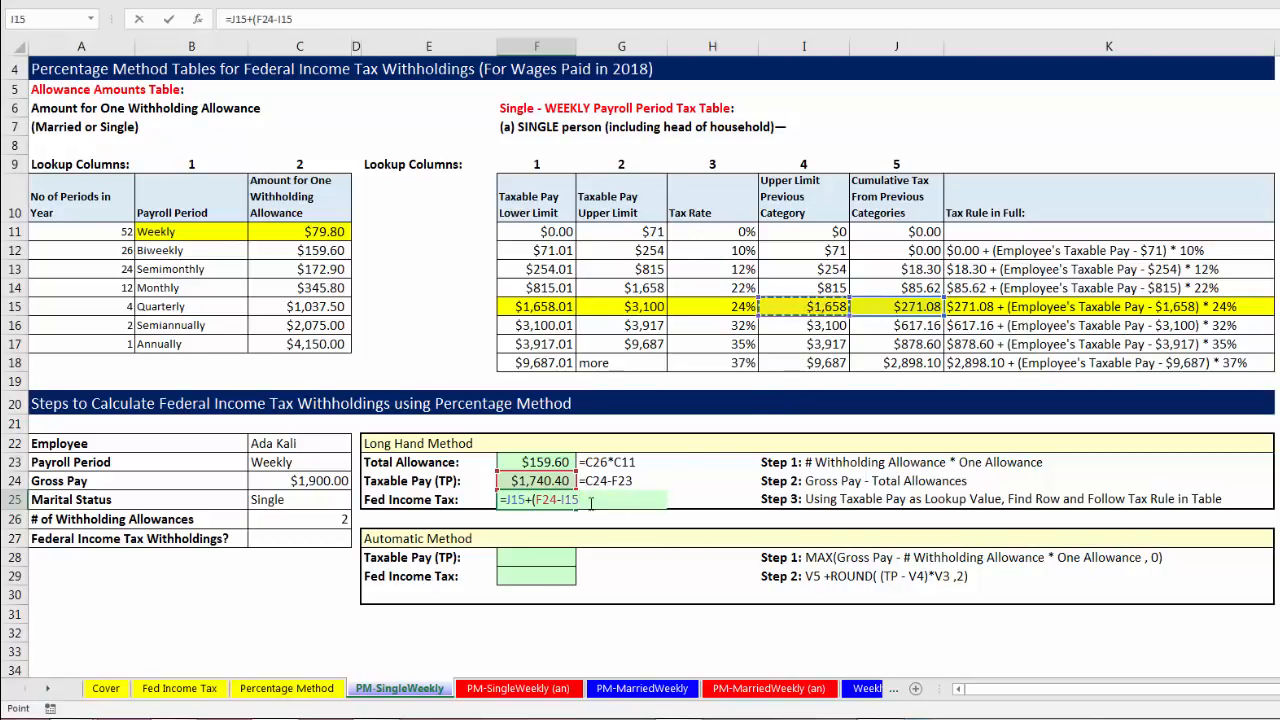
{"action": "type", "text": ")*"}
{"action": "left_click", "coordinate": [725, 308]}
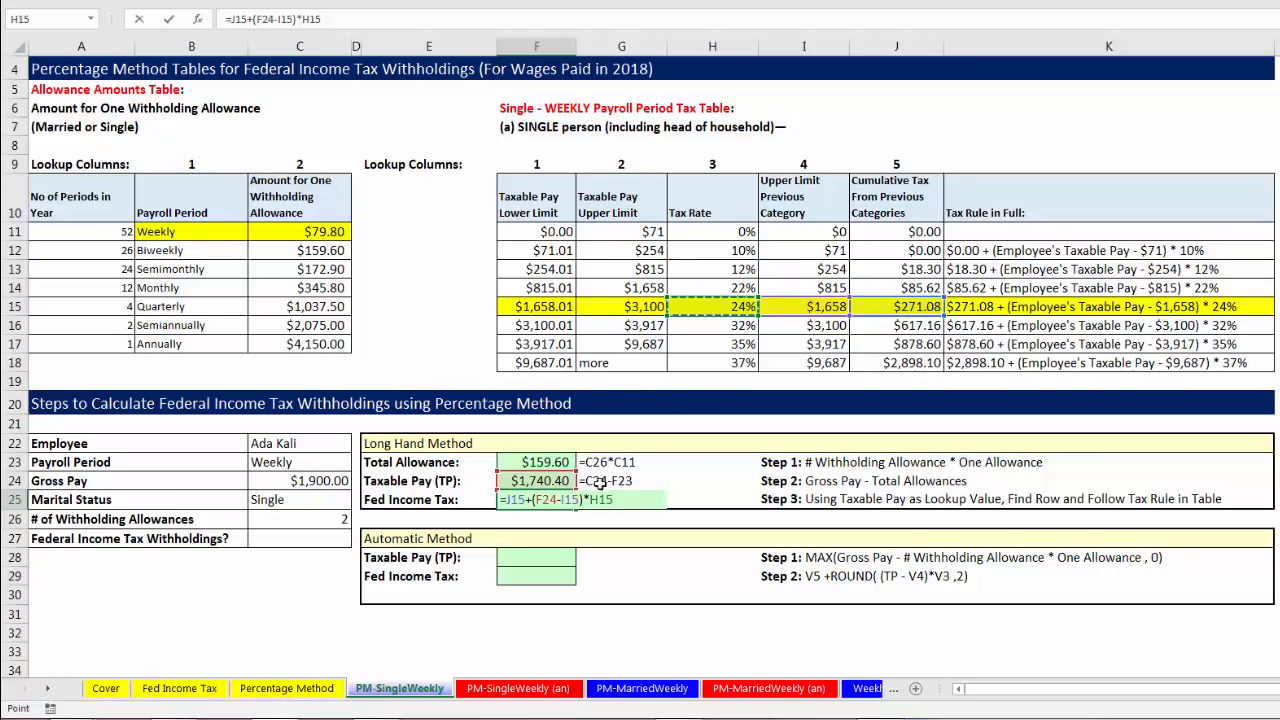
{"action": "key", "text": "Return"}
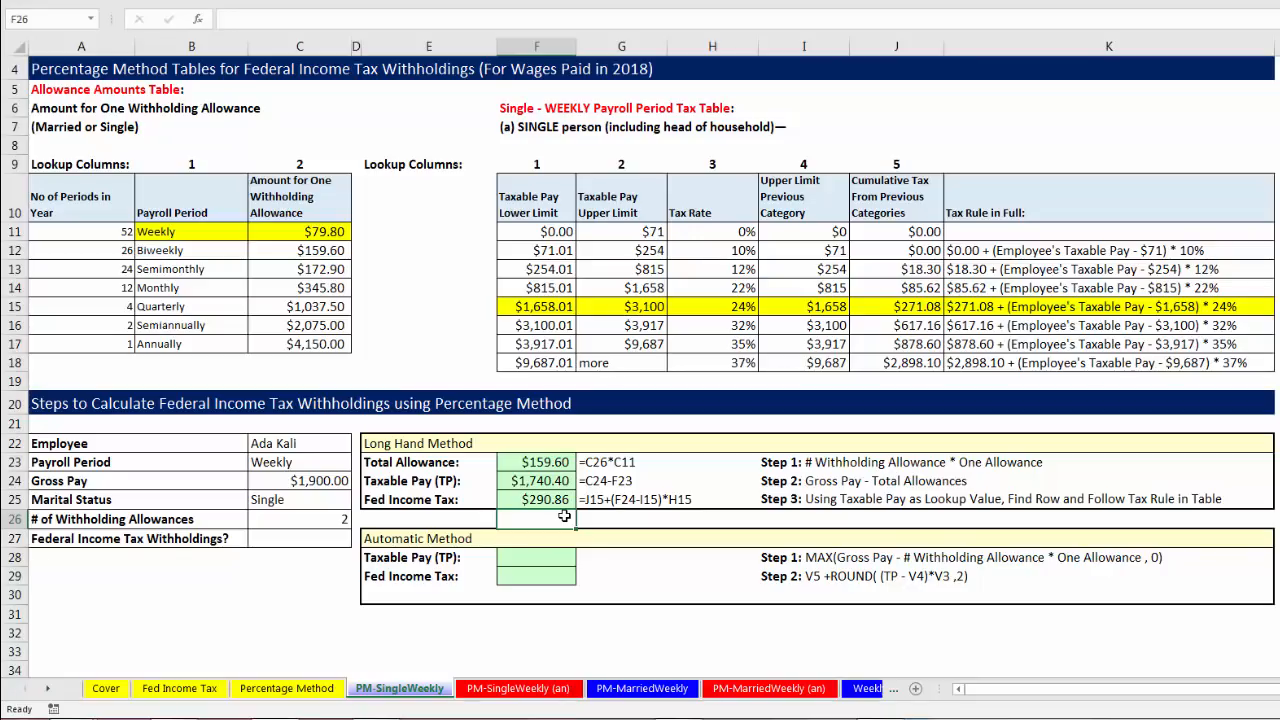
- Test the long hand tax formula with a gross pay of 4000 in C24, and undo the change
{"action": "left_click", "coordinate": [320, 480]}
{"action": "type", "text": "40"}
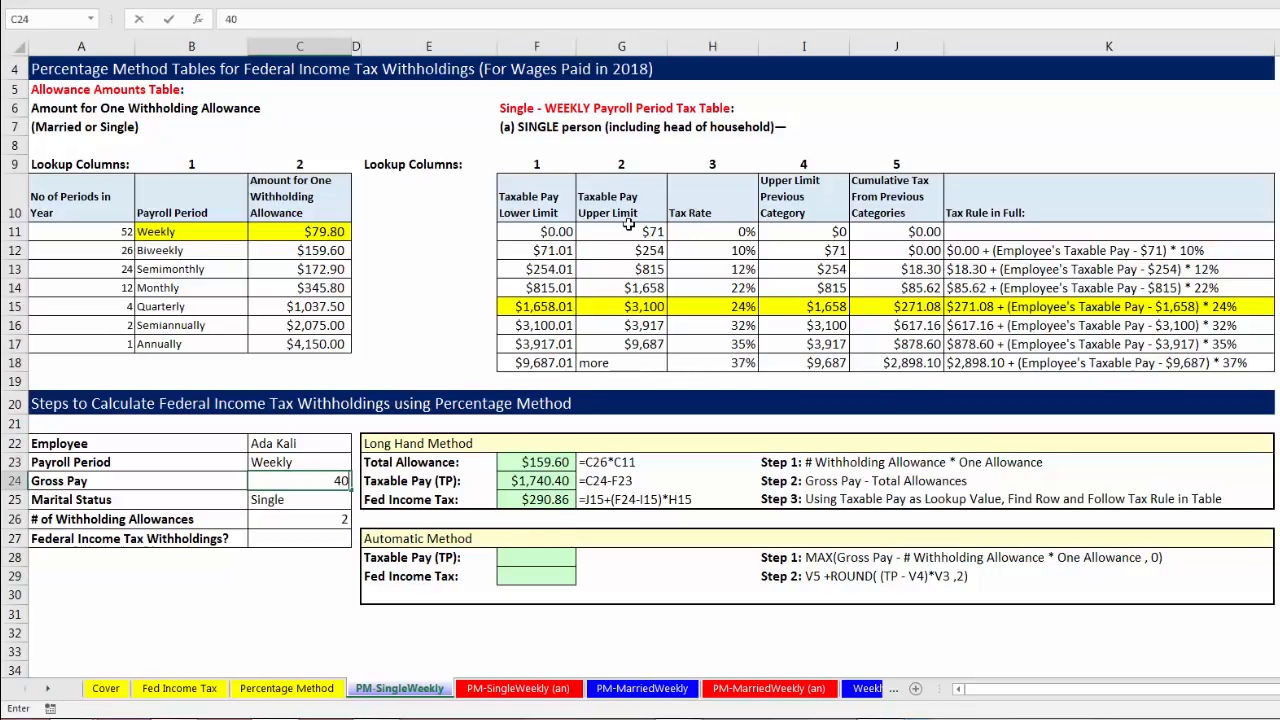
{"action": "type", "text": "00"}
{"action": "key", "text": "ctrl+Return"}
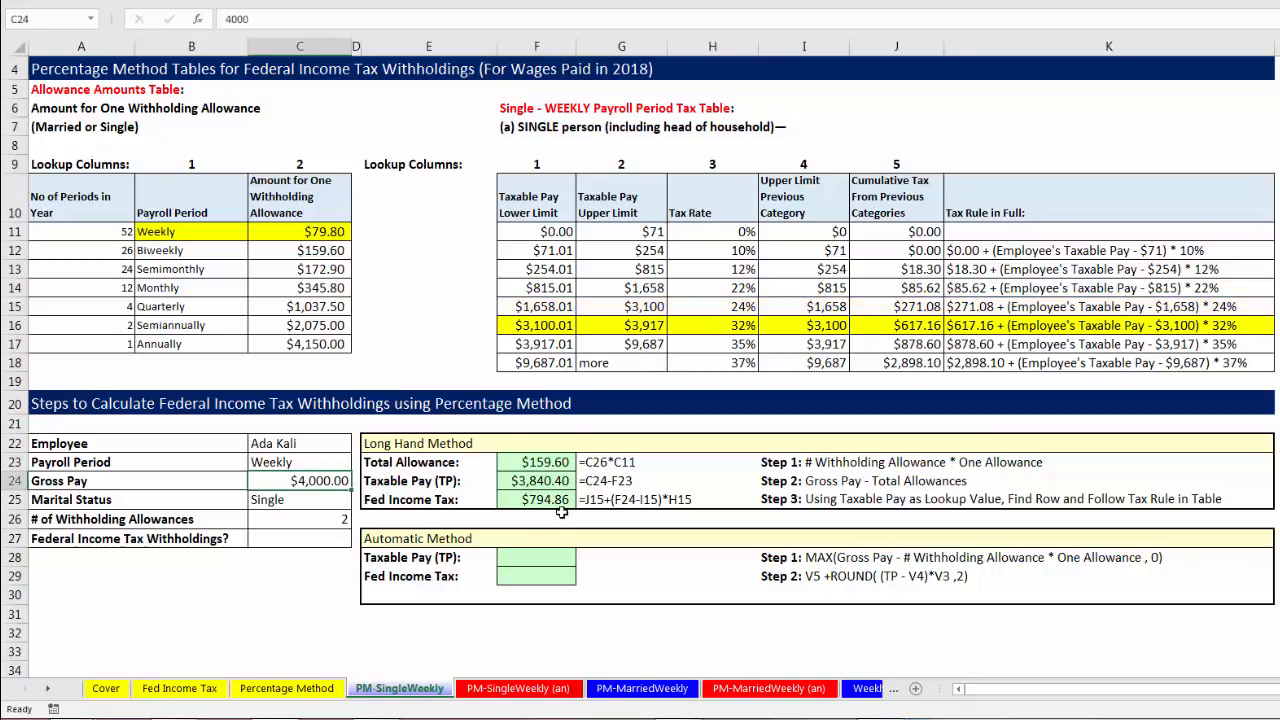
{"action": "left_click", "coordinate": [556, 500]}
{"action": "key", "text": "ctrl+z"}
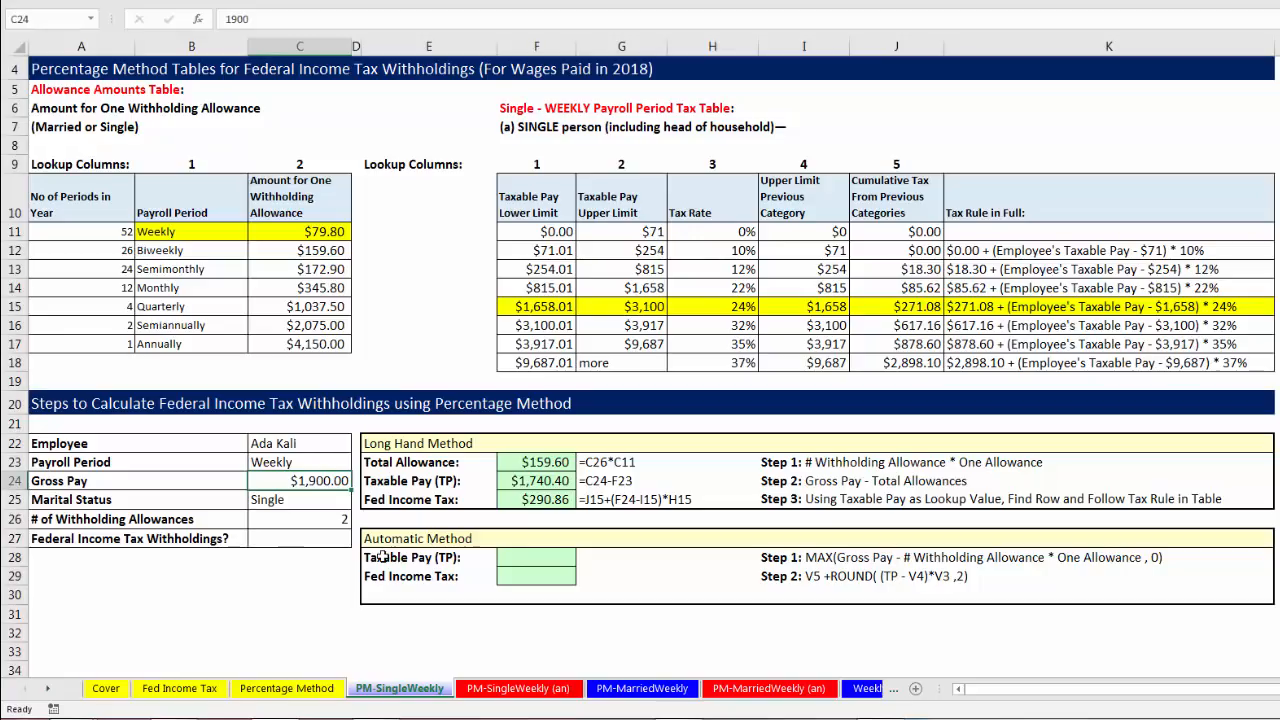
- Calculate the Automatic Method's Taxable Pay in F28 as gross pay minus allowances times the weekly allowance amount, =C24-C26*C11
{"action": "left_click", "coordinate": [535, 563]}
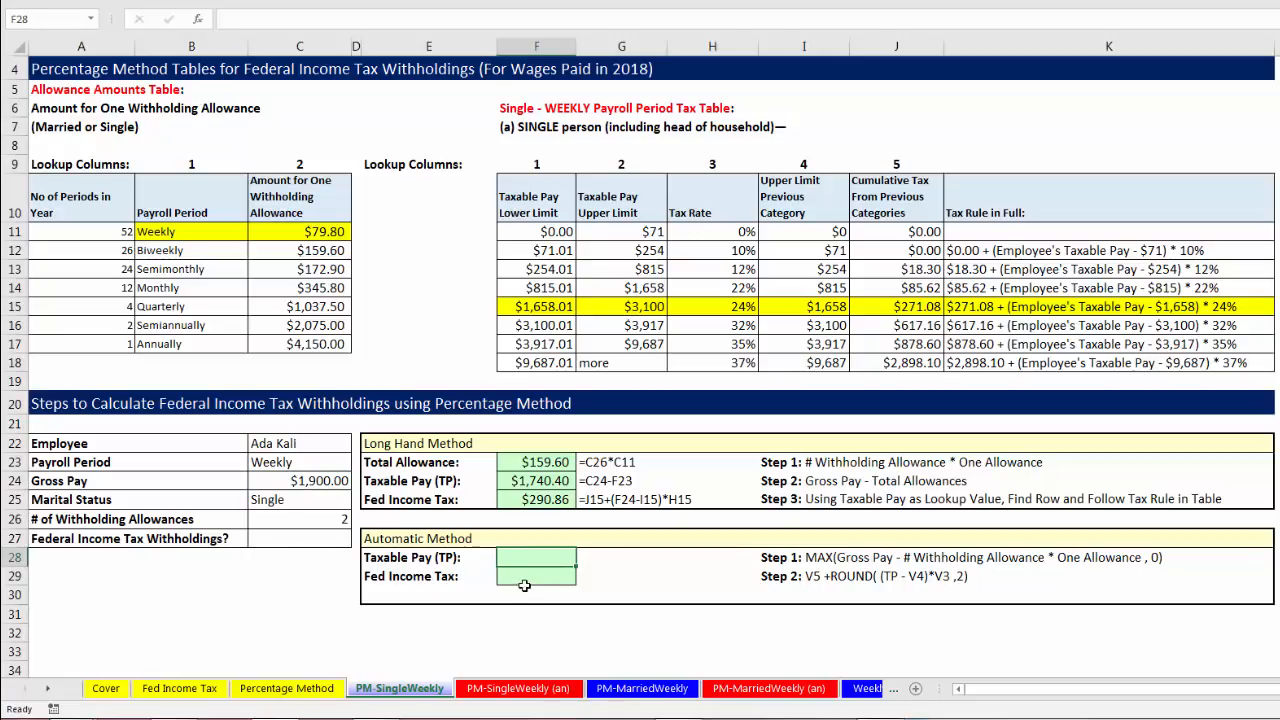
{"action": "left_click", "coordinate": [330, 477]}
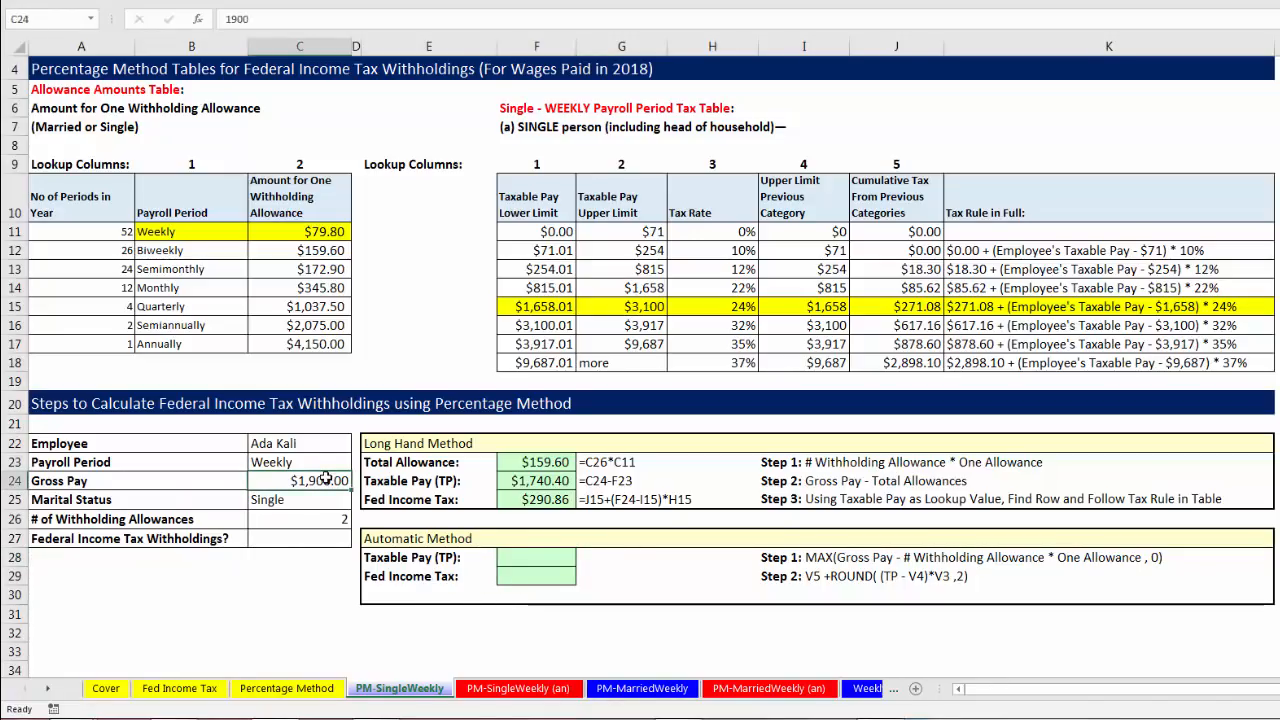
{"action": "left_click", "coordinate": [508, 562]}
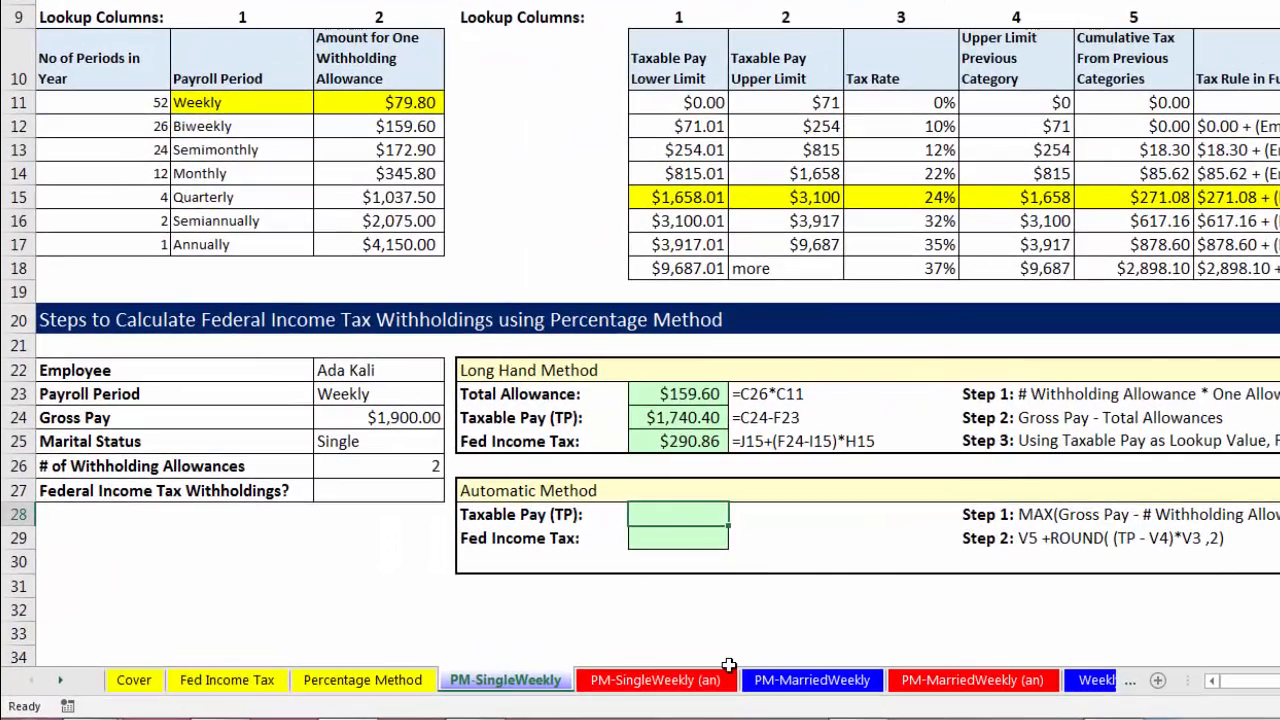
{"action": "type", "text": "="}
{"action": "left_click", "coordinate": [395, 420]}
{"action": "type", "text": "-"}
{"action": "left_click", "coordinate": [400, 465]}
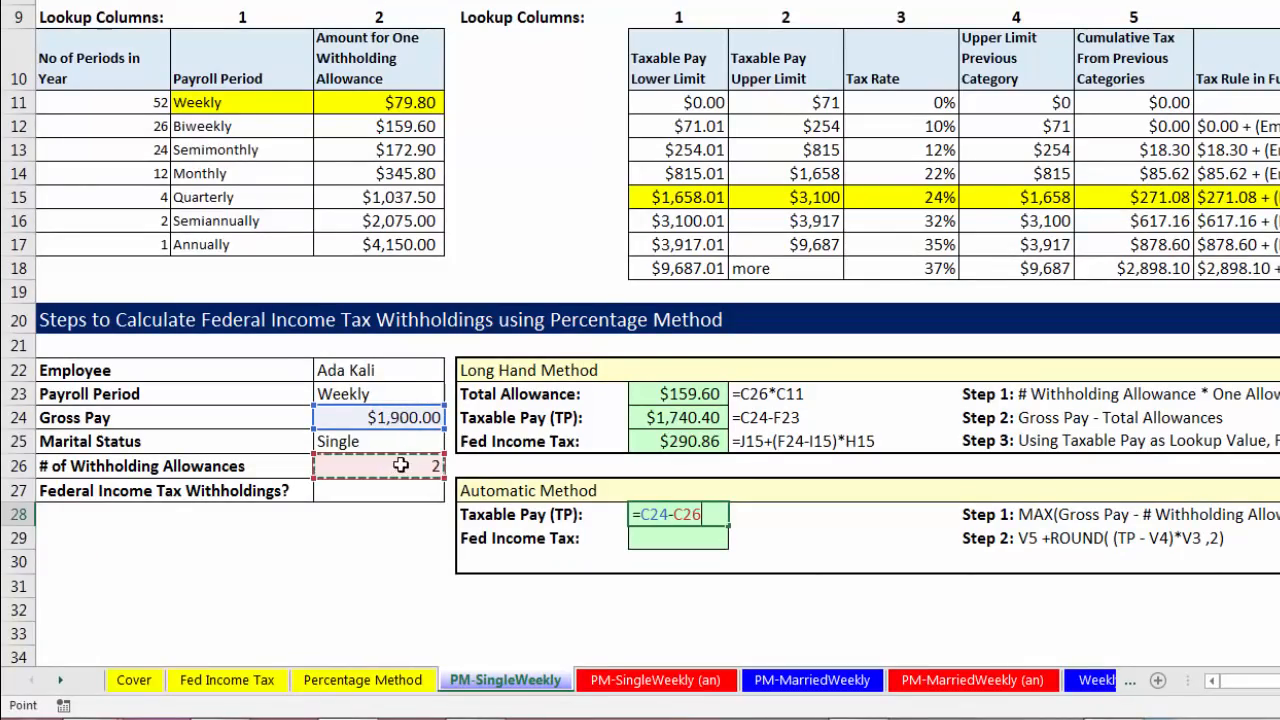
{"action": "type", "text": "*"}
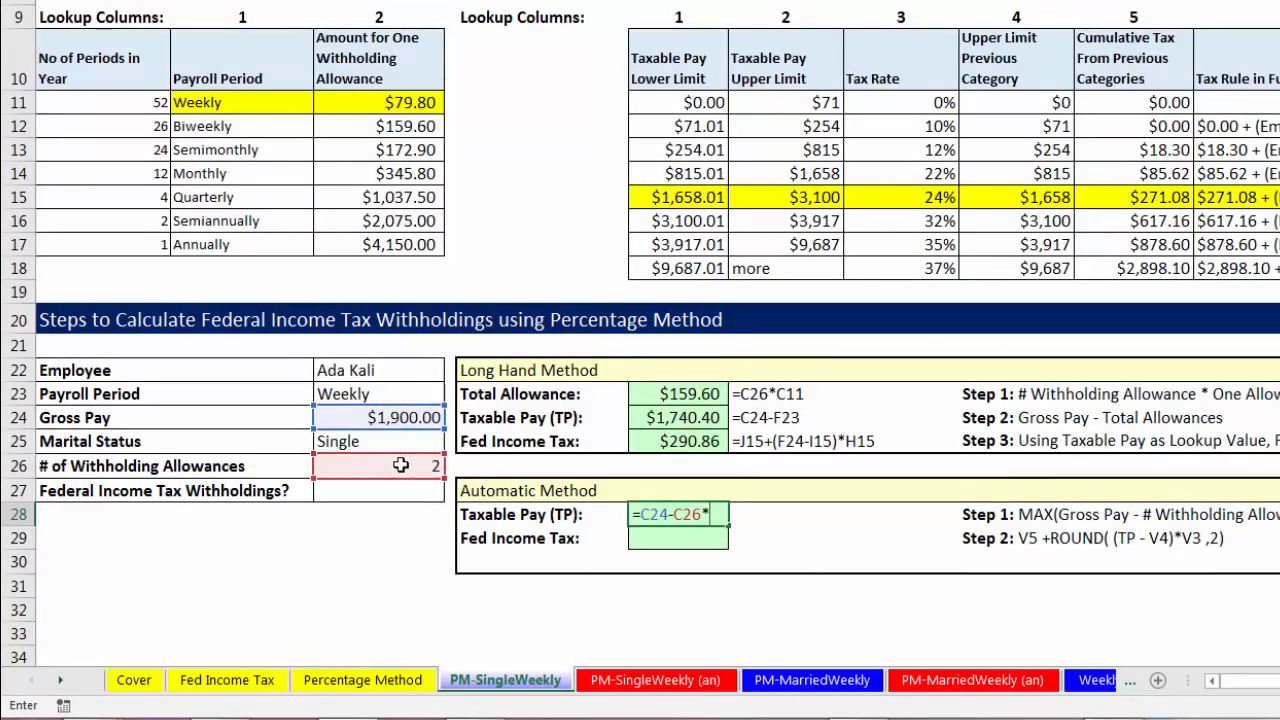
{"action": "left_click", "coordinate": [395, 120]}
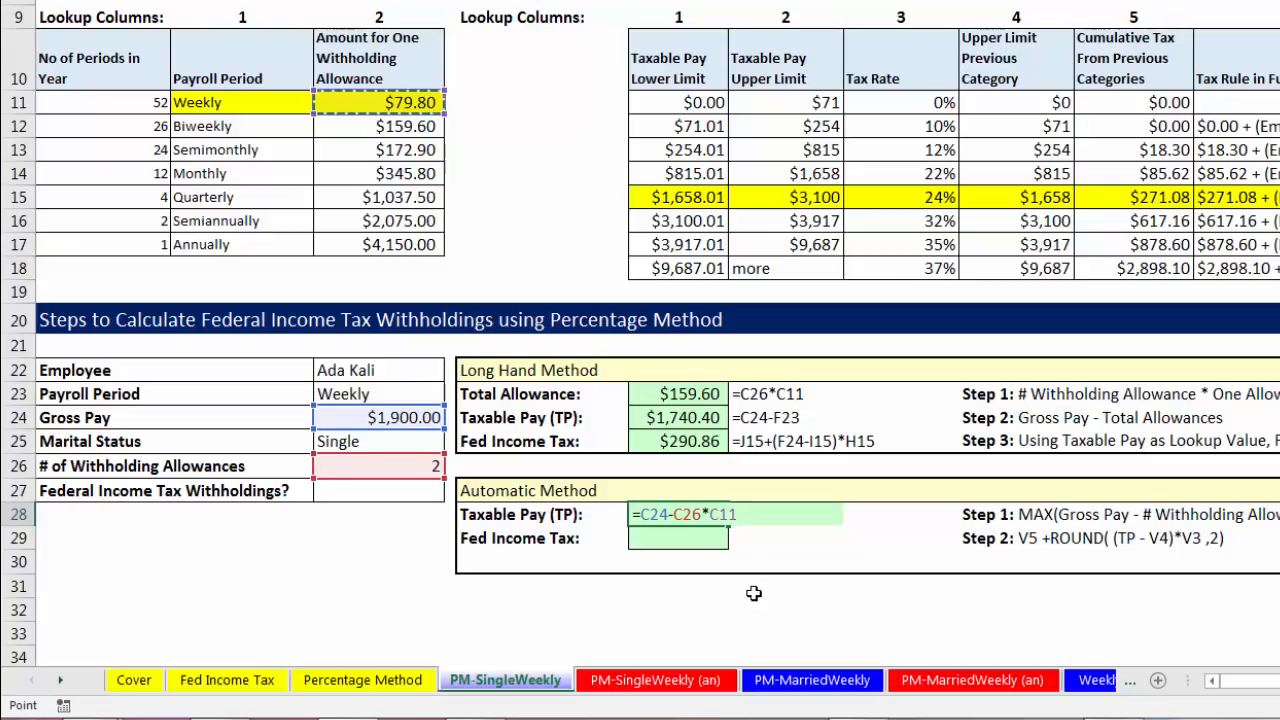
{"action": "key", "text": "ctrl+Return"}
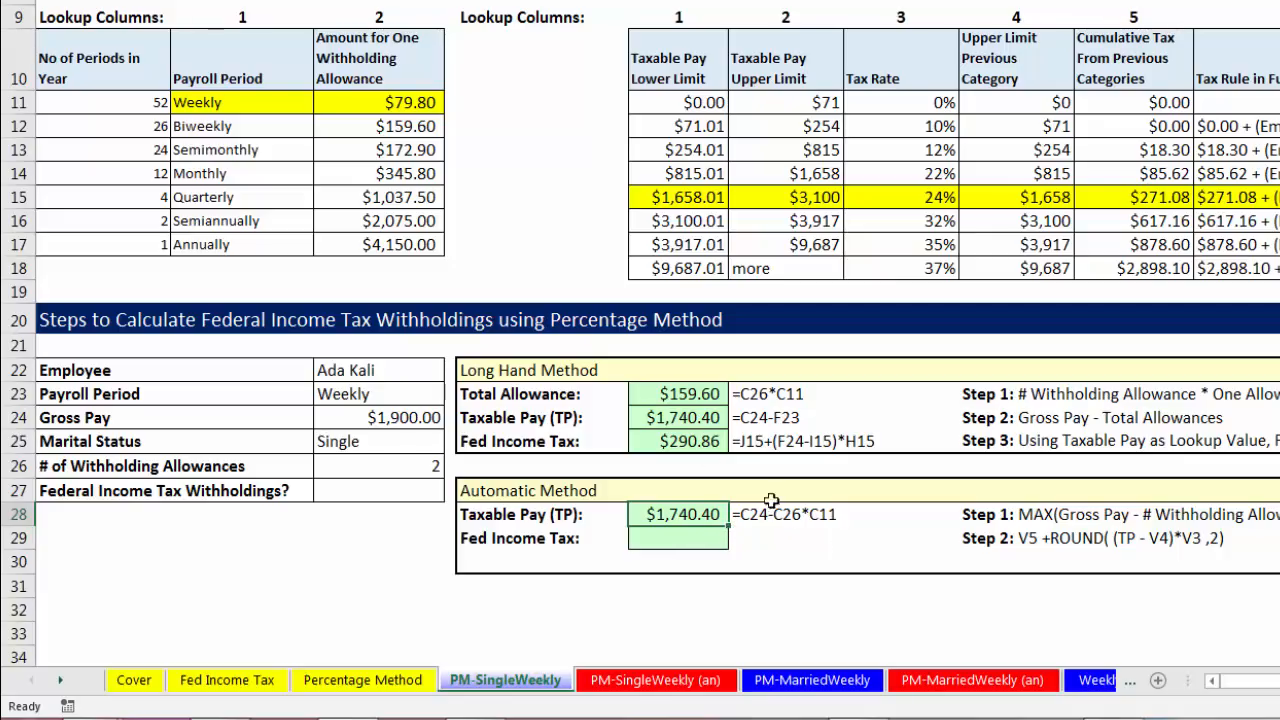
- Test the automatic taxable pay formula with a gross pay of 55 in C24, and undo the change
{"action": "left_click", "coordinate": [423, 418]}
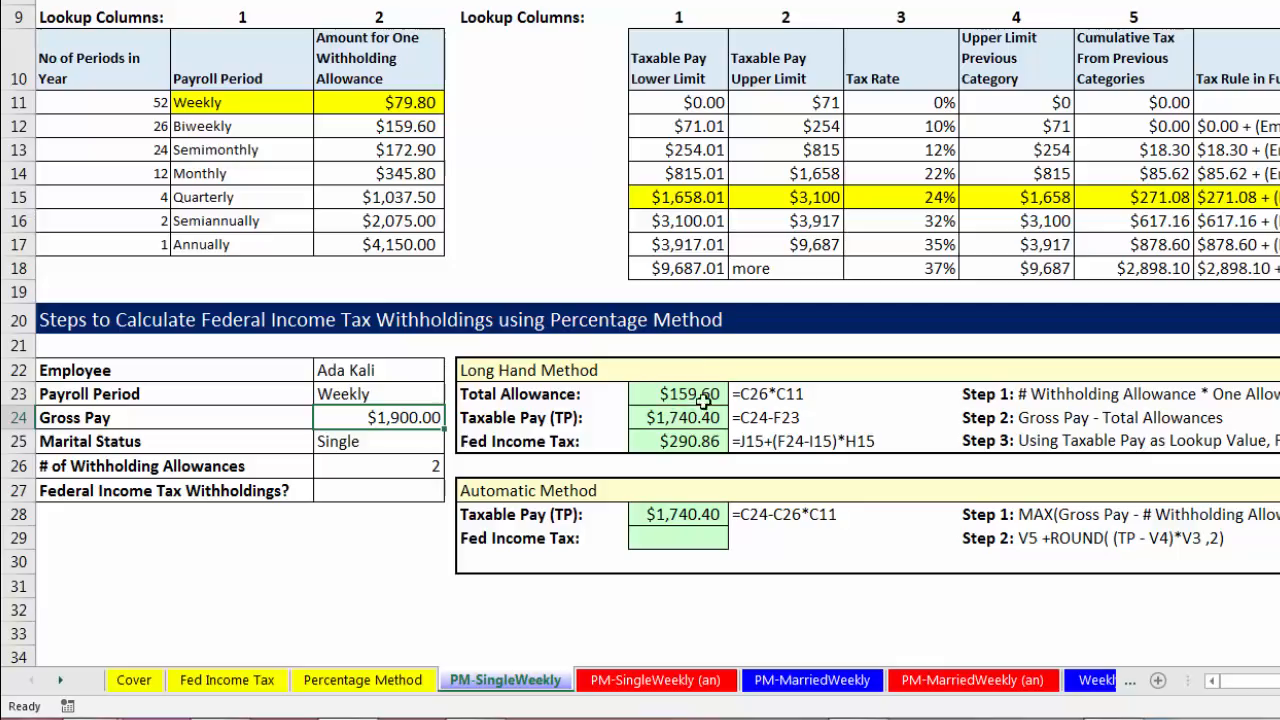
{"action": "left_click", "coordinate": [678, 539]}
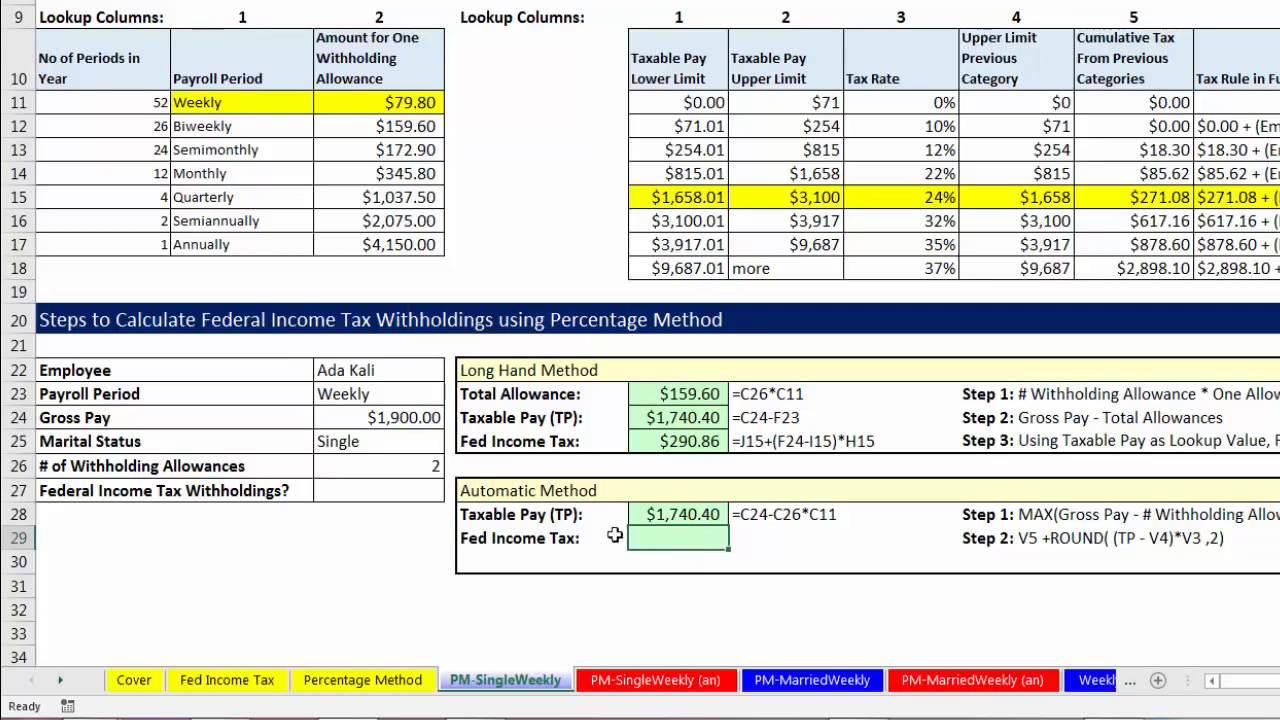
{"action": "left_click", "coordinate": [399, 418]}
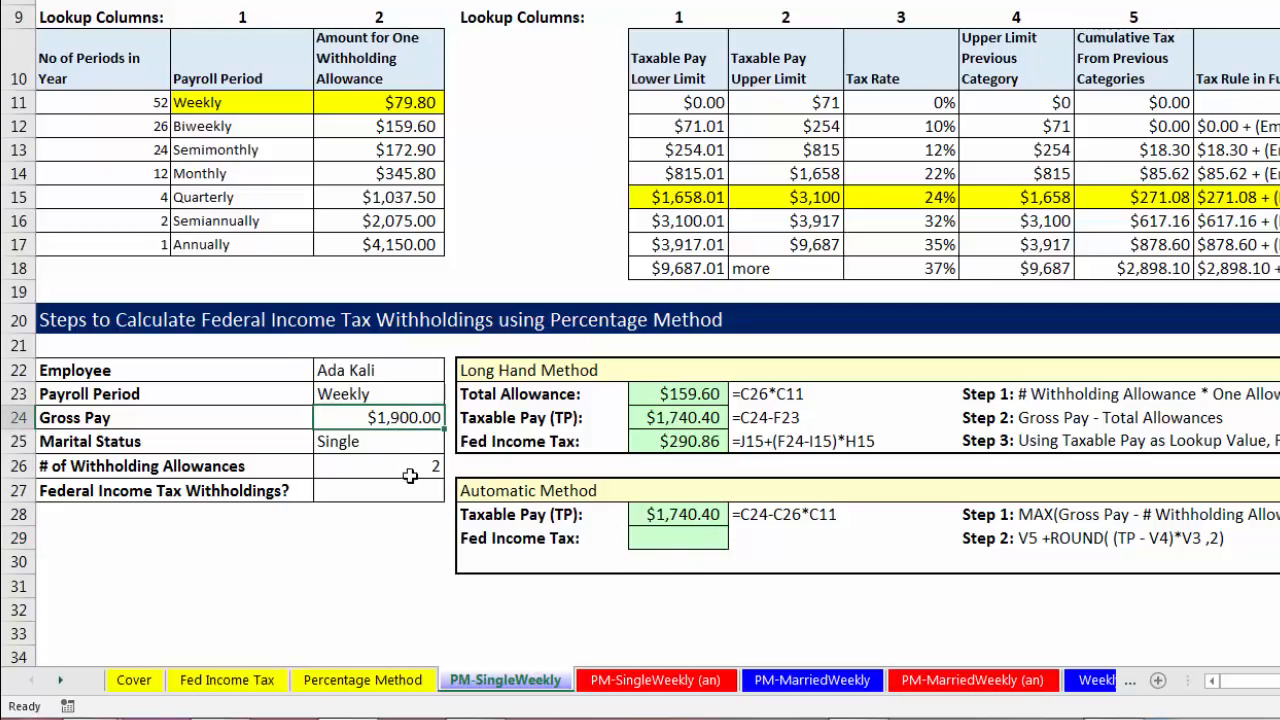
{"action": "type", "text": "55"}
{"action": "key", "text": "ctrl+Return"}
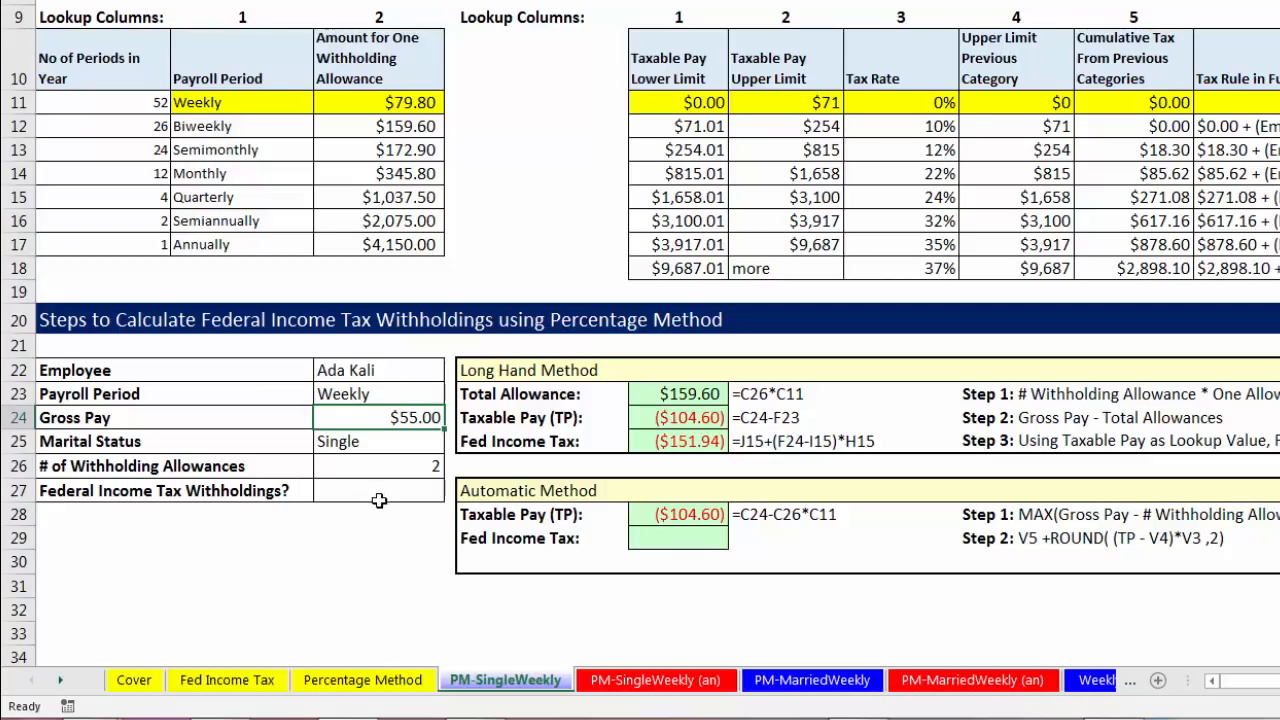
{"action": "key", "text": "ctrl+z"}
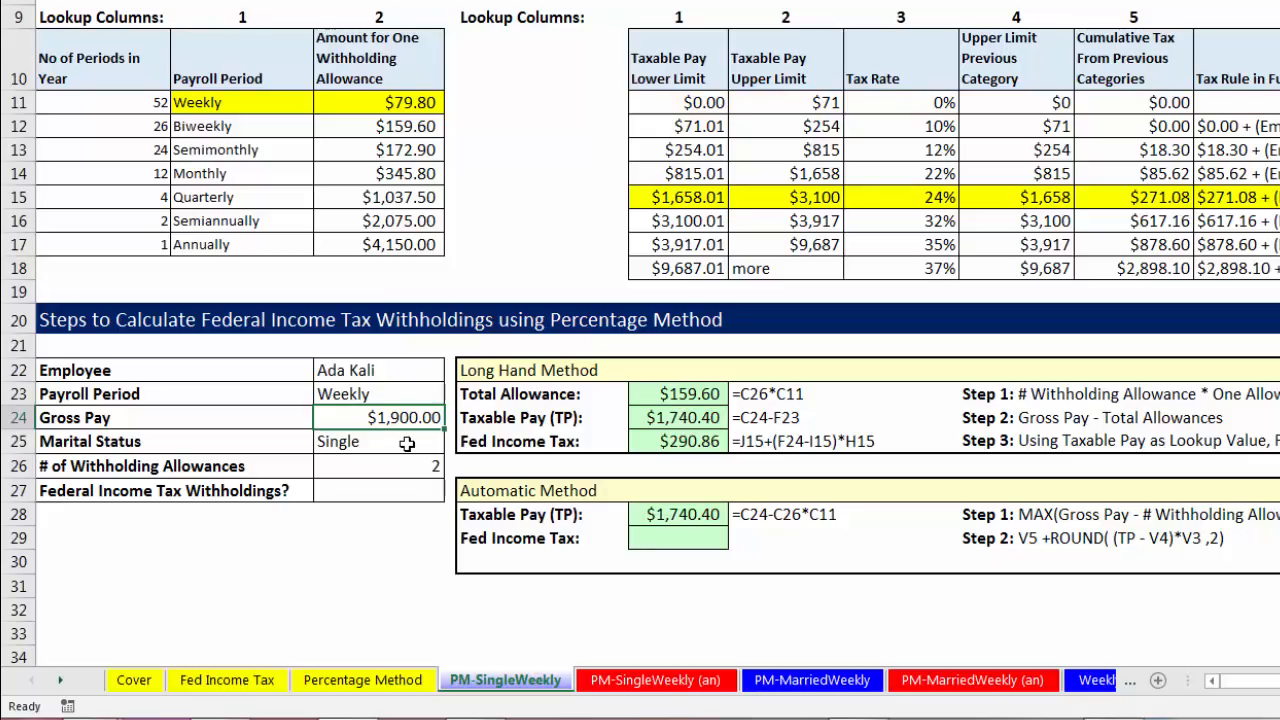
- Wrap the Automatic Method's Taxable Pay formula in F28 in MAX with a minimum of zero, =MAX(C24-C26*C11,0)
{"action": "left_click", "coordinate": [668, 518]}
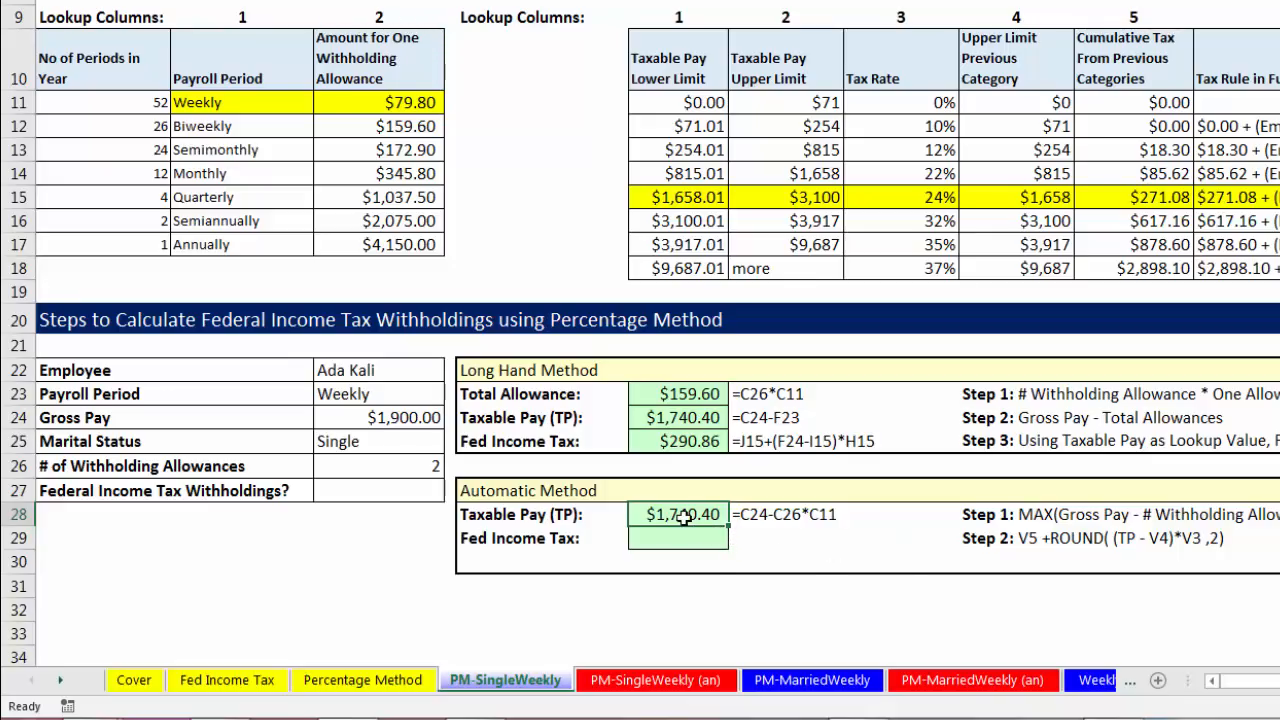
{"action": "key", "text": "F2"}
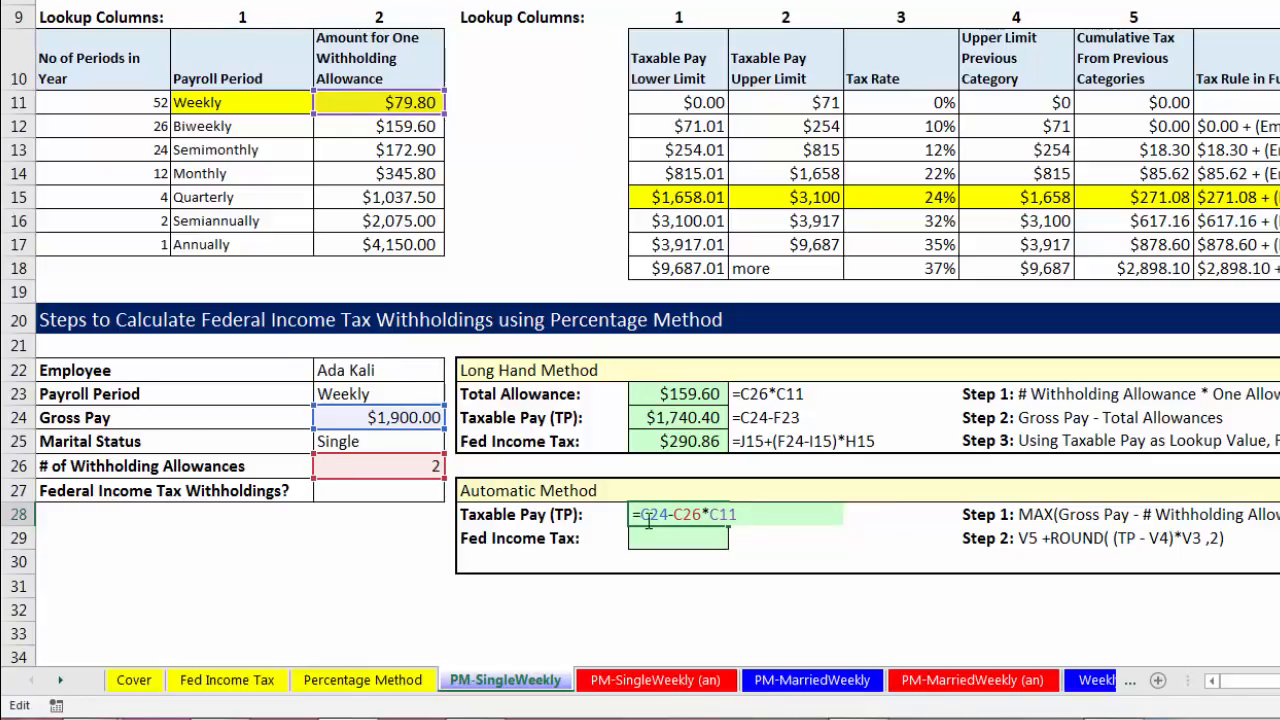
{"action": "left_click_drag", "start_coordinate": [641, 514], "coordinate": [738, 514]}
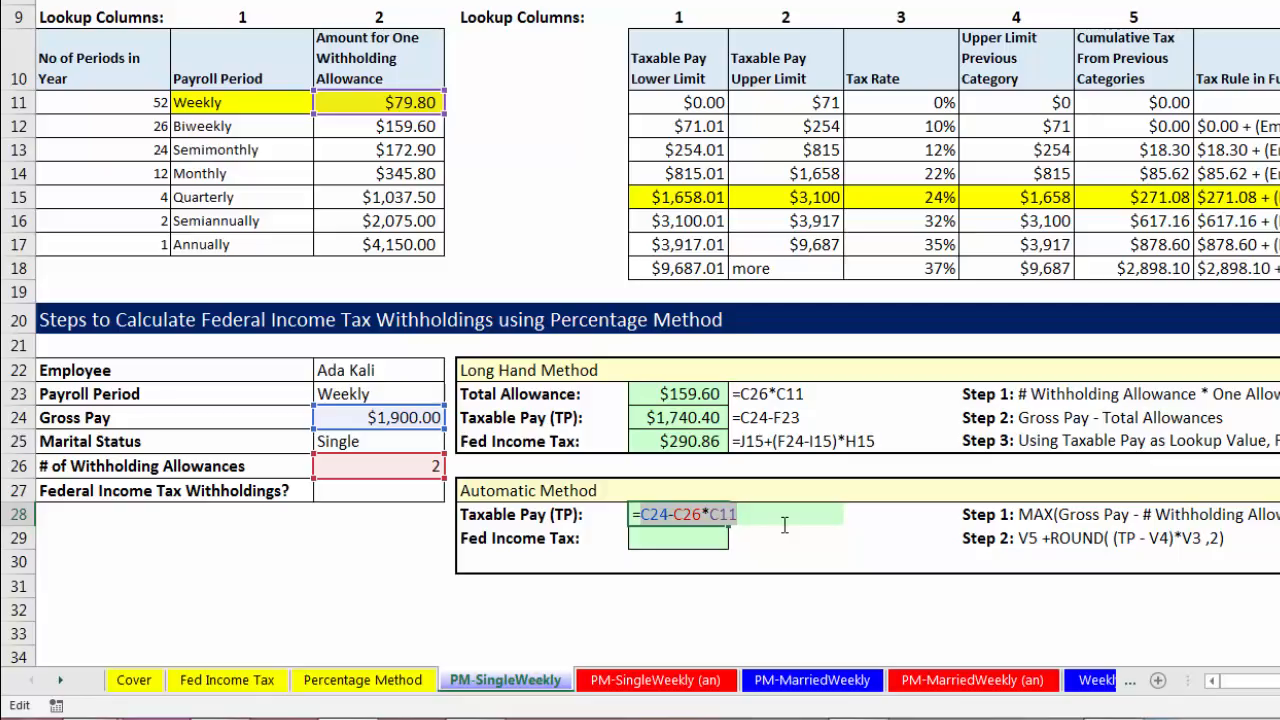
{"action": "left_click", "coordinate": [641, 514]}
{"action": "type", "text": "max"}
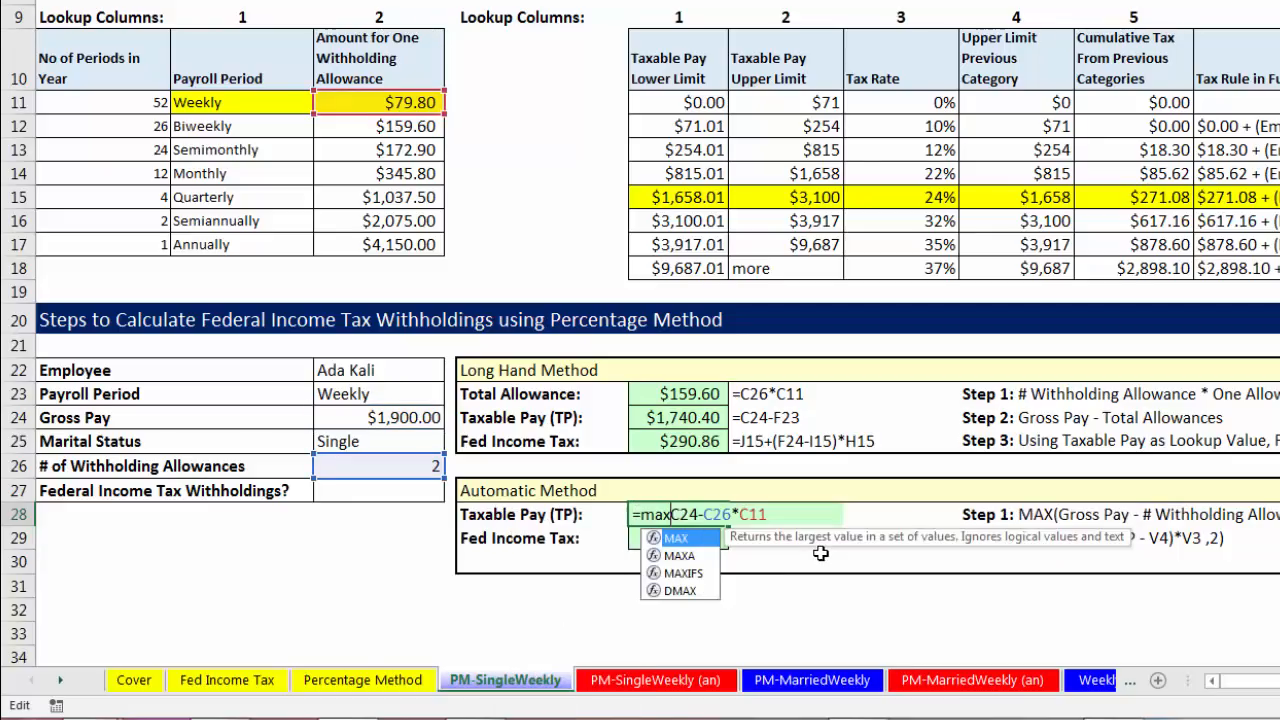
{"action": "key", "text": "Tab"}
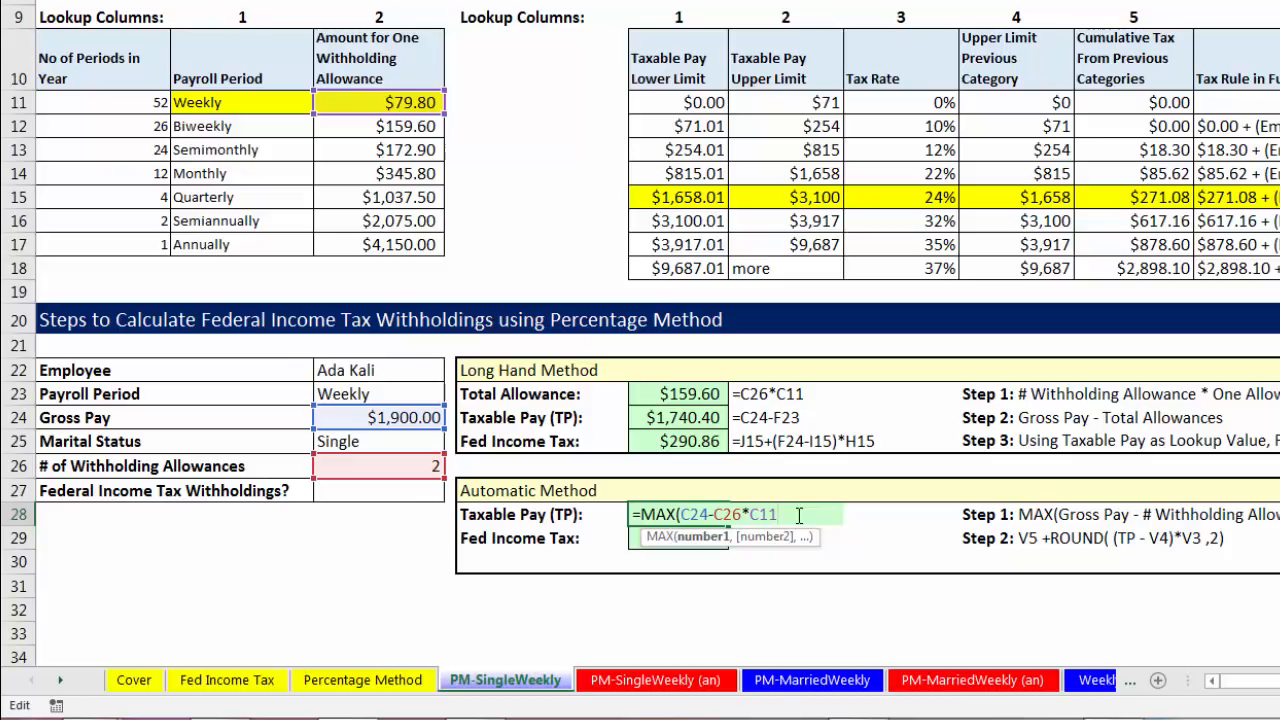
{"action": "type", "text": ",0"}
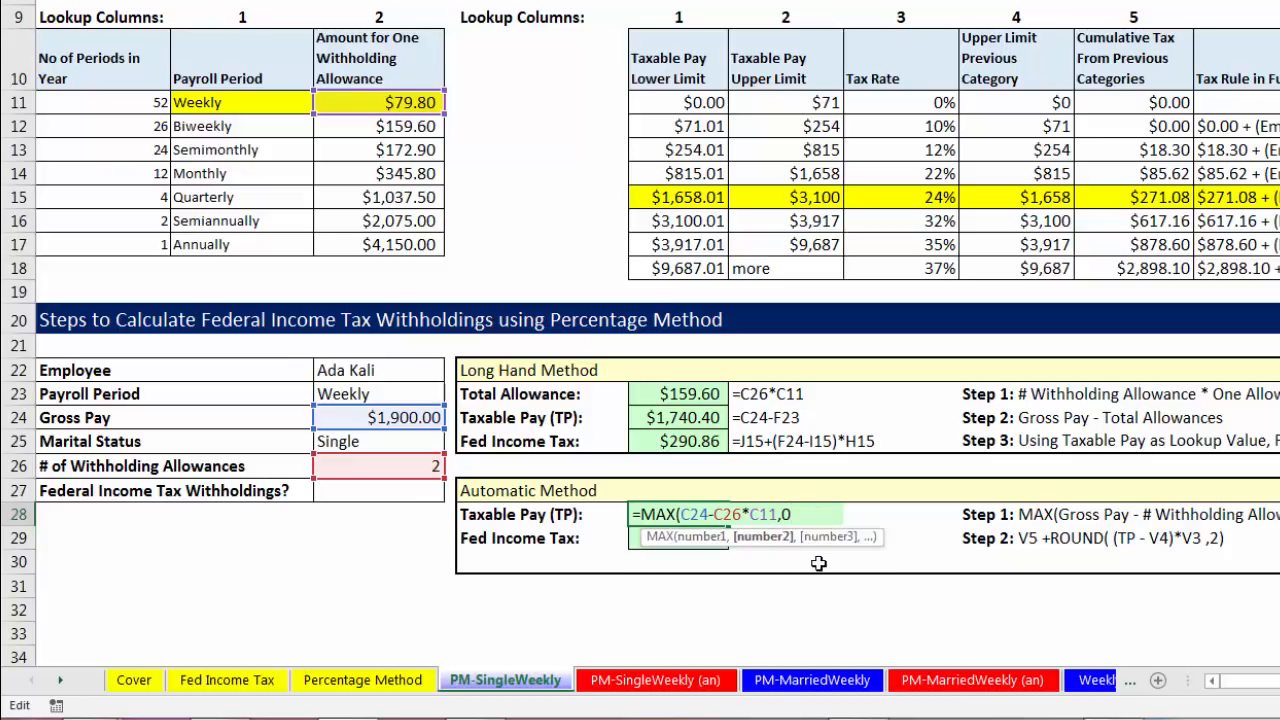
{"action": "left_click", "coordinate": [705, 537]}
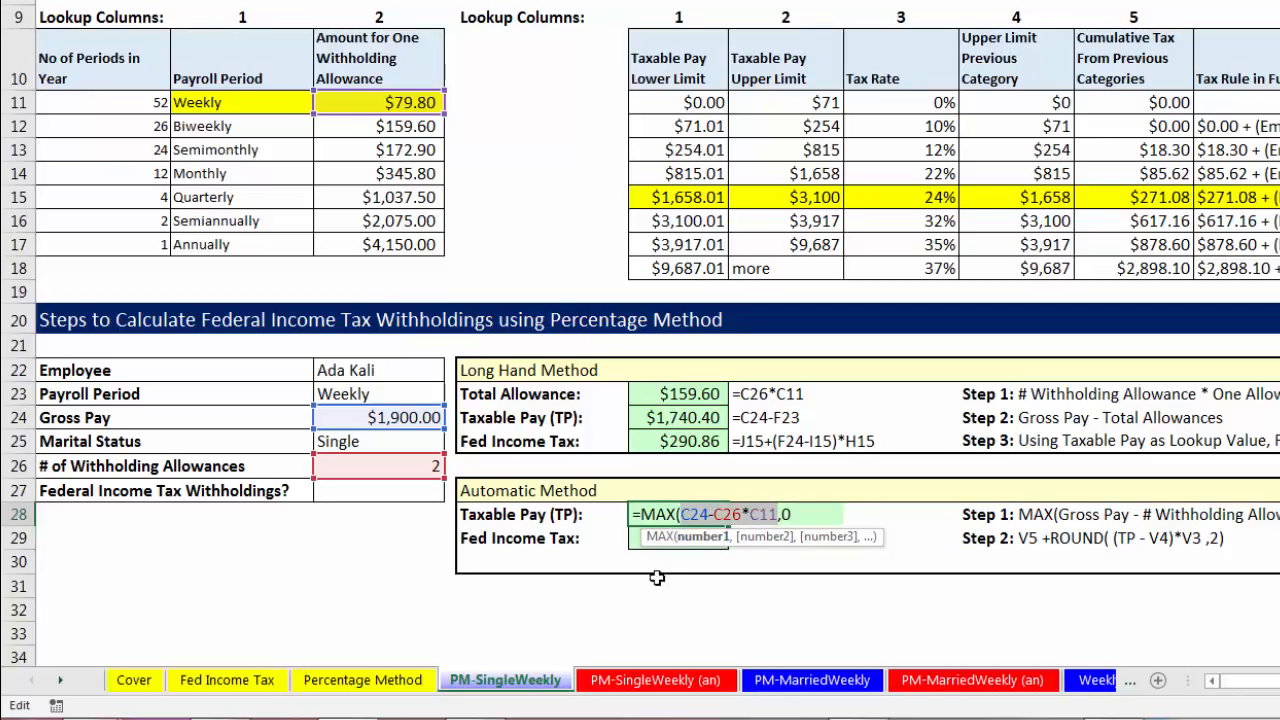
{"action": "left_click", "coordinate": [760, 537]}
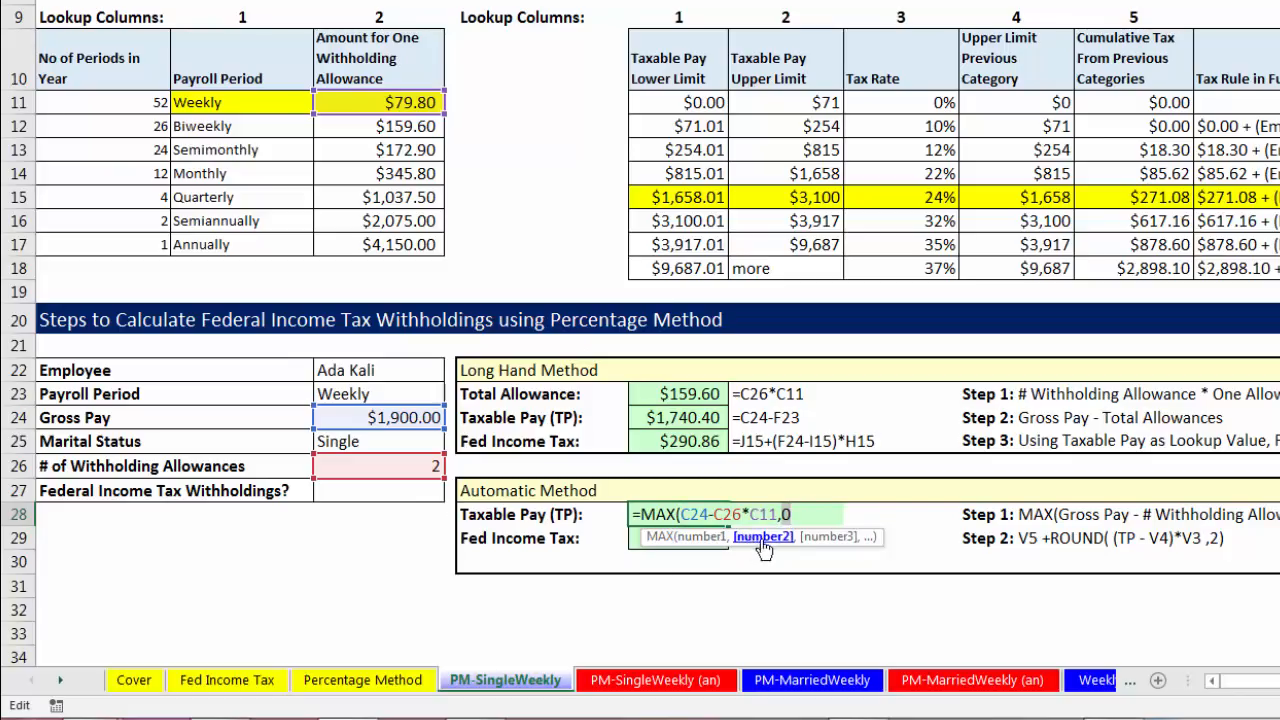
{"action": "left_click", "coordinate": [818, 518]}
{"action": "type", "text": ")"}
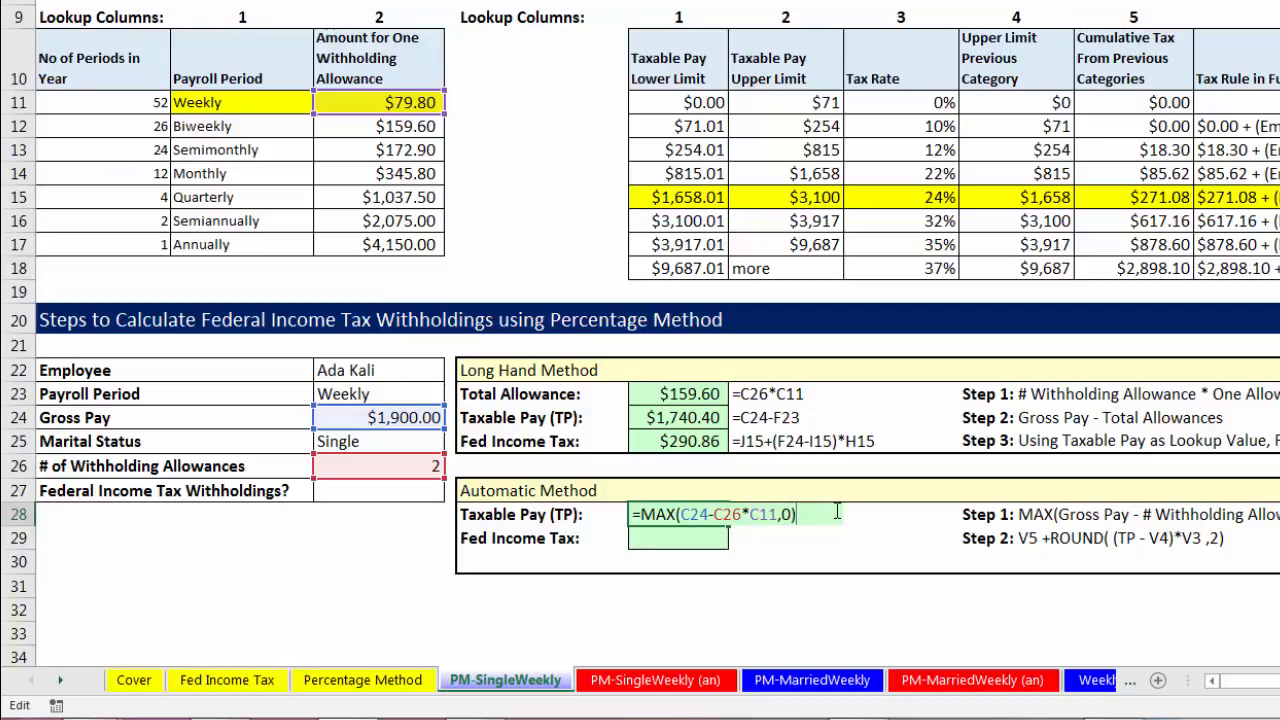
{"action": "key", "text": "ctrl+Return"}
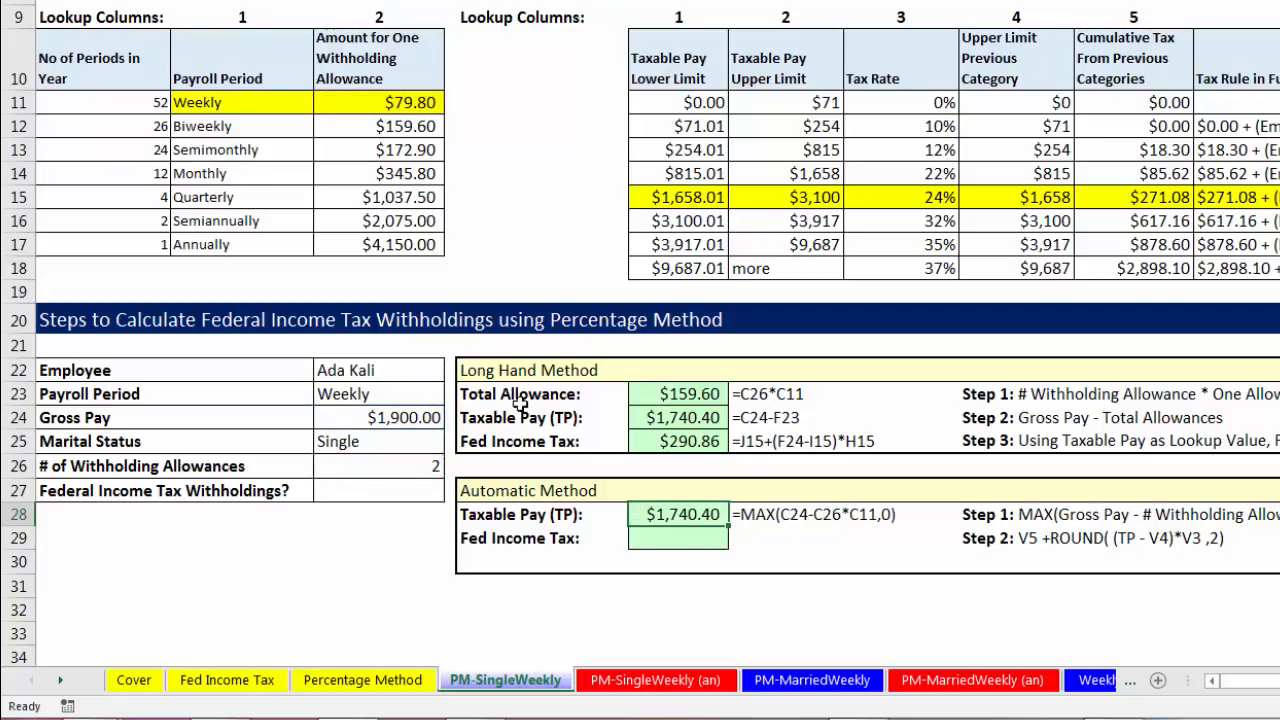
- Test the MAX formula with a gross pay of 55 in C24, and restore the gross pay to 1900
{"action": "left_click", "coordinate": [426, 412]}
{"action": "type", "text": "55"}
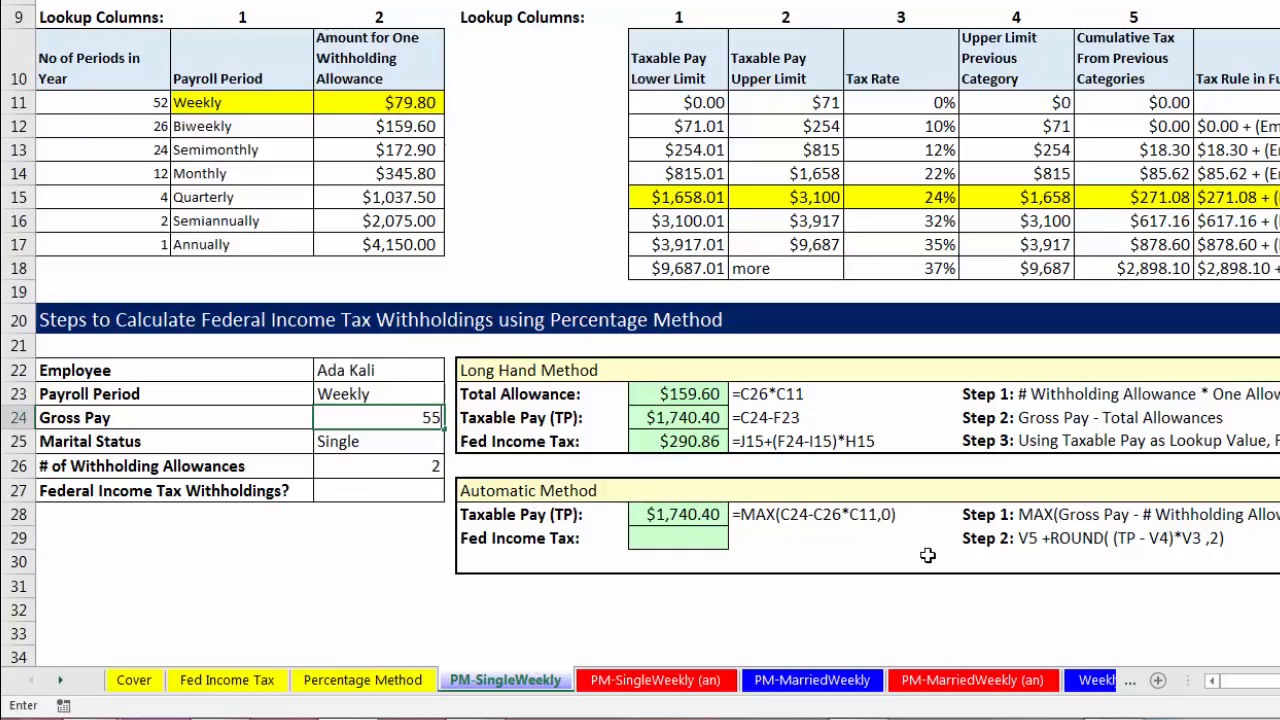
{"action": "key", "text": "ctrl+Return"}
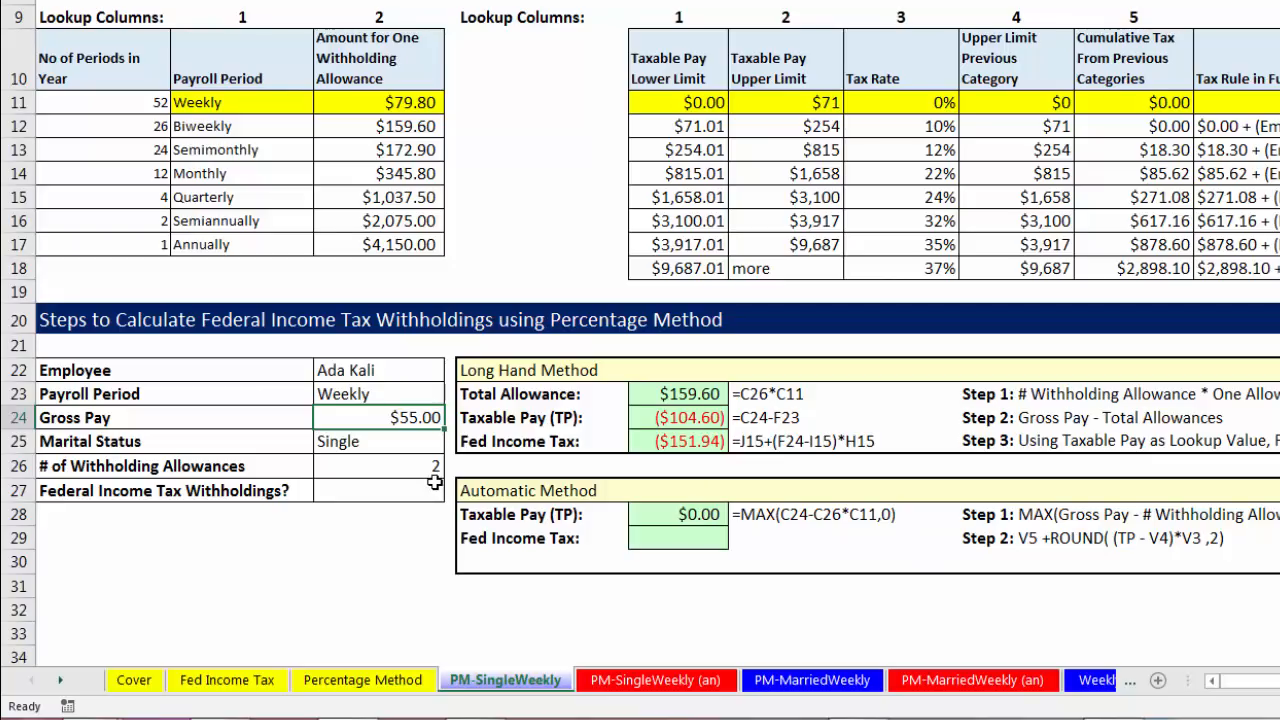
{"action": "type", "text": "1900"}
{"action": "key", "text": "ctrl+Return"}
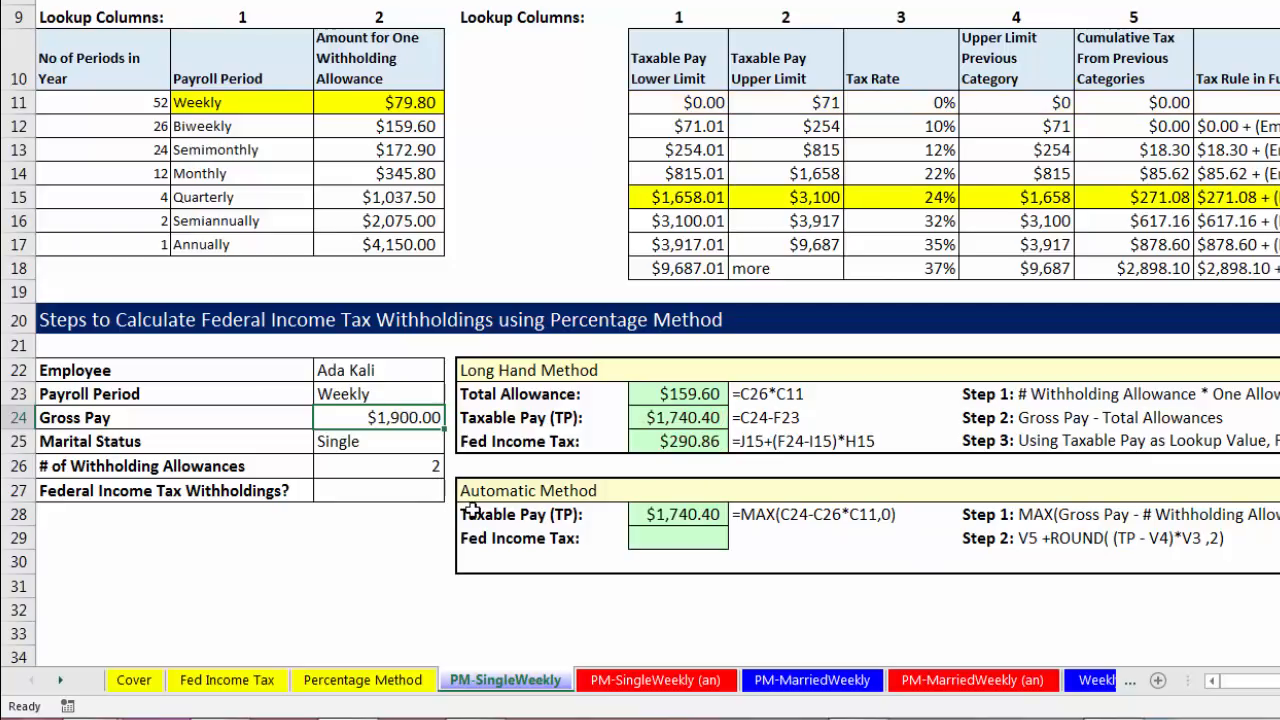
- Examine each cell reference in the long hand Fed Income Tax formula in F25 against the tax table's lookup columns
{"action": "left_click", "coordinate": [677, 541]}
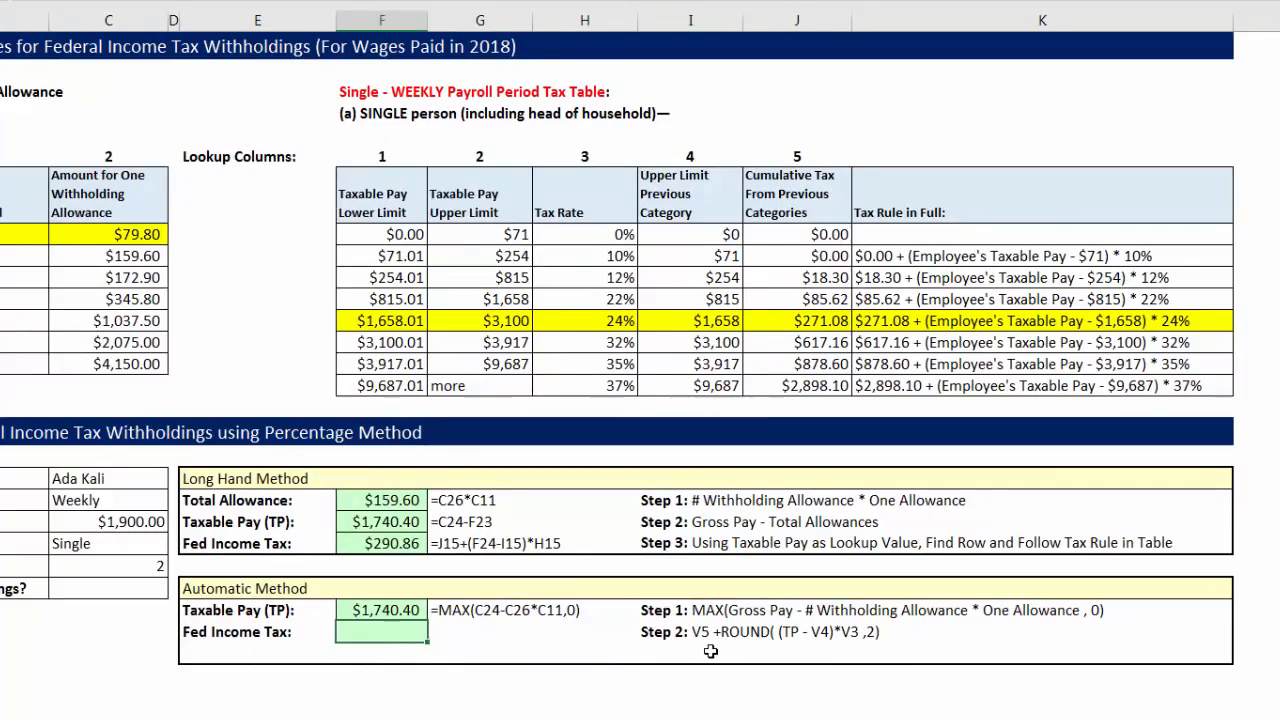
{"action": "left_click", "coordinate": [399, 541]}
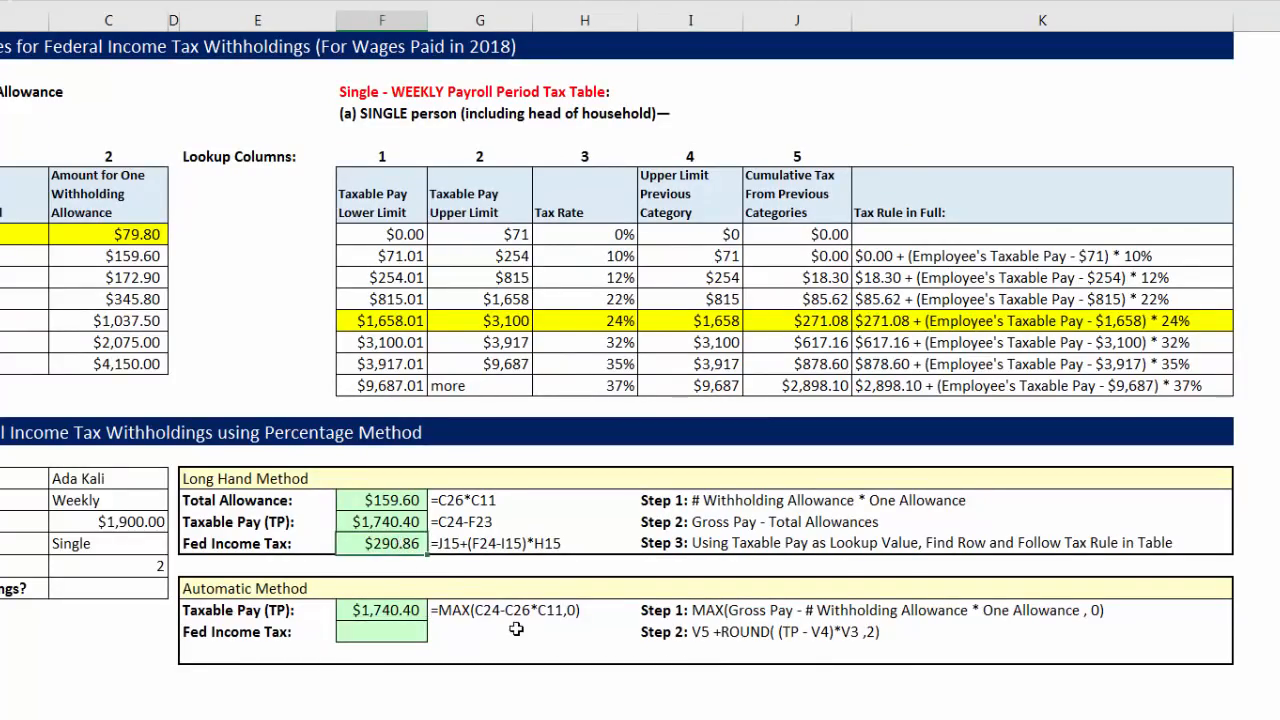
{"action": "key", "text": "F2"}
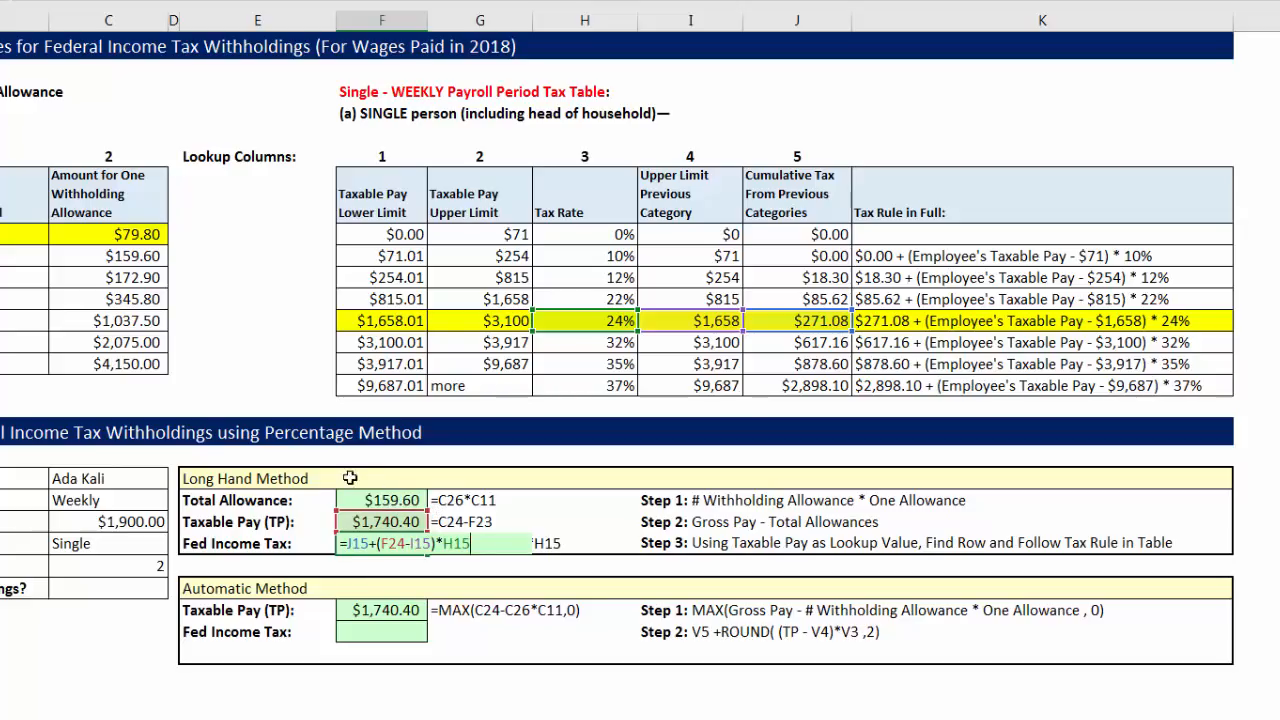
{"action": "double_click", "coordinate": [358, 545]}
{"action": "double_click", "coordinate": [396, 543]}
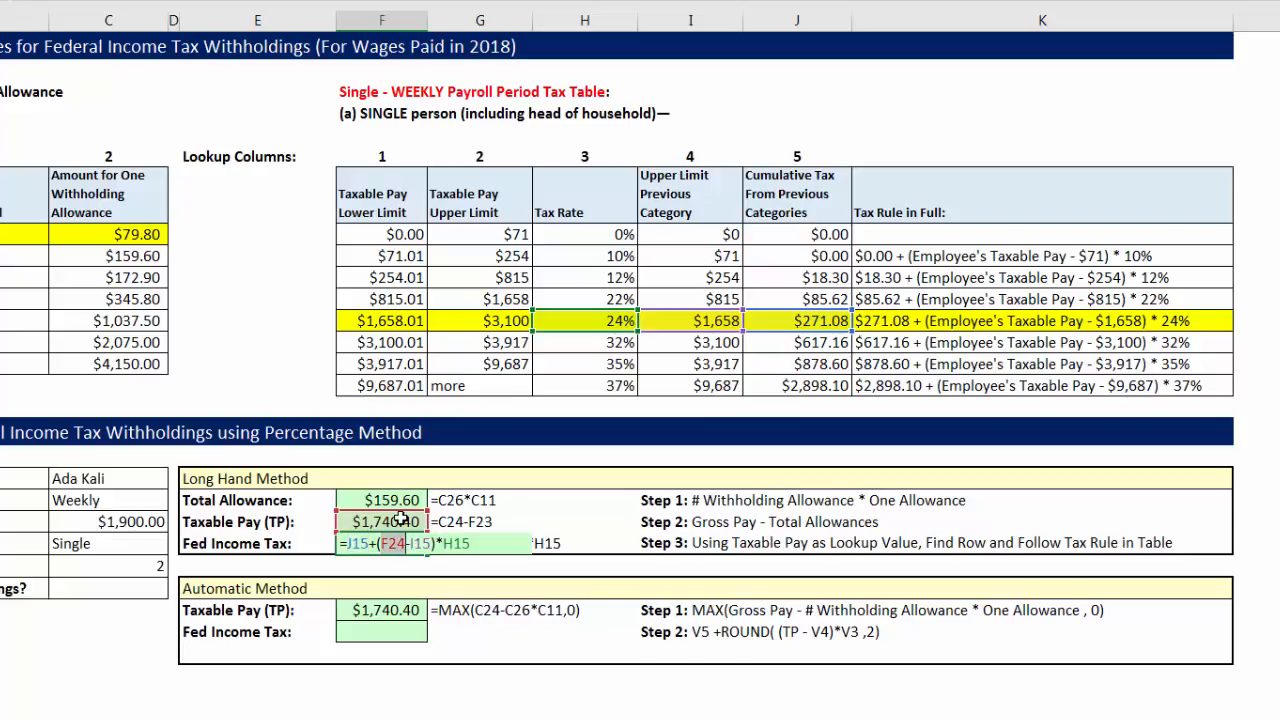
{"action": "double_click", "coordinate": [421, 543]}
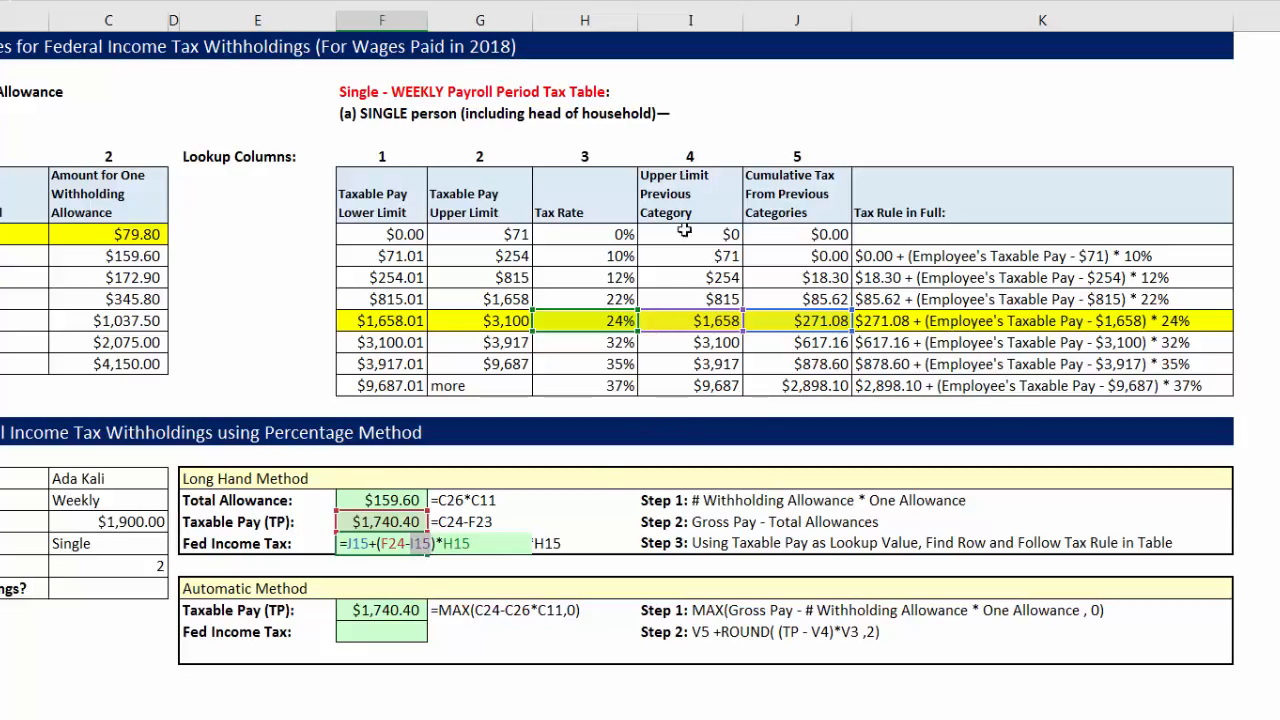
{"action": "double_click", "coordinate": [457, 543]}
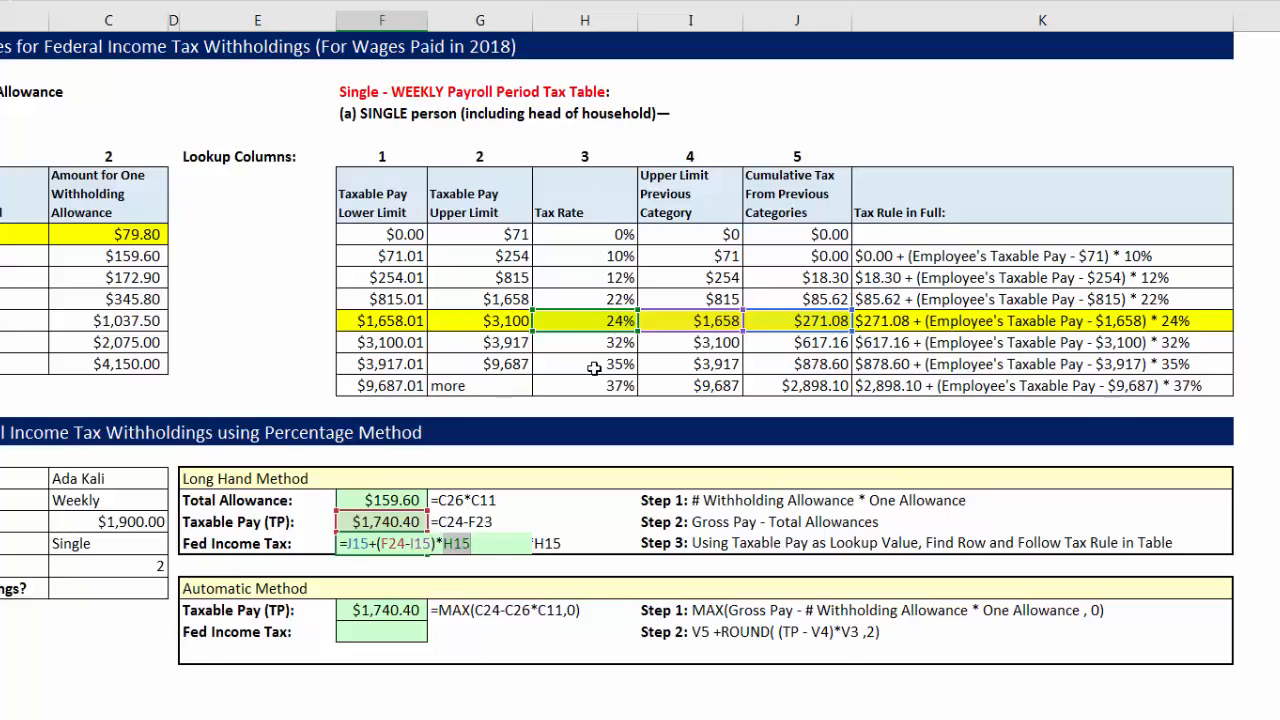
{"action": "key", "text": "Return"}
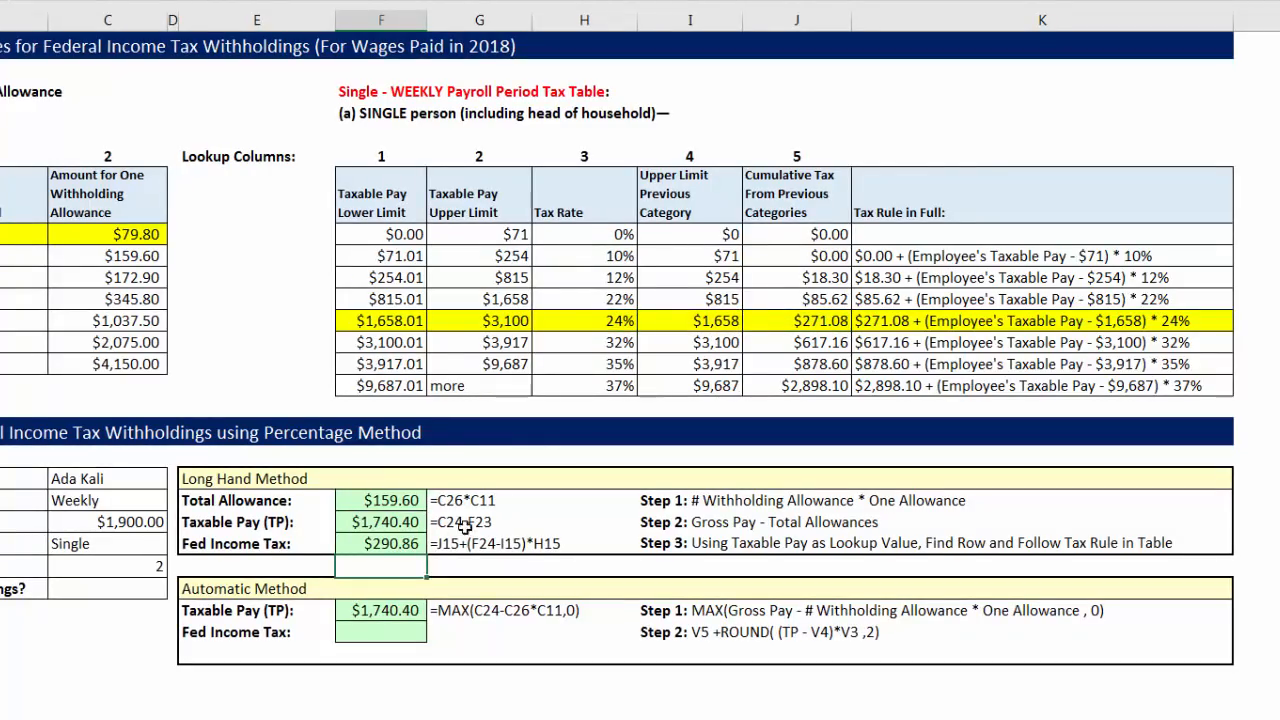
- Enter =VLOOKUP(F28,F11:J18,5) in F29 to look up the cumulative tax for the Automatic Method's Fed Income Tax
{"action": "left_click", "coordinate": [390, 628]}
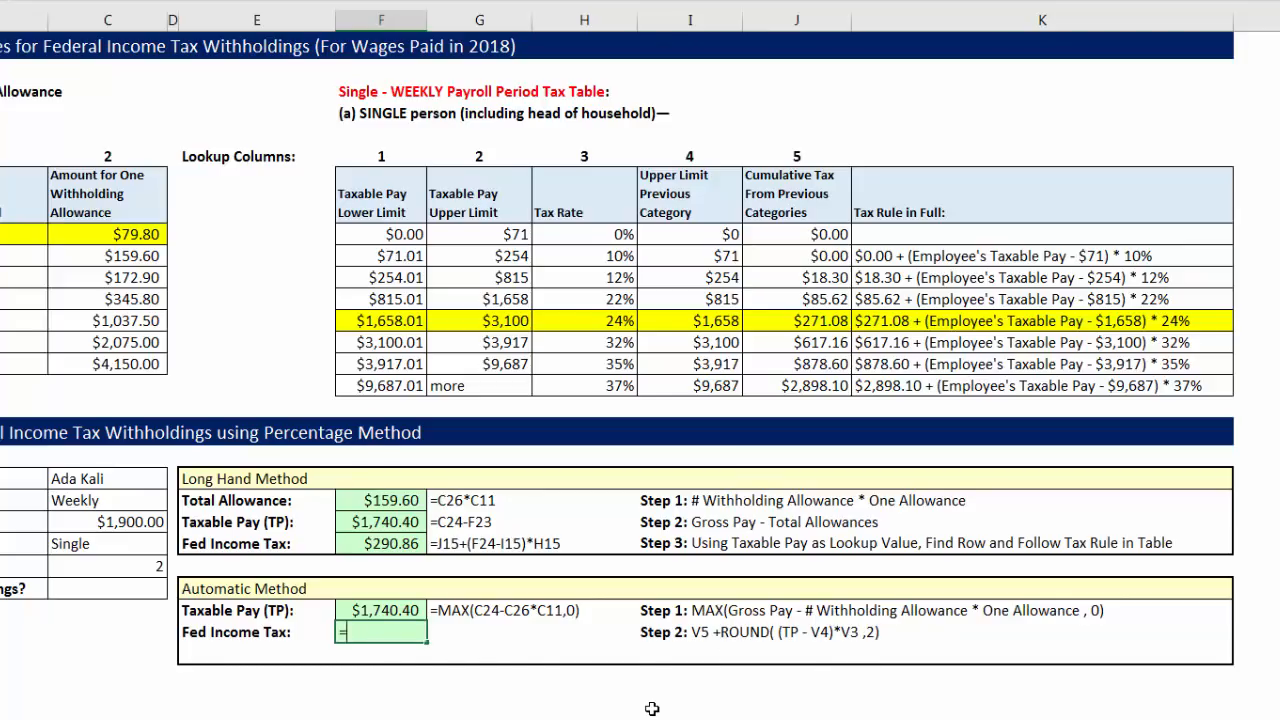
{"action": "type", "text": "vl"}
{"action": "key", "text": "Tab"}
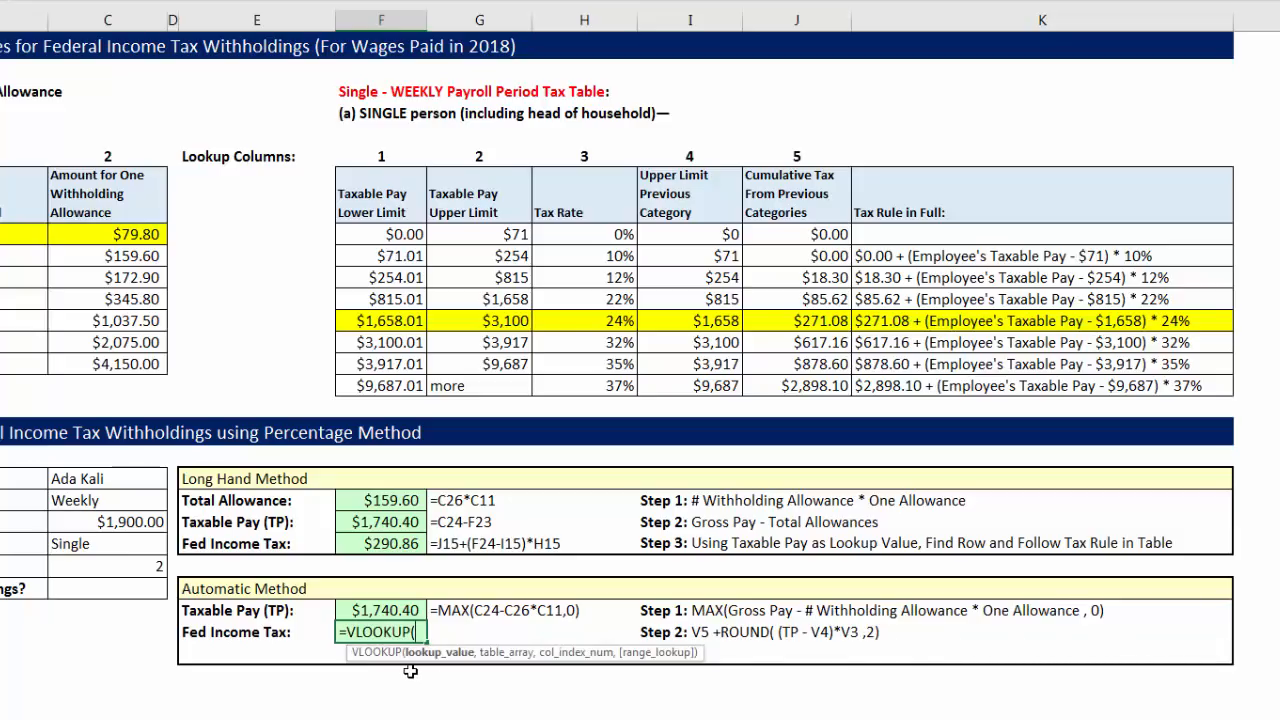
{"action": "left_click", "coordinate": [342, 612]}
{"action": "type", "text": ","}
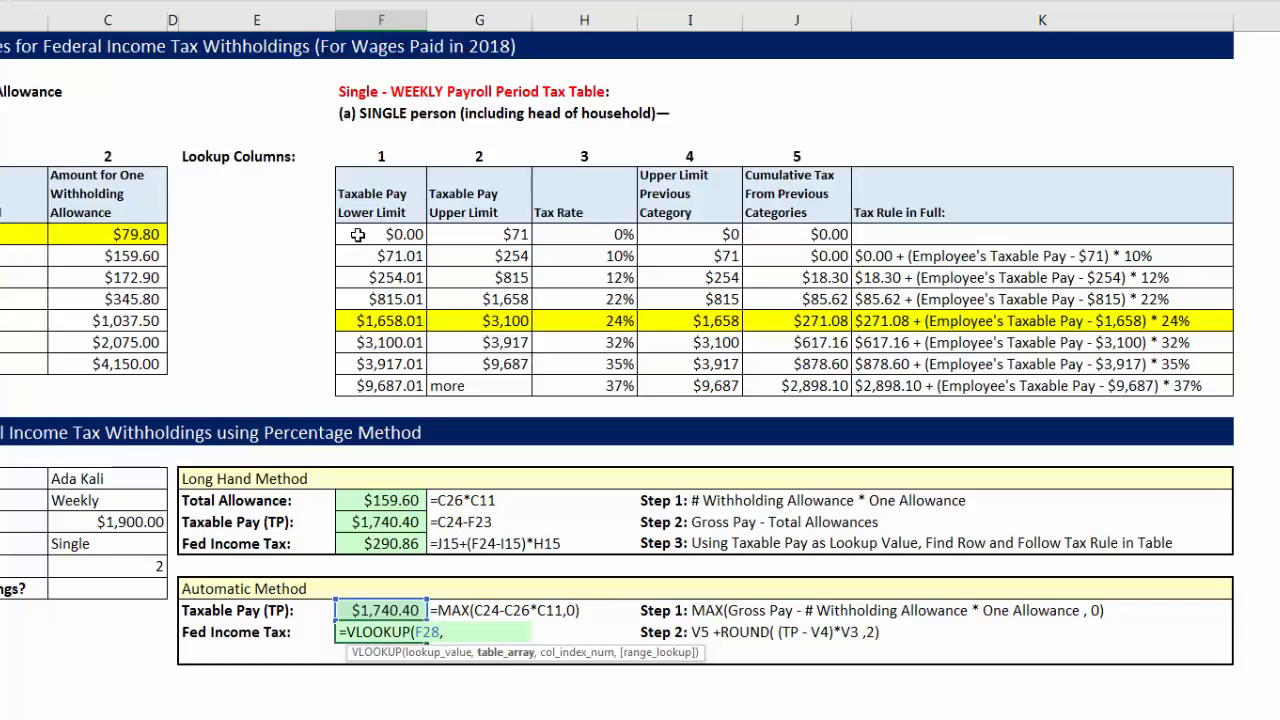
{"action": "left_click_drag", "start_coordinate": [358, 234], "coordinate": [790, 390]}
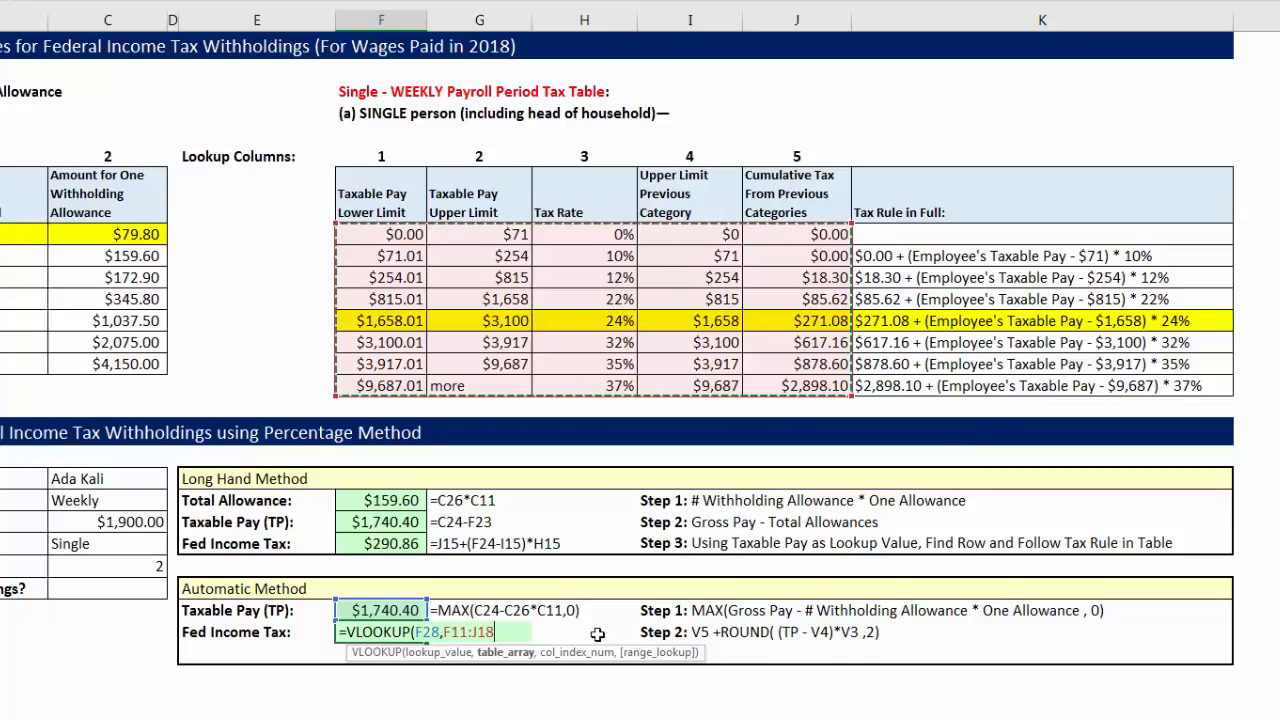
{"action": "type", "text": ","}
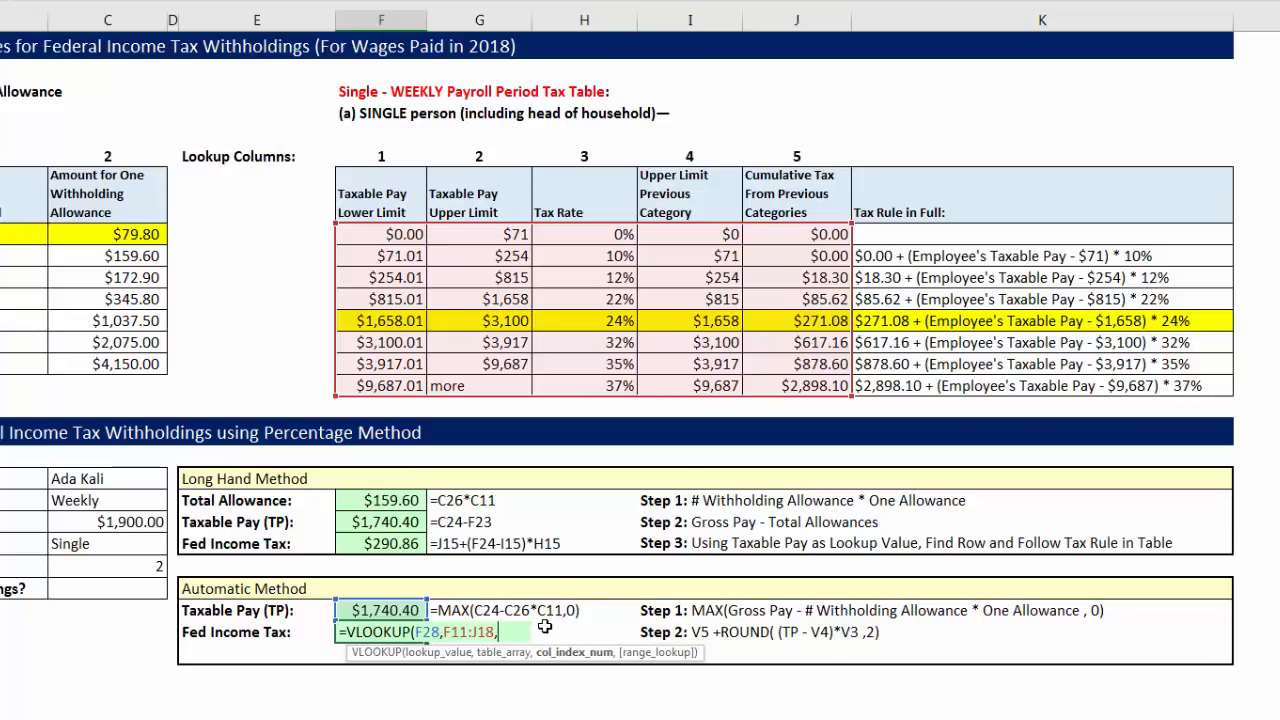
{"action": "type", "text": "5)"}
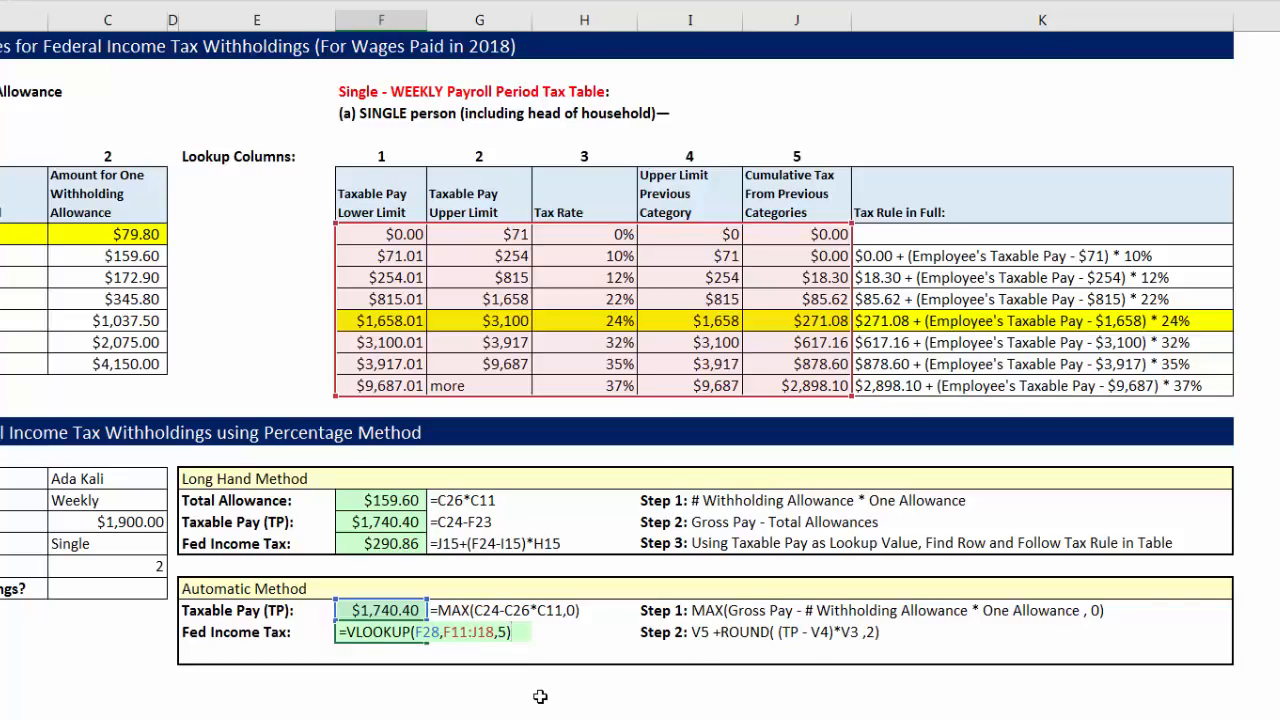
{"action": "key", "text": "Return"}
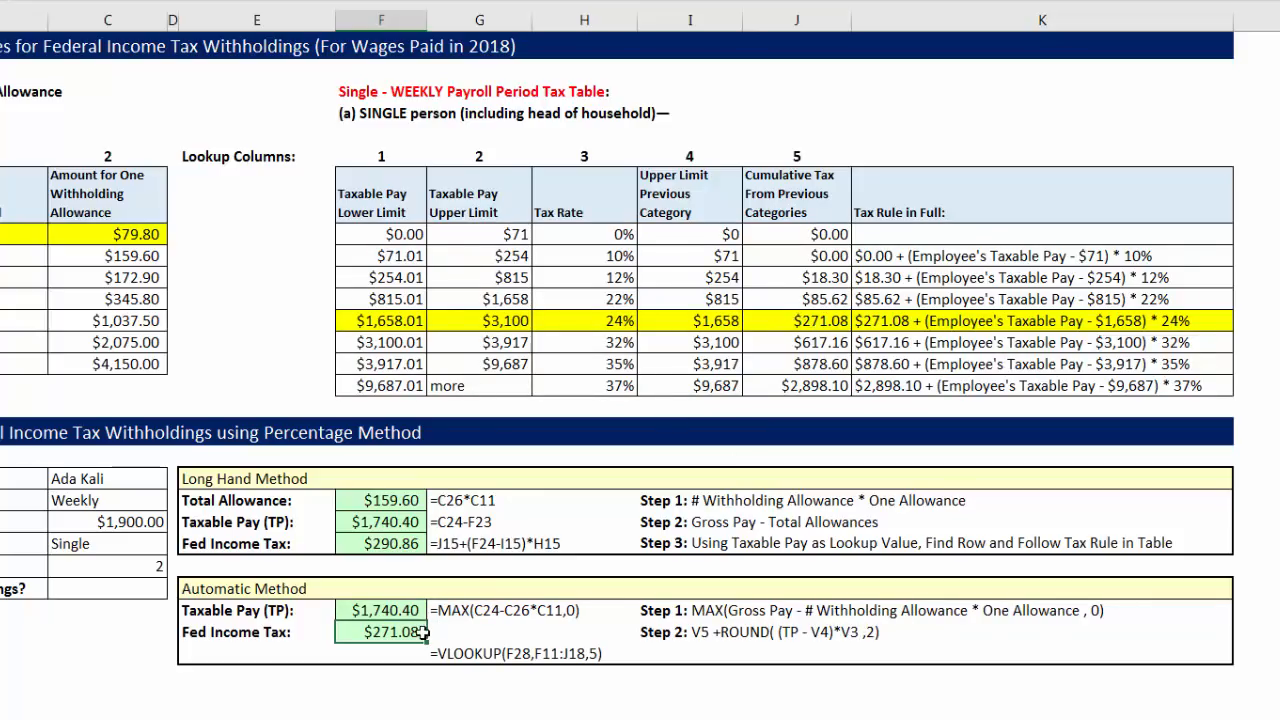
- Extend the F29 formula by adding taxable pay minus the previous category's upper limit, +(F28-VLOOKUP(F28,F11:J18,4), reusing a copy of the existing VLOOKUP
{"action": "key", "text": "F2"}
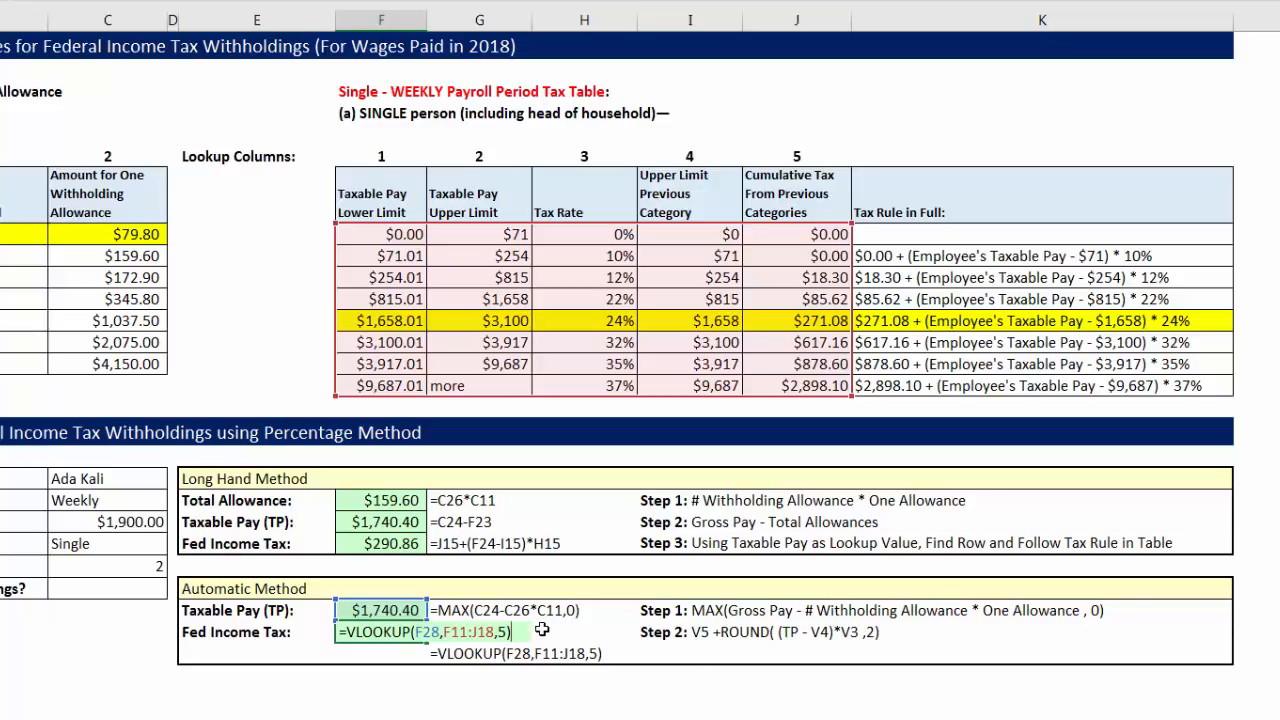
{"action": "left_click_drag", "start_coordinate": [510, 632], "coordinate": [349, 640]}
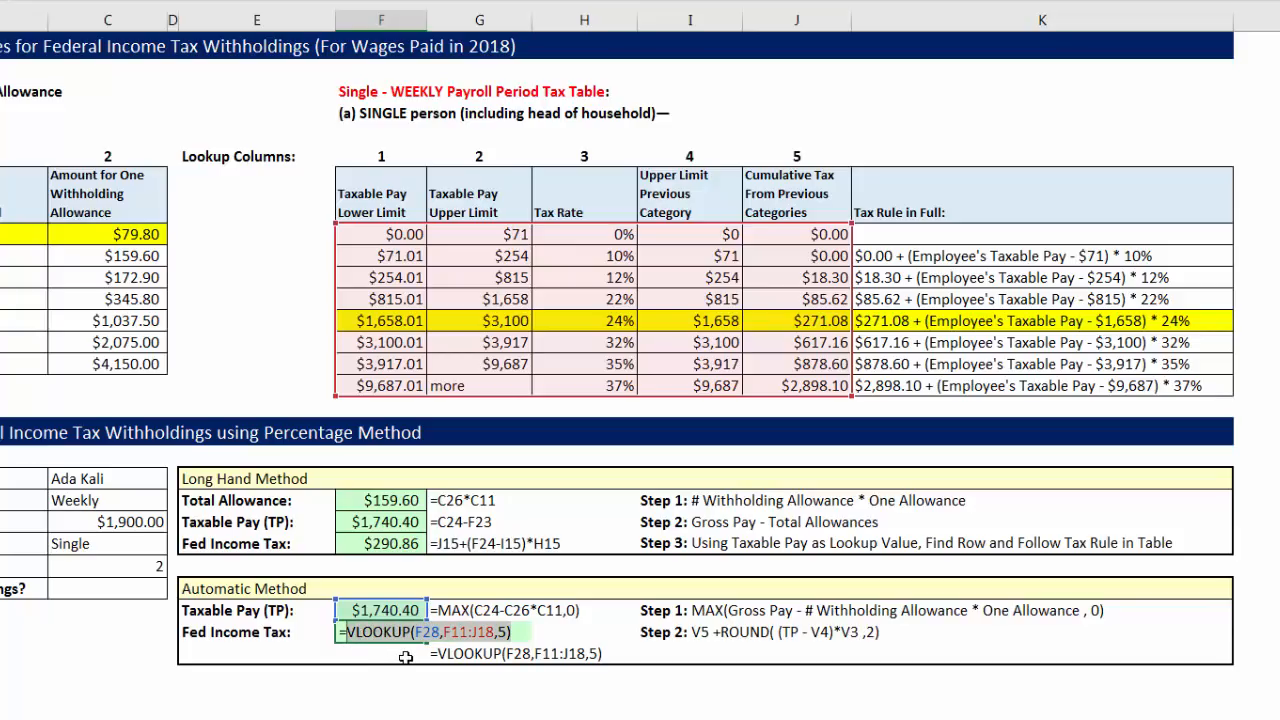
{"action": "key", "text": "ctrl+c"}
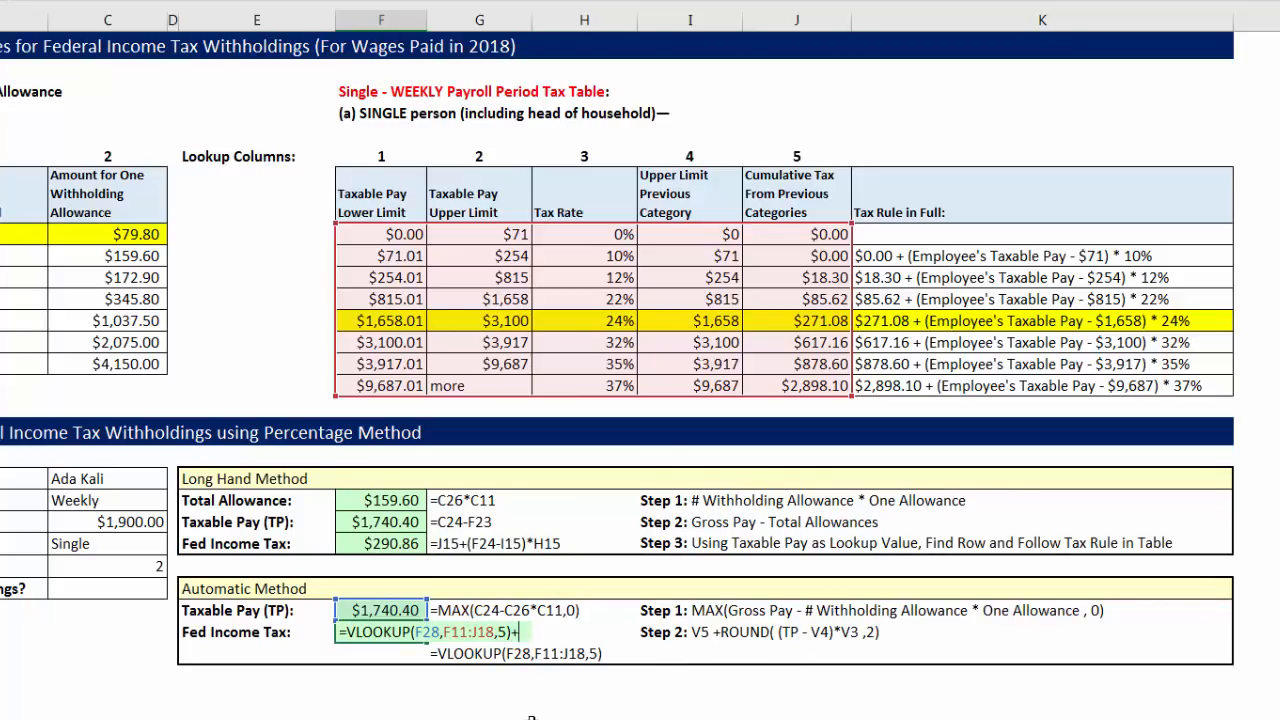
{"action": "left_click", "coordinate": [390, 608]}
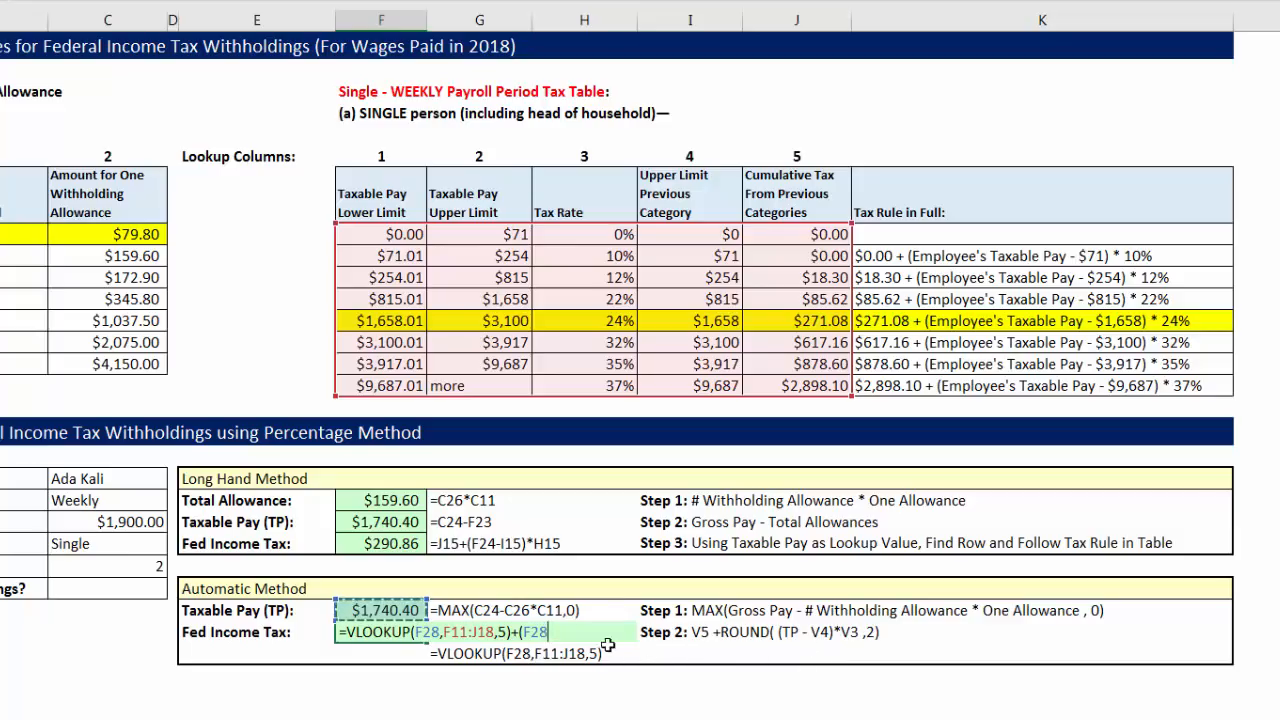
{"action": "type", "text": "-"}
{"action": "key", "text": "ctrl+v"}
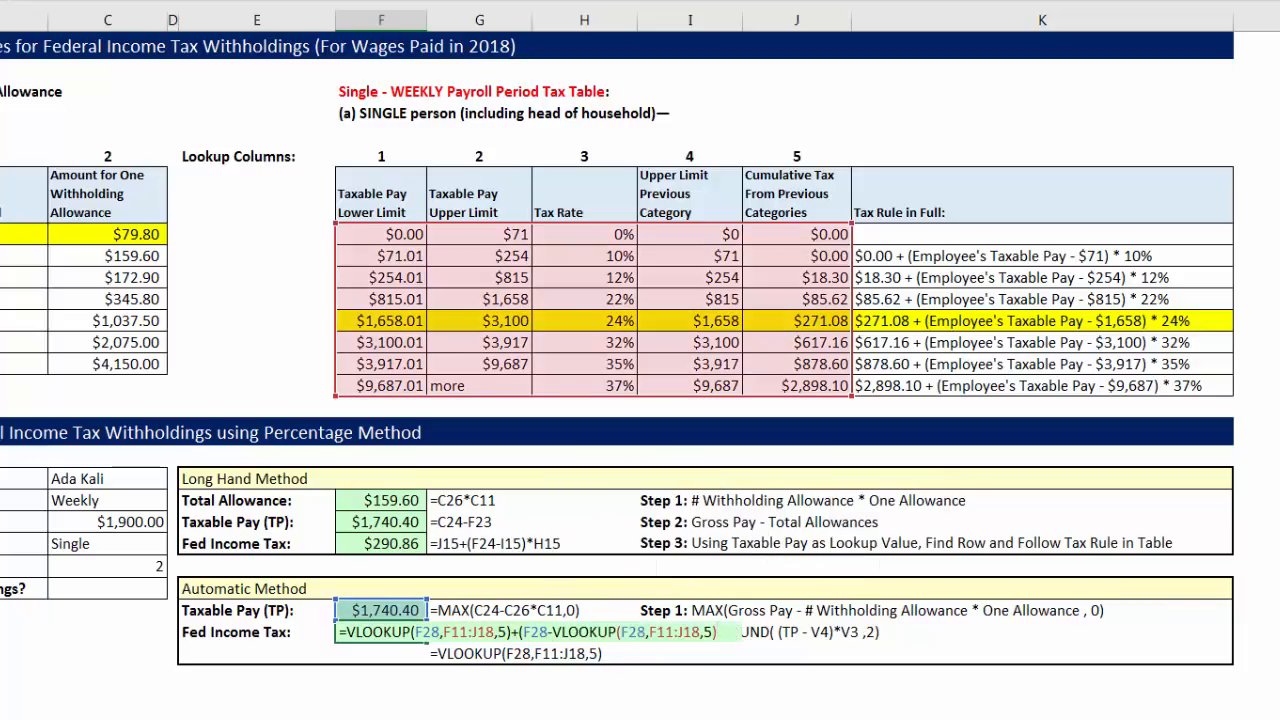
{"action": "left_click", "coordinate": [711, 637]}
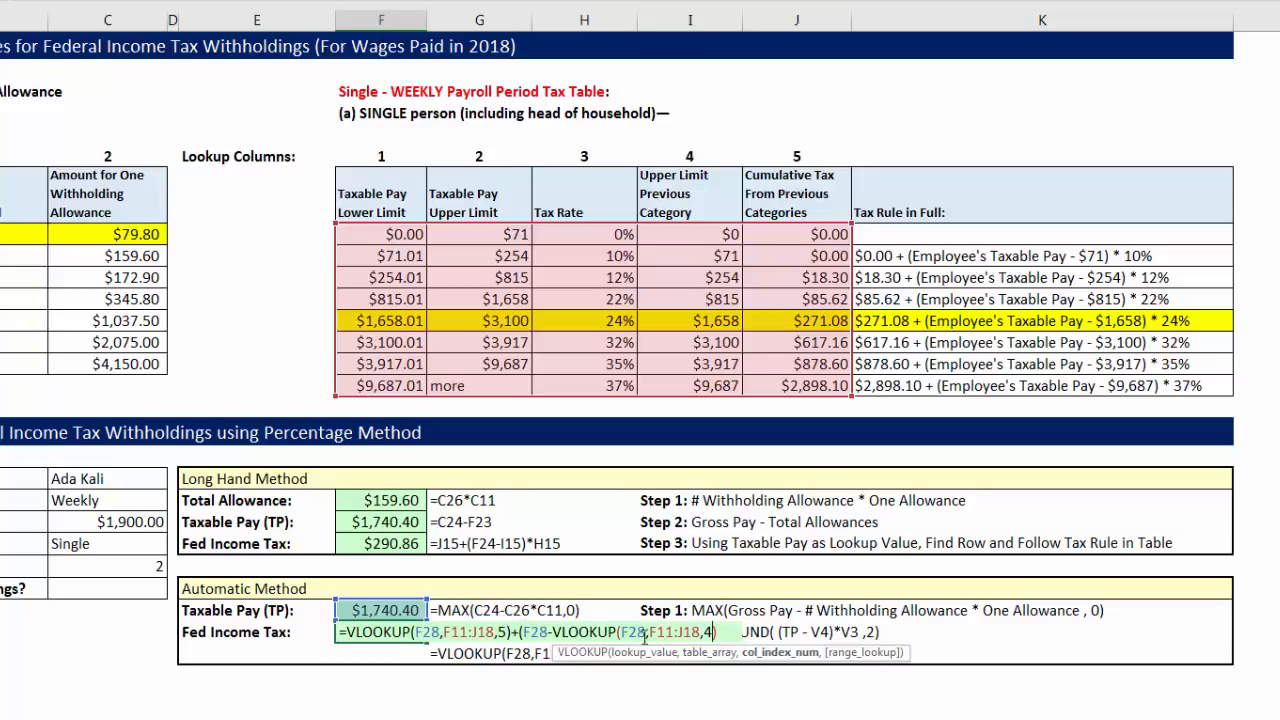
- Close the subtraction in F29 and multiply it by the looked-up tax rate, *VLOOKUP(F28,F11:J18,3), then enter the formula
{"action": "type", "text": ")*"}
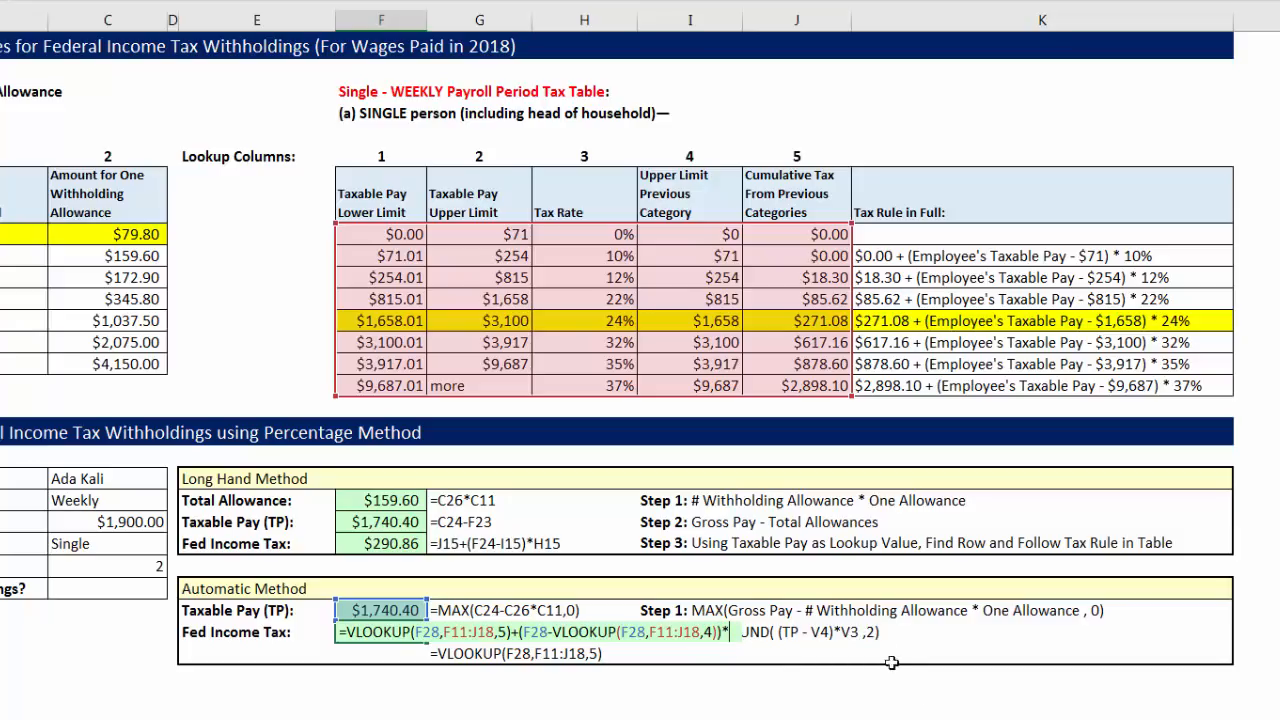
{"action": "key", "text": "ctrl+v"}
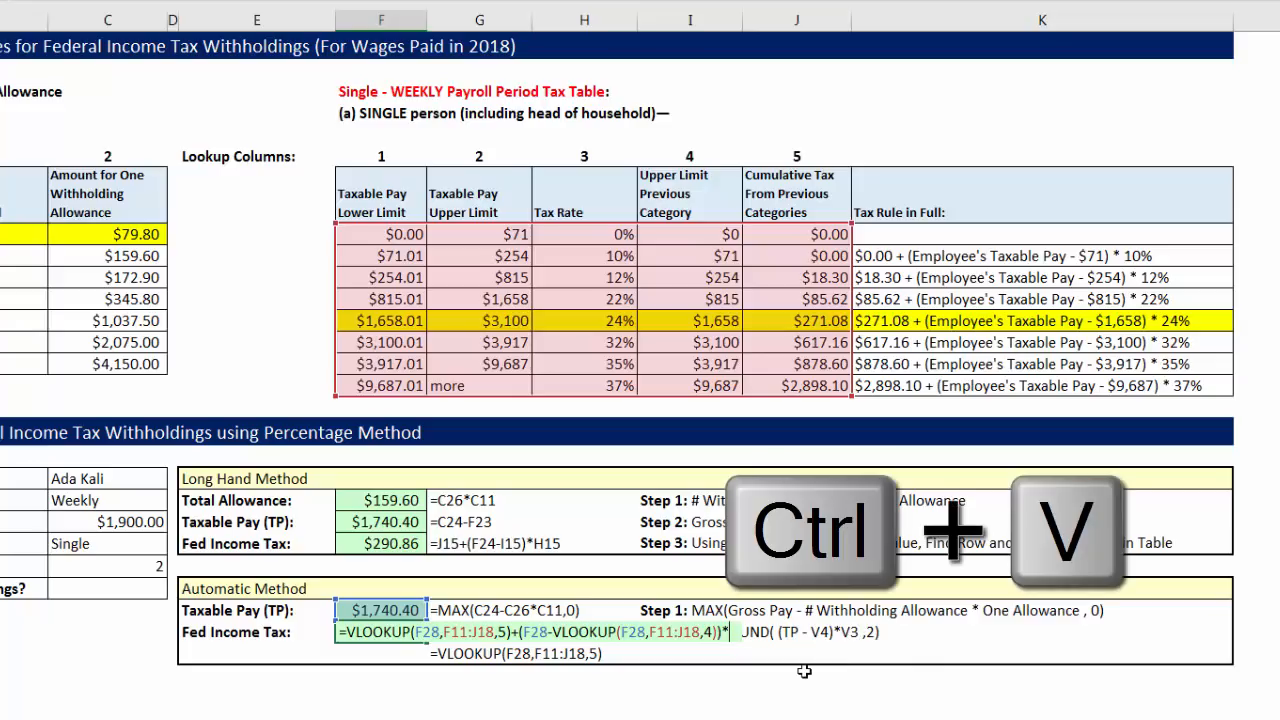
{"action": "key", "text": "ctrl+v"}
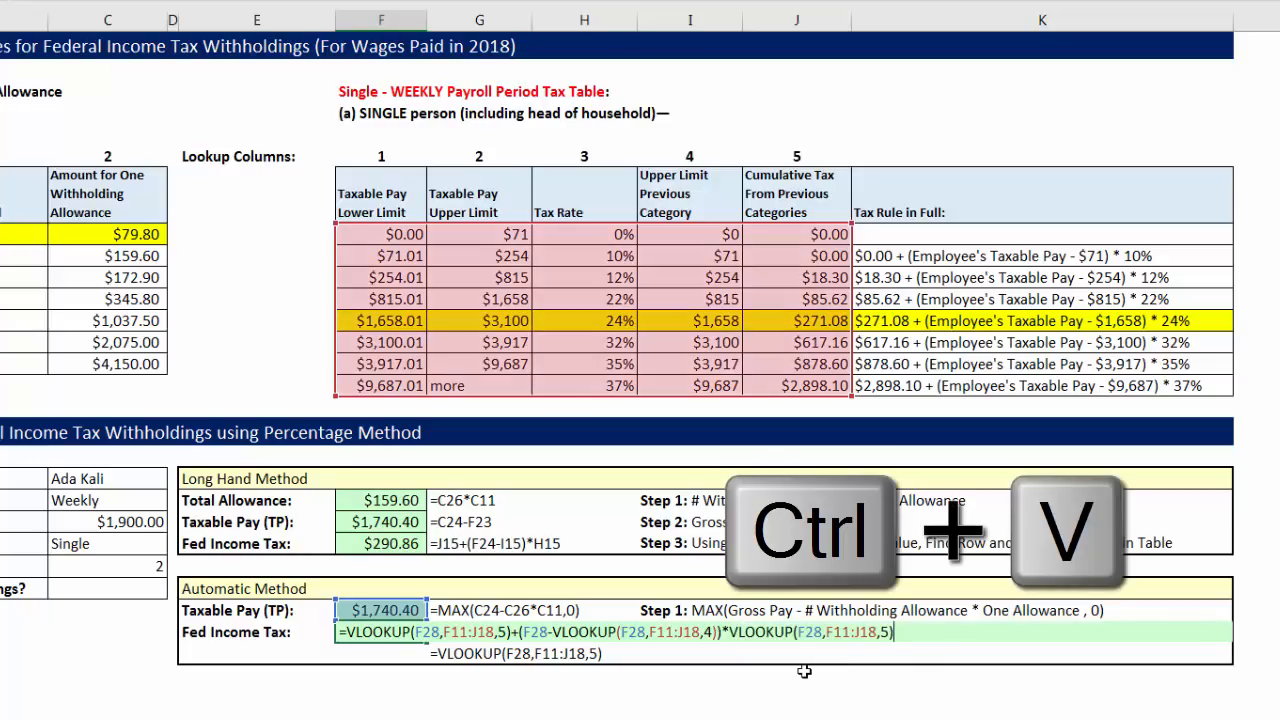
{"action": "left_click", "coordinate": [888, 633]}
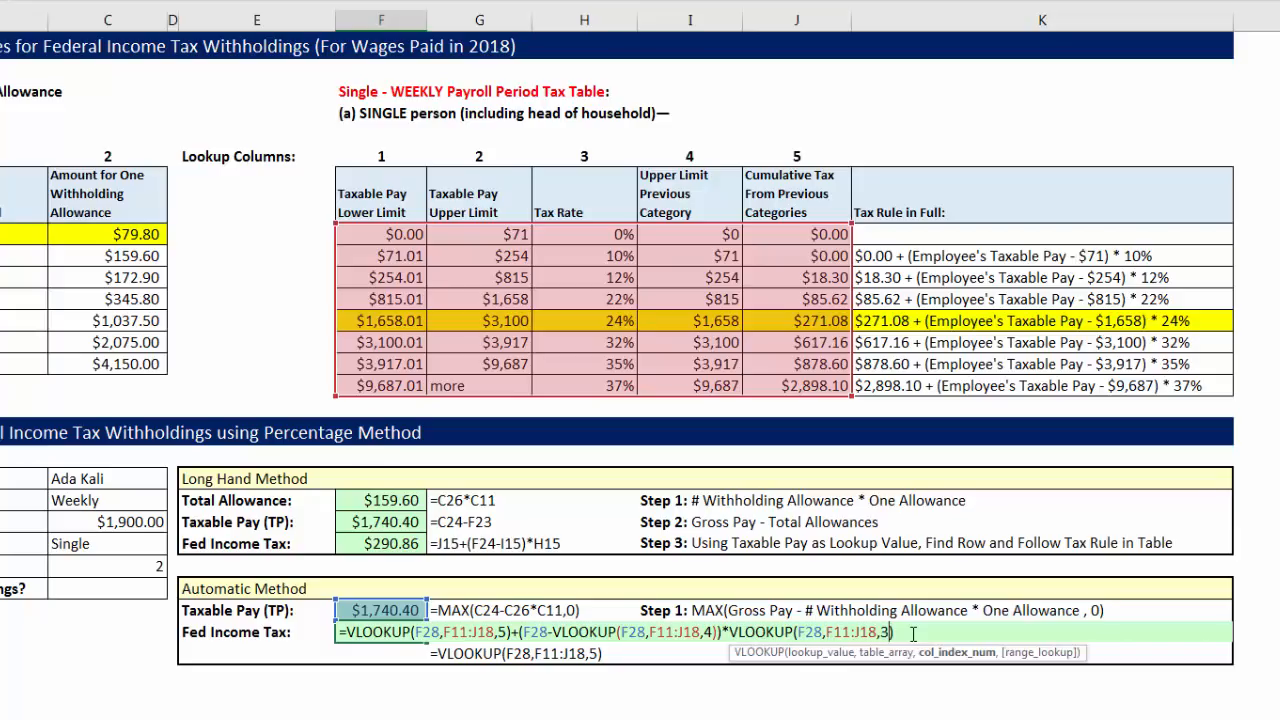
{"action": "key", "text": "Return"}
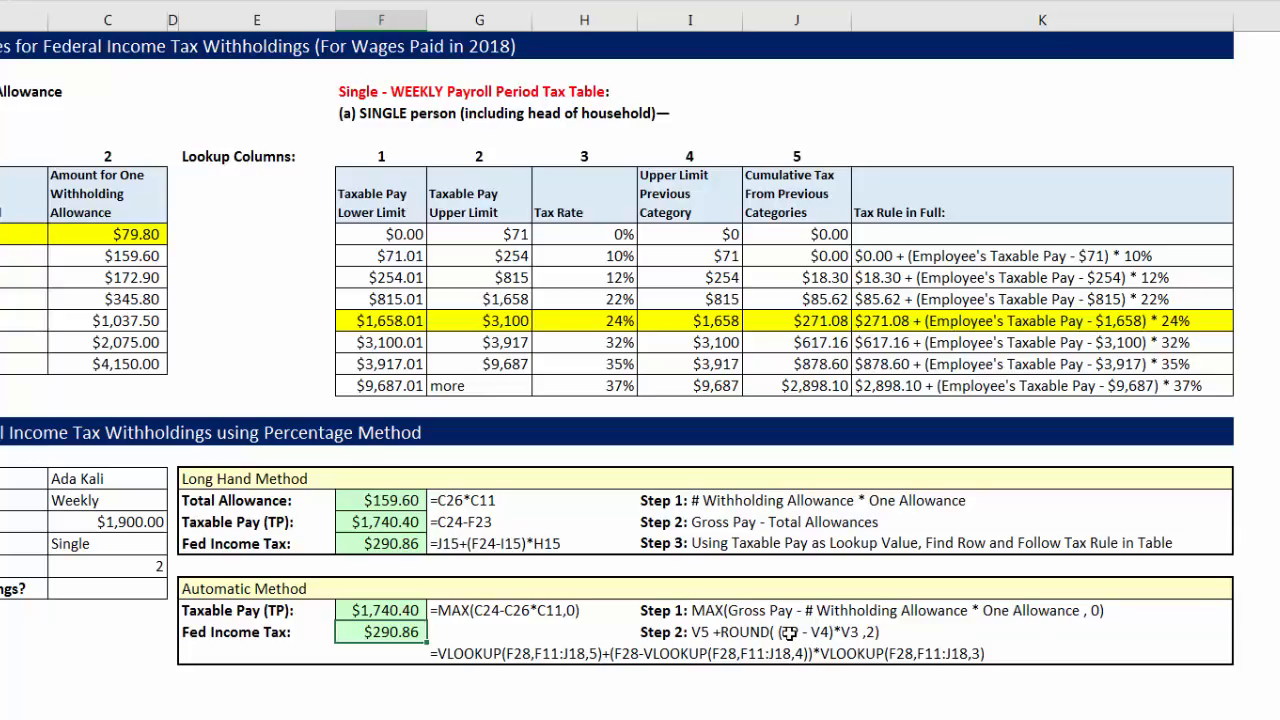
- Wrap the multiplication part of the F29 formula in ROUND with 2 digits, ROUND((F28-VLOOKUP(F28,F11:J18,4))*VLOOKUP(F28,F11:J18,3),2)
{"action": "key", "text": "F2"}
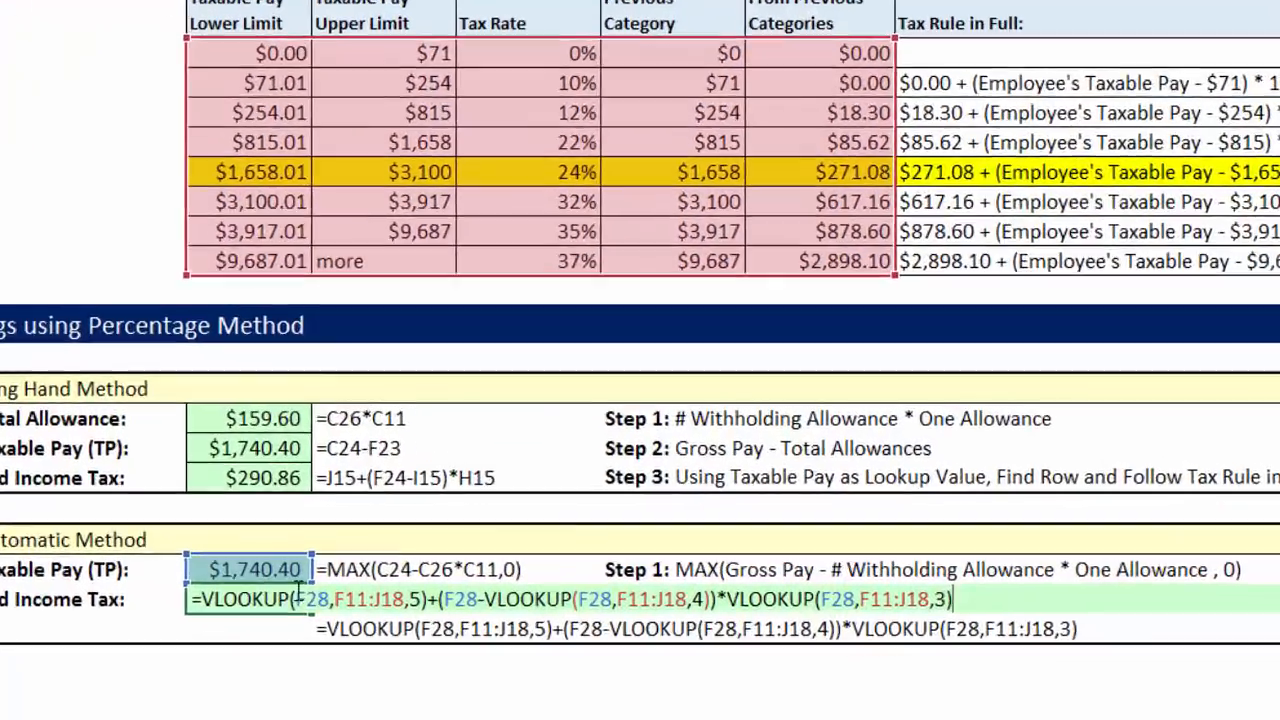
{"action": "left_click_drag", "start_coordinate": [348, 560], "coordinate": [1069, 572]}
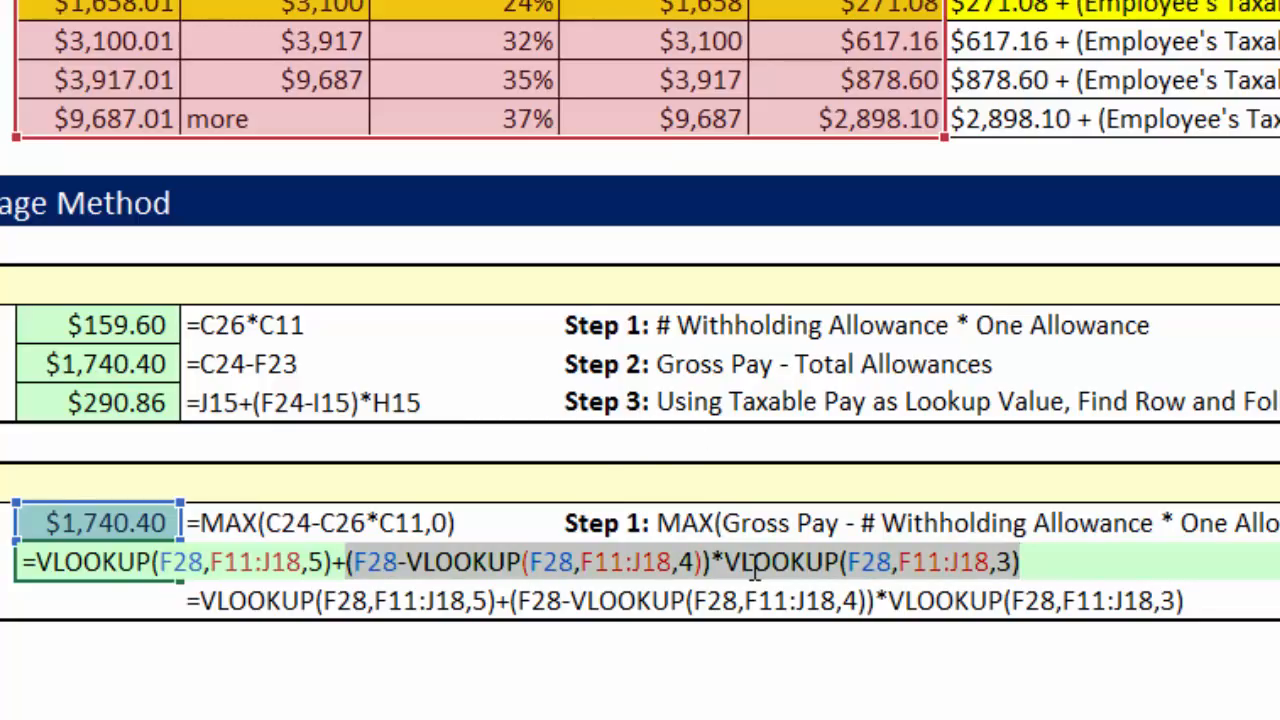
{"action": "left_click", "coordinate": [347, 560]}
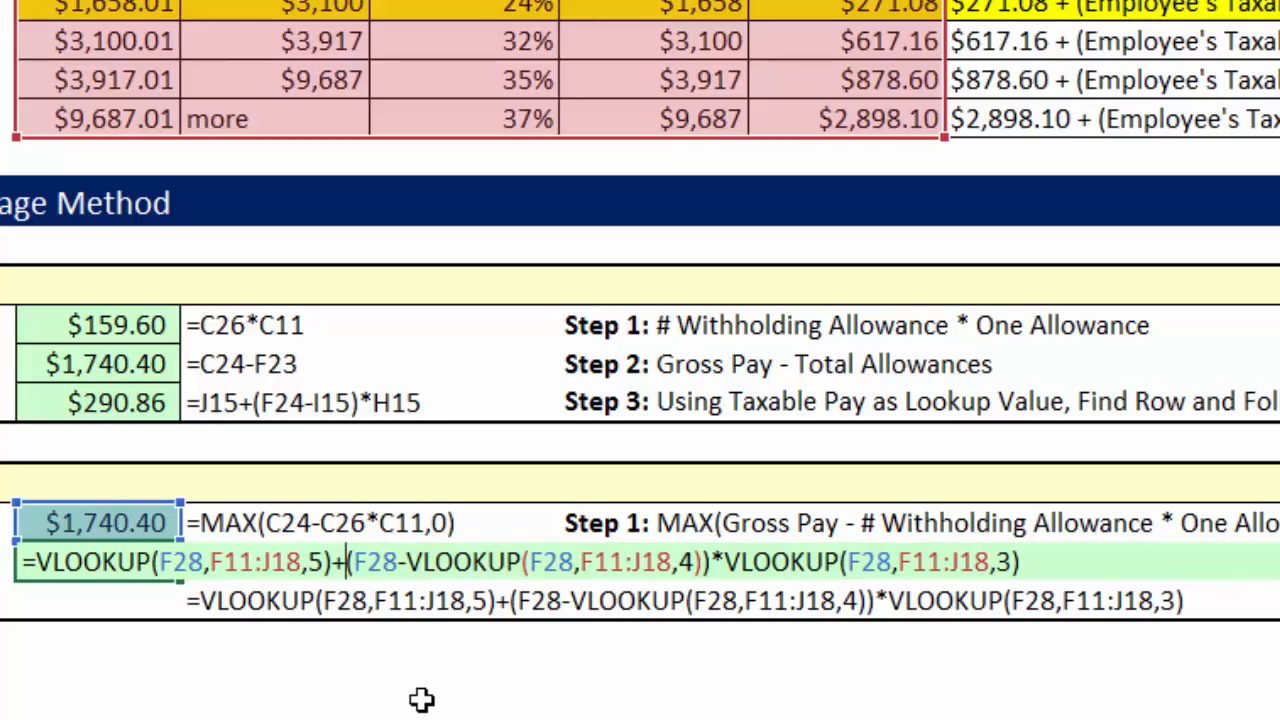
{"action": "type", "text": "ROUND"}
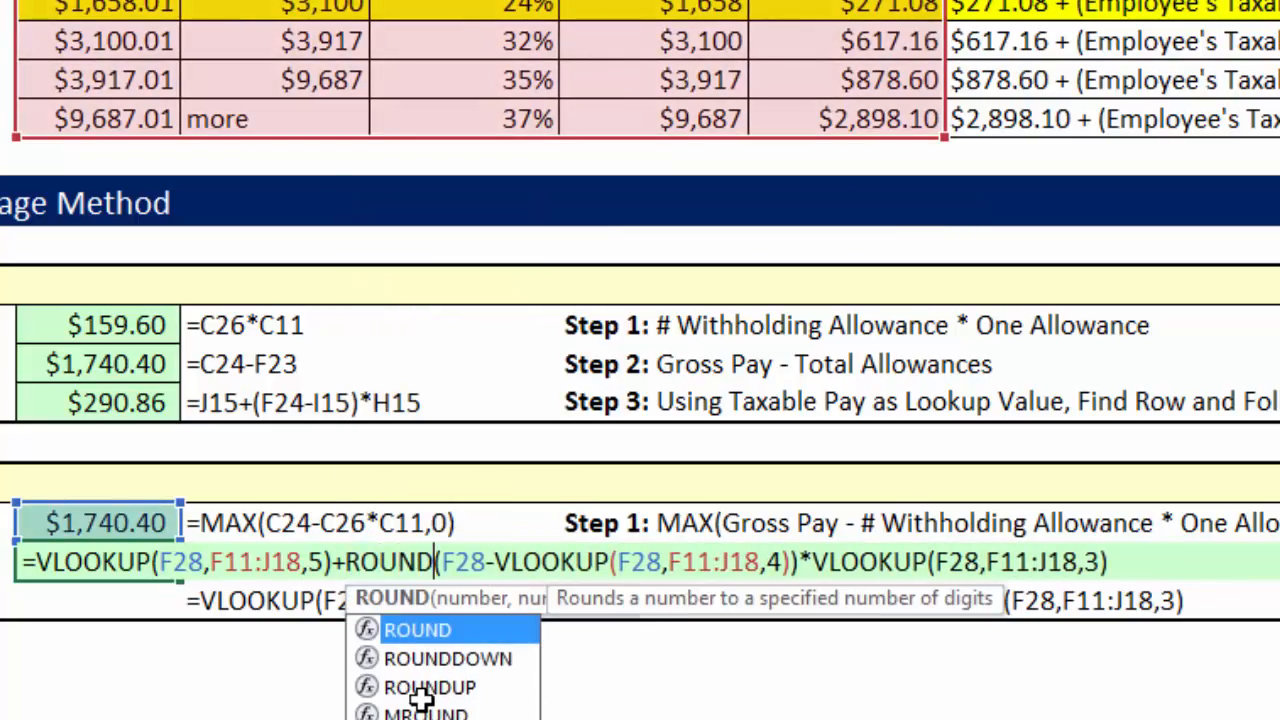
{"action": "type", "text": "("}
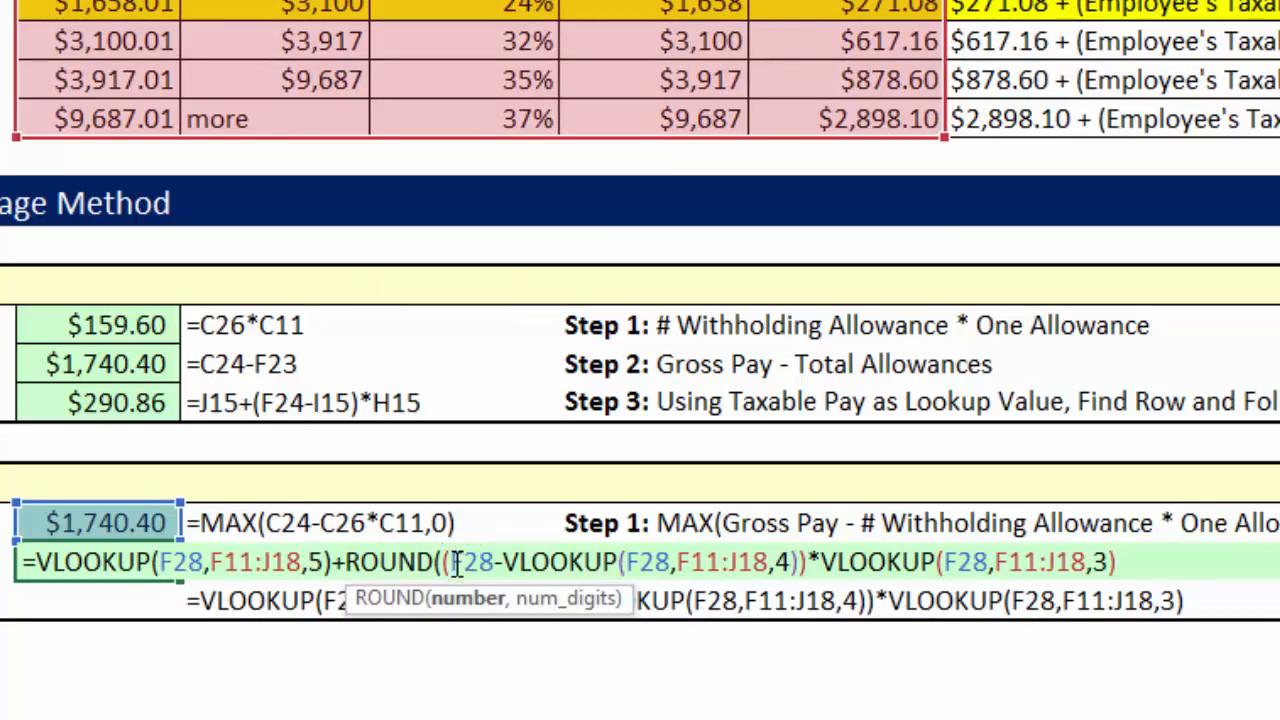
{"action": "left_click_drag", "start_coordinate": [445, 560], "coordinate": [810, 565]}
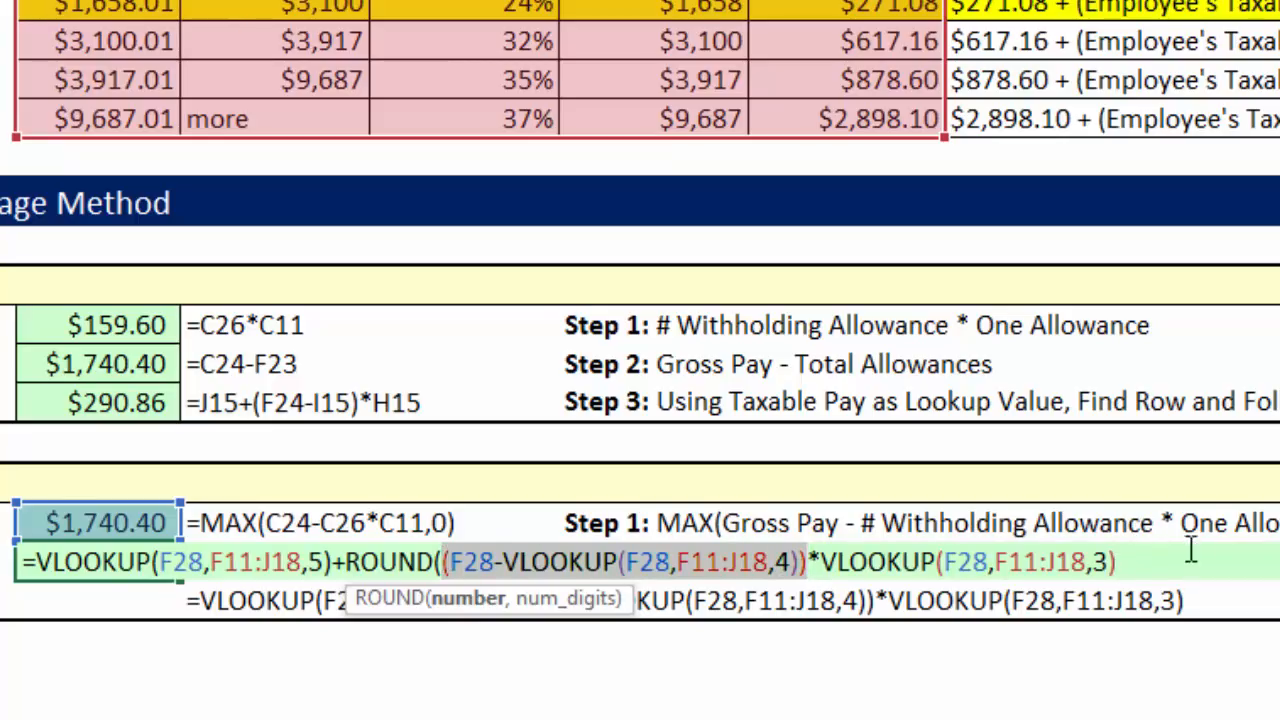
{"action": "left_click", "coordinate": [1128, 562]}
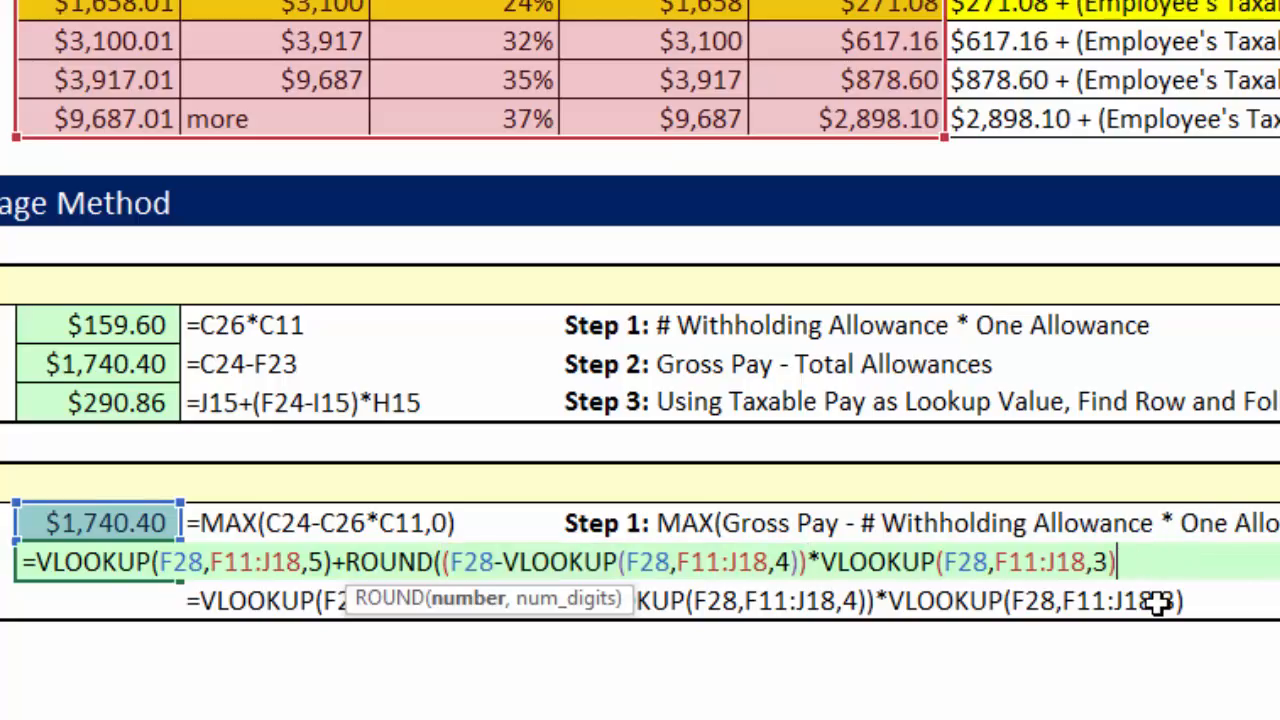
{"action": "type", "text": ",2"}
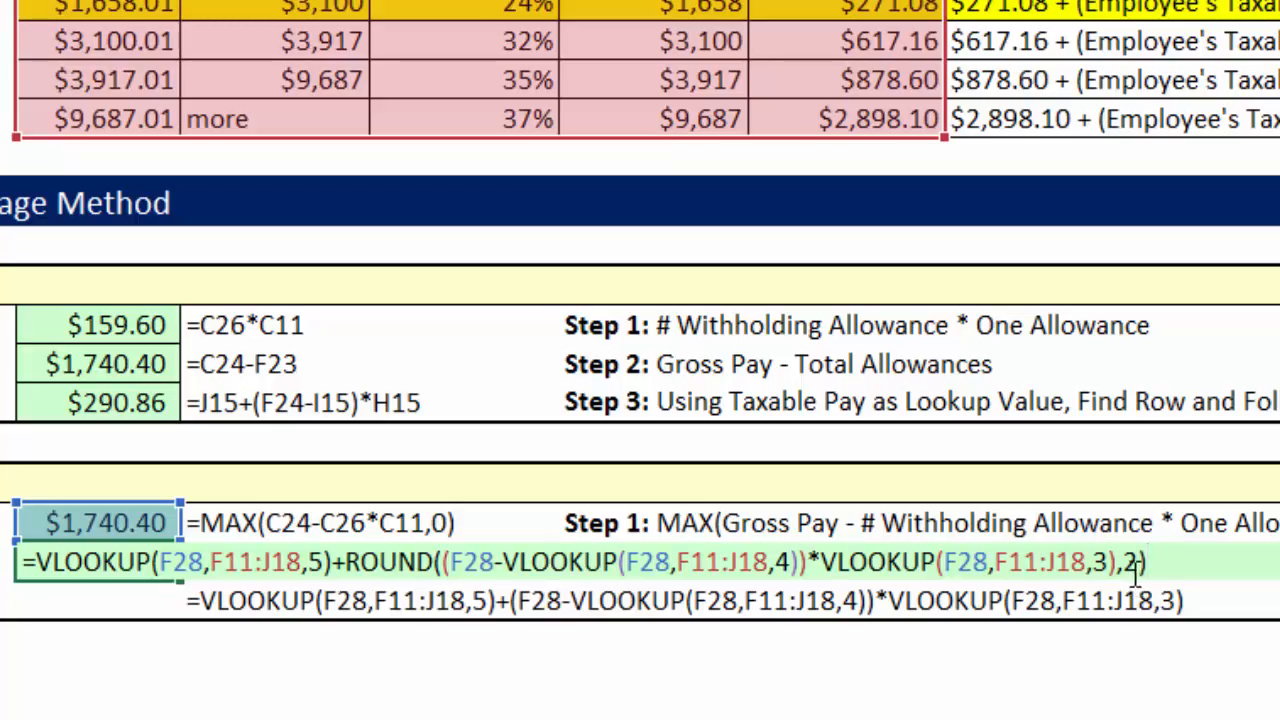
{"action": "double_click", "coordinate": [1131, 563]}
{"action": "key", "text": "ctrl+Return"}
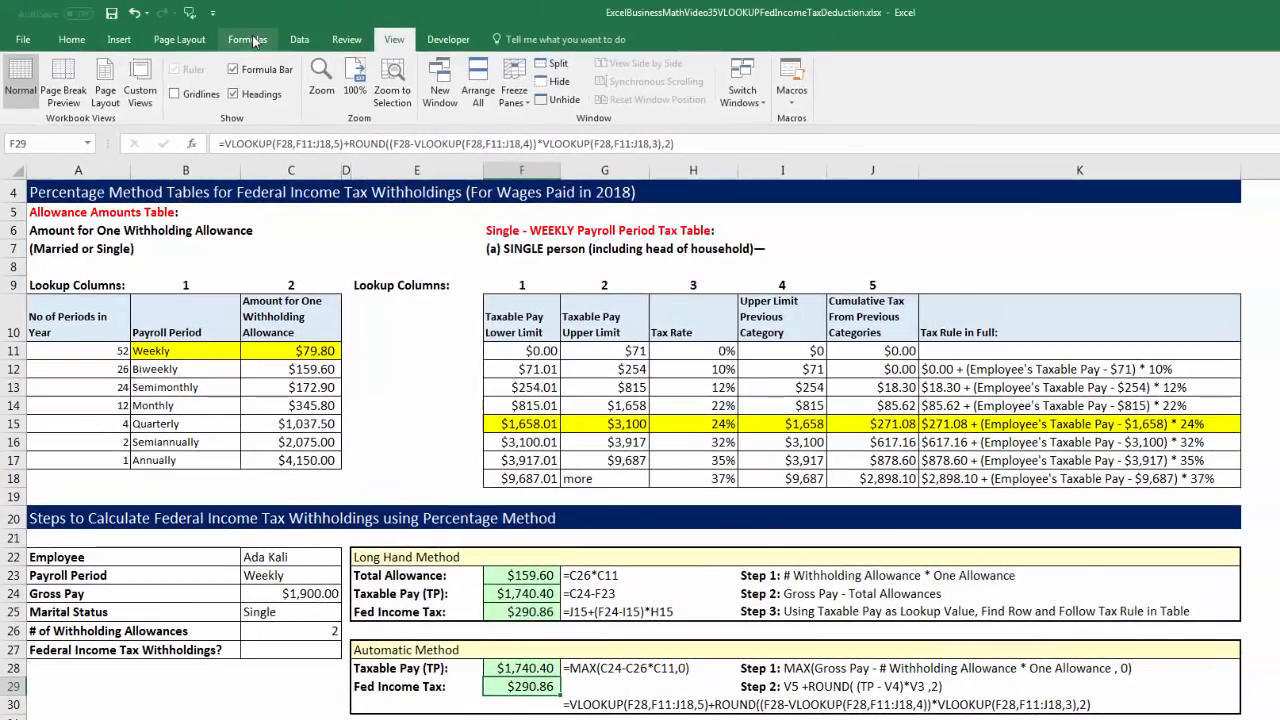
- Evaluate the Automatic Method's Fed Income Tax formula in F29 one part at a time with Evaluate Formula, then close the evaluation
{"action": "left_click", "coordinate": [253, 41]}
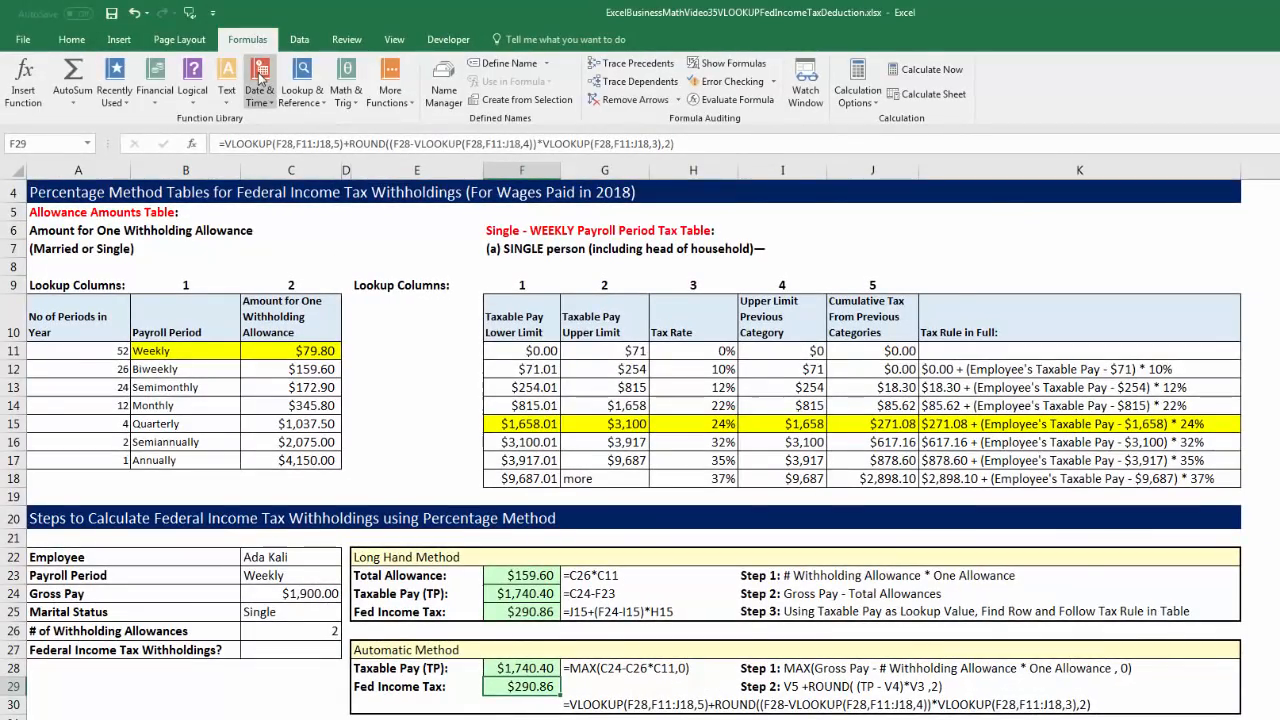
{"action": "left_click", "coordinate": [716, 104]}
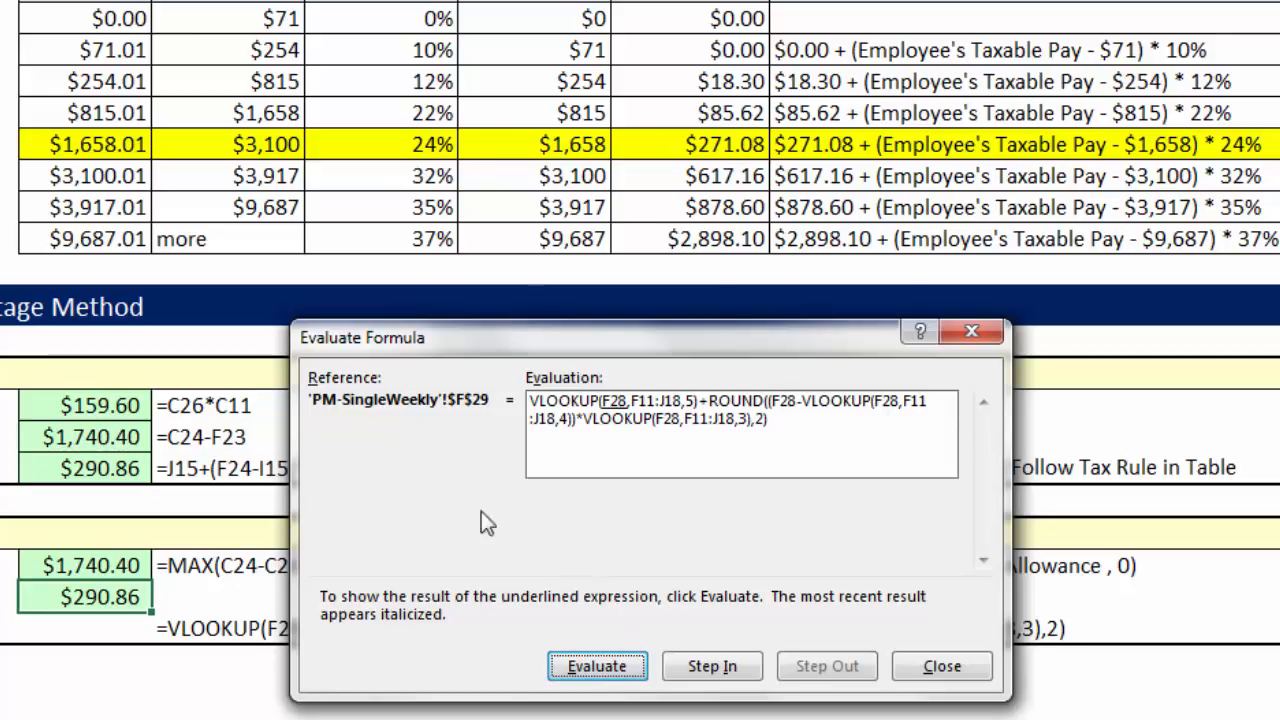
{"action": "key", "text": "Return"}
{"action": "key", "text": "Return"}
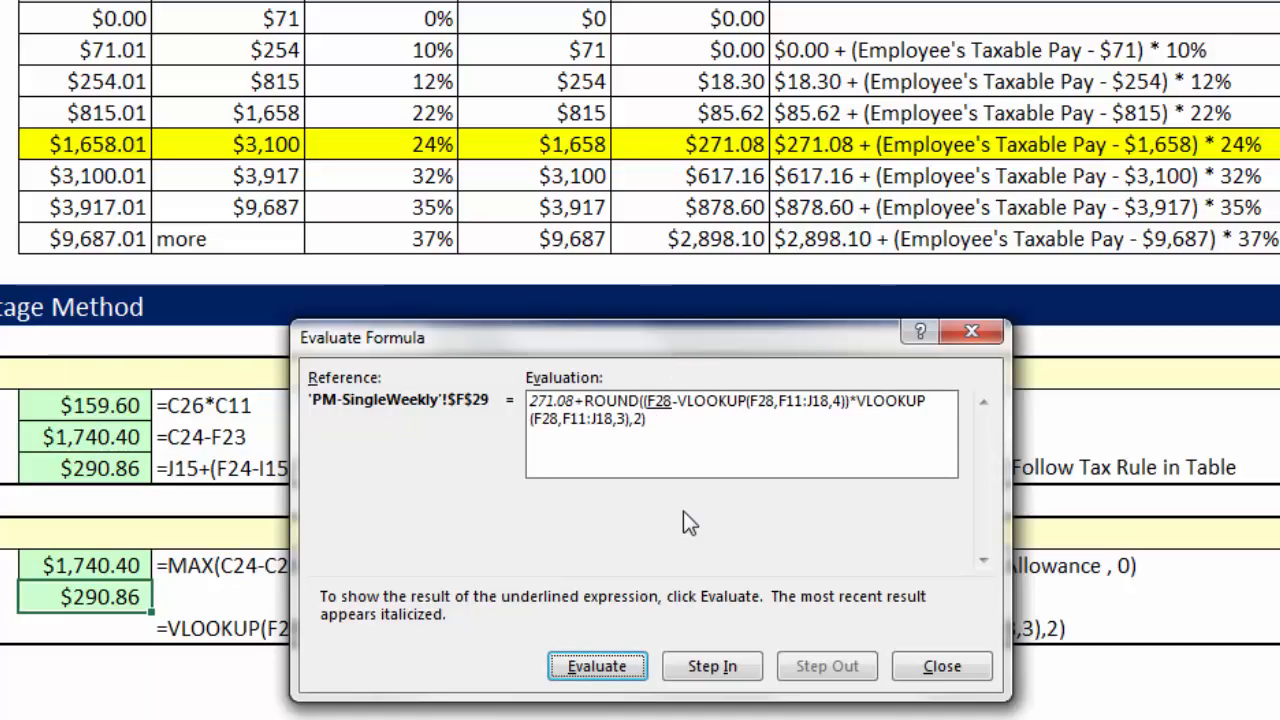
{"action": "key", "text": "Return"}
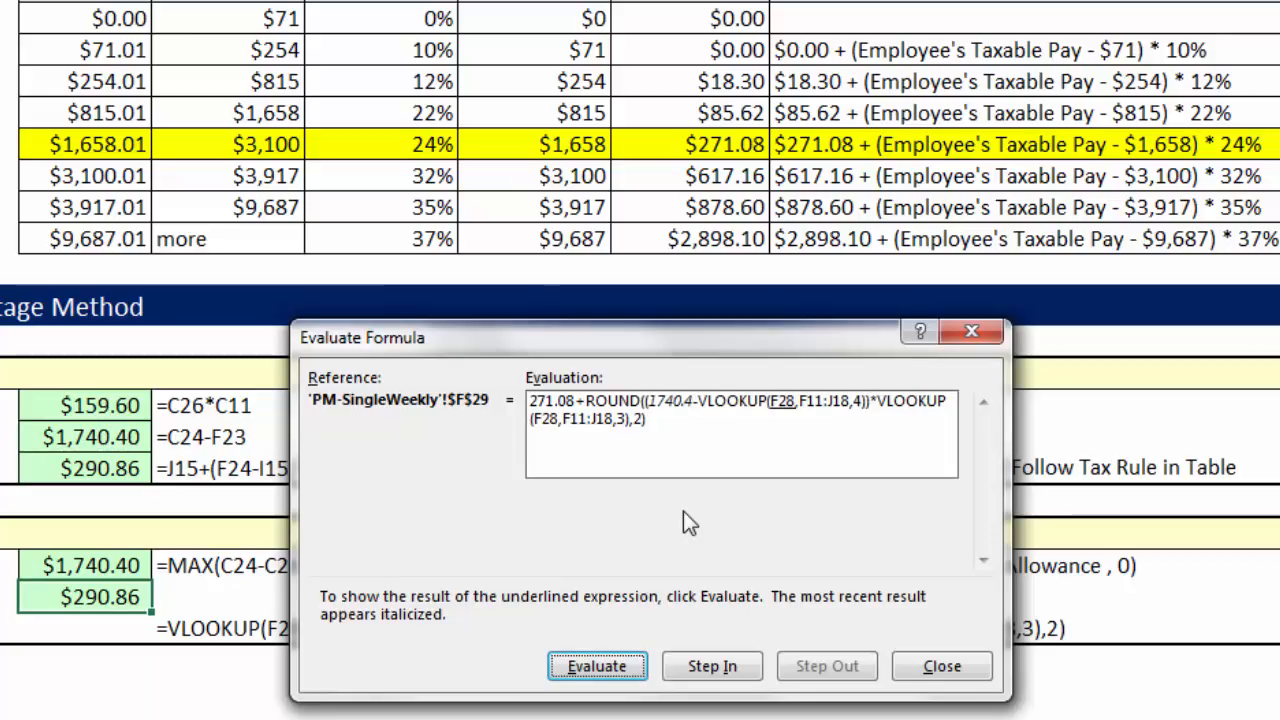
{"action": "key", "text": "Return"}
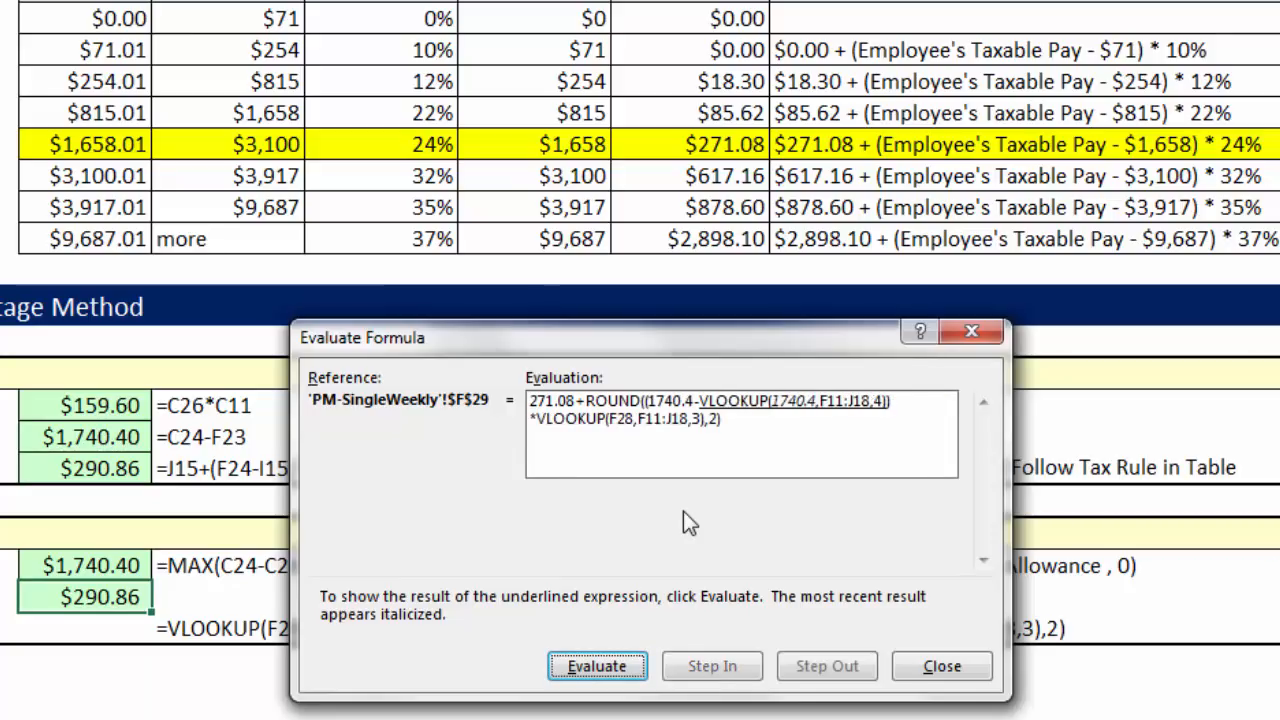
{"action": "key", "text": "Return"}
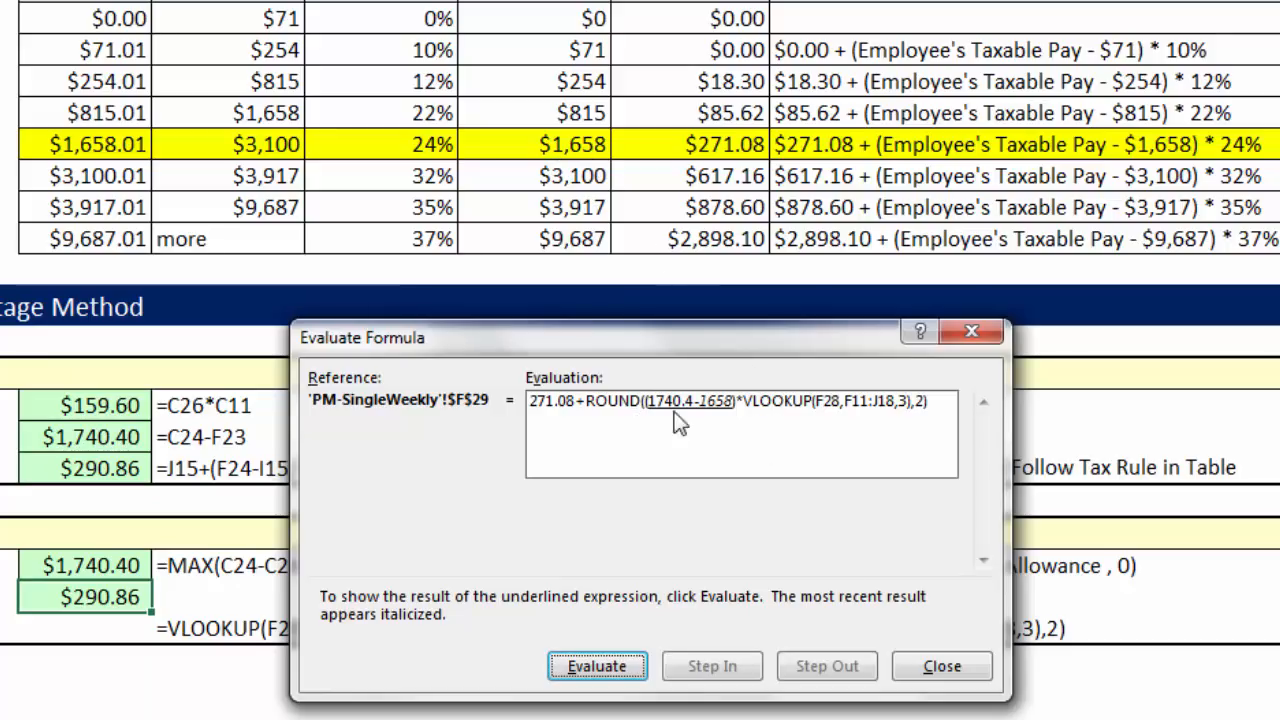
{"action": "key", "text": "Return"}
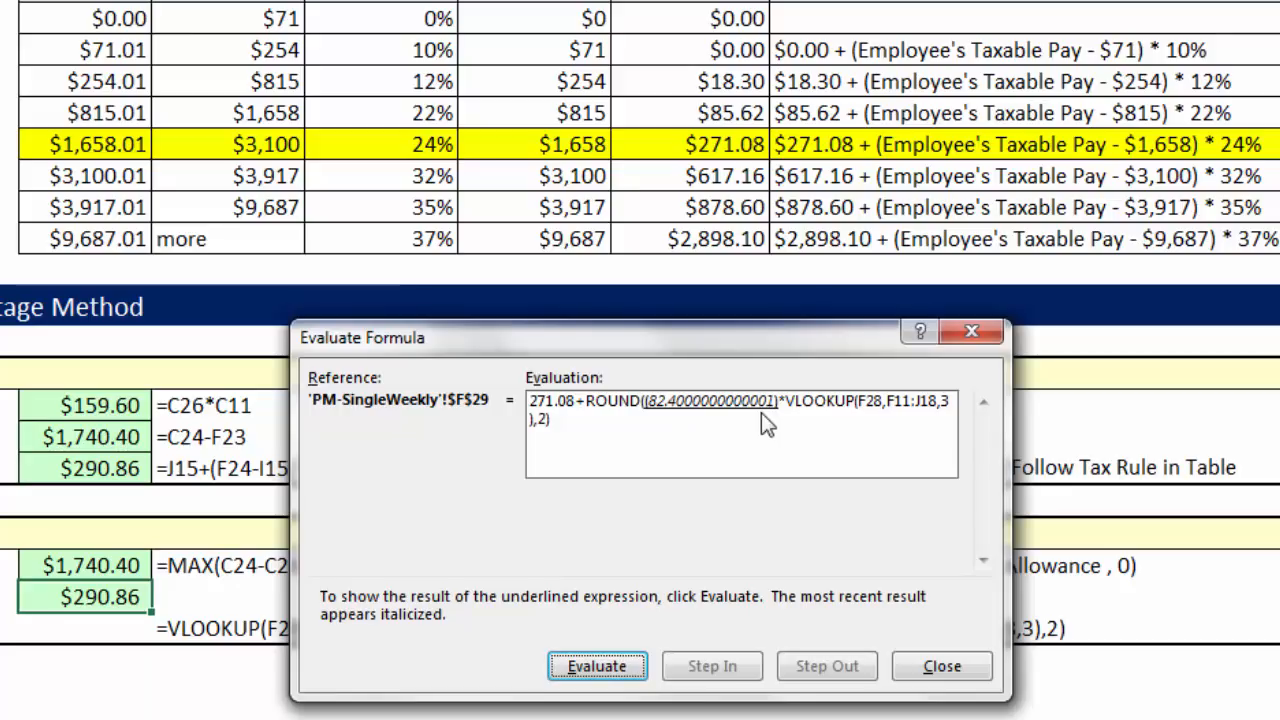
{"action": "key", "text": "Return"}
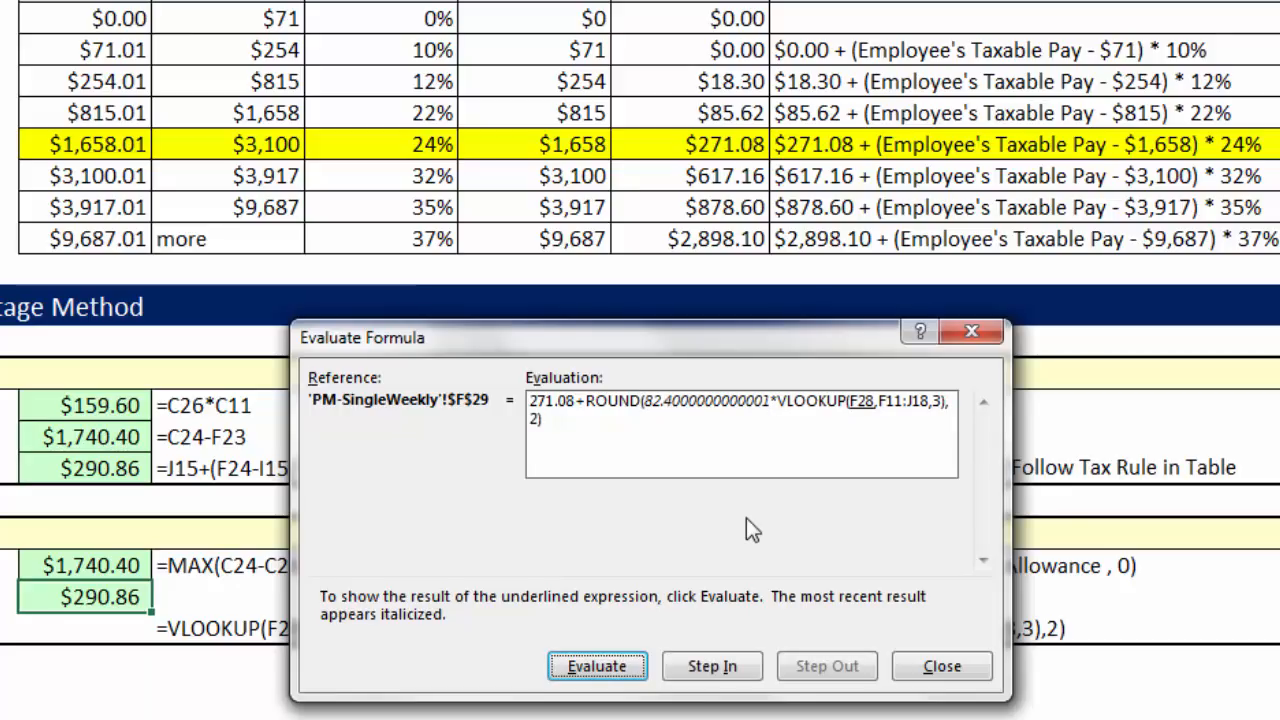
{"action": "key", "text": "Return"}
{"action": "key", "text": "Return"}
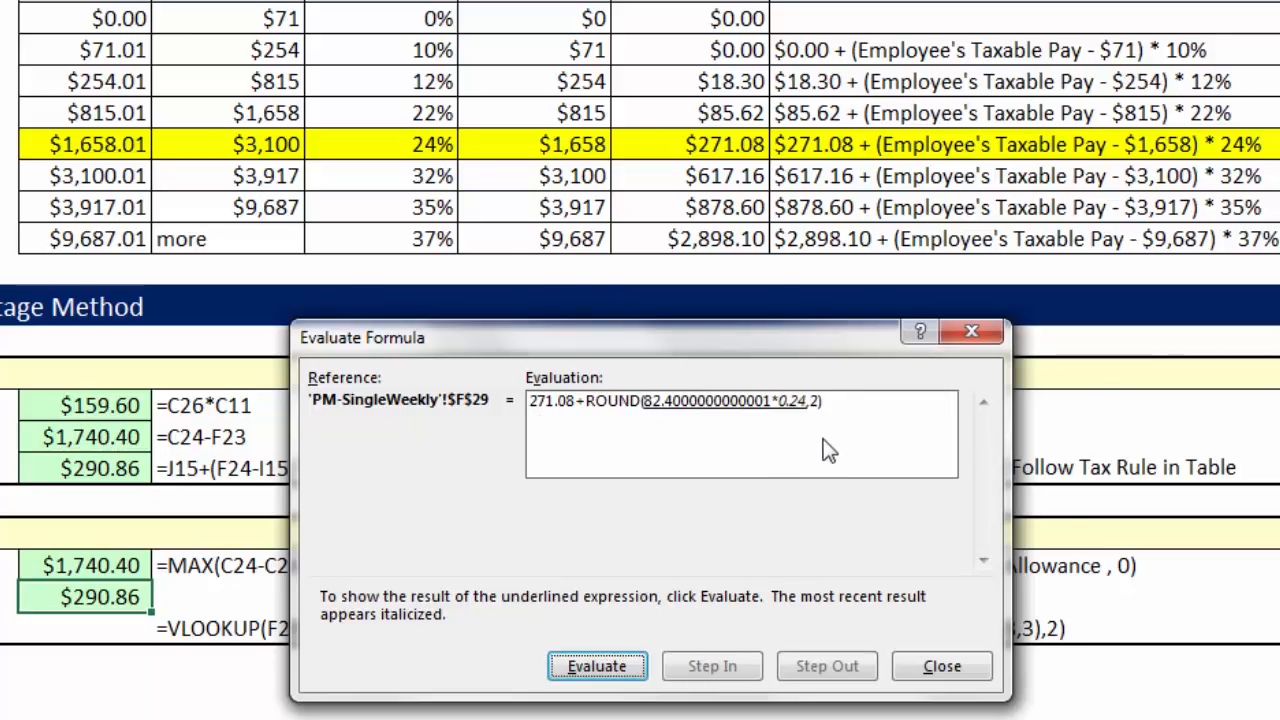
{"action": "key", "text": "Return"}
{"action": "key", "text": "Return"}
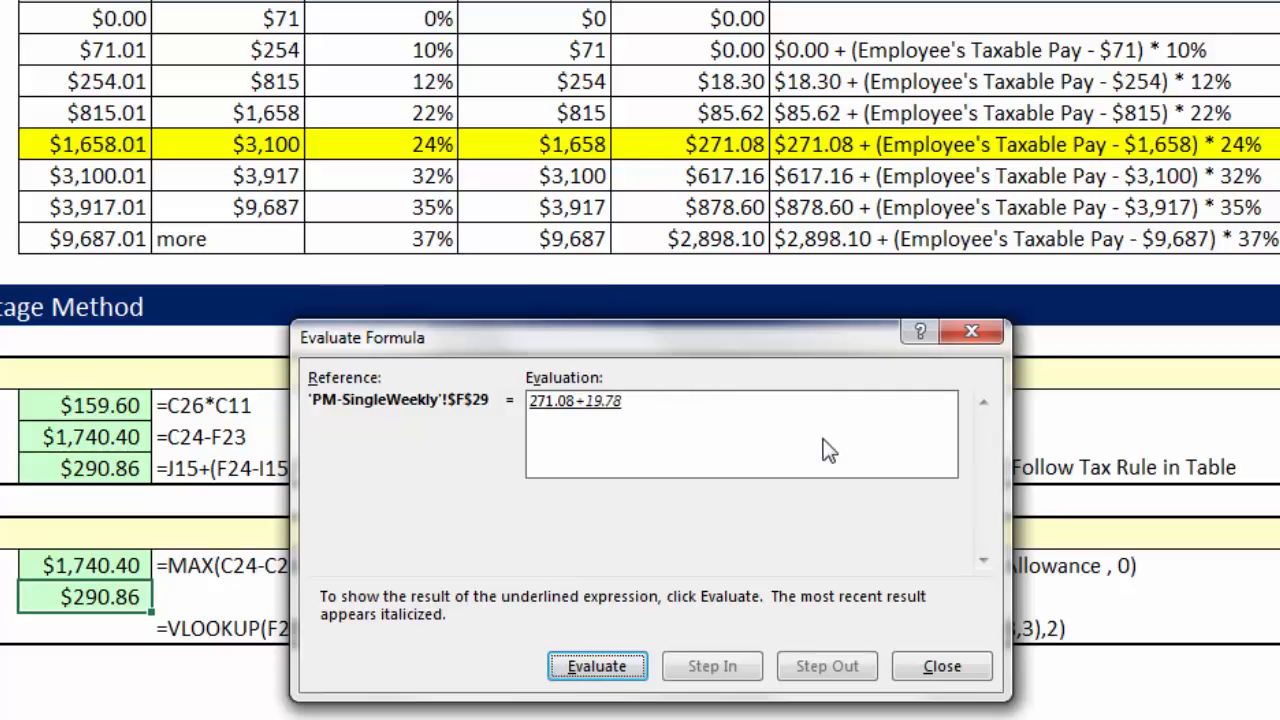
{"action": "key", "text": "Return"}
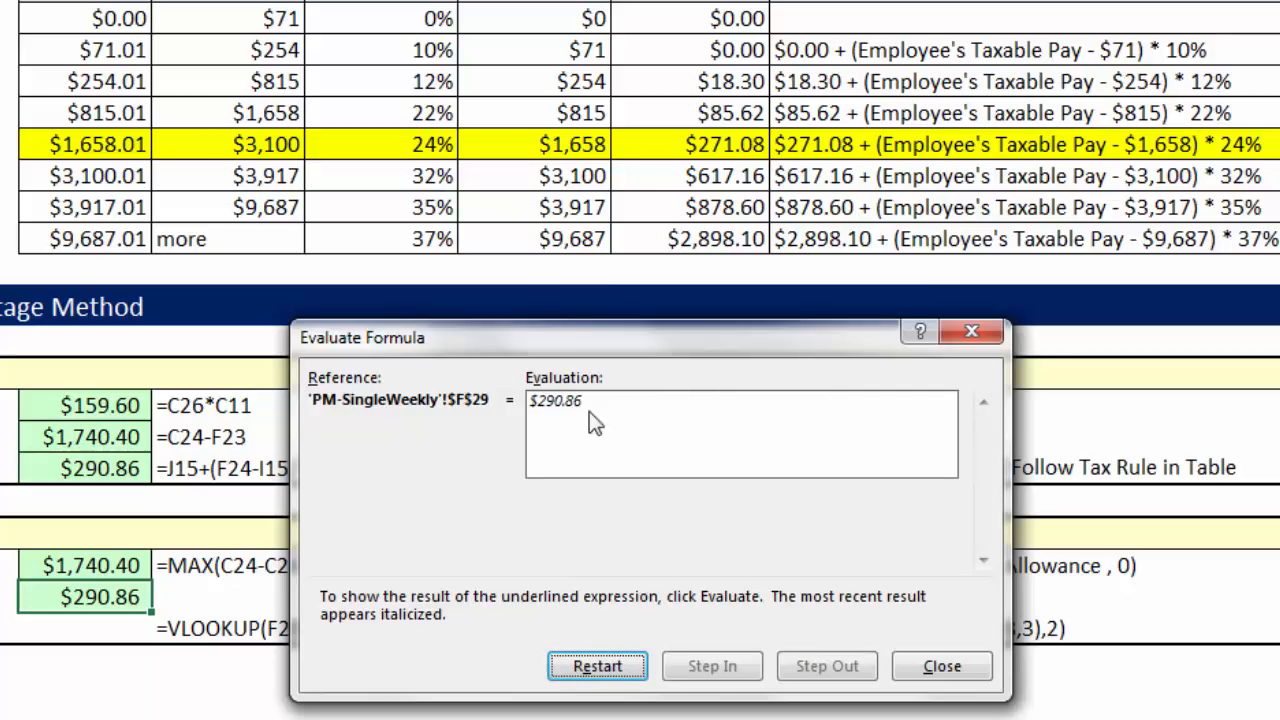
{"action": "key", "text": "Escape"}
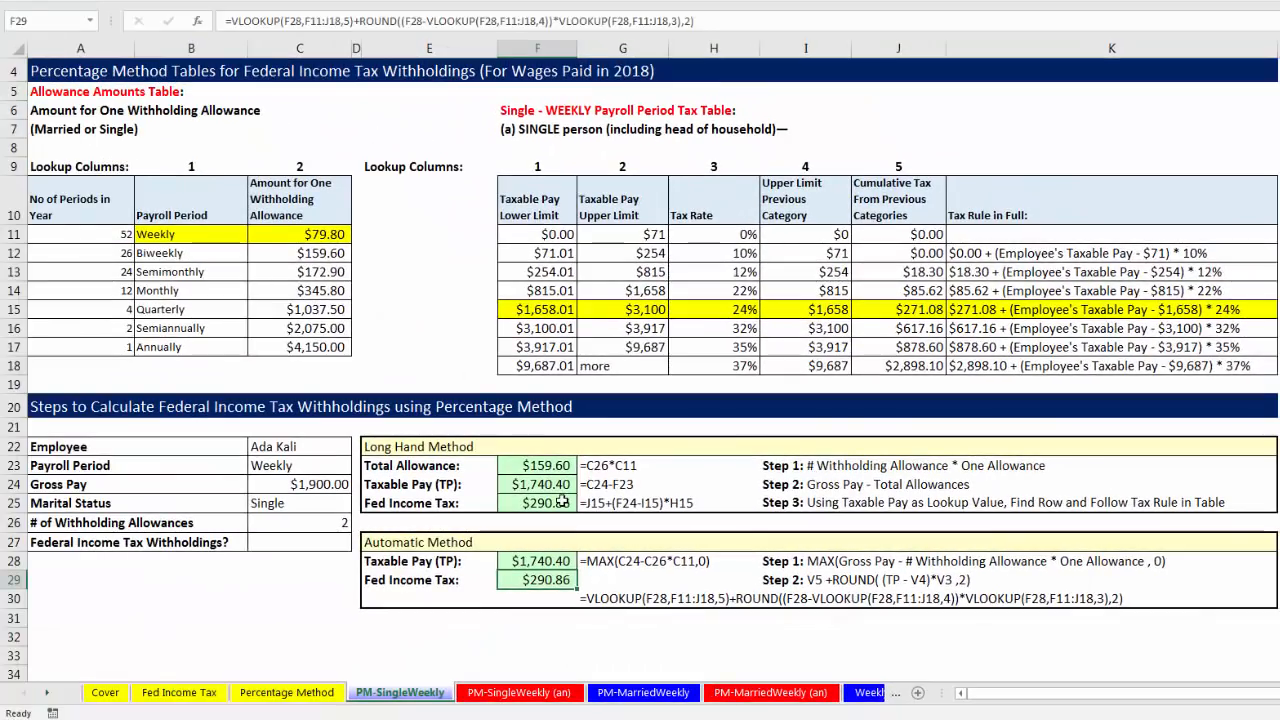
- Review the cell references of the Long Hand formula in F25 and the Automatic Method formulas in F28 and F29, leaving cell editing without changes
{"action": "double_click", "coordinate": [563, 502]}
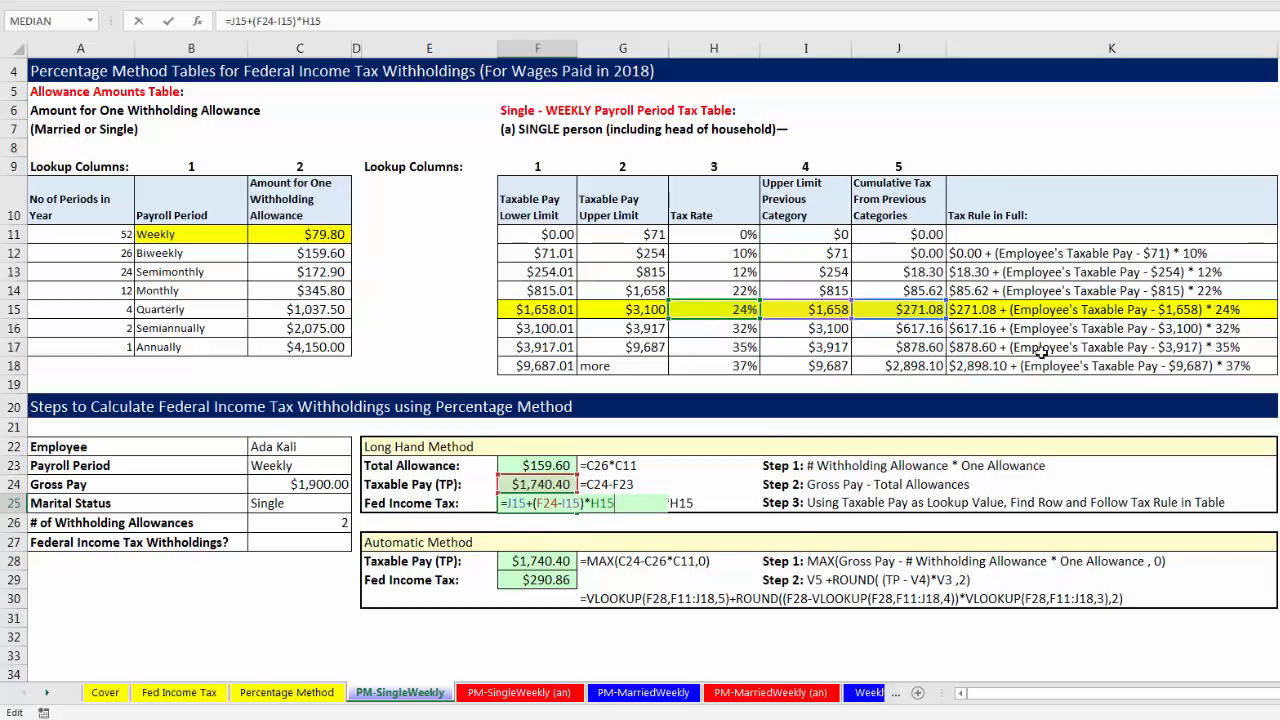
{"action": "left_click", "coordinate": [565, 565]}
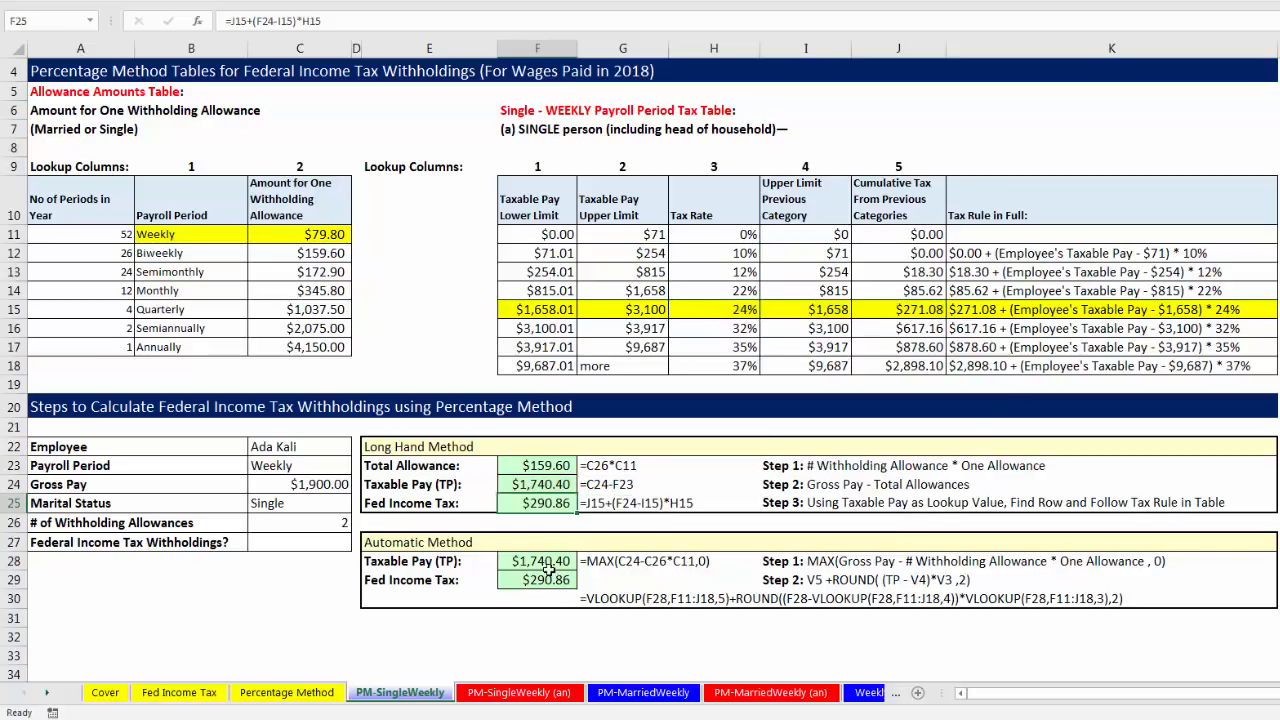
{"action": "double_click", "coordinate": [569, 561]}
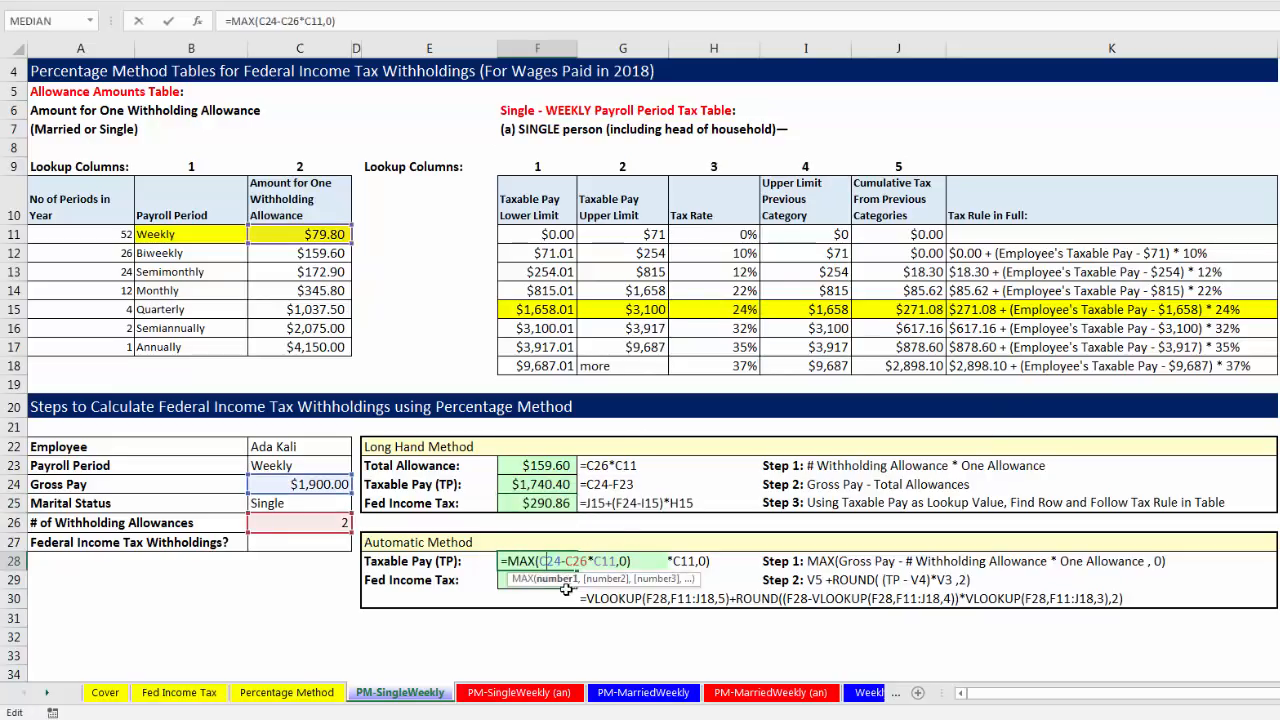
{"action": "left_click", "coordinate": [565, 584]}
{"action": "double_click", "coordinate": [565, 584]}
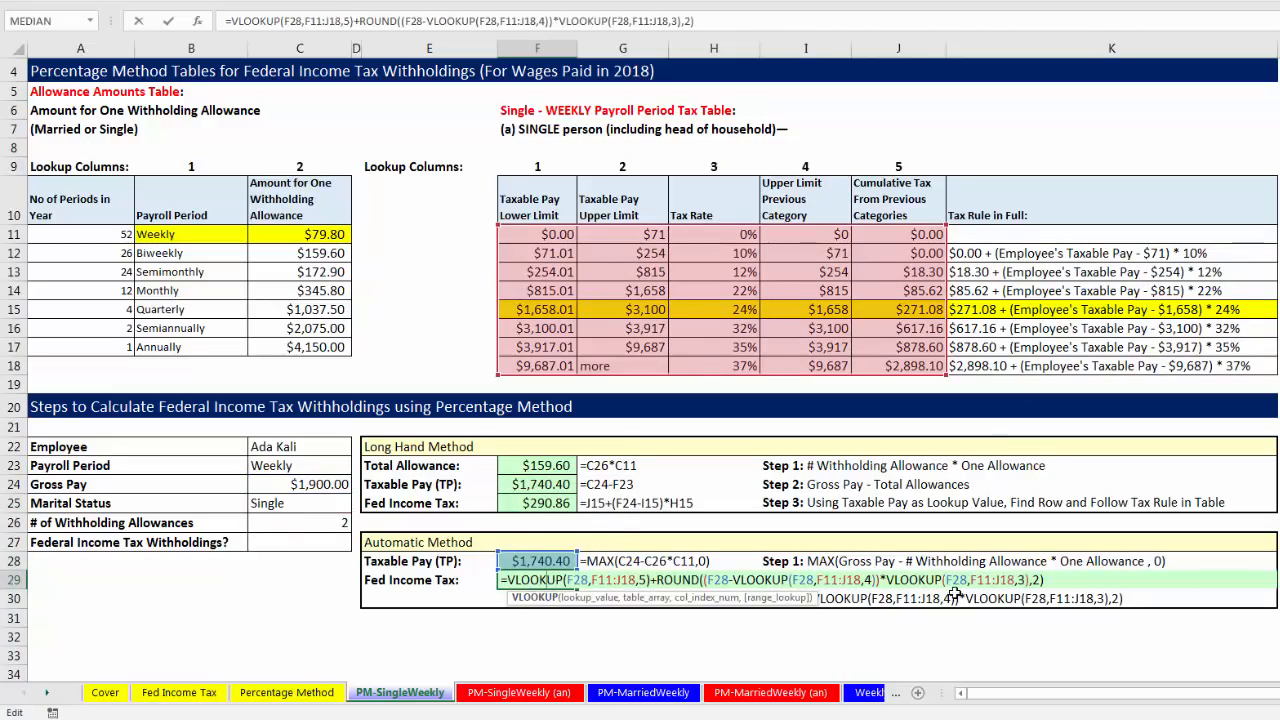
{"action": "key", "text": "Escape"}
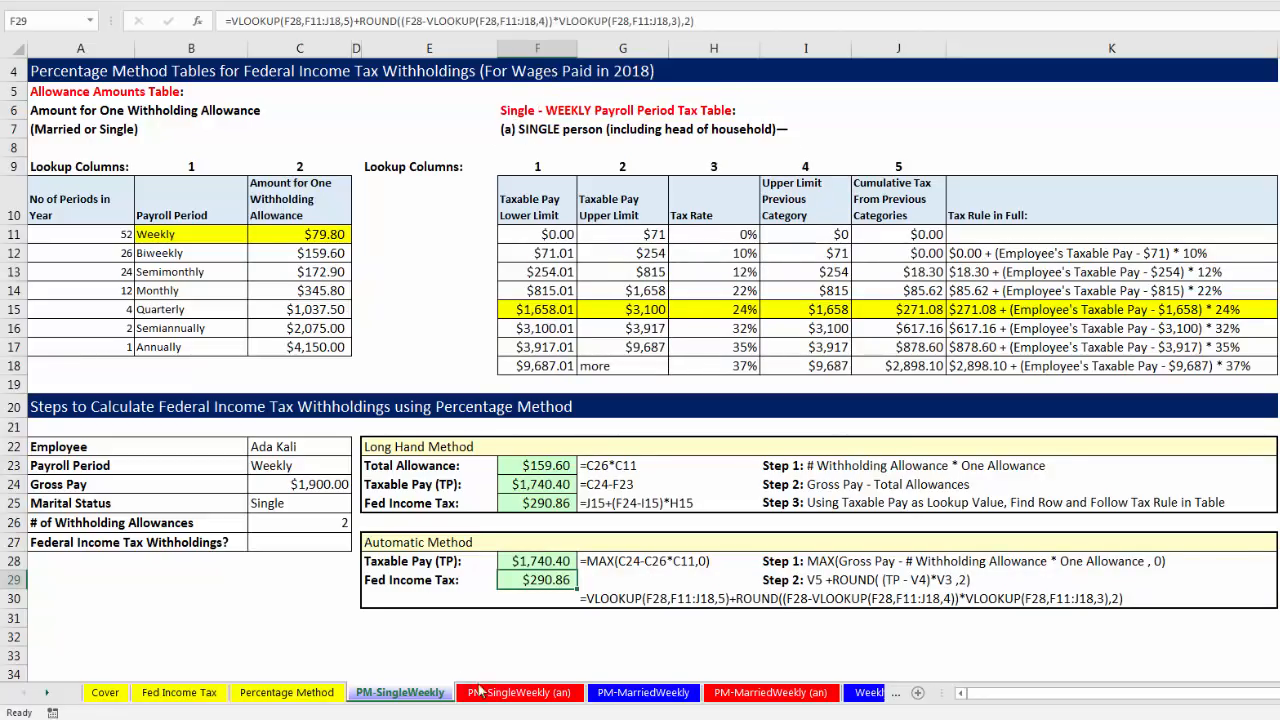
- On the PM-MarriedWeekly sheet, calculate the Long Hand Method's Total Allowance in F23 with =C26*C11
{"action": "left_click", "coordinate": [643, 695]}
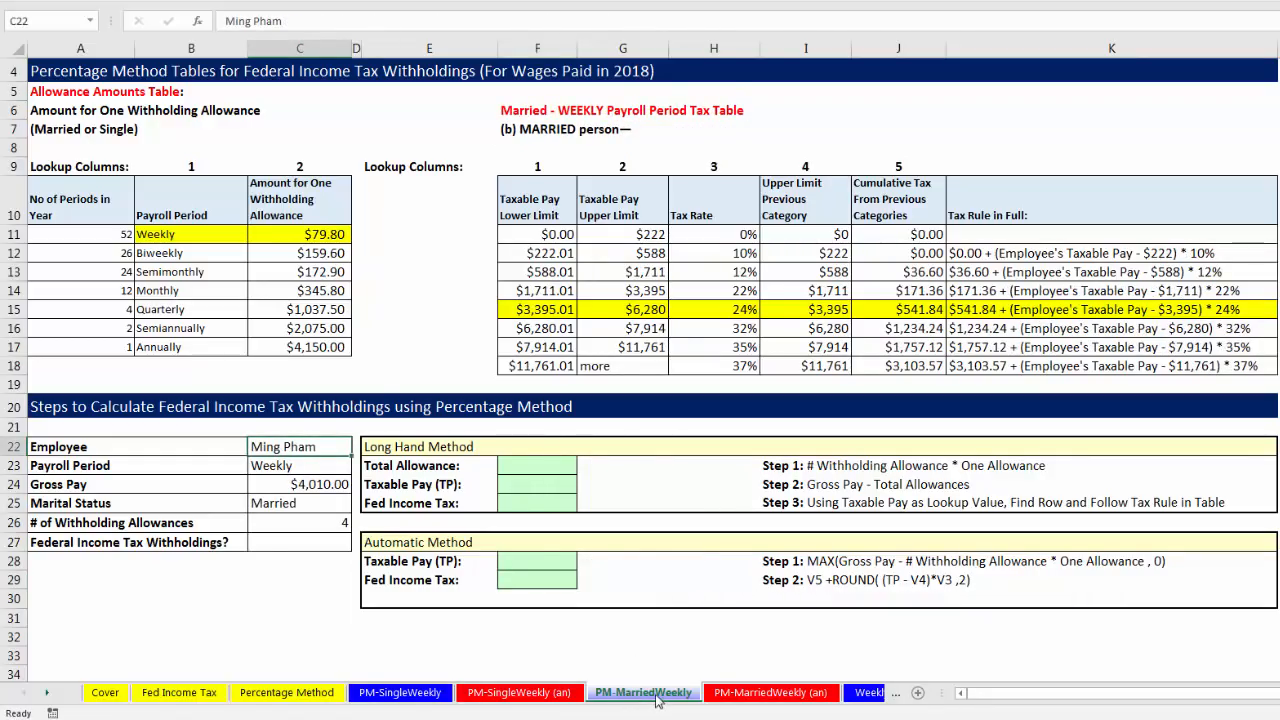
{"action": "left_click", "coordinate": [300, 488]}
{"action": "left_click", "coordinate": [294, 523]}
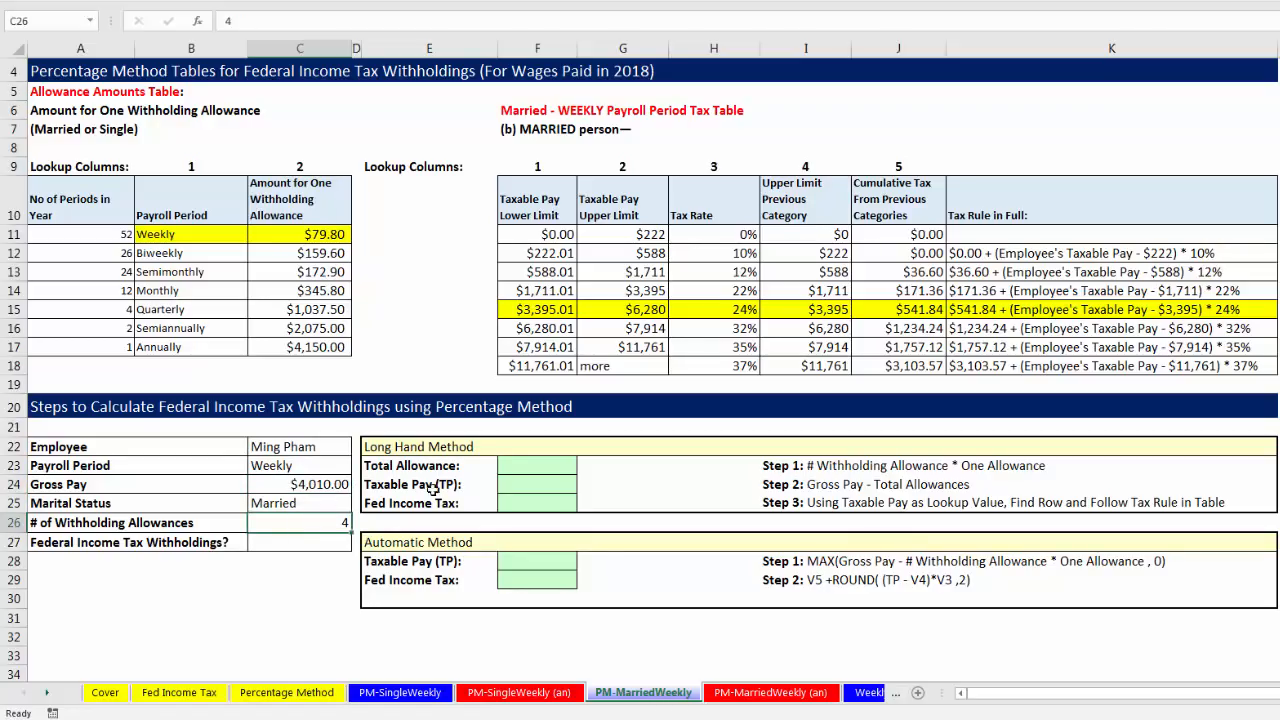
{"action": "left_click", "coordinate": [524, 466]}
{"action": "type", "text": "="}
{"action": "left_click", "coordinate": [338, 523]}
{"action": "type", "text": "*"}
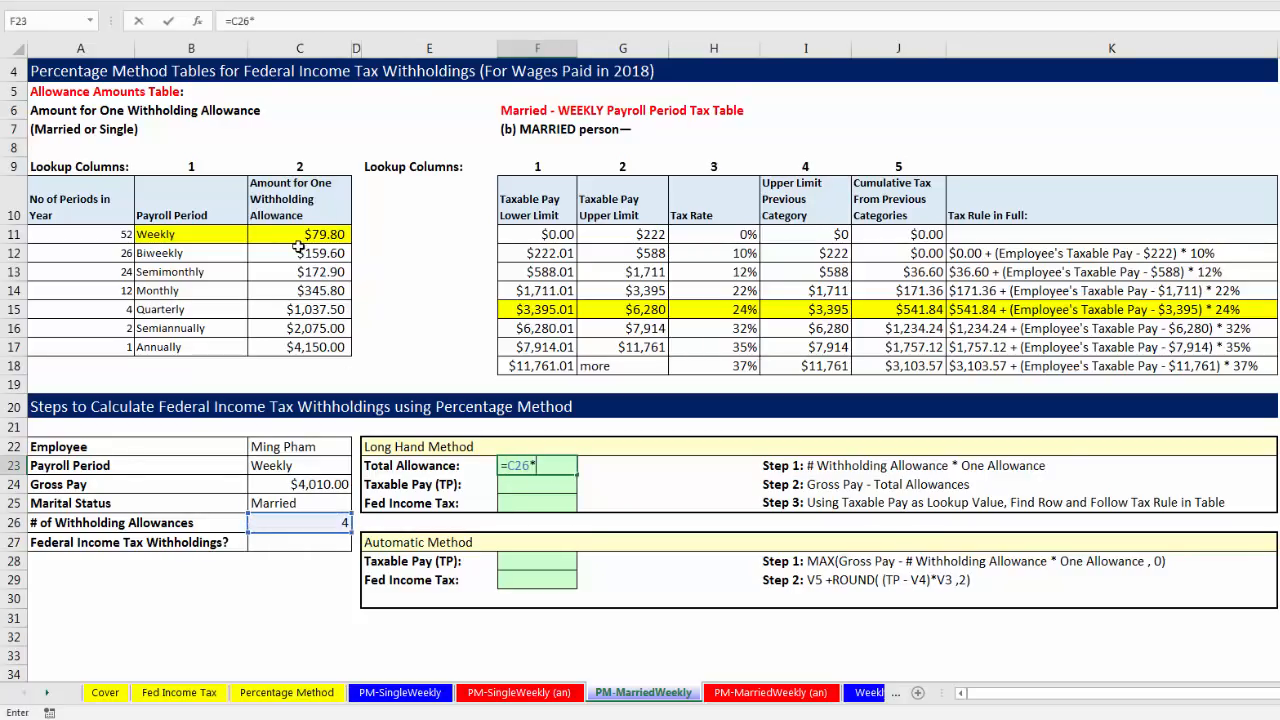
{"action": "left_click", "coordinate": [327, 233]}
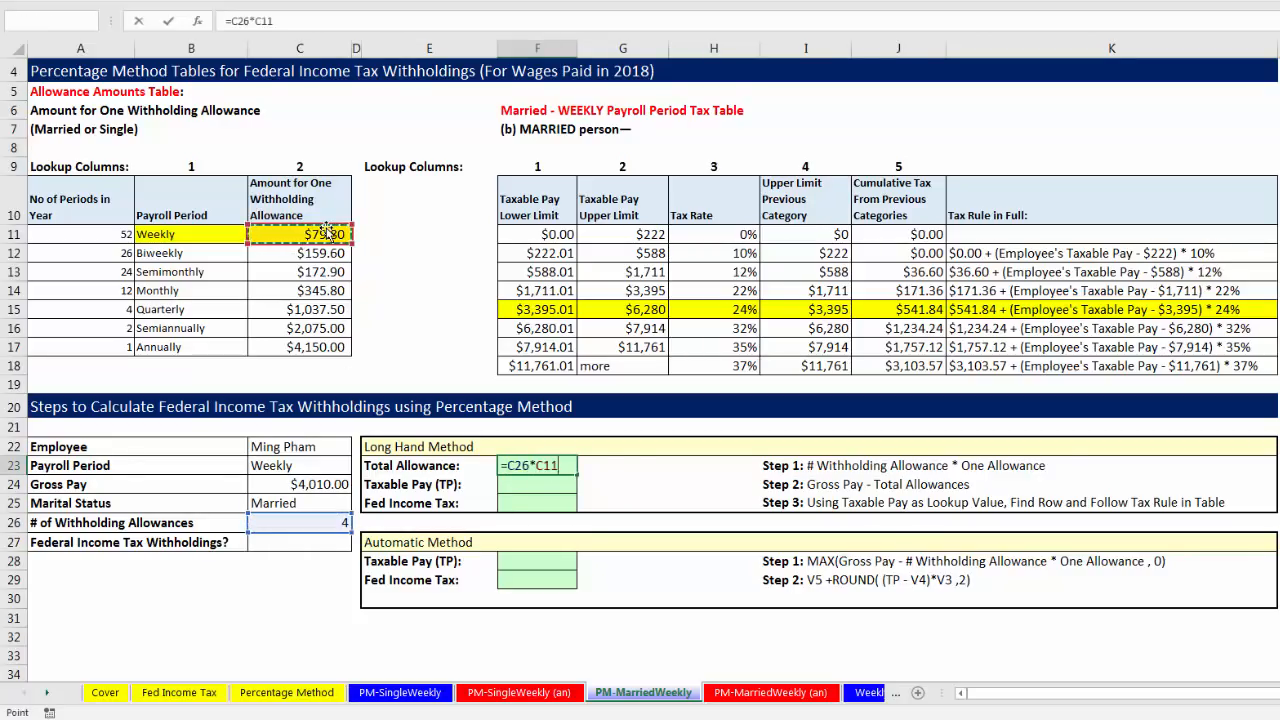
{"action": "key", "text": "Return"}
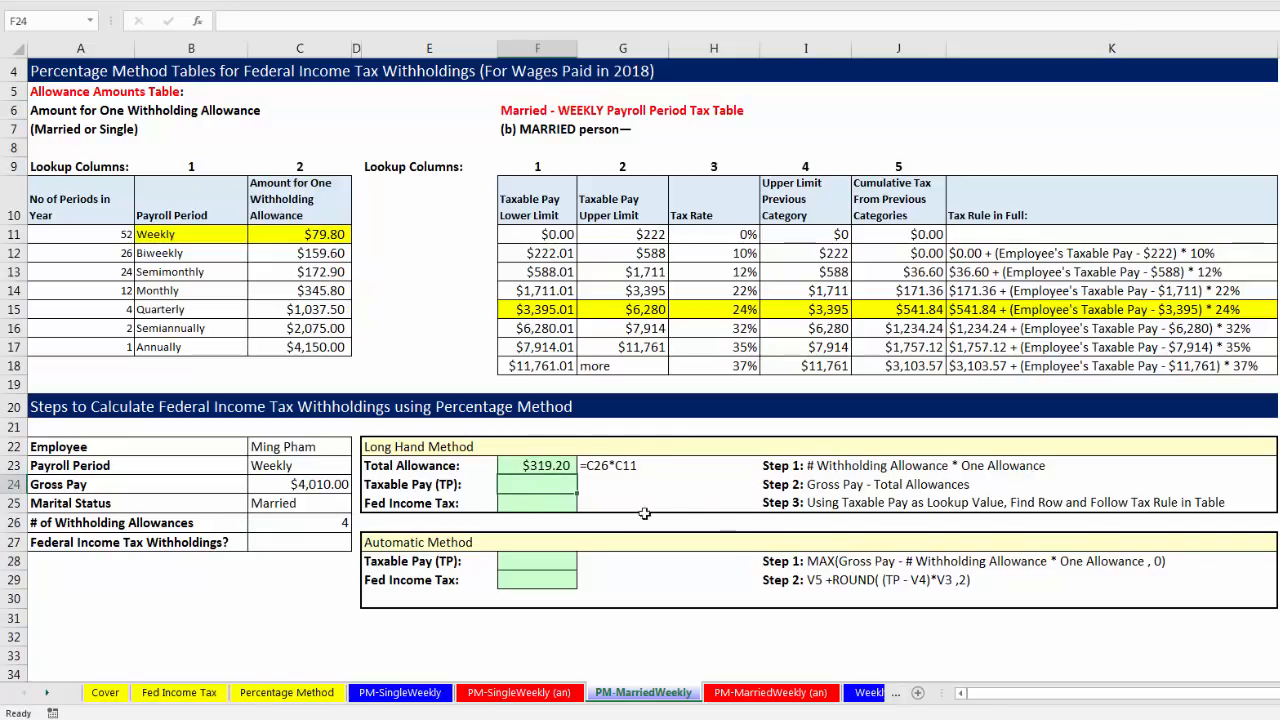
- Calculate the Long Hand Method's Taxable Pay in F24 by subtracting total allowance from gross pay, =C24-F23
{"action": "type", "text": "="}
{"action": "left_click", "coordinate": [290, 485]}
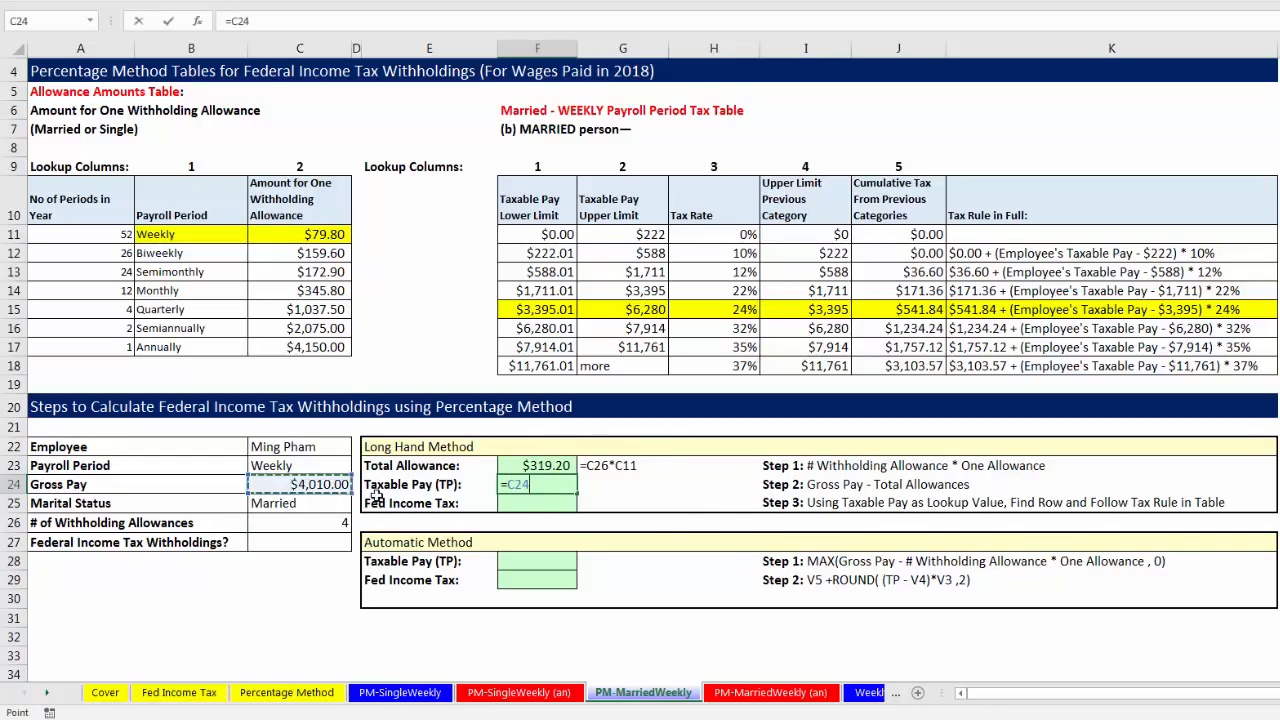
{"action": "type", "text": "-"}
{"action": "key", "text": "Up"}
{"action": "key", "text": "Return"}
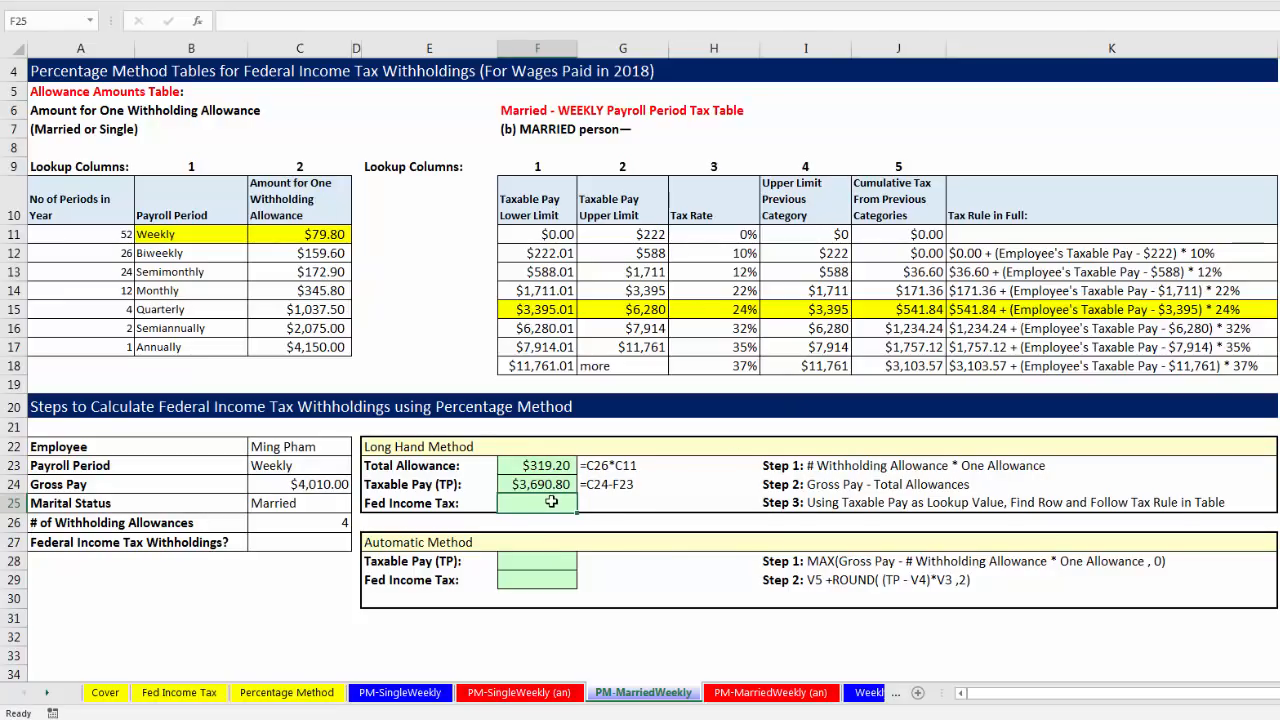
- Calculate the Long Hand Method's Fed Income Tax in F25 from the 24% tax bracket row with =J15+(F24-I15)*H15
{"action": "type", "text": "="}
{"action": "left_click", "coordinate": [932, 312]}
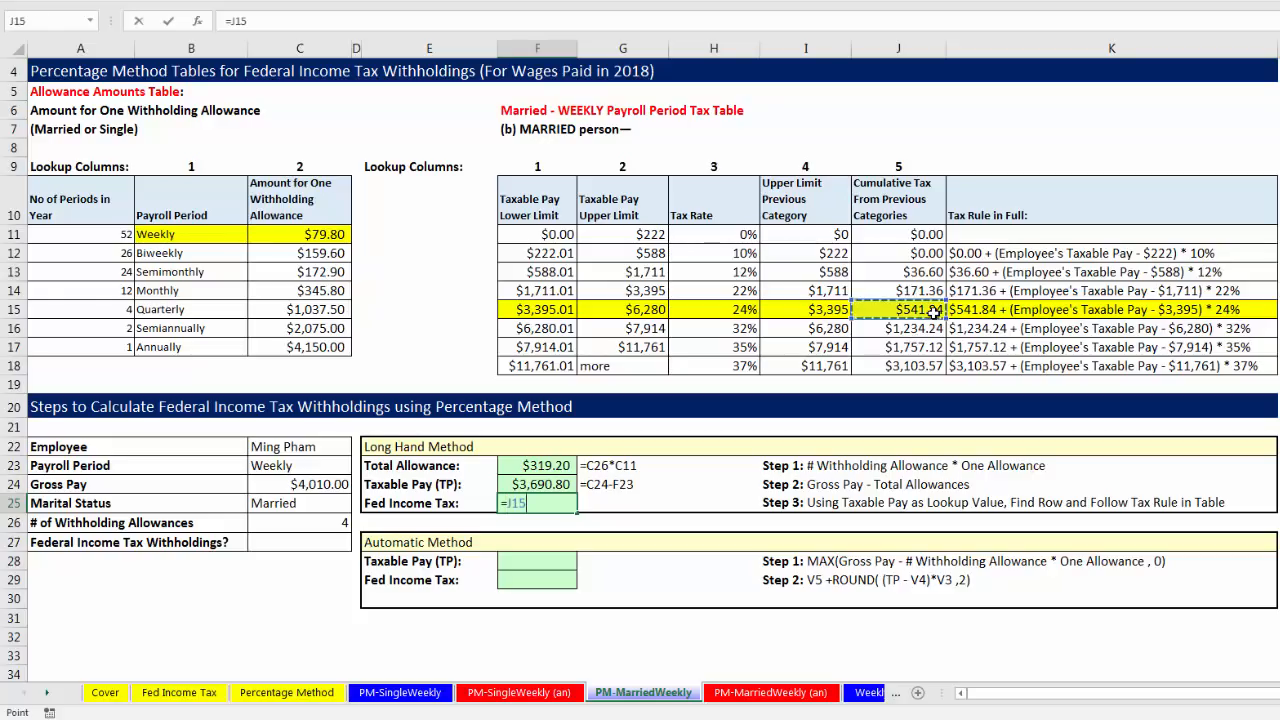
{"action": "type", "text": "+"}
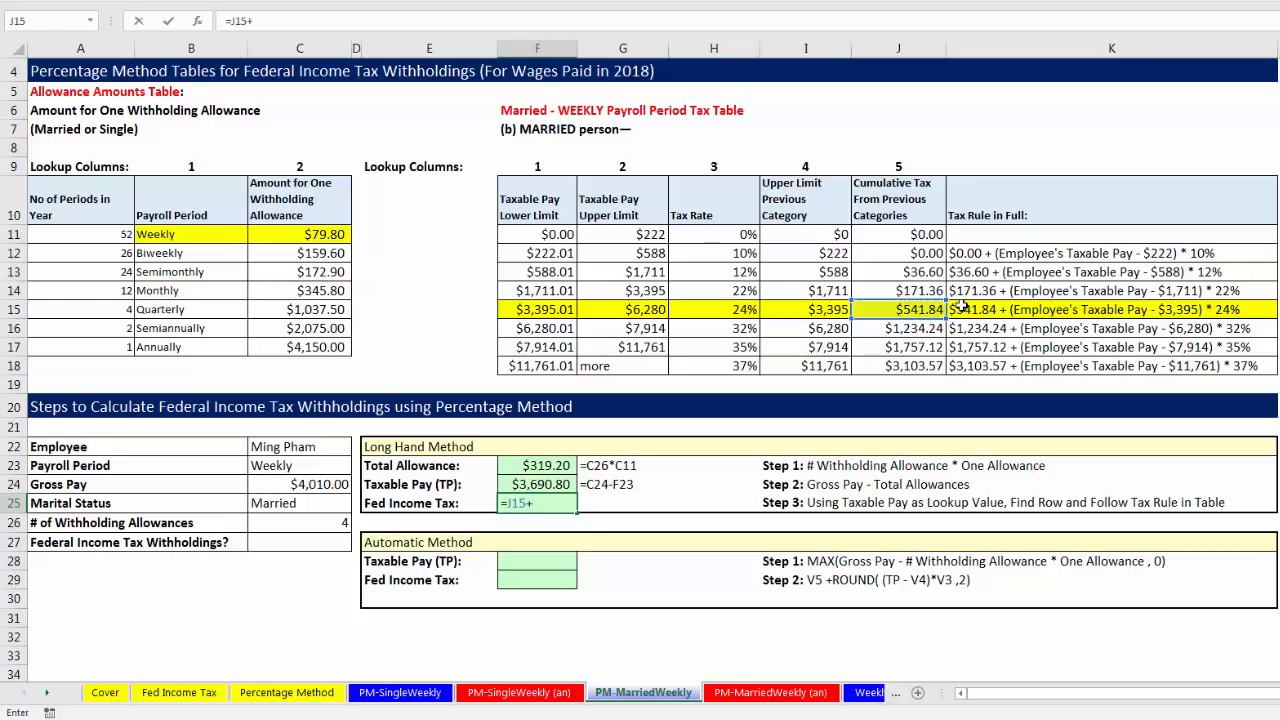
{"action": "type", "text": "("}
{"action": "left_click", "coordinate": [545, 485]}
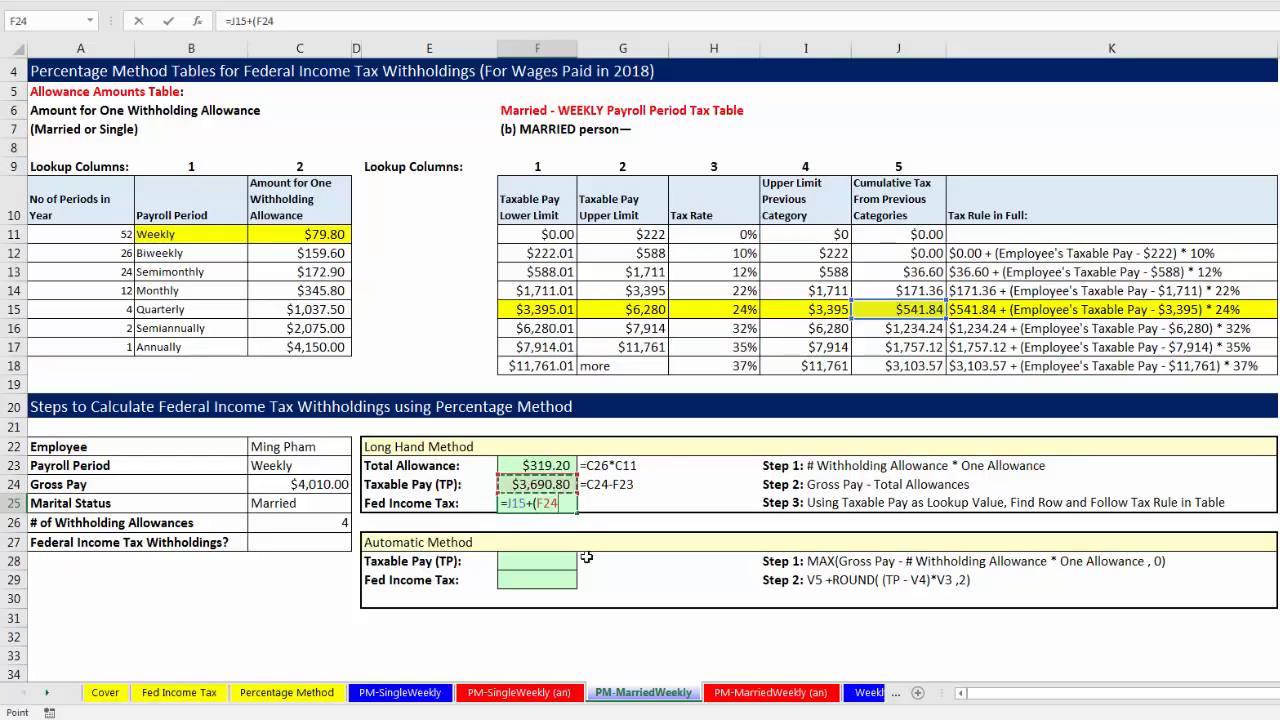
{"action": "type", "text": "-"}
{"action": "left_click", "coordinate": [832, 309]}
{"action": "type", "text": ")*"}
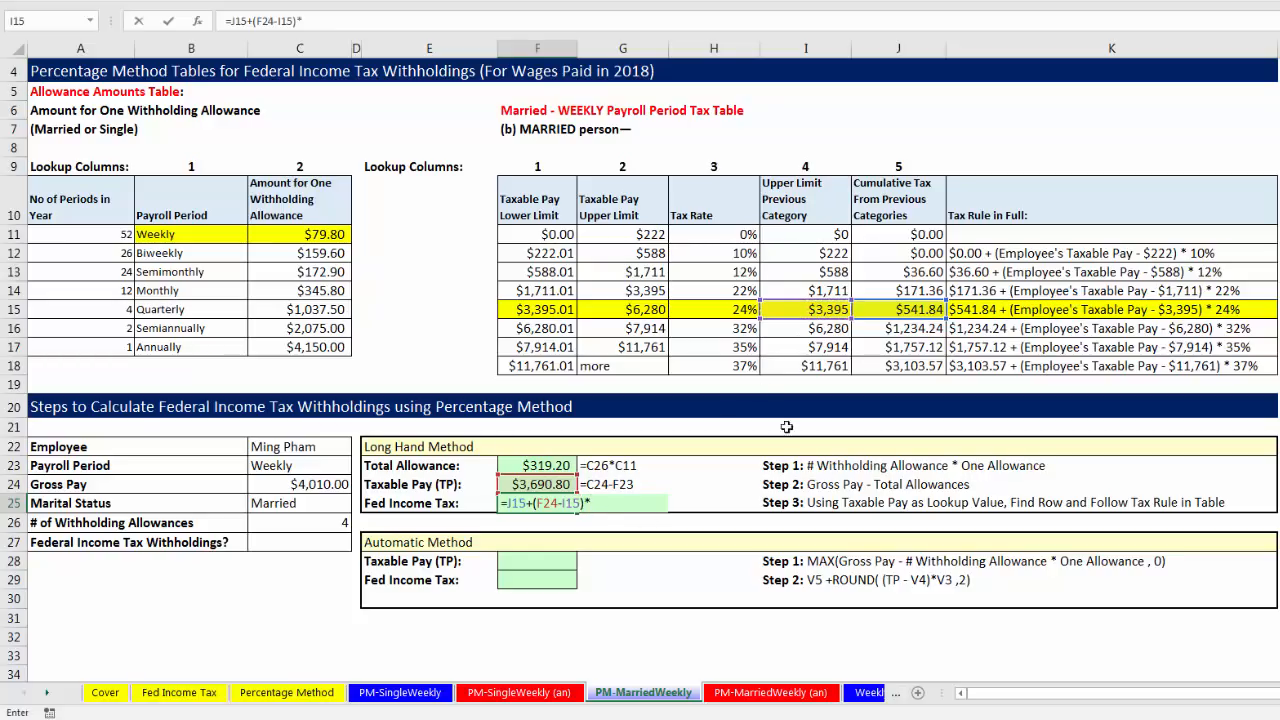
{"action": "left_click", "coordinate": [730, 311]}
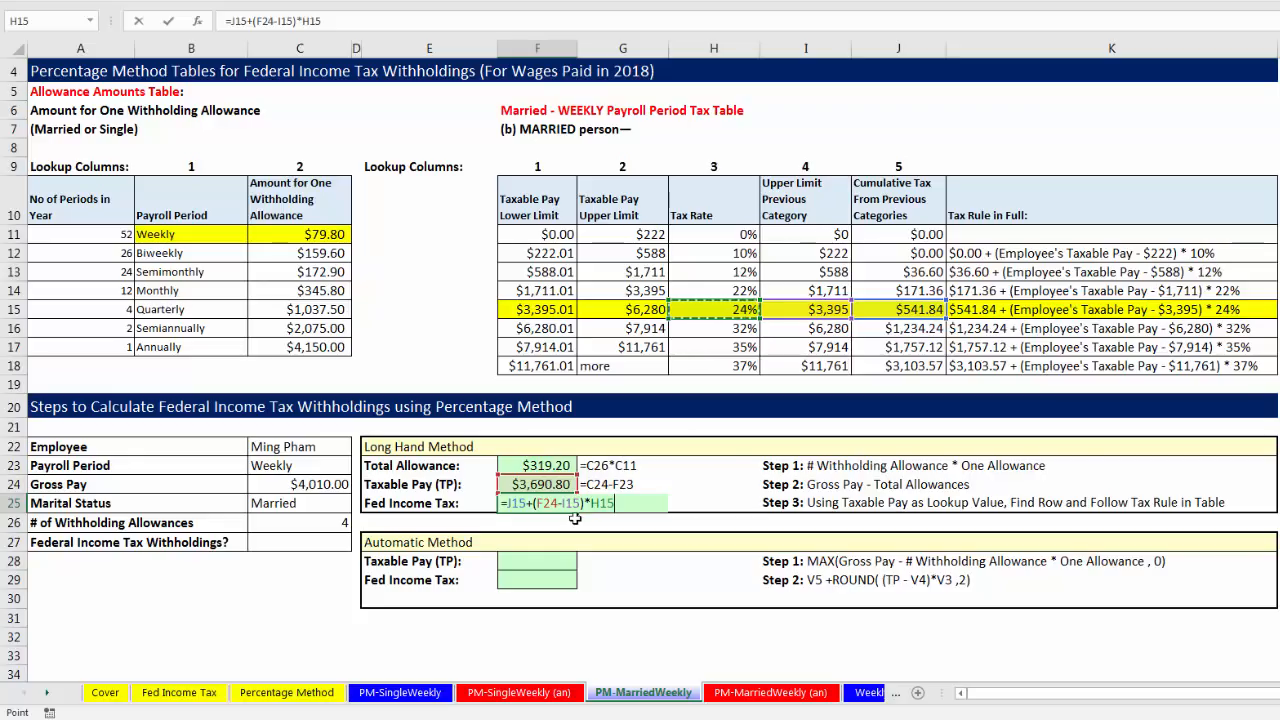
{"action": "key", "text": "Return"}
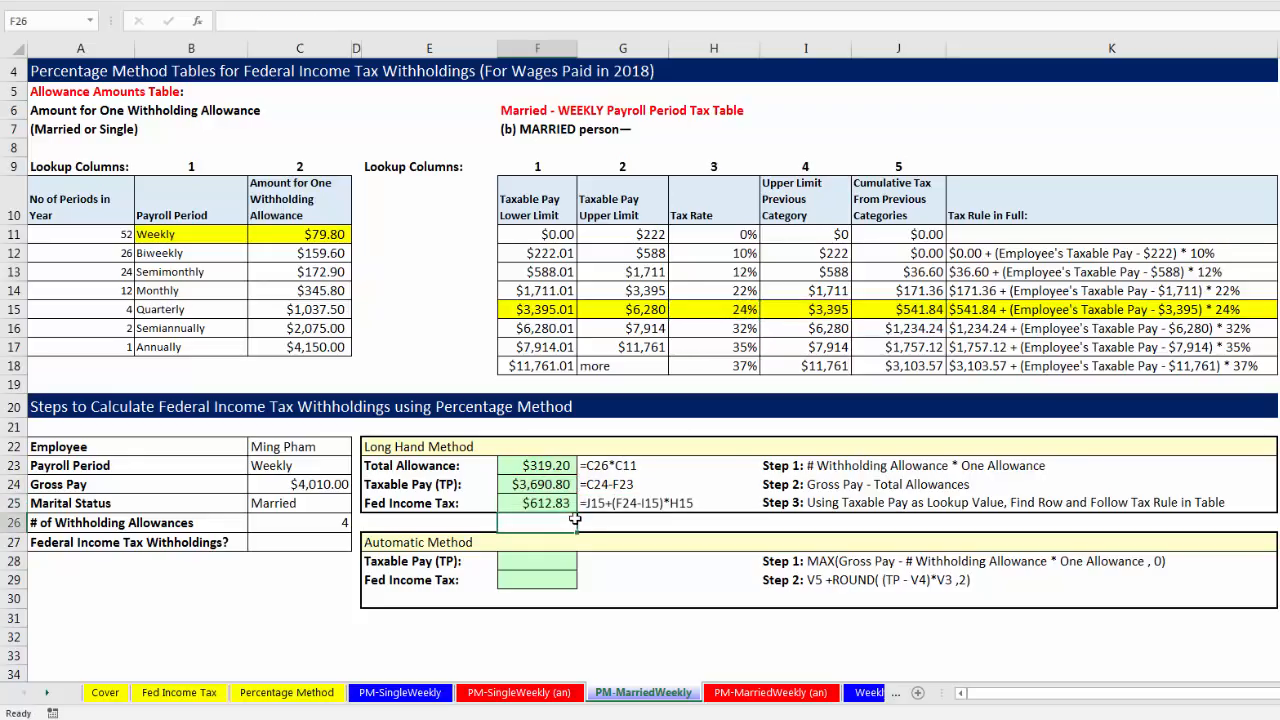
- Calculate the Automatic Method's Taxable Pay in F28 as gross pay minus allowances times one weekly allowance, =C24-C26*C11
{"action": "left_click", "coordinate": [540, 563]}
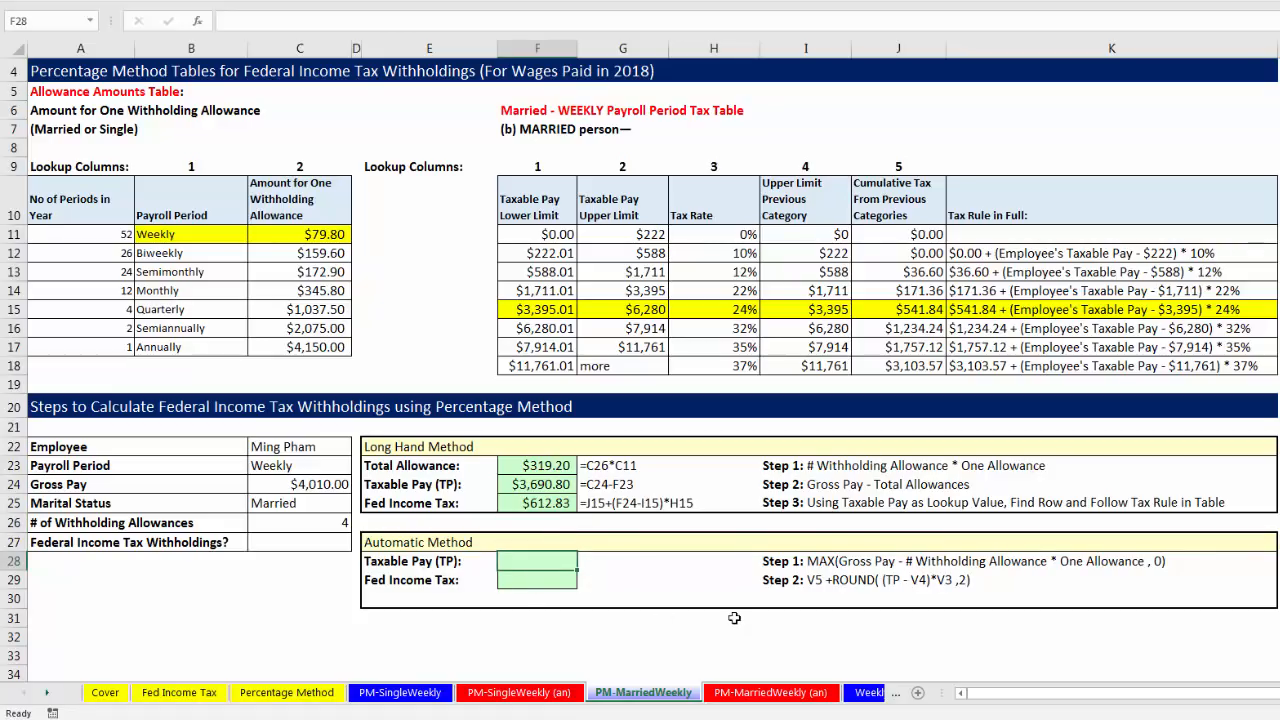
{"action": "type", "text": "="}
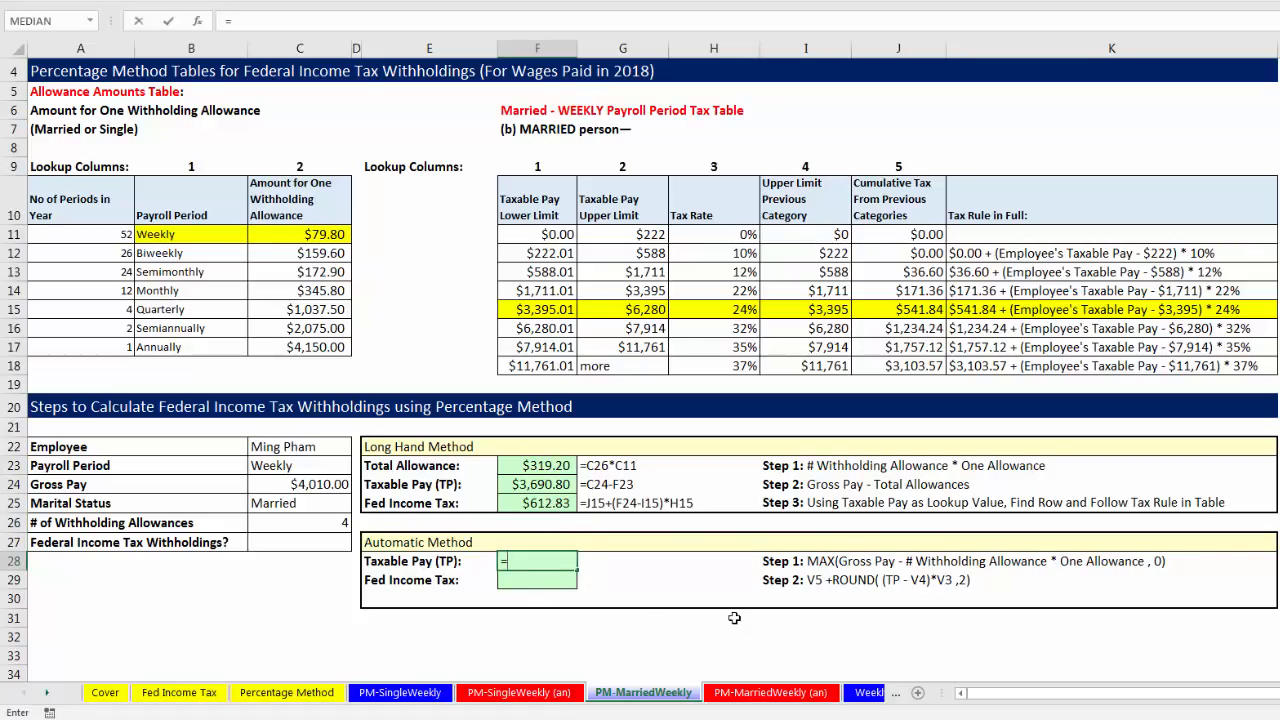
{"action": "left_click", "coordinate": [296, 484]}
{"action": "type", "text": "-"}
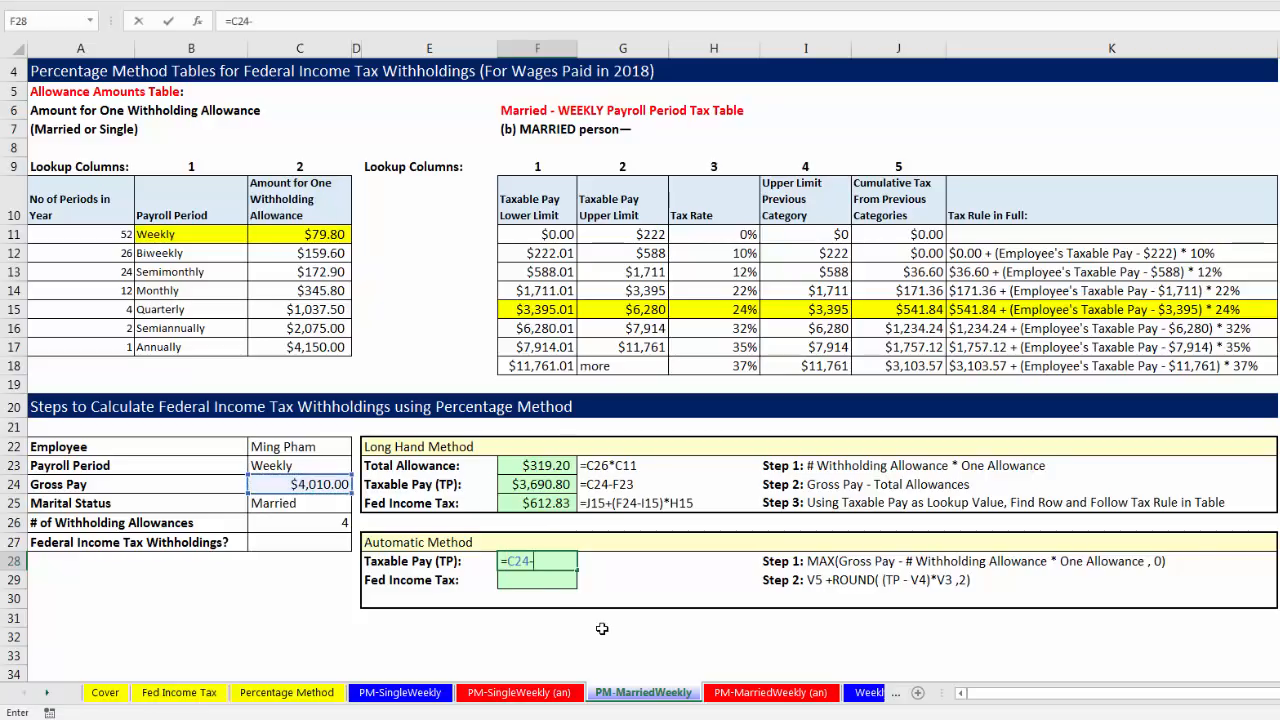
{"action": "left_click", "coordinate": [343, 523]}
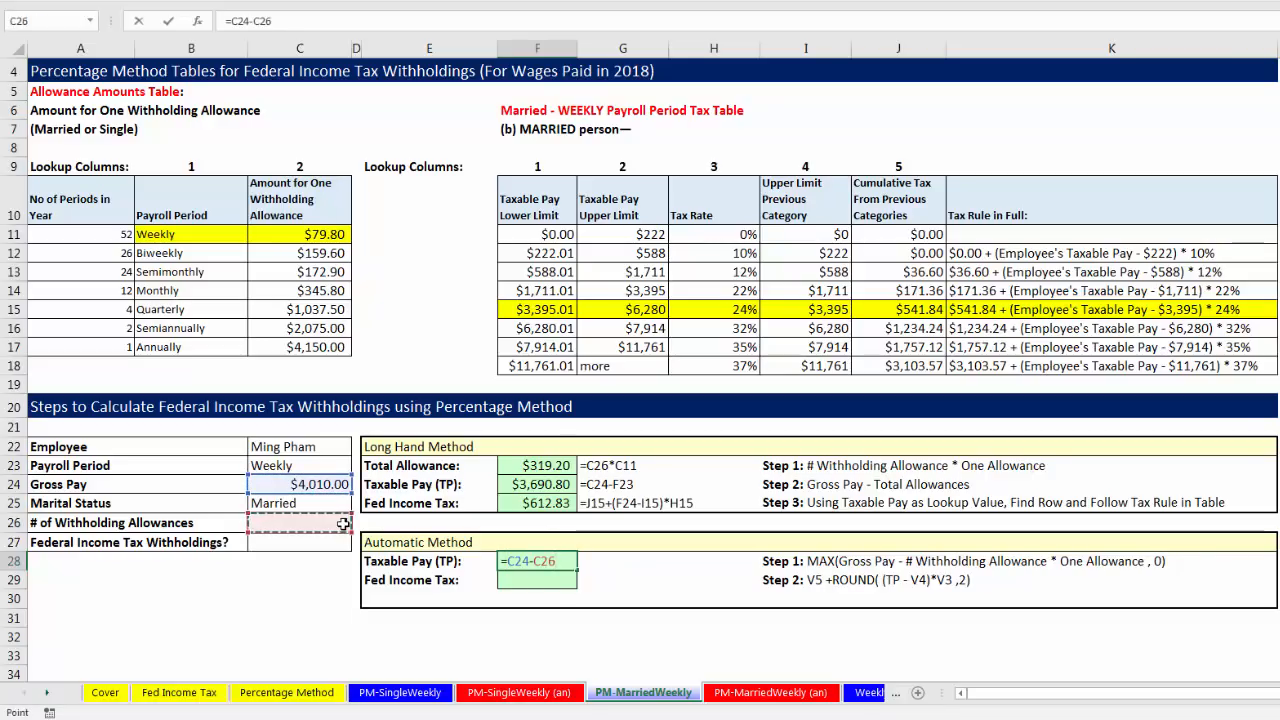
{"action": "type", "text": "*"}
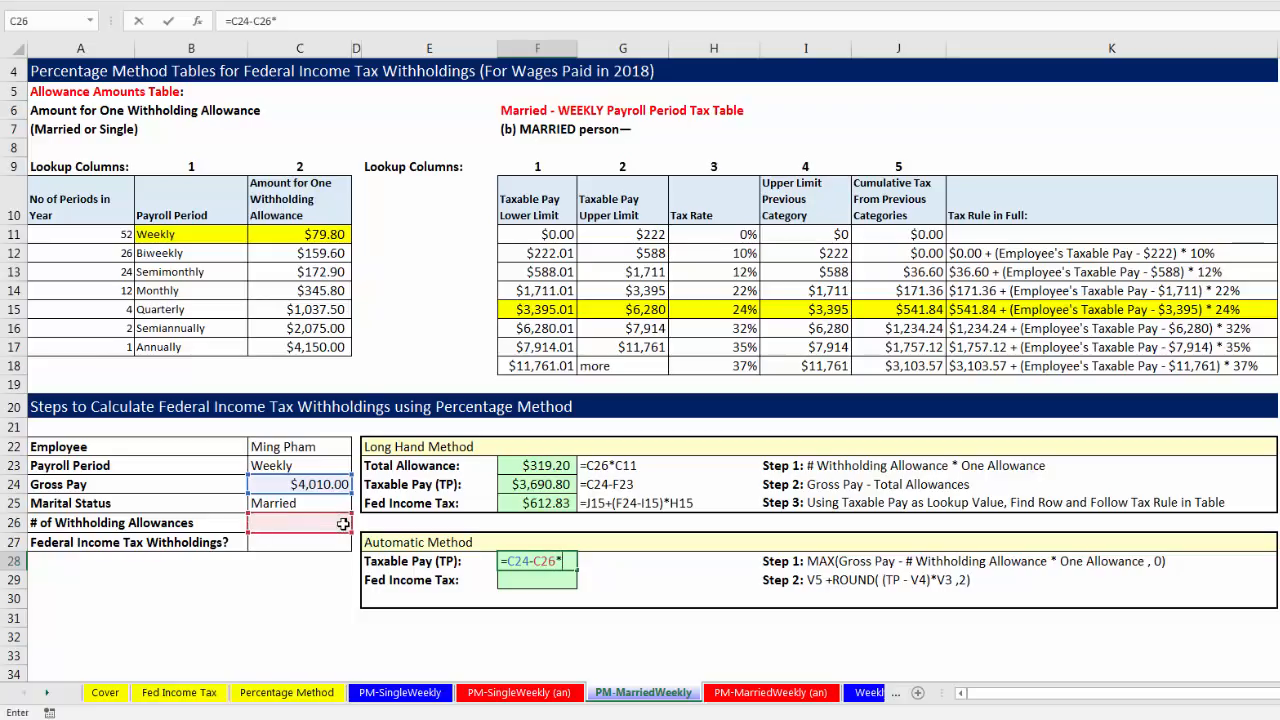
{"action": "left_click", "coordinate": [298, 234]}
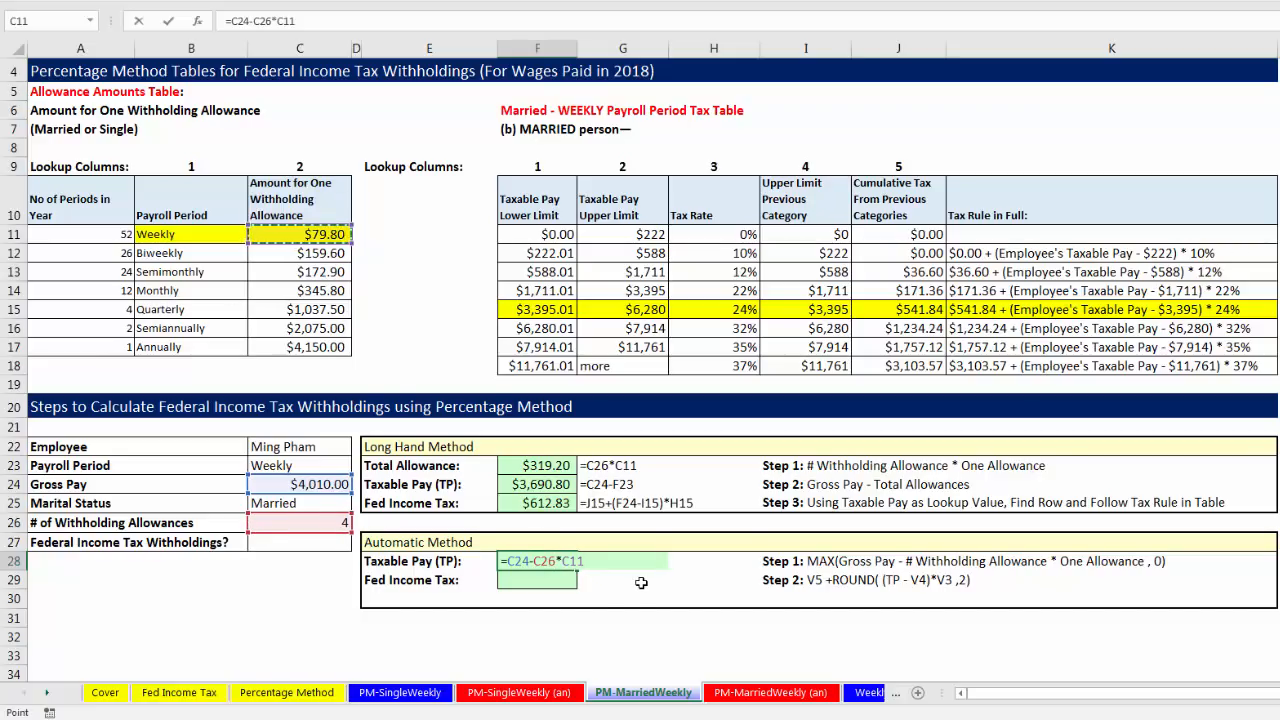
{"action": "key", "text": "ctrl+Return"}
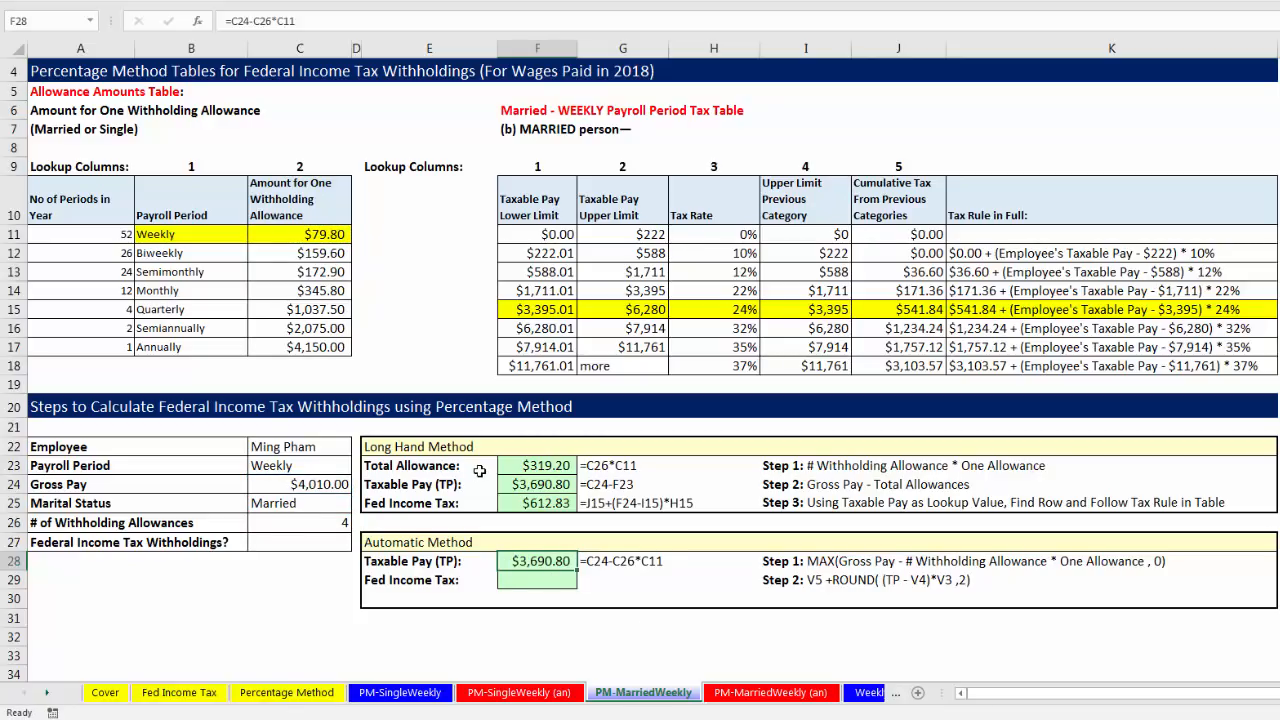
- Wrap the Taxable Pay formula in F28 in MAX with 0 as the minimum, =MAX(C24-C26*C11,0)
{"action": "double_click", "coordinate": [560, 570]}
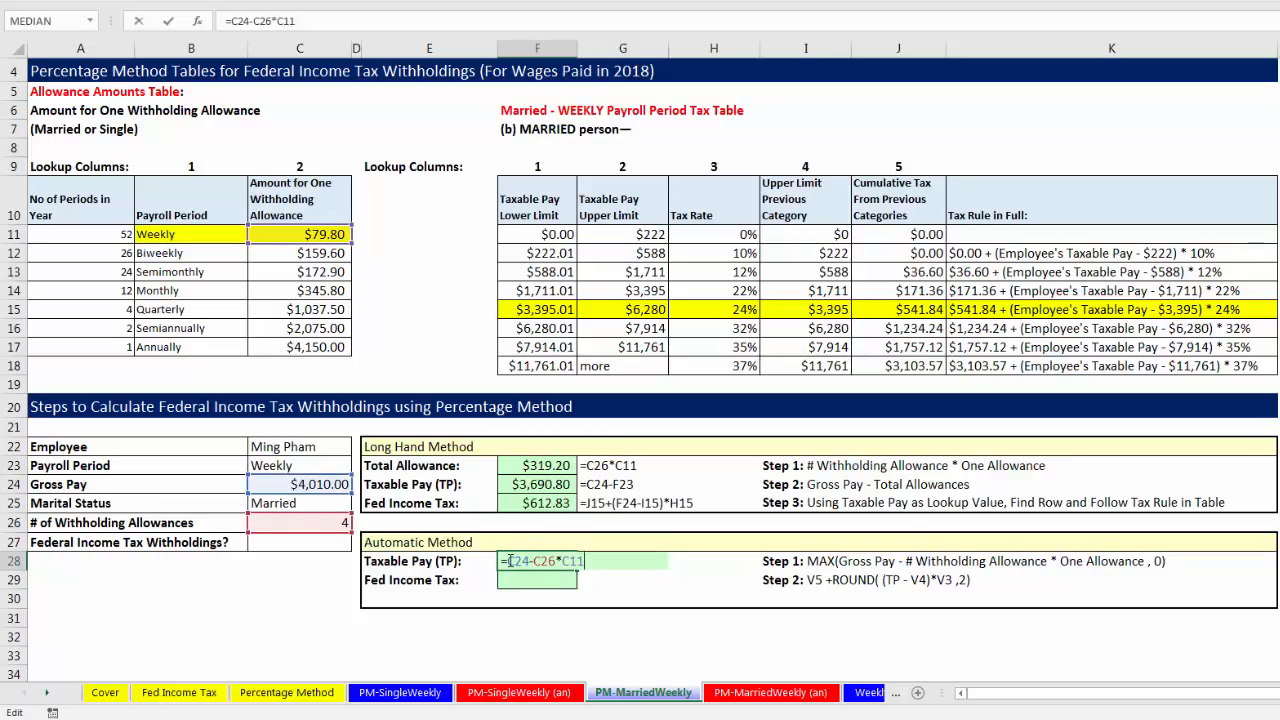
{"action": "type", "text": "MAX("}
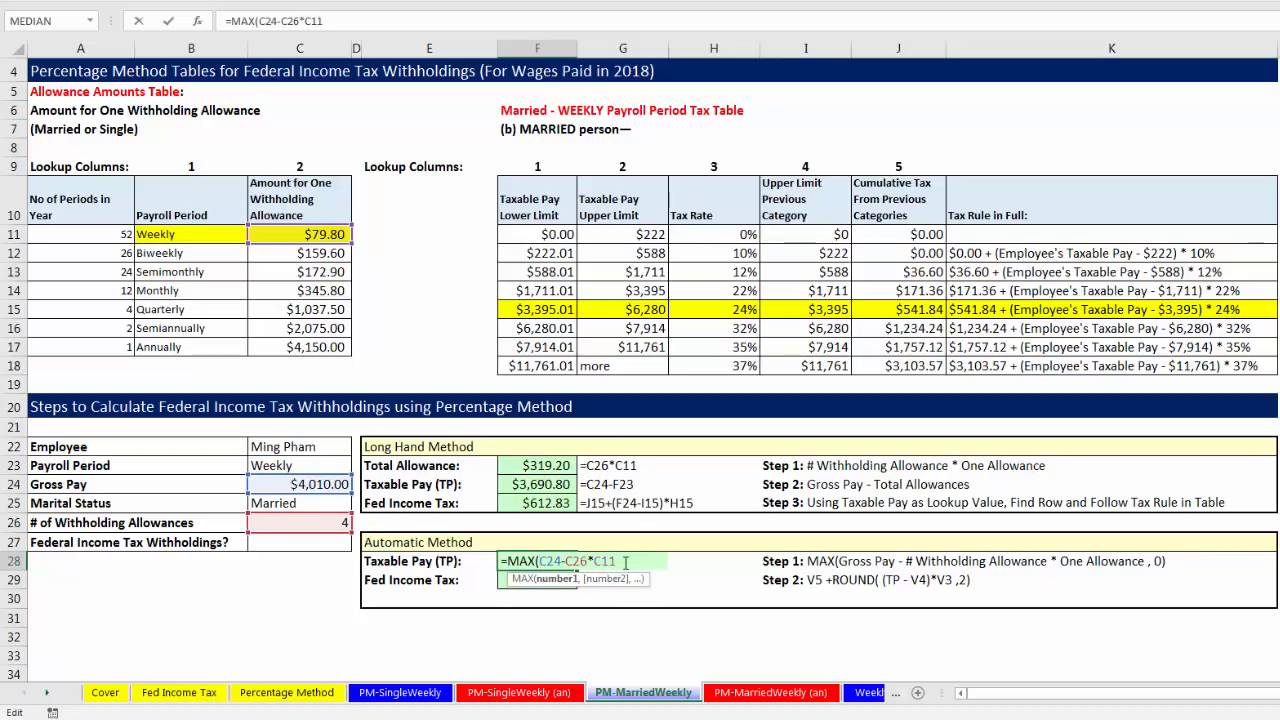
{"action": "type", "text": ","}
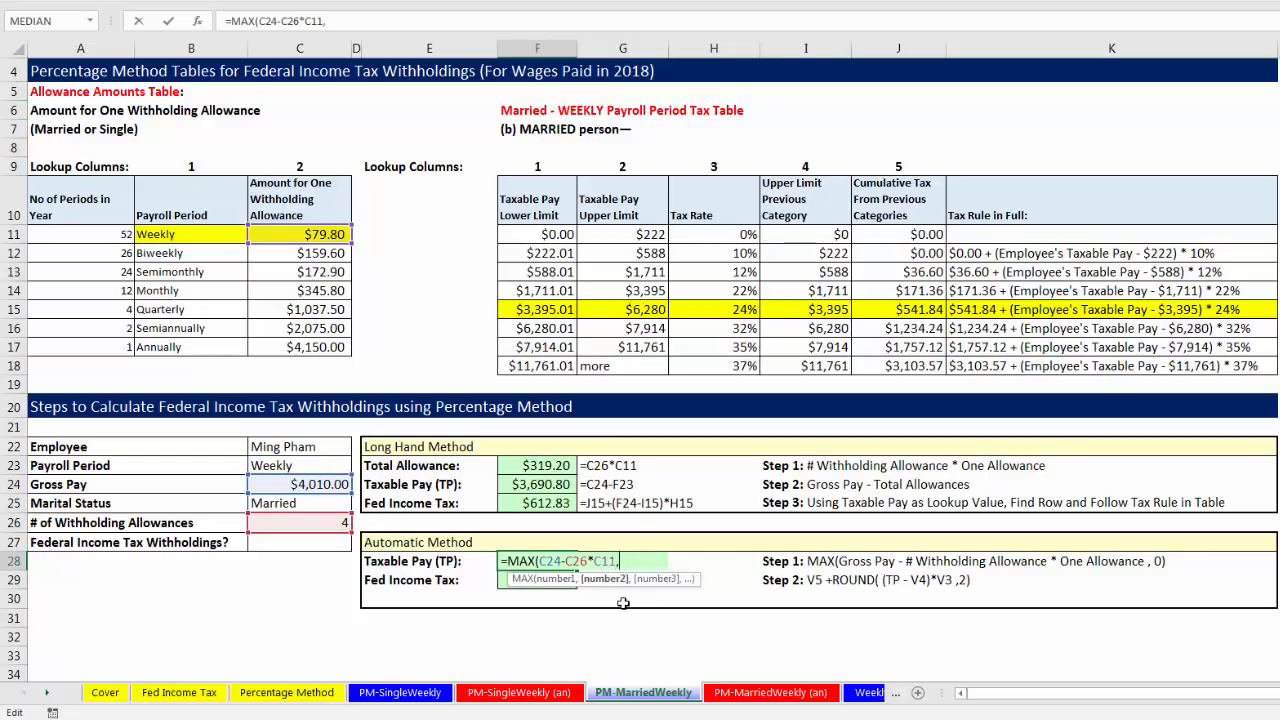
{"action": "type", "text": "0"}
{"action": "left_click", "coordinate": [548, 579]}
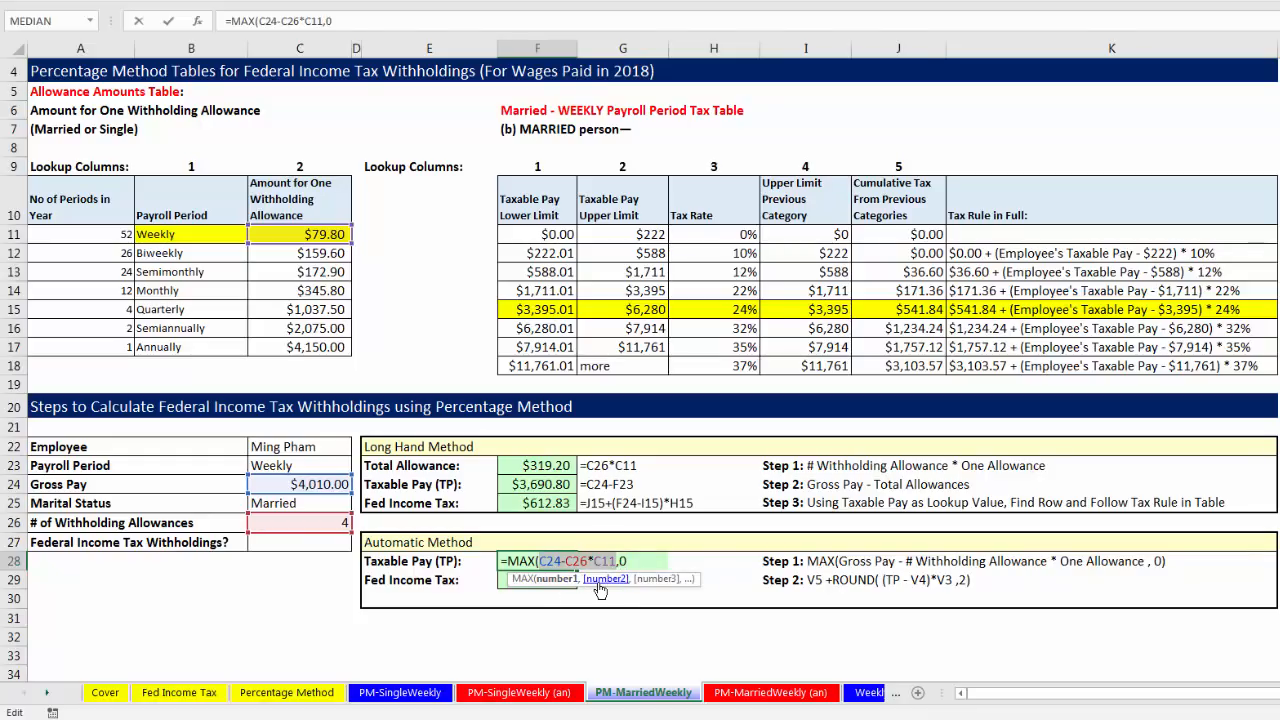
{"action": "left_click", "coordinate": [599, 582]}
{"action": "left_click", "coordinate": [658, 565]}
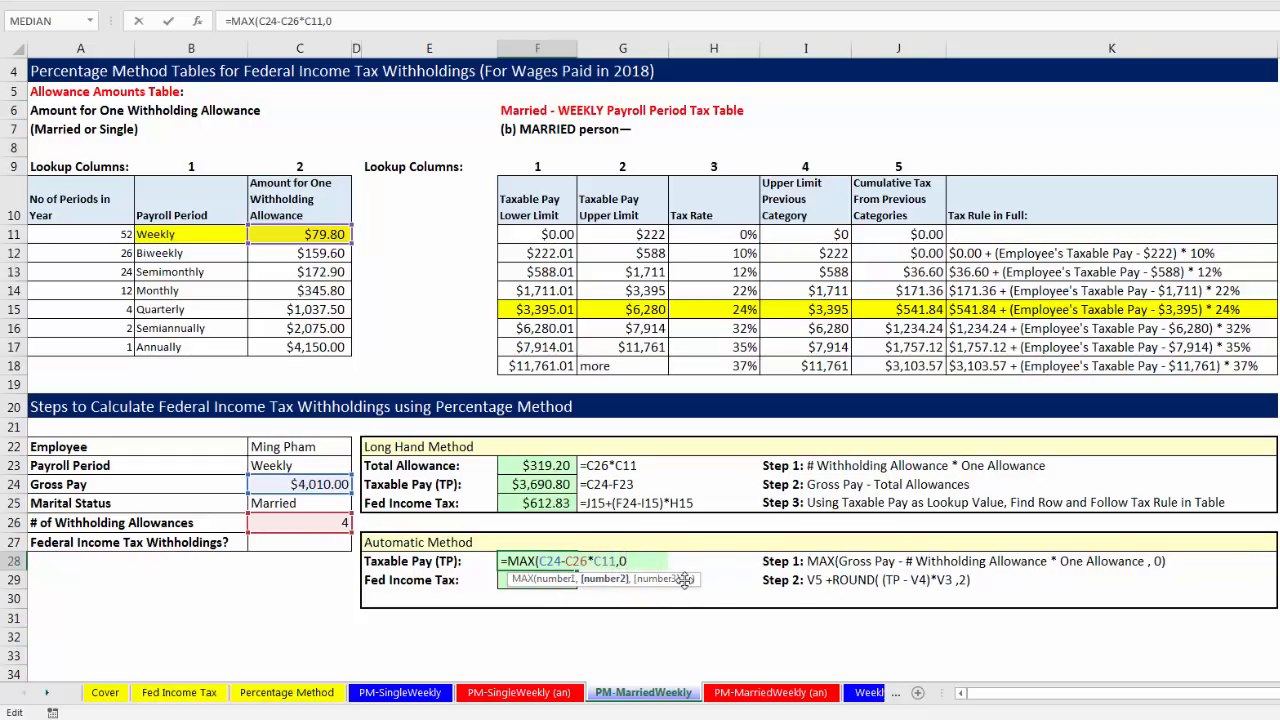
{"action": "type", "text": ")"}
{"action": "key", "text": "Return"}
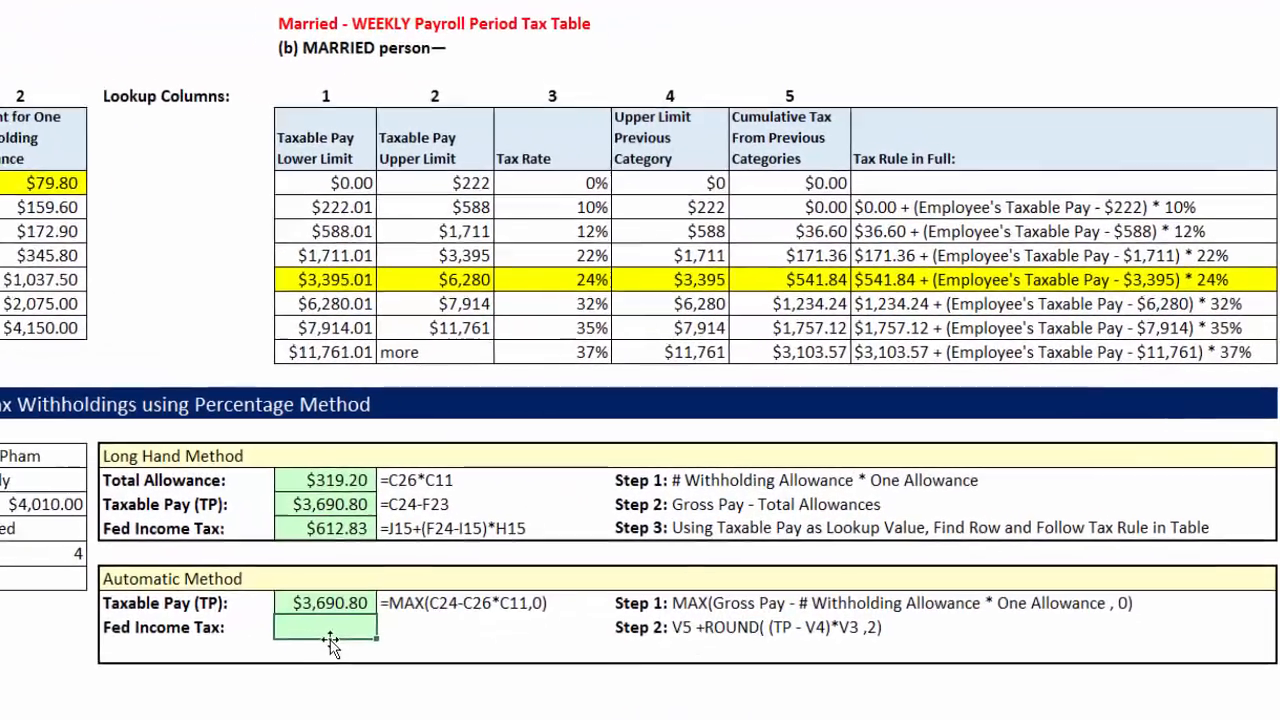
- Begin the Automatic Method's Fed Income Tax formula in F29 with the cumulative tax lookup =VLOOKUP(F28,F11:J18,5)
{"action": "type", "text": "="}
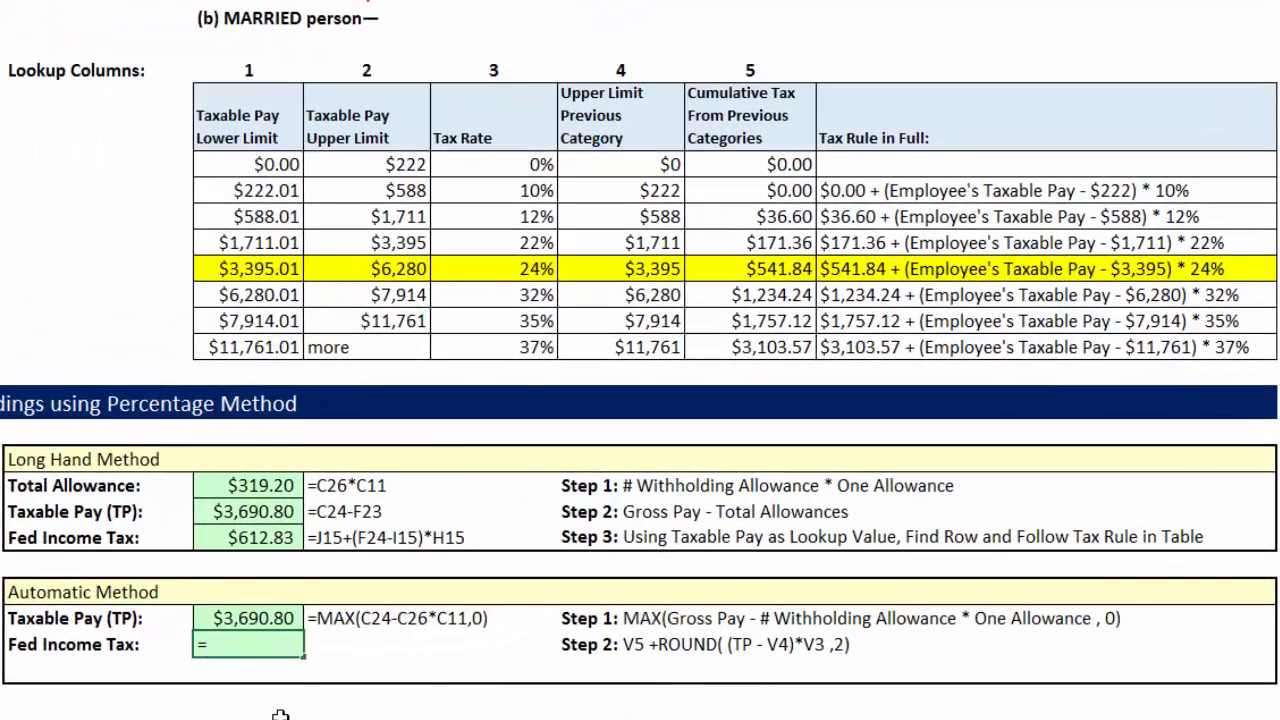
{"action": "type", "text": "vl"}
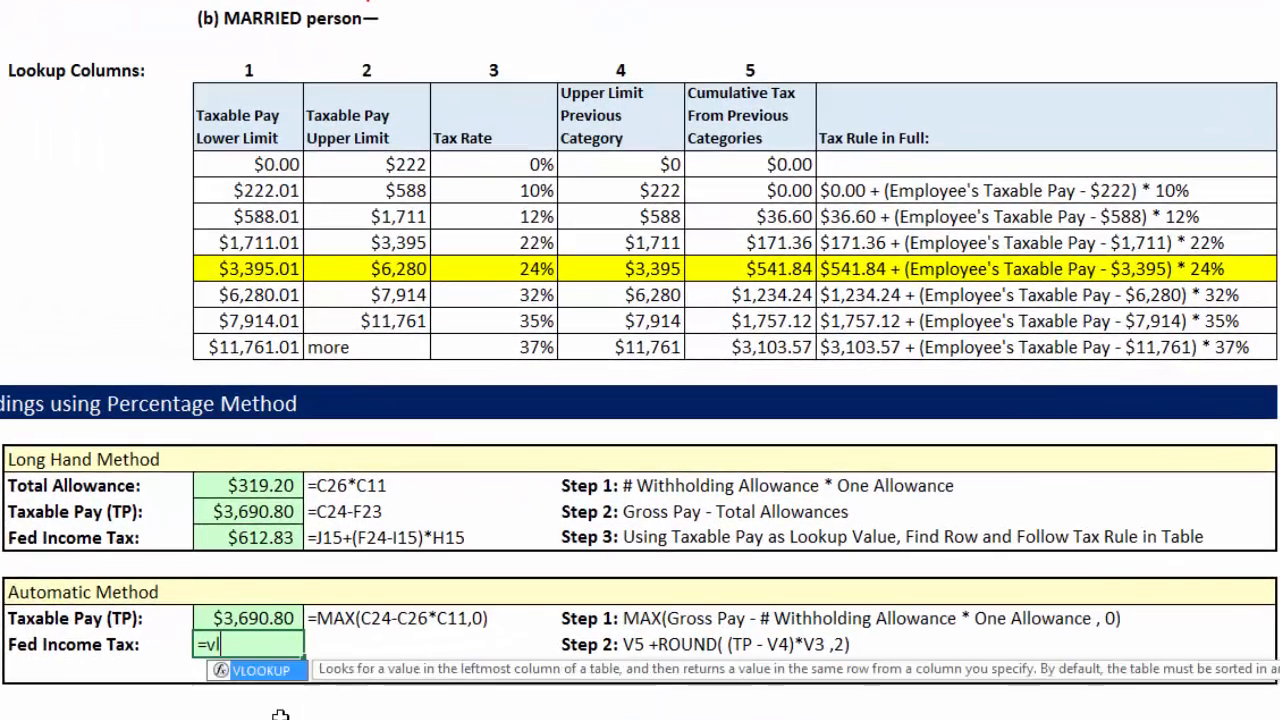
{"action": "key", "text": "Tab"}
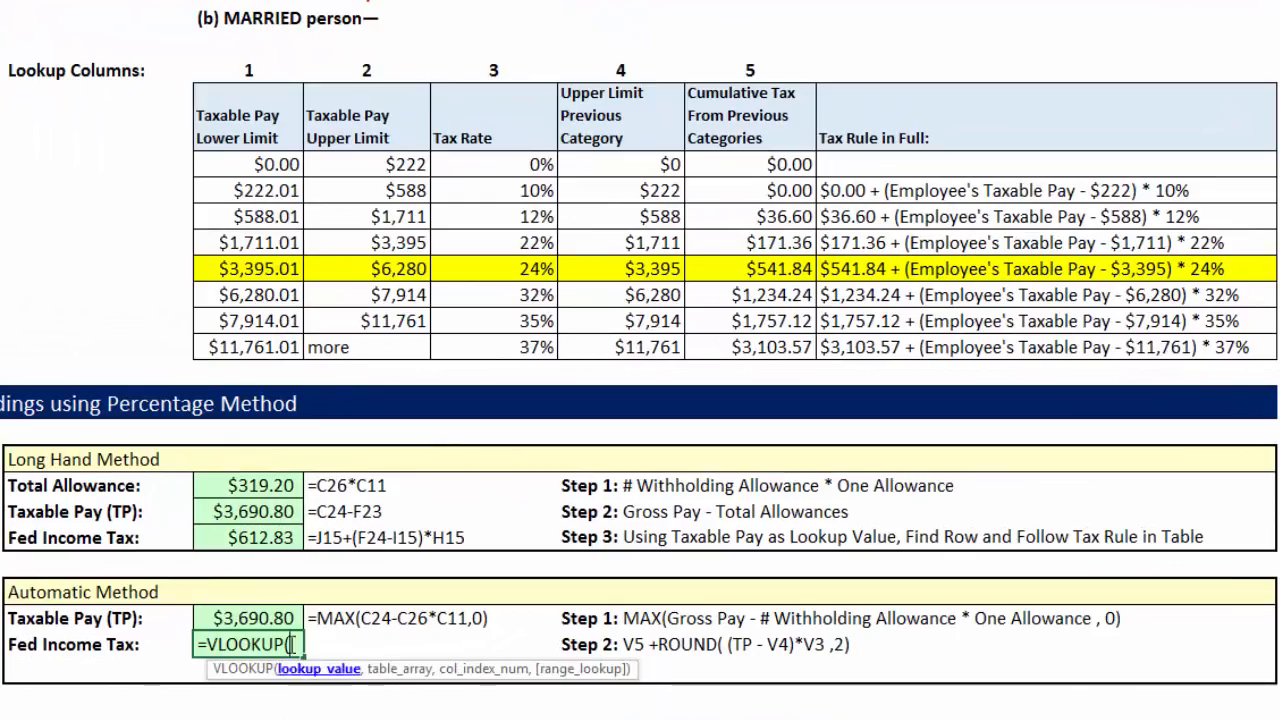
{"action": "left_click", "coordinate": [255, 617]}
{"action": "type", "text": ","}
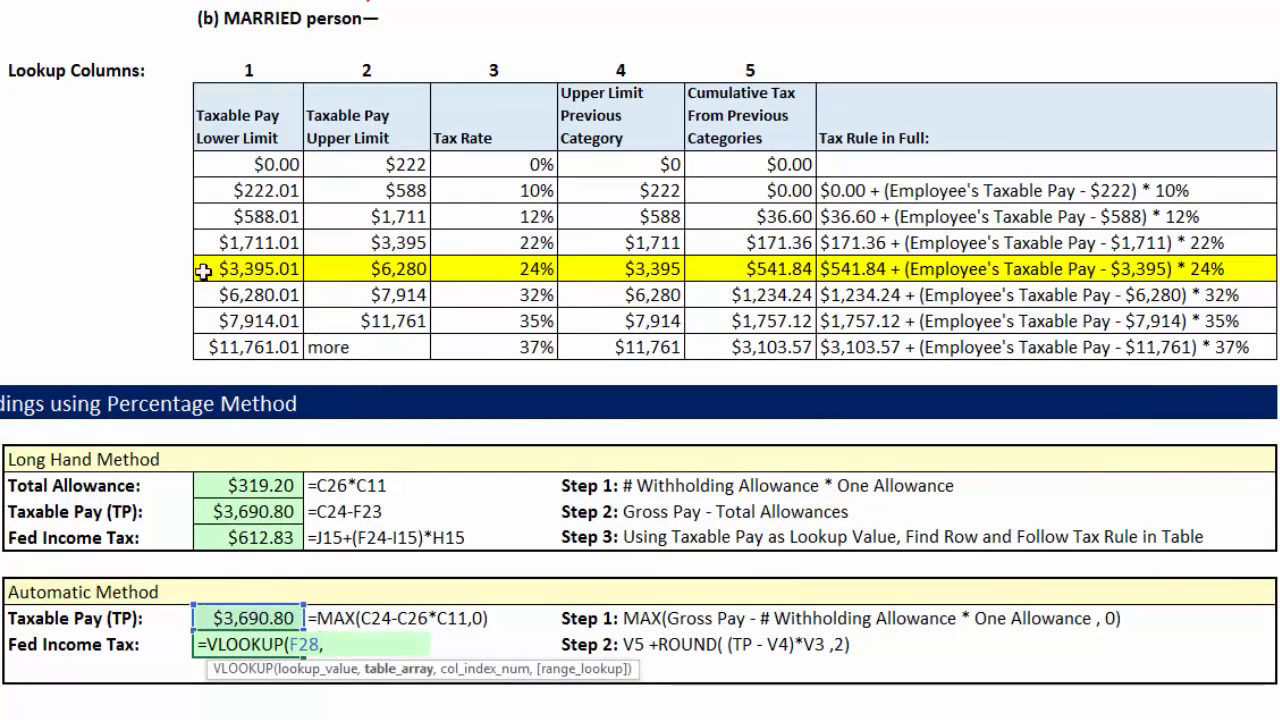
{"action": "left_click", "coordinate": [203, 164]}
{"action": "left_click_drag", "start_coordinate": [220, 268], "coordinate": [737, 346]}
{"action": "type", "text": ",5)"}
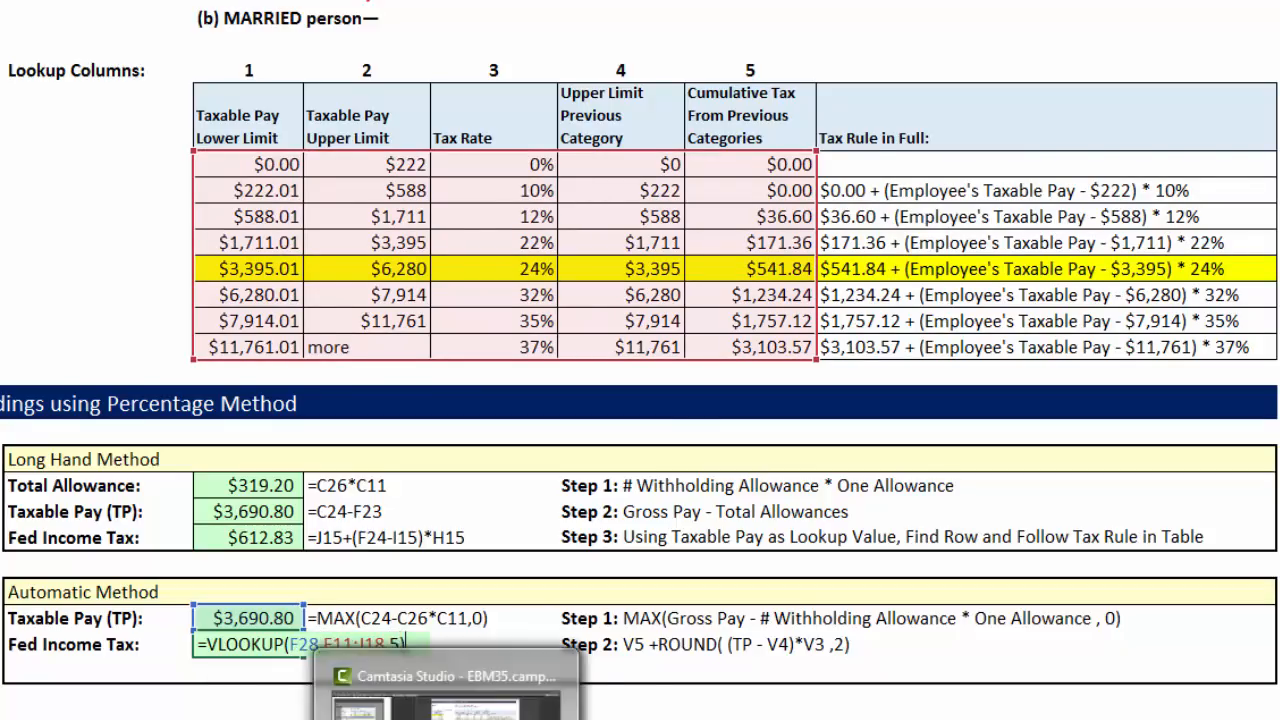
- Reuse the copied lookup to add taxable pay minus the previous category's upper limit, +(F28-VLOOKUP(F28,F11:J18,4)), to the F29 formula
{"action": "left_click_drag", "start_coordinate": [200, 645], "coordinate": [449, 646]}
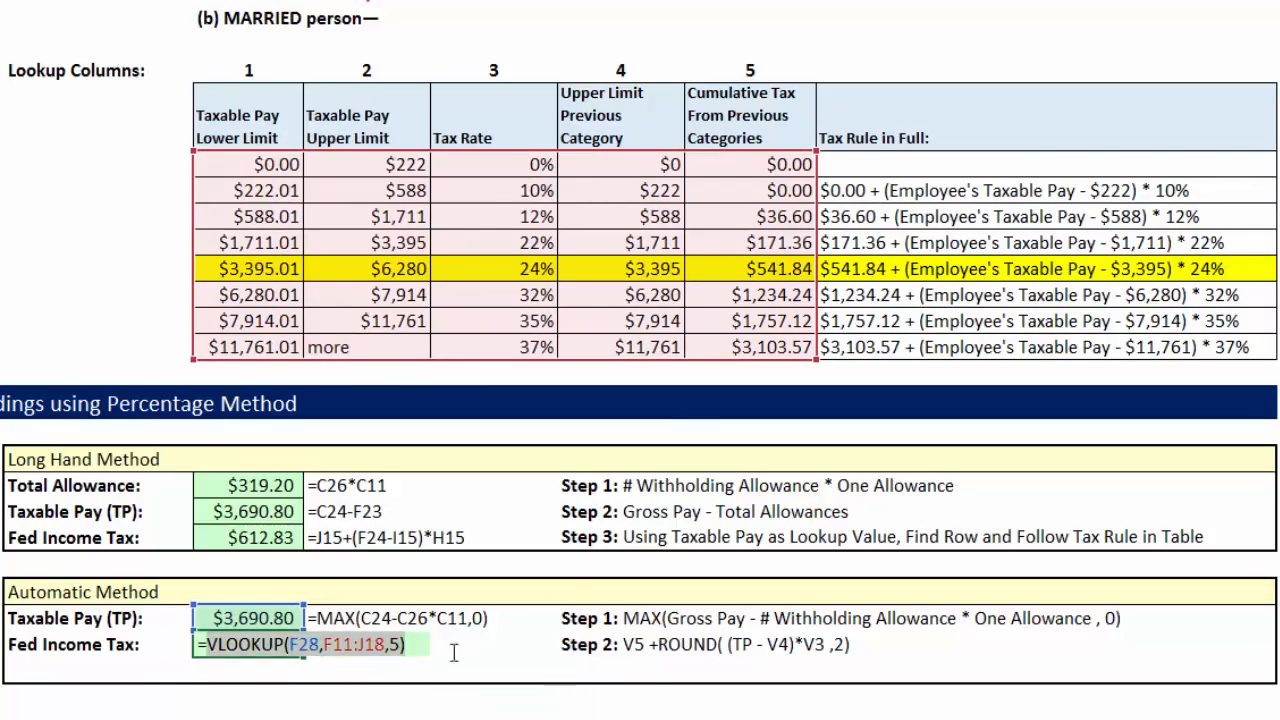
{"action": "key", "text": "ctrl+c"}
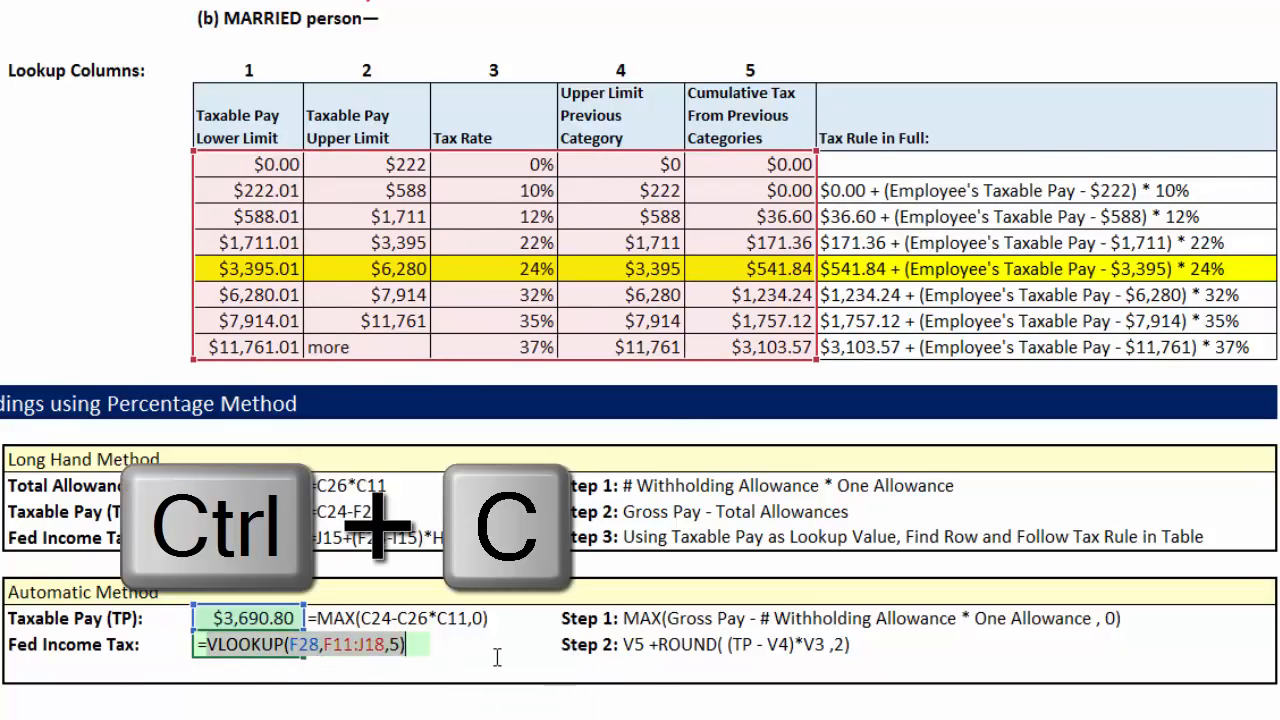
{"action": "left_click", "coordinate": [417, 650]}
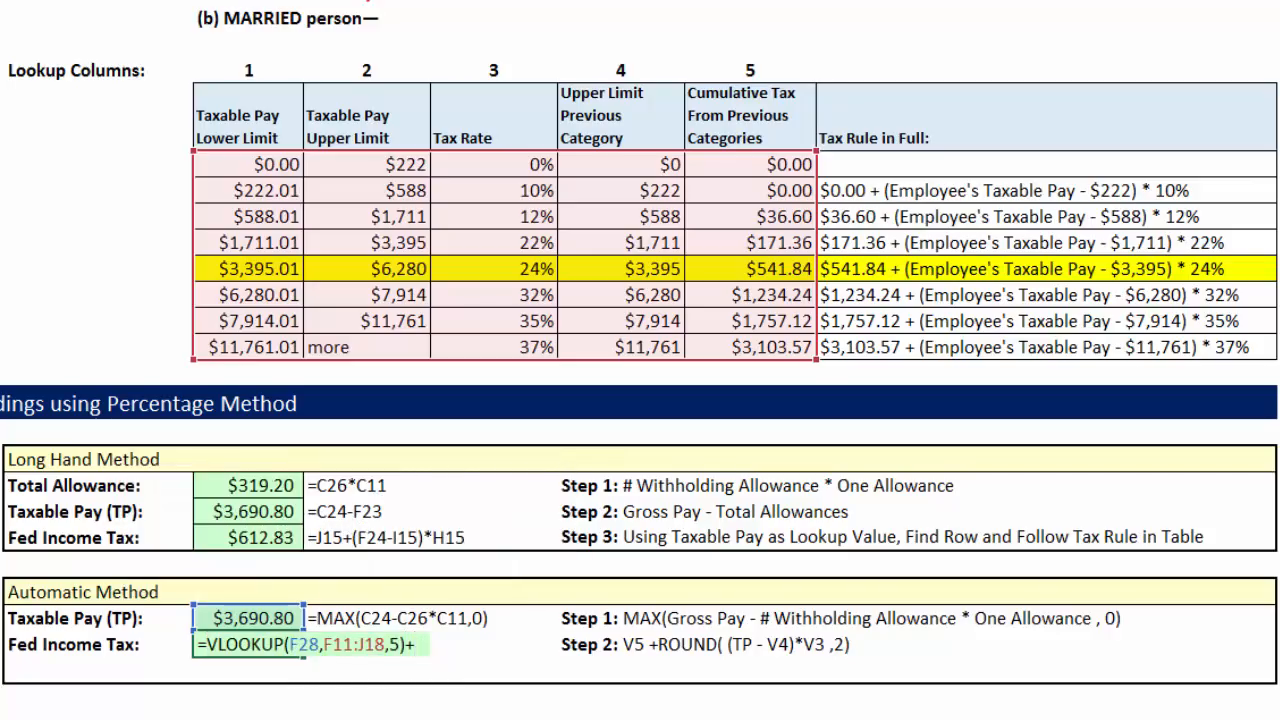
{"action": "type", "text": "+("}
{"action": "key", "text": "Up"}
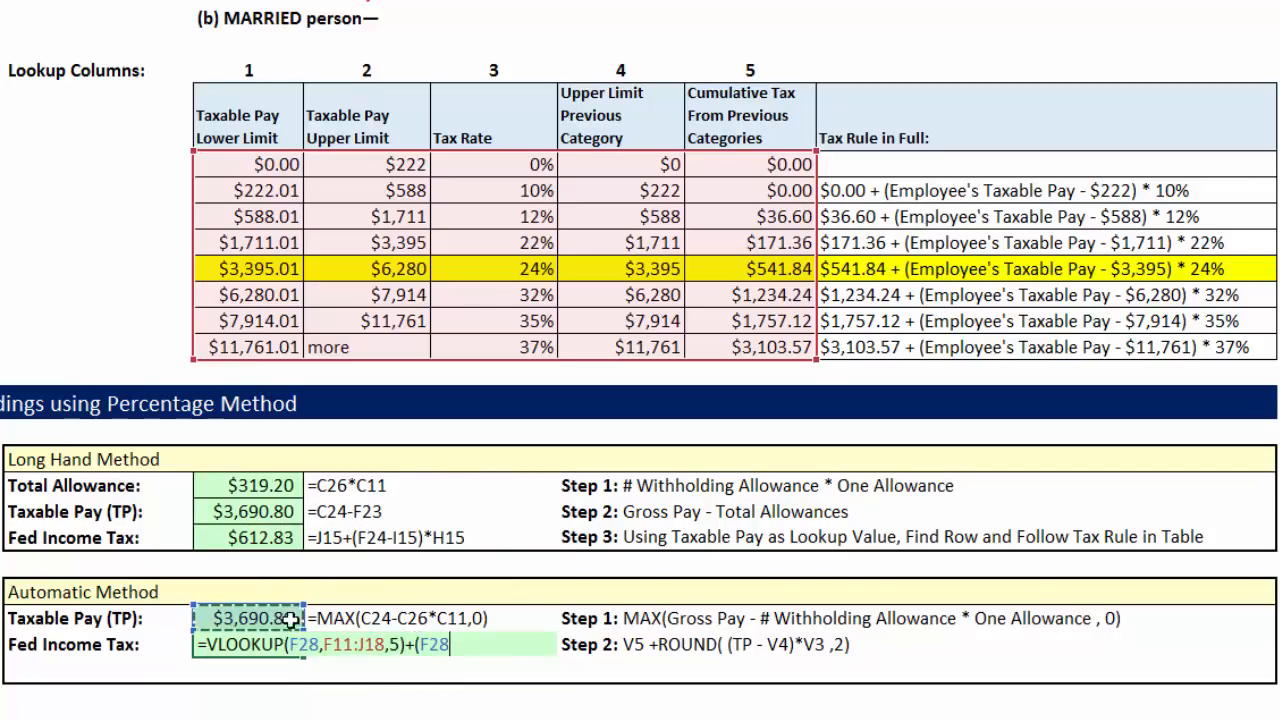
{"action": "key", "text": "ctrl+v"}
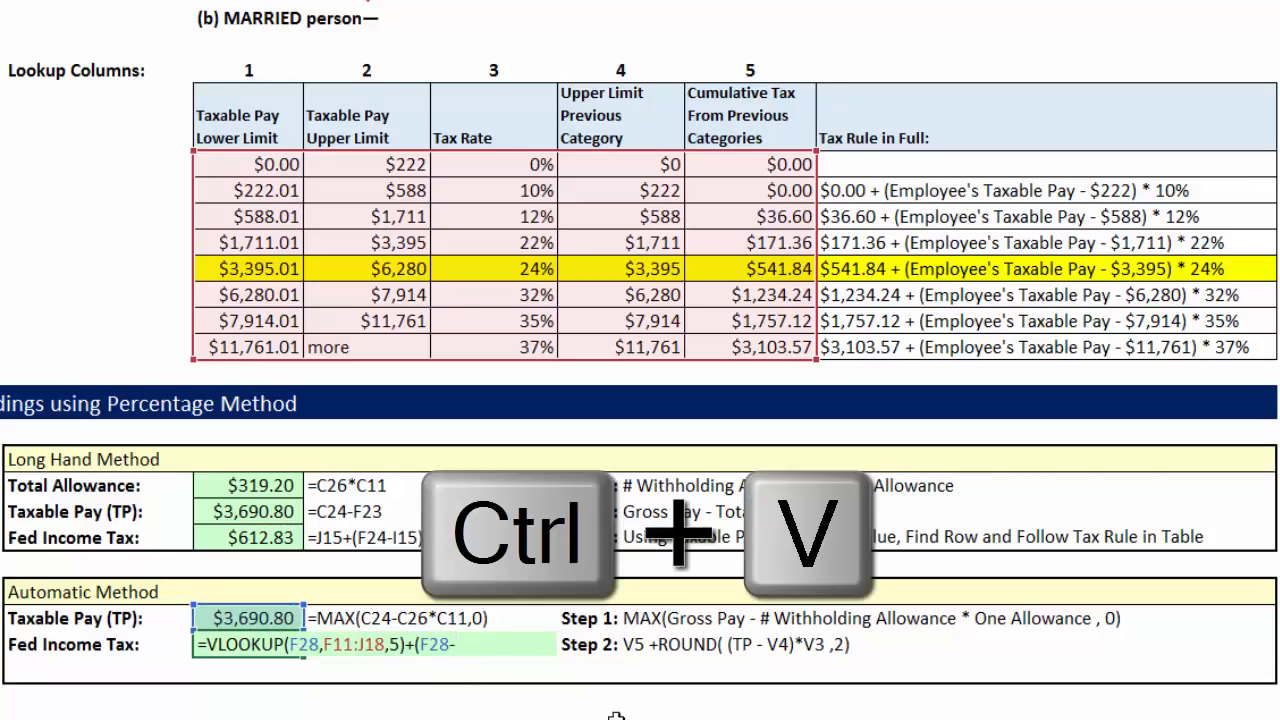
{"action": "left_click", "coordinate": [641, 644]}
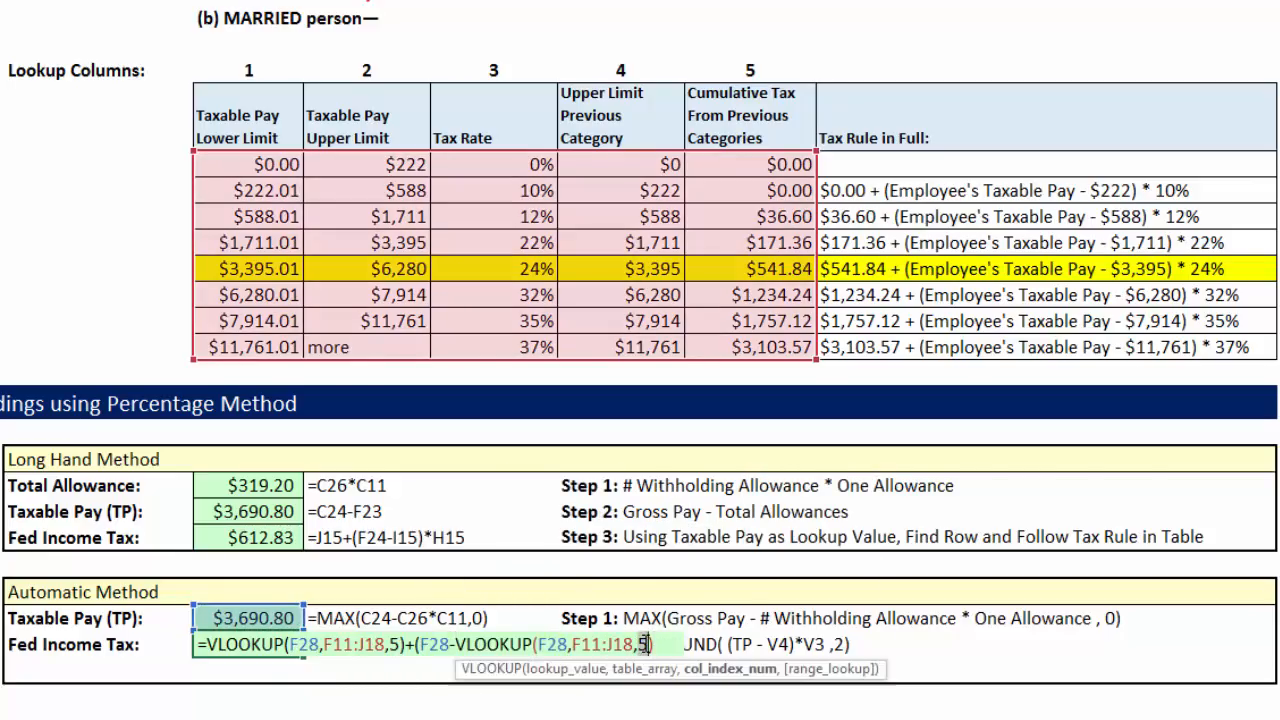
{"action": "key", "text": "BackSpace"}
{"action": "type", "text": "4"}
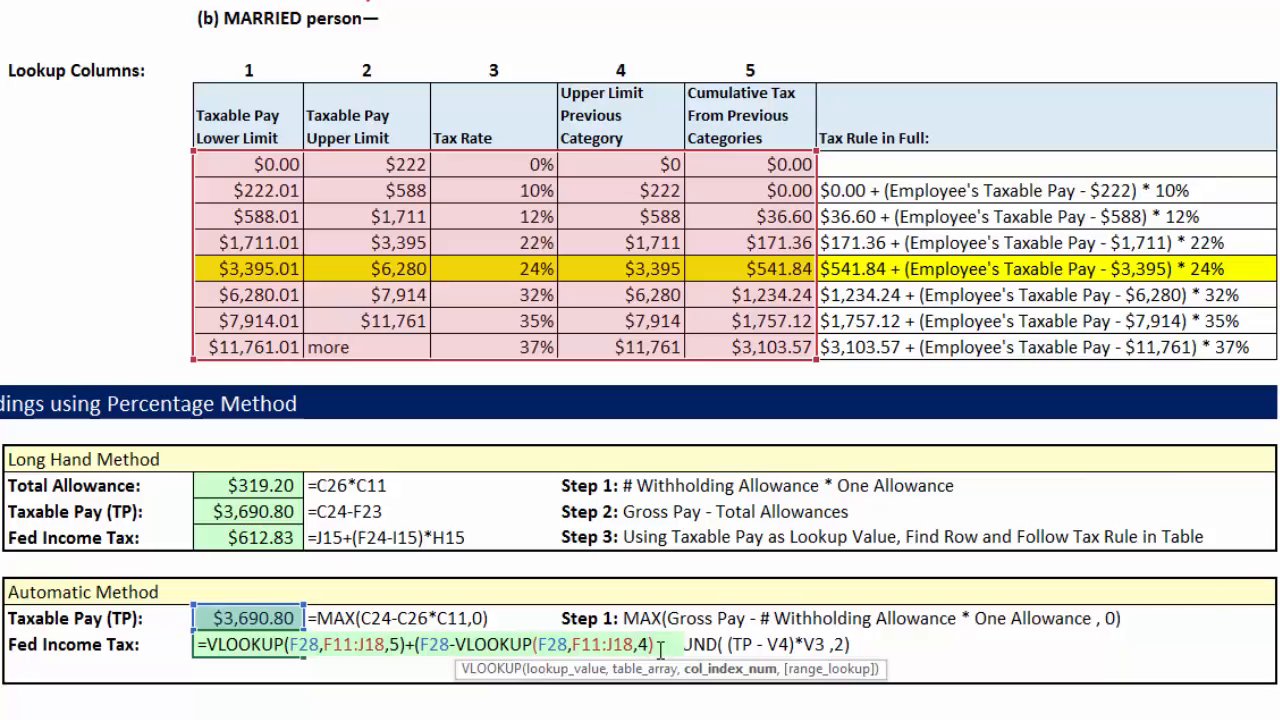
{"action": "key", "text": "Right"}
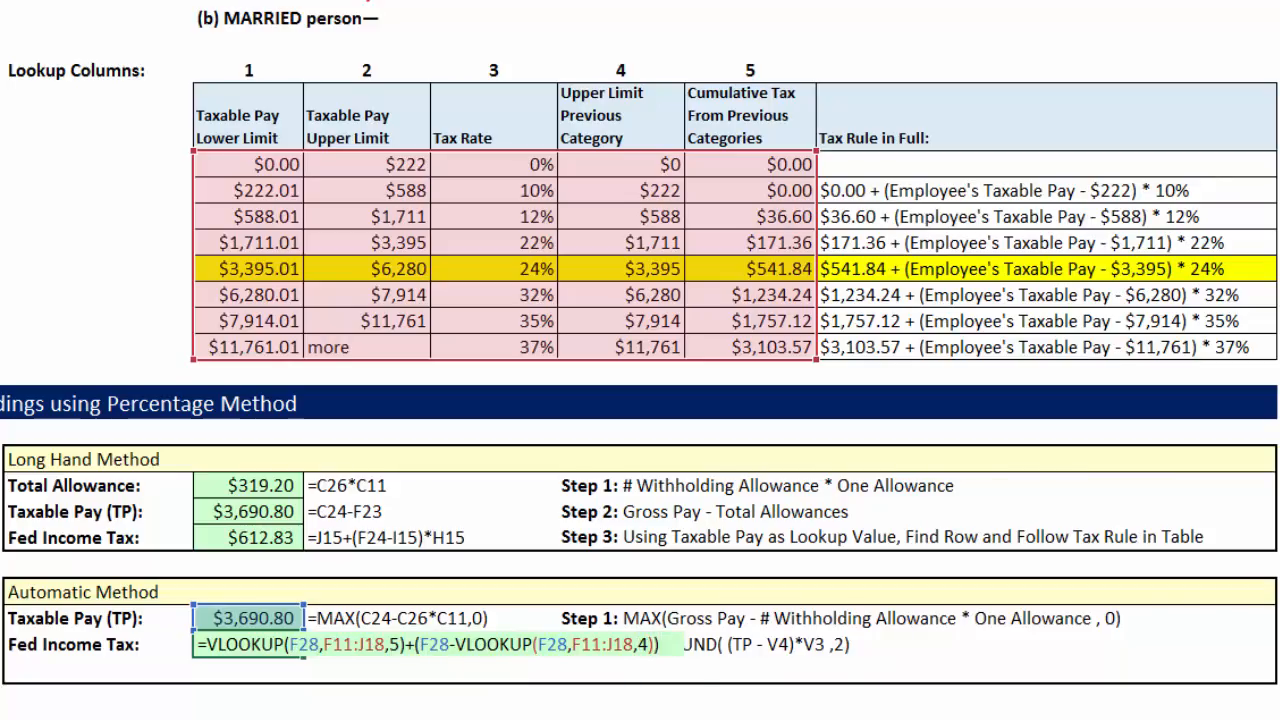
- Multiply the F29 difference by the tax rate lookup *VLOOKUP(F28,F11:J18,3) and enter the formula
{"action": "key", "text": "ctrl+v"}
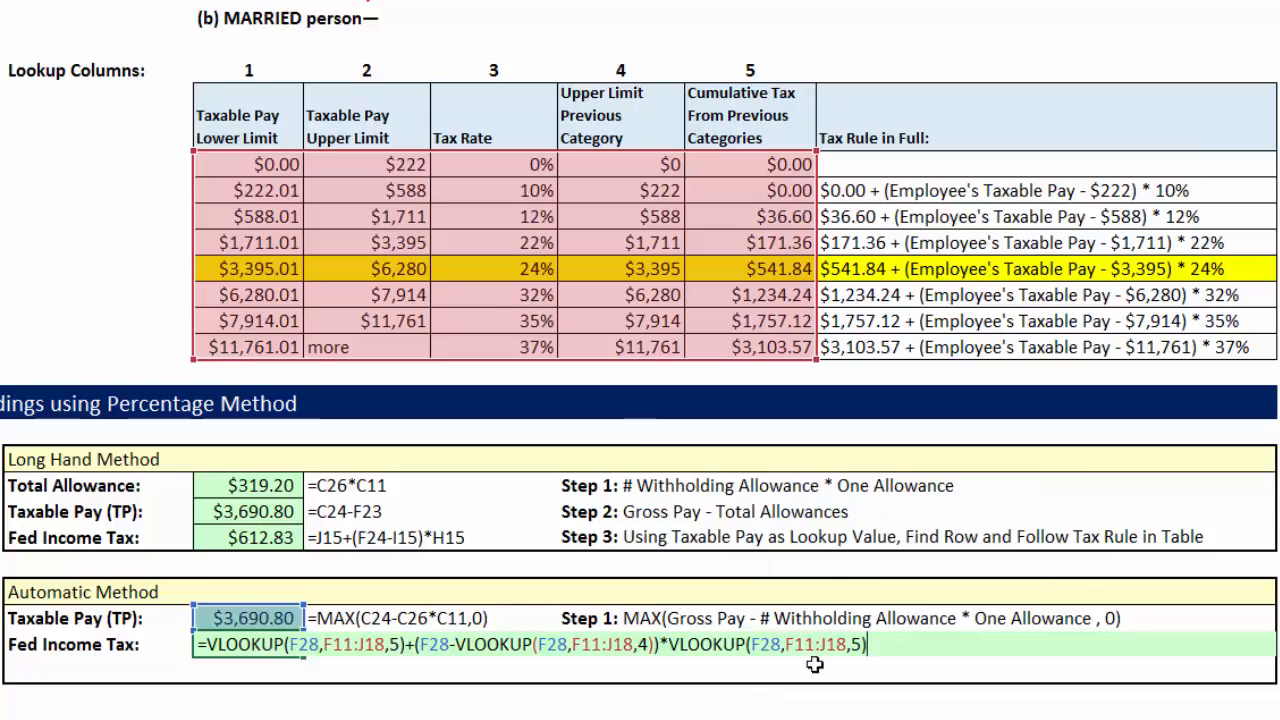
{"action": "left_click", "coordinate": [858, 645]}
{"action": "key", "text": "BackSpace"}
{"action": "type", "text": "3"}
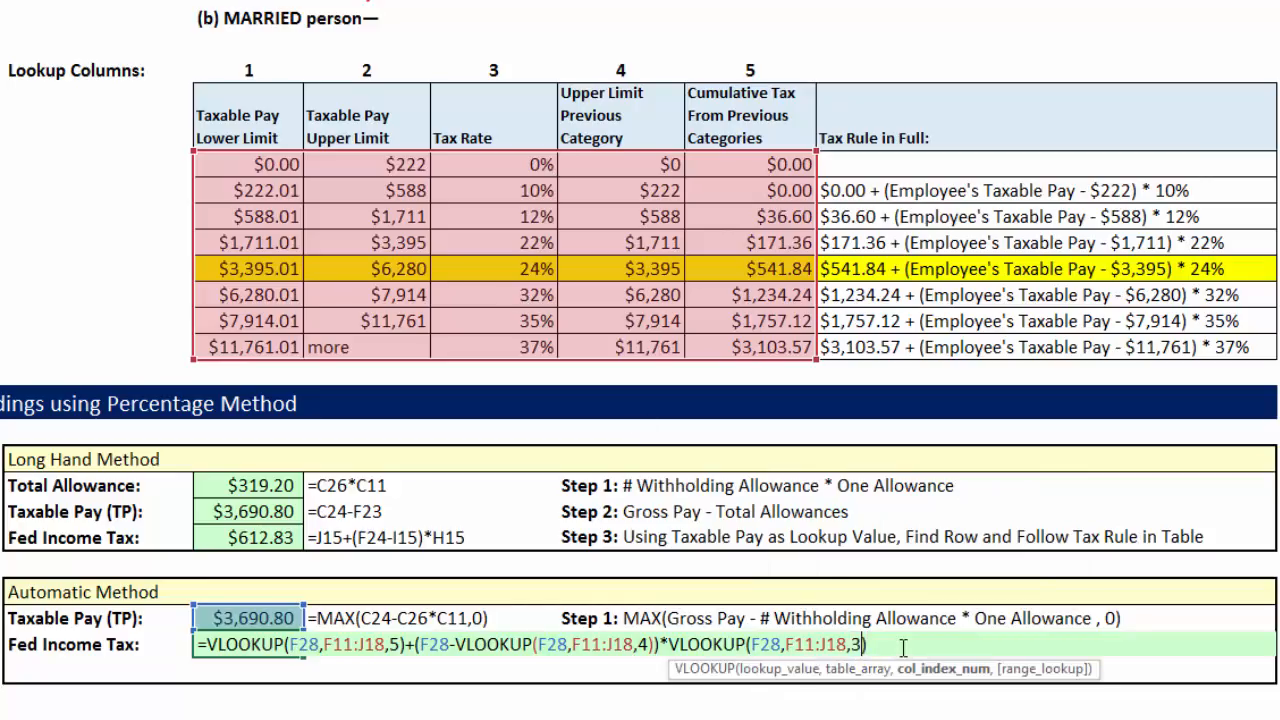
{"action": "key", "text": "ctrl+Return"}
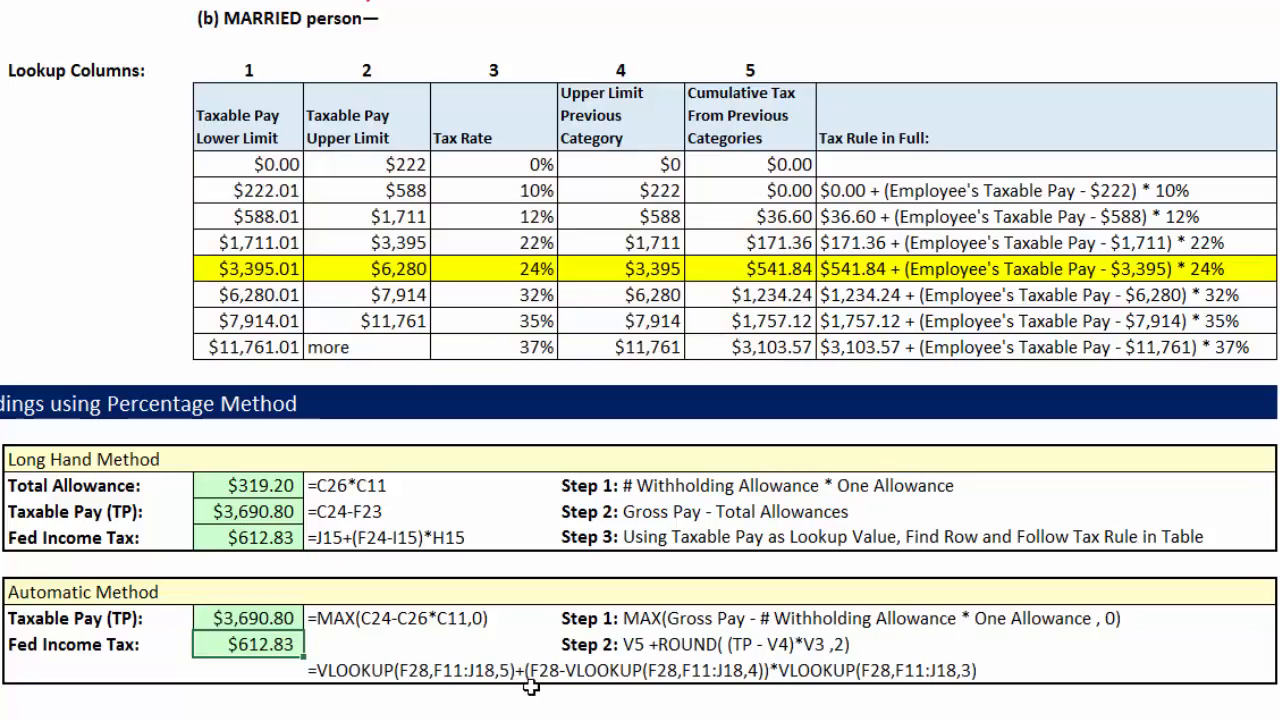
- Wrap the difference-times-rate part of the F29 formula in ROUND with 2 digits, and select the Gross Pay cell C24
{"action": "double_click", "coordinate": [262, 645]}
{"action": "left_click", "coordinate": [417, 645]}
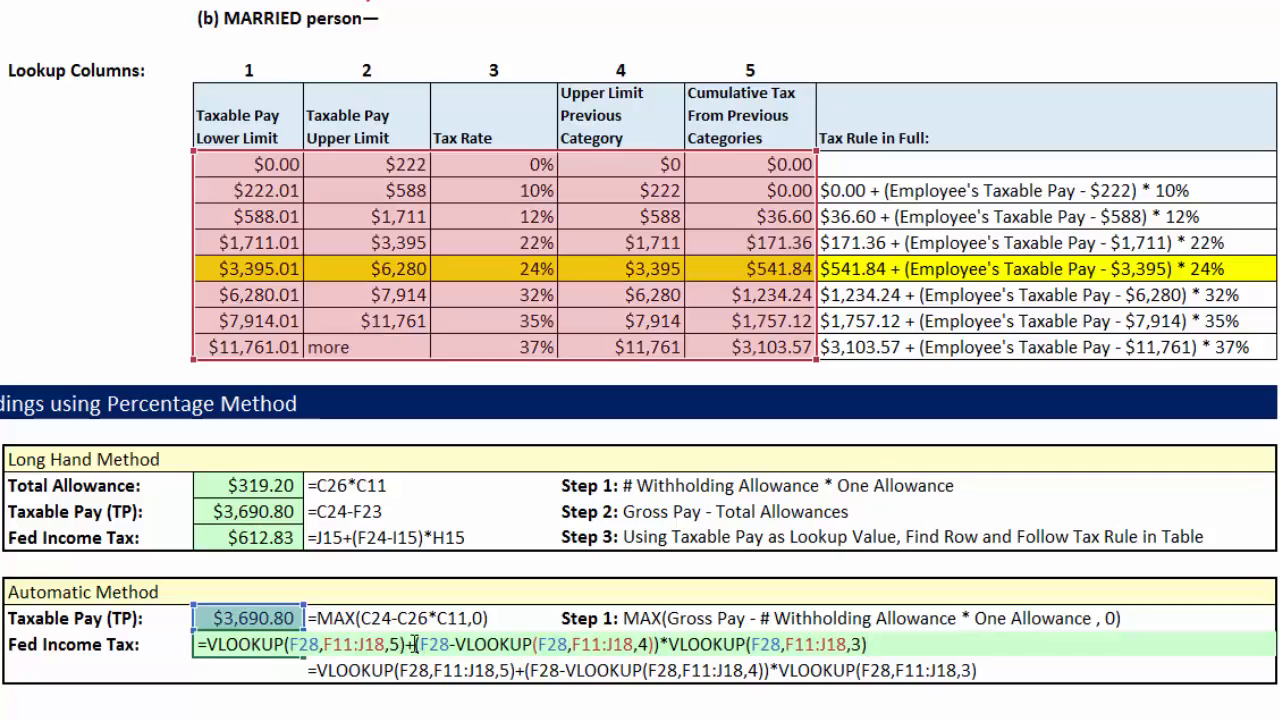
{"action": "type", "text": "ROUND("}
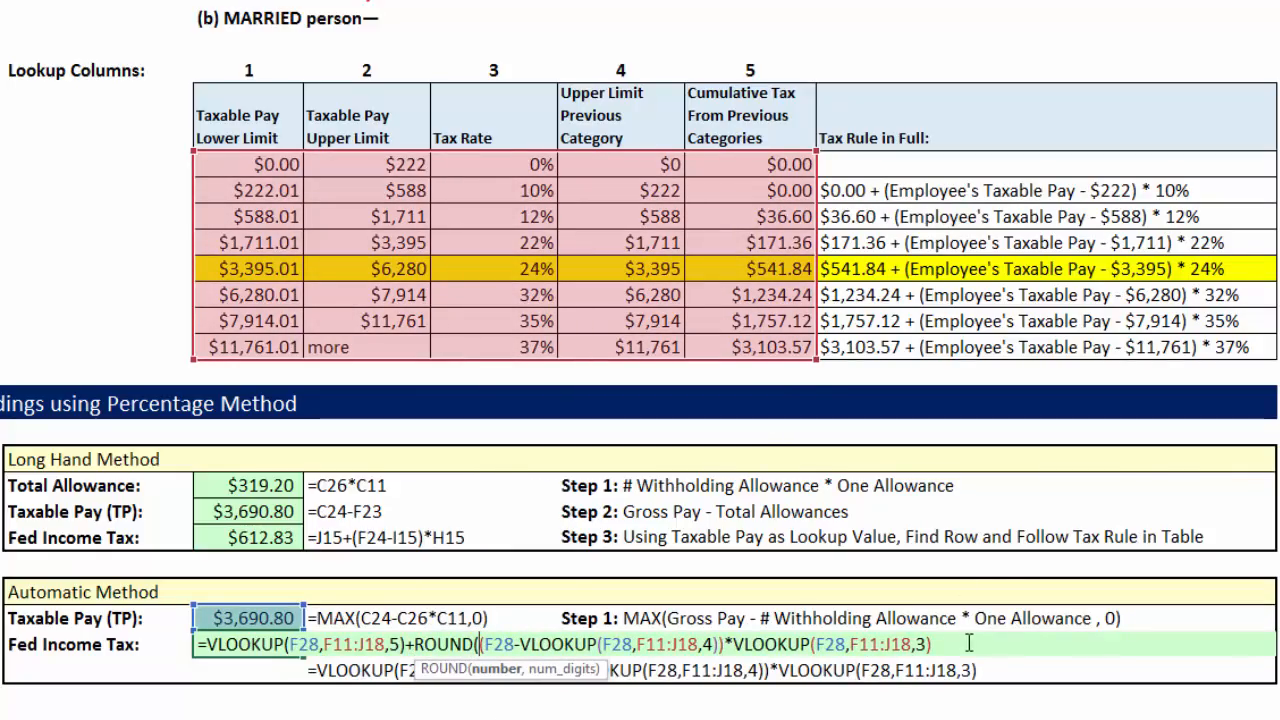
{"action": "type", "text": ","}
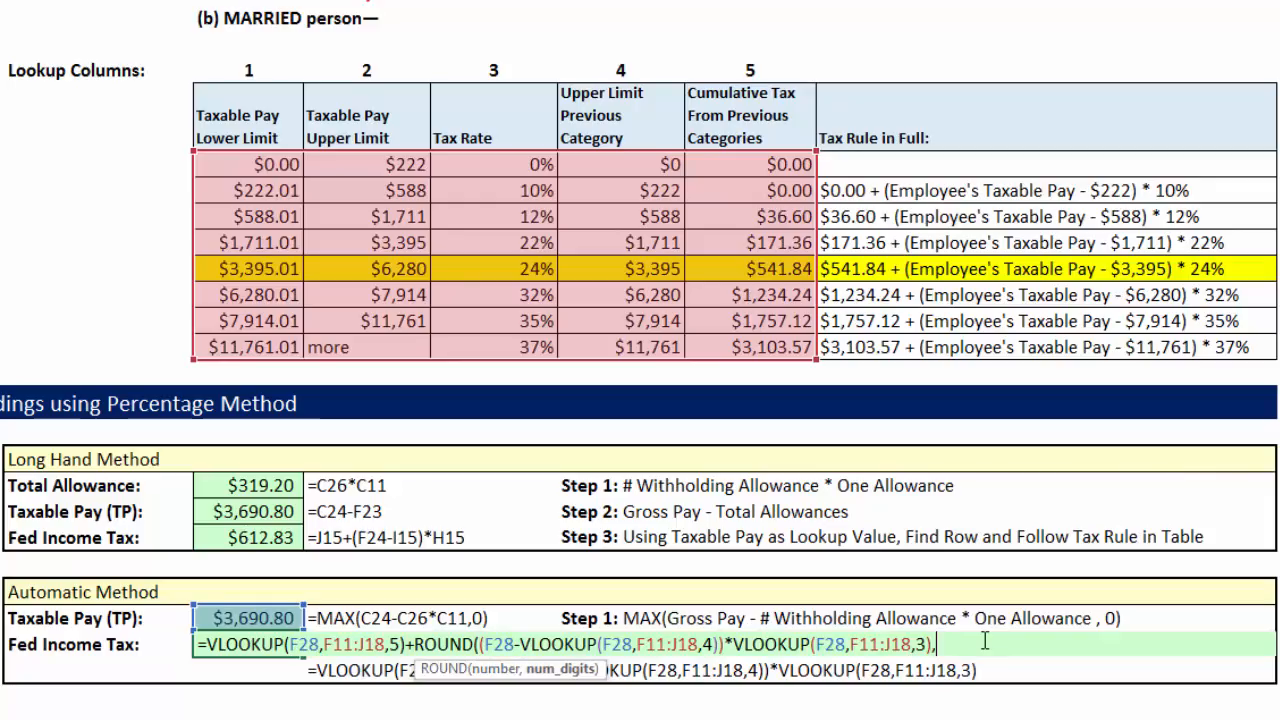
{"action": "type", "text": "2)"}
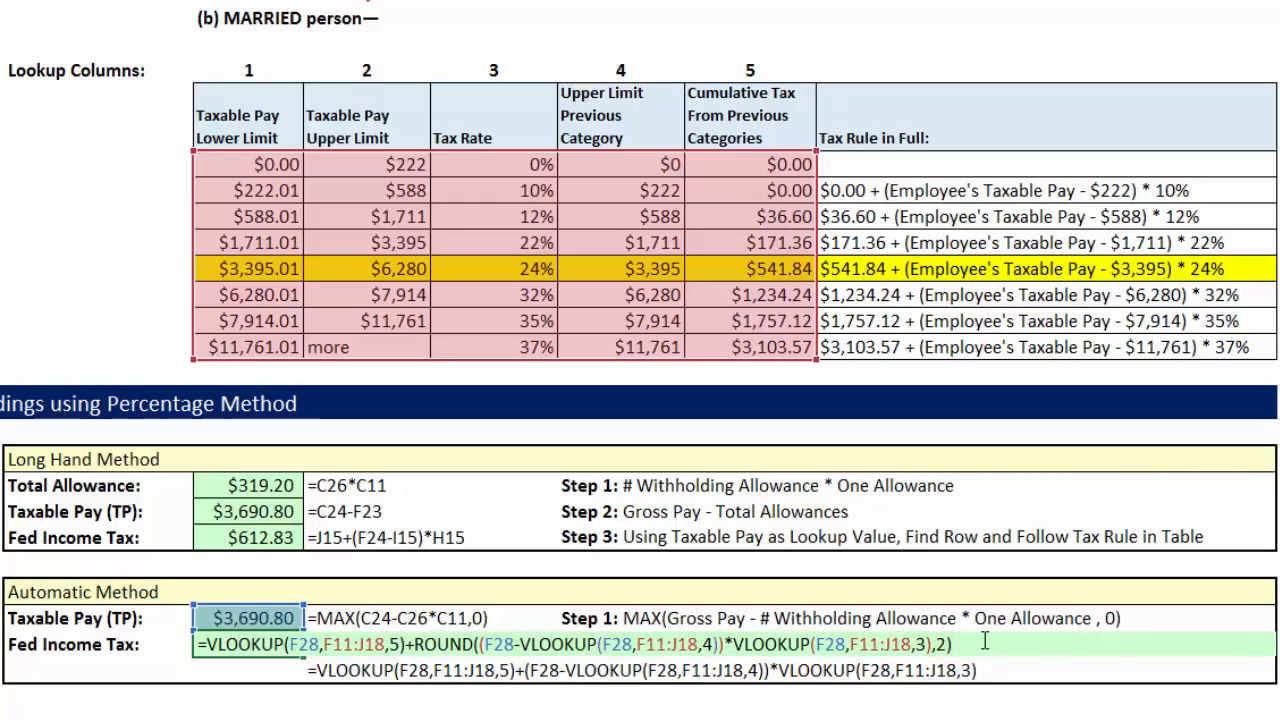
{"action": "key", "text": "Return"}
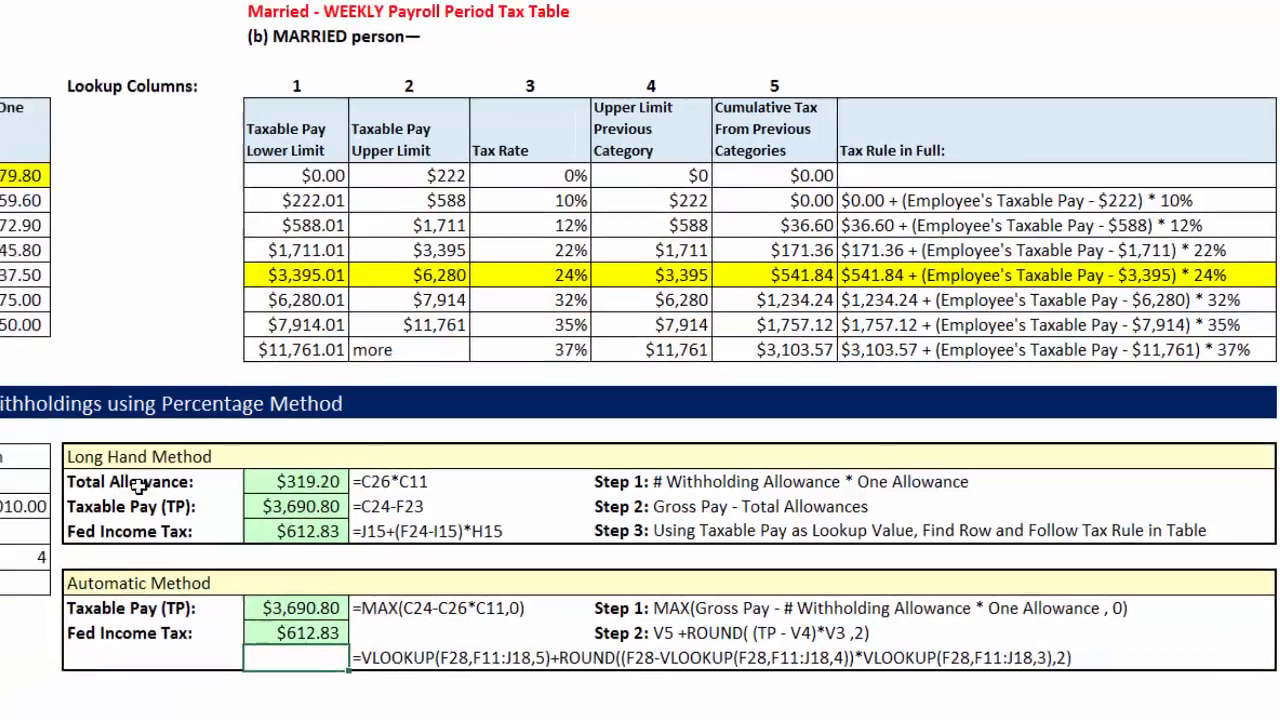
{"action": "left_click", "coordinate": [229, 486]}
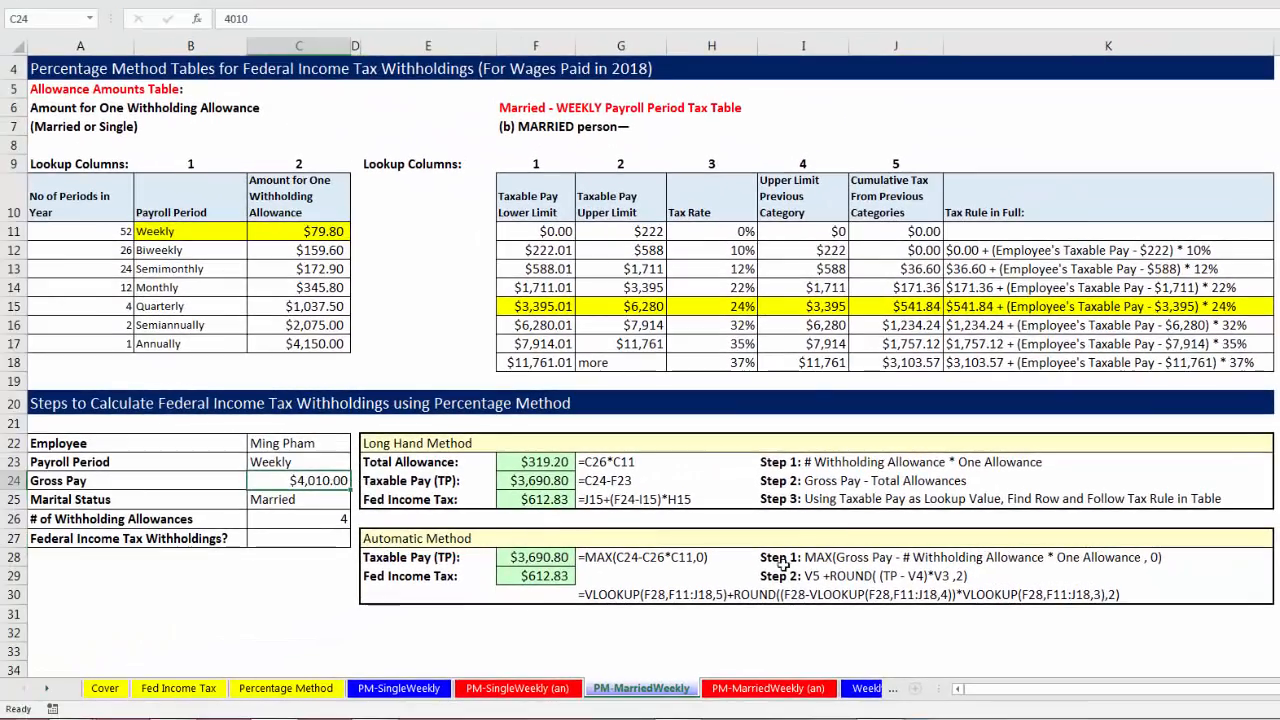
- Test the withholding formulas with gross pays of 55 and 13000 in C24, and undo both entries
{"action": "type", "text": "55"}
{"action": "key", "text": "ctrl+Return"}
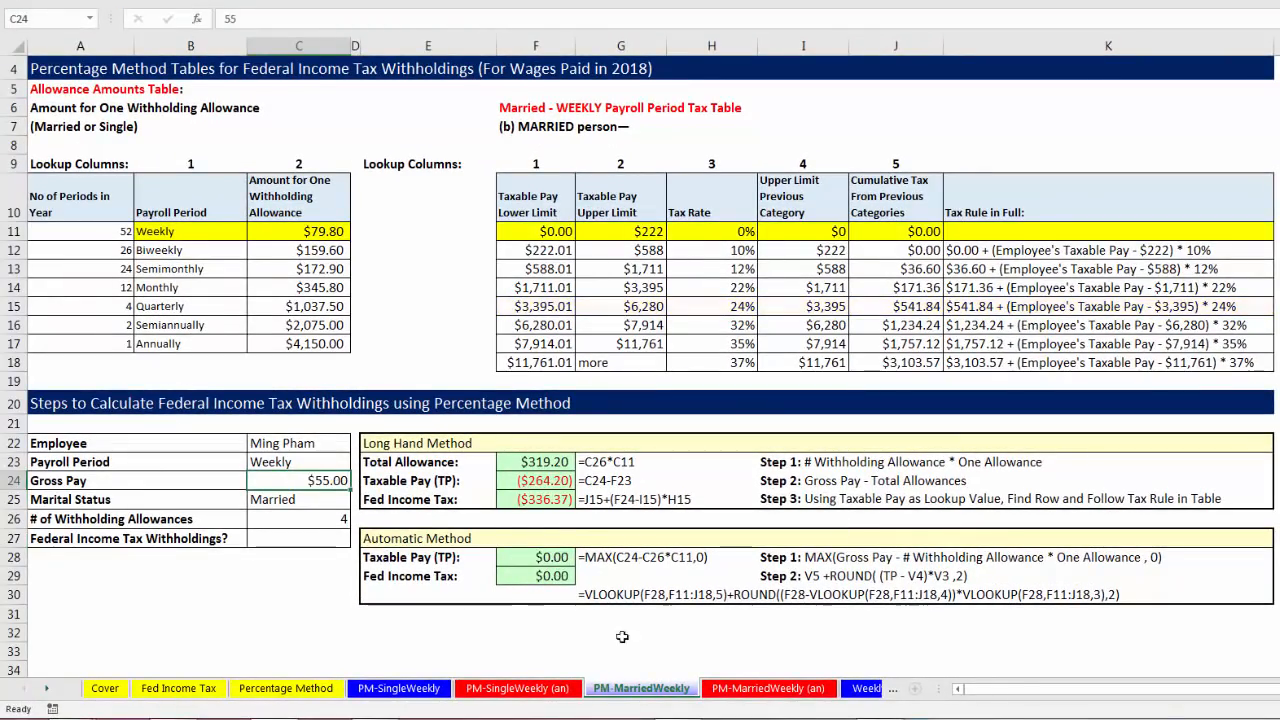
{"action": "type", "text": "13000"}
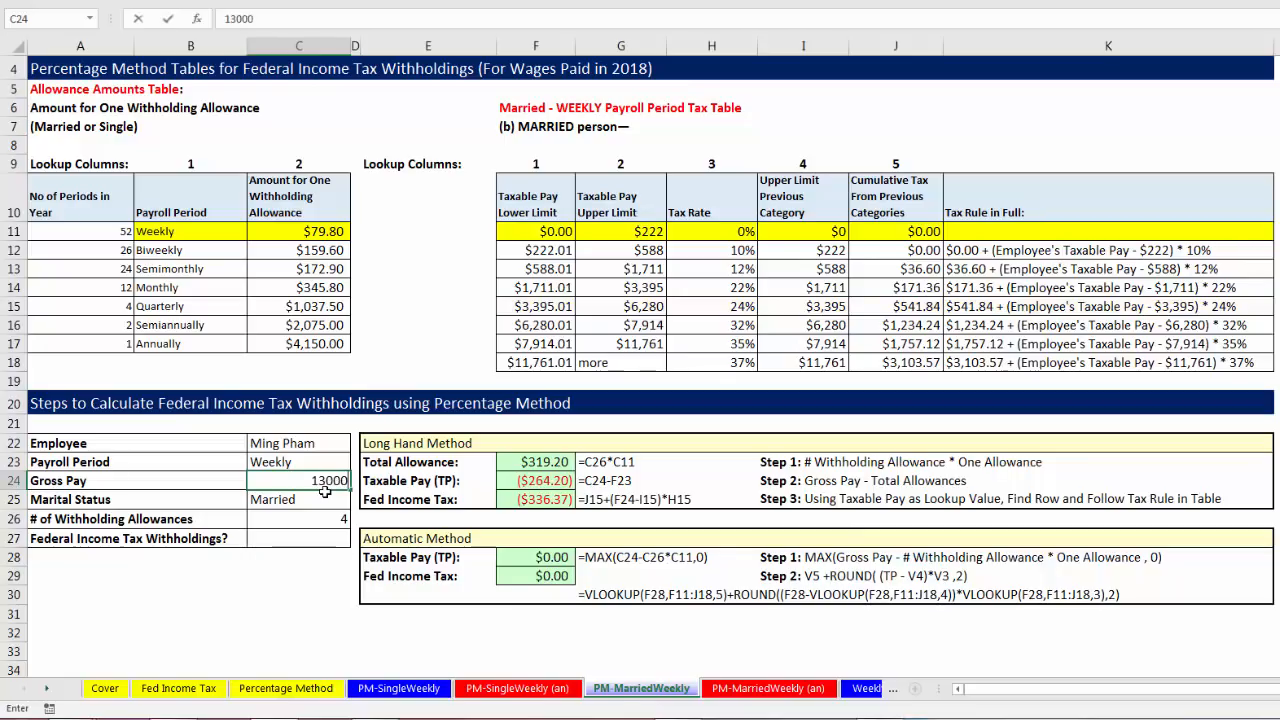
{"action": "key", "text": "ctrl+Return"}
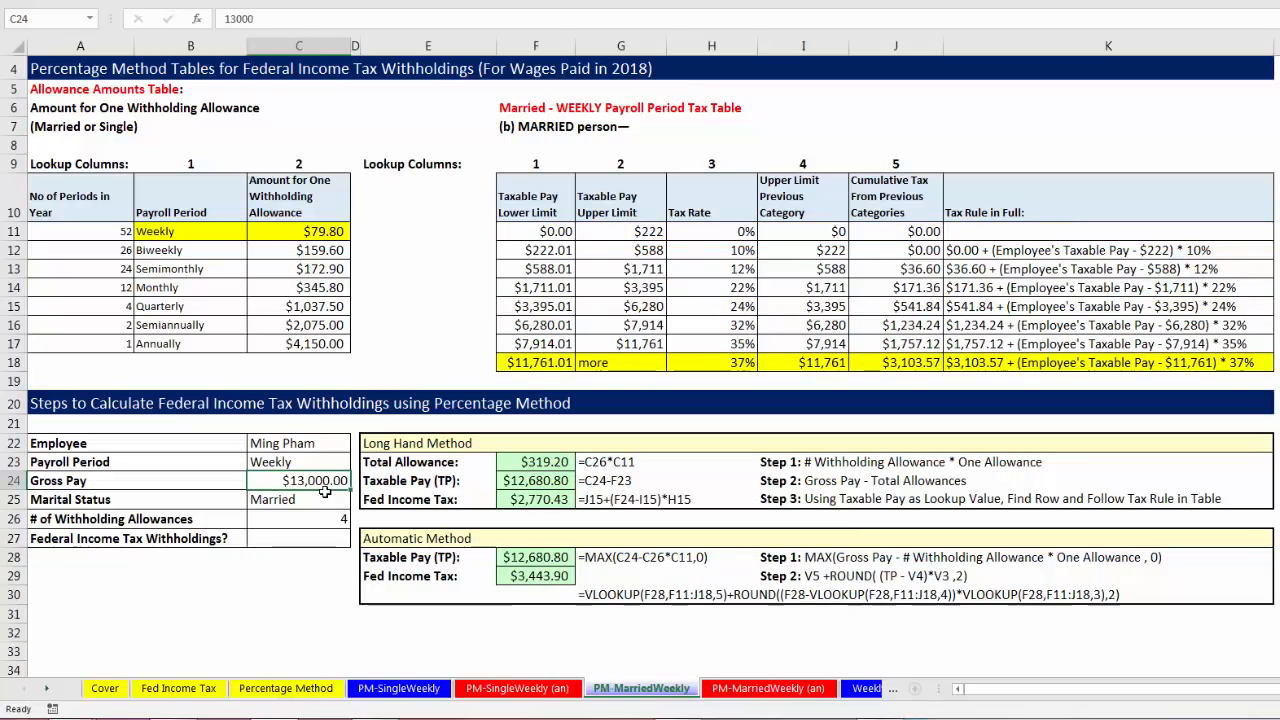
{"action": "left_click", "coordinate": [310, 446]}
{"action": "left_click", "coordinate": [323, 483]}
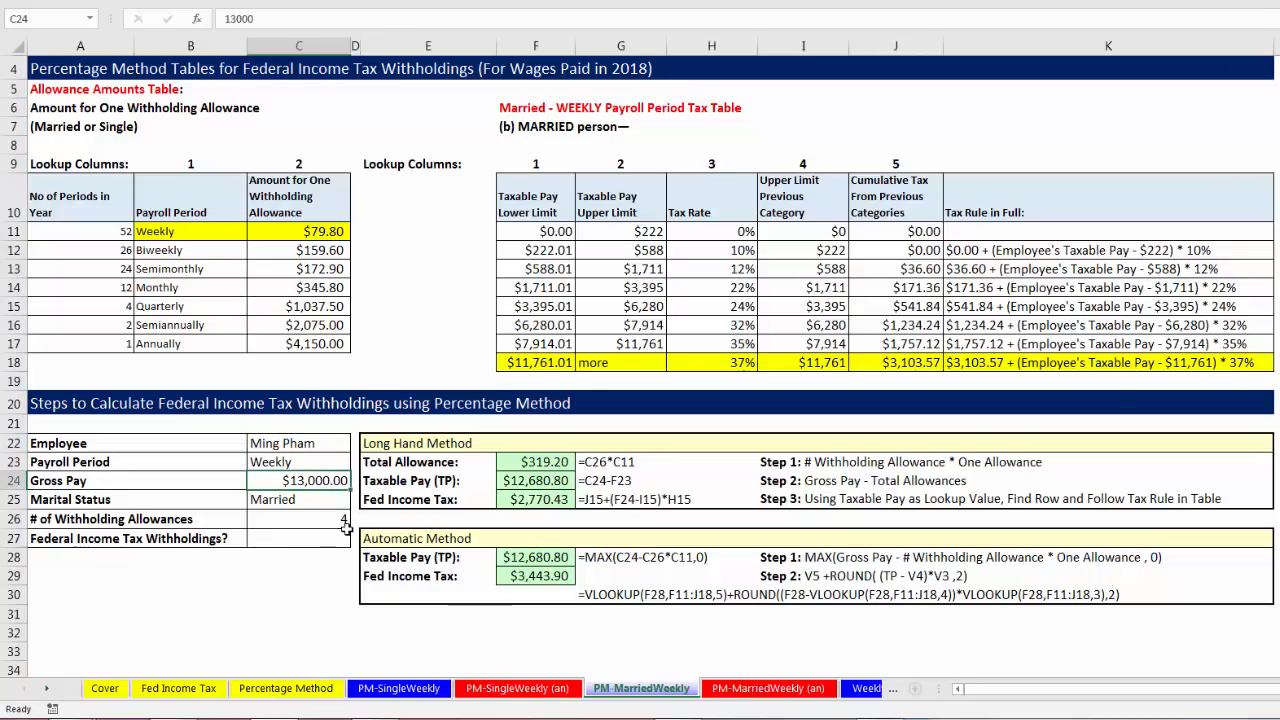
{"action": "key", "text": "ctrl+z"}
{"action": "key", "text": "ctrl+z"}
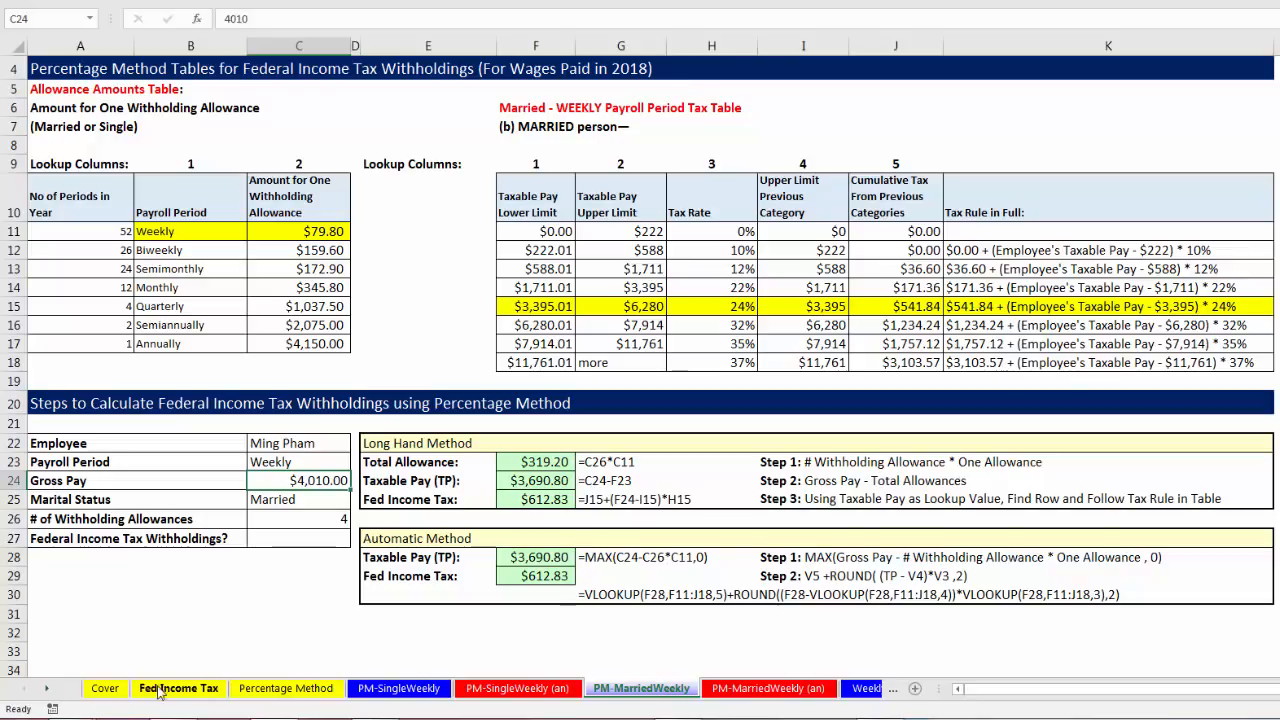
- Switch to the Weekly Payroll Table S sheet
{"action": "left_click", "coordinate": [48, 688]}
{"action": "left_click", "coordinate": [48, 688]}
{"action": "left_click", "coordinate": [48, 688]}
{"action": "left_click", "coordinate": [48, 688]}
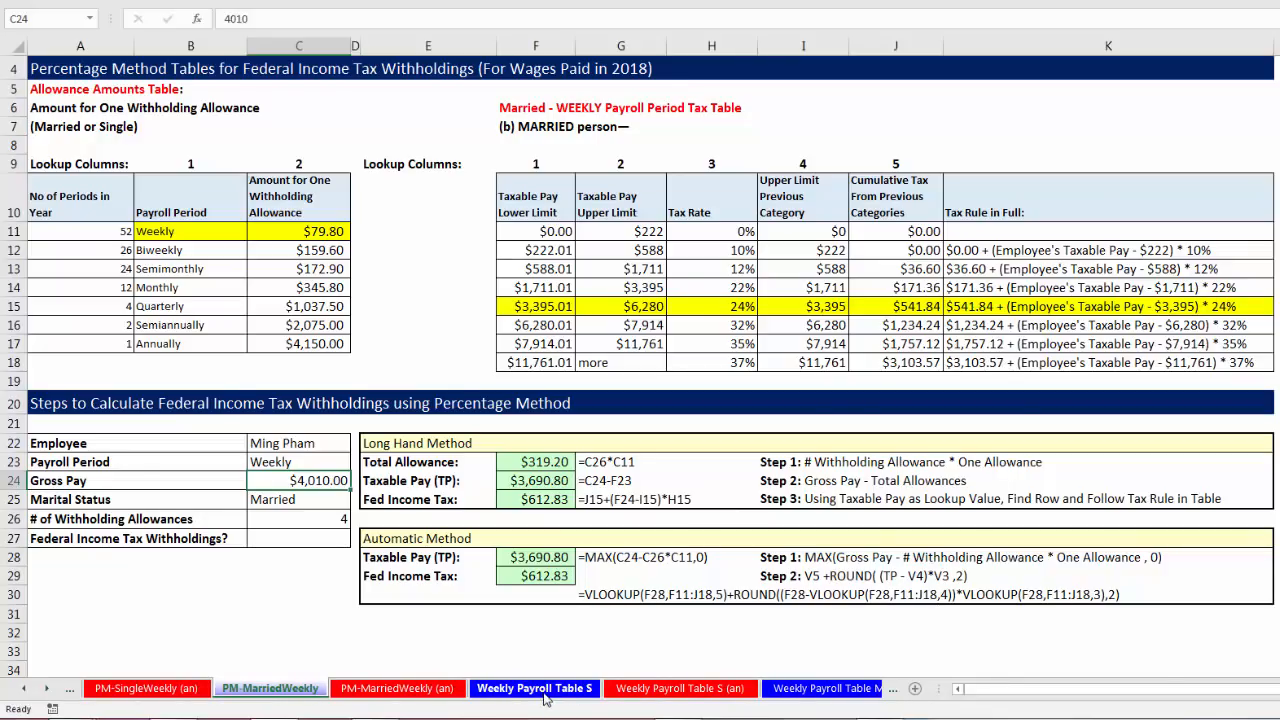
{"action": "left_click", "coordinate": [545, 694]}
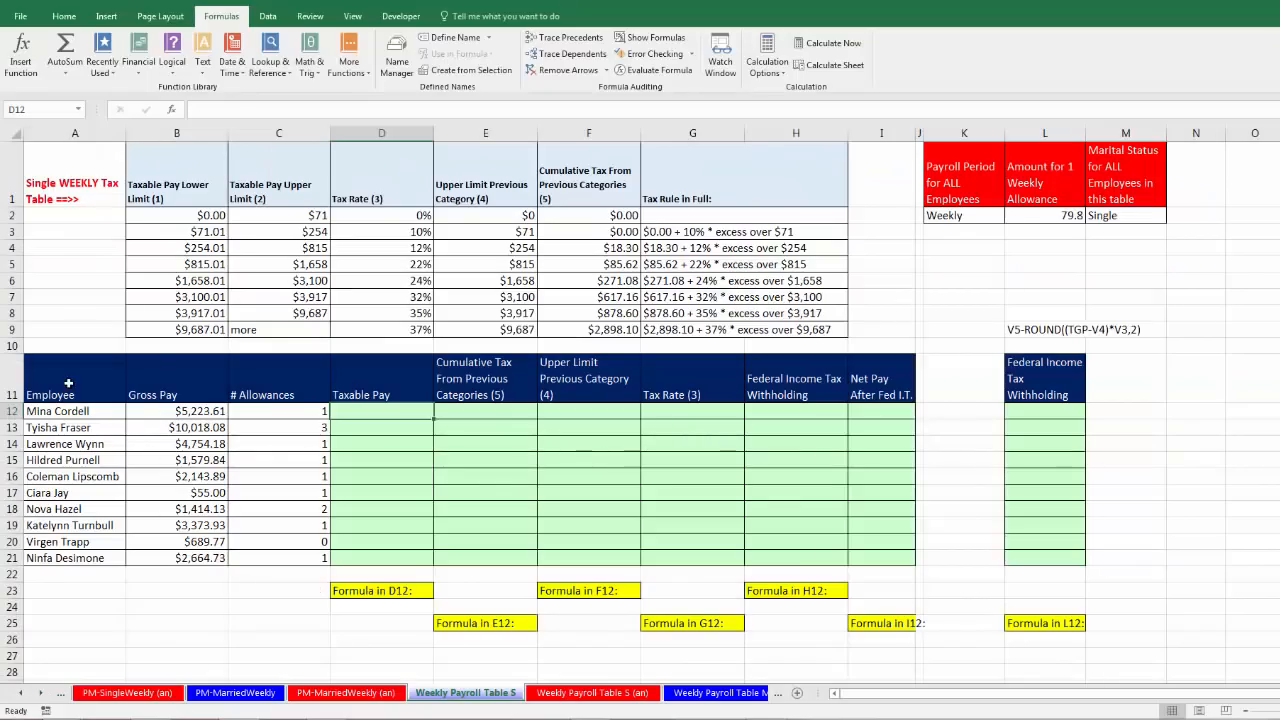
- Examine the employee list and tax table here and on the Weekly Payroll Table M sheet, and return to Weekly Payroll Table S
{"action": "left_click_drag", "start_coordinate": [68, 383], "coordinate": [88, 558]}
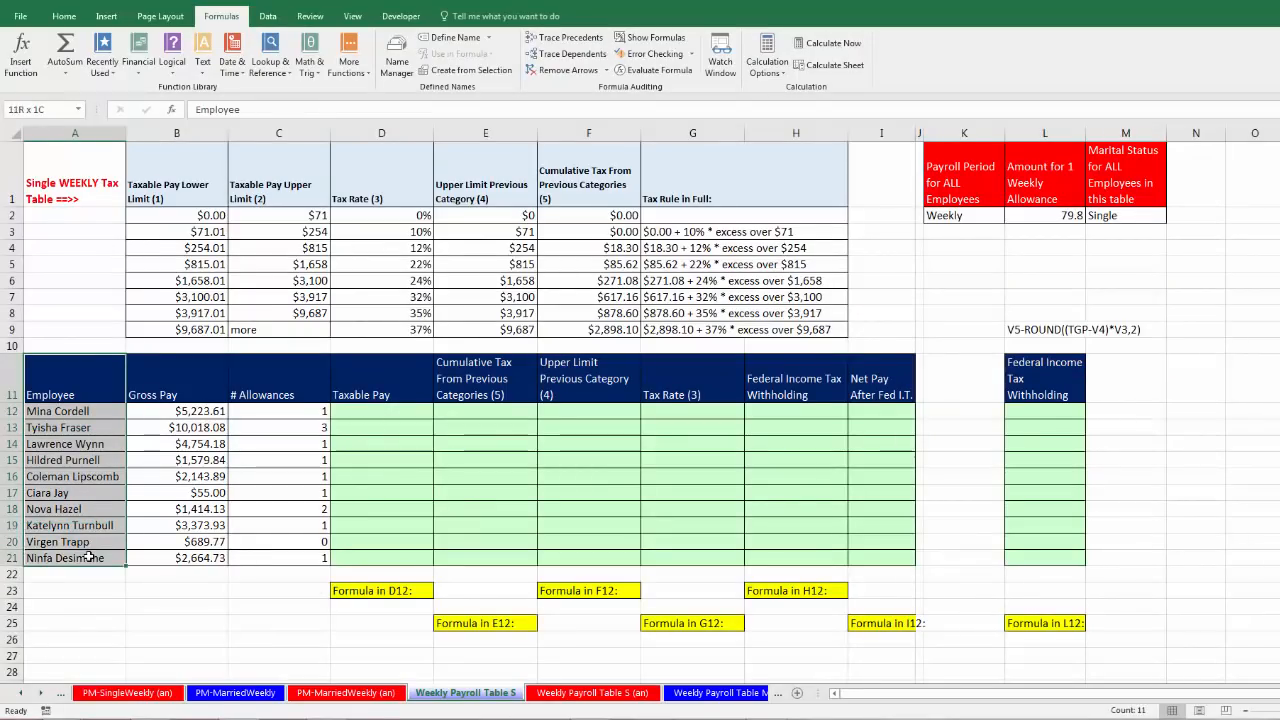
{"action": "left_click_drag", "start_coordinate": [168, 182], "coordinate": [788, 332]}
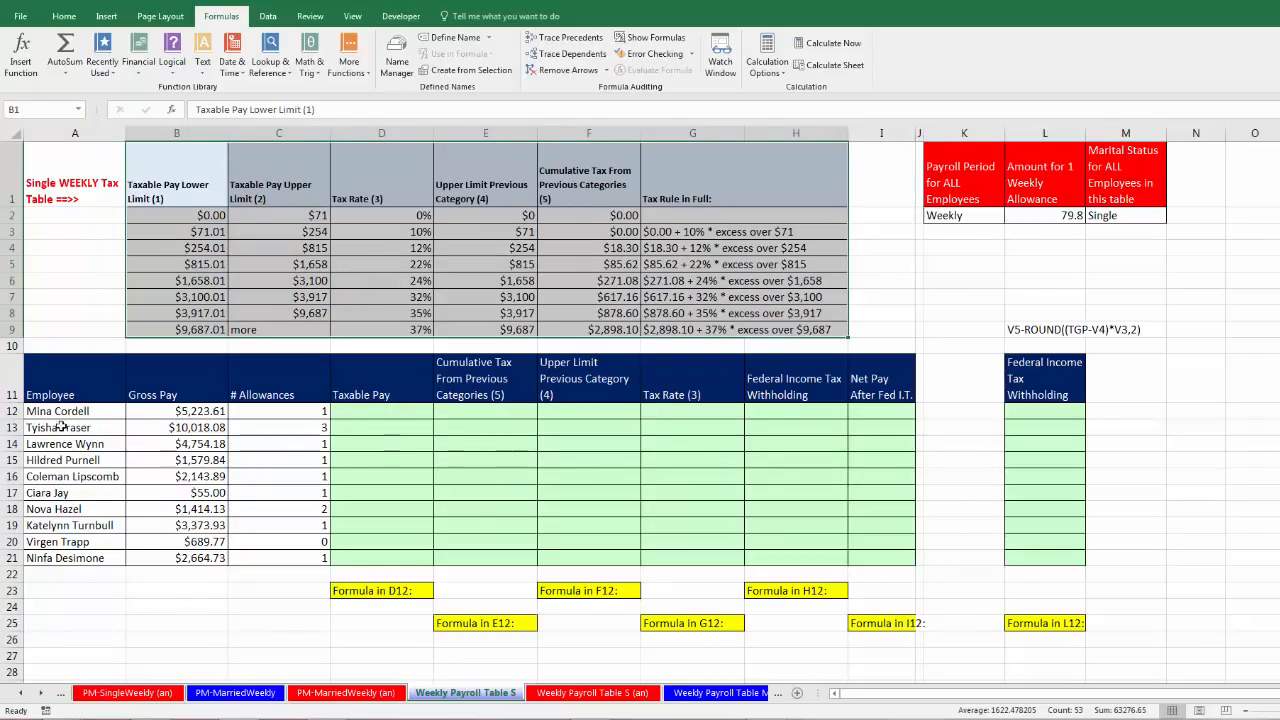
{"action": "left_click_drag", "start_coordinate": [58, 411], "coordinate": [78, 558]}
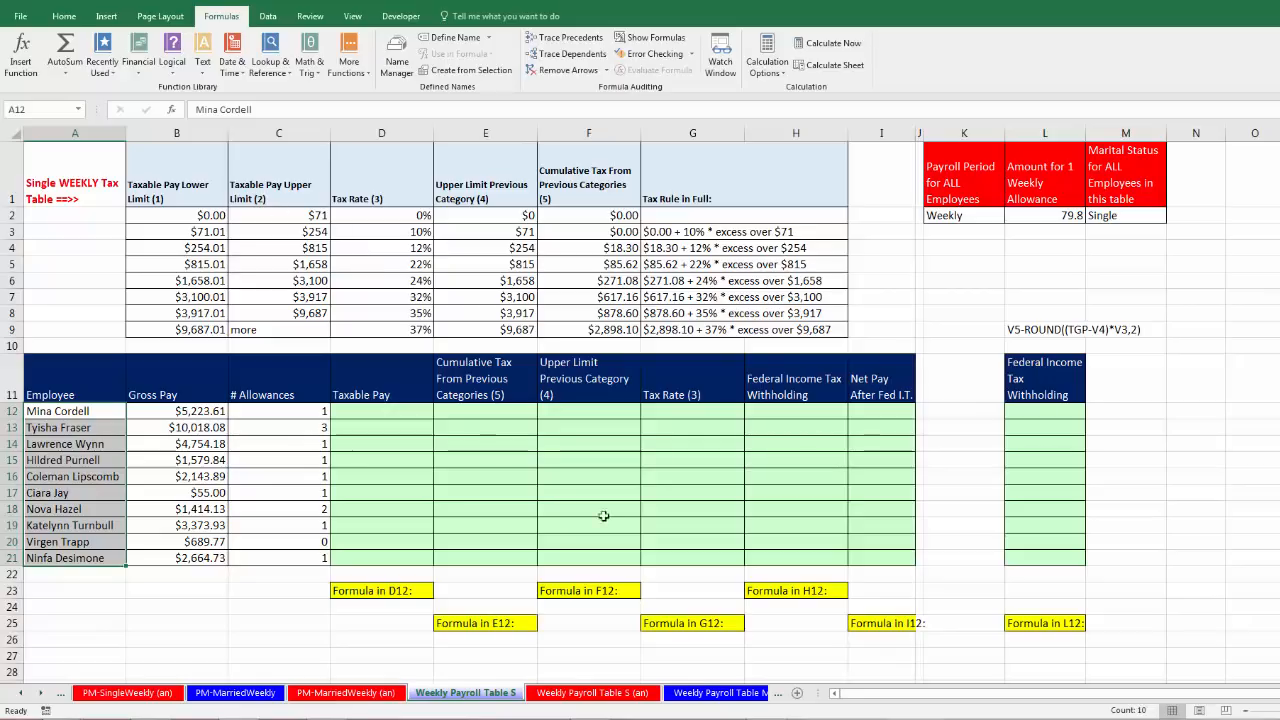
{"action": "left_click", "coordinate": [712, 693]}
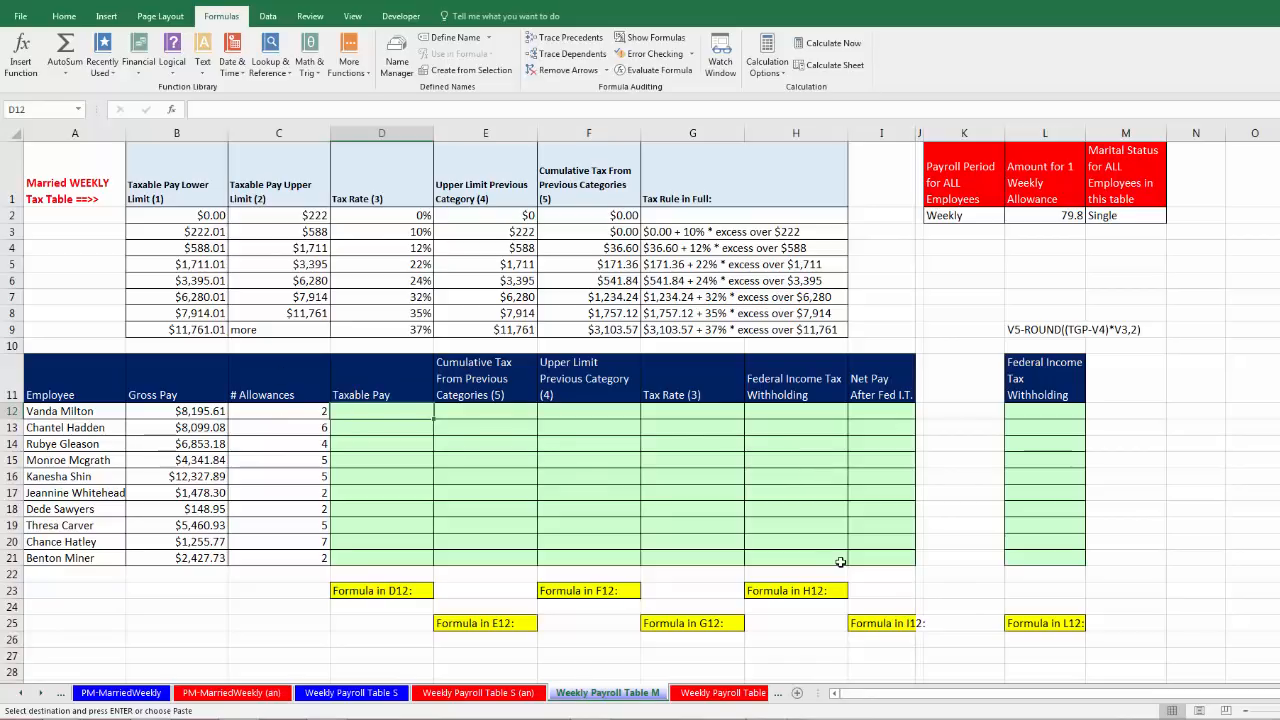
{"action": "left_click", "coordinate": [192, 188]}
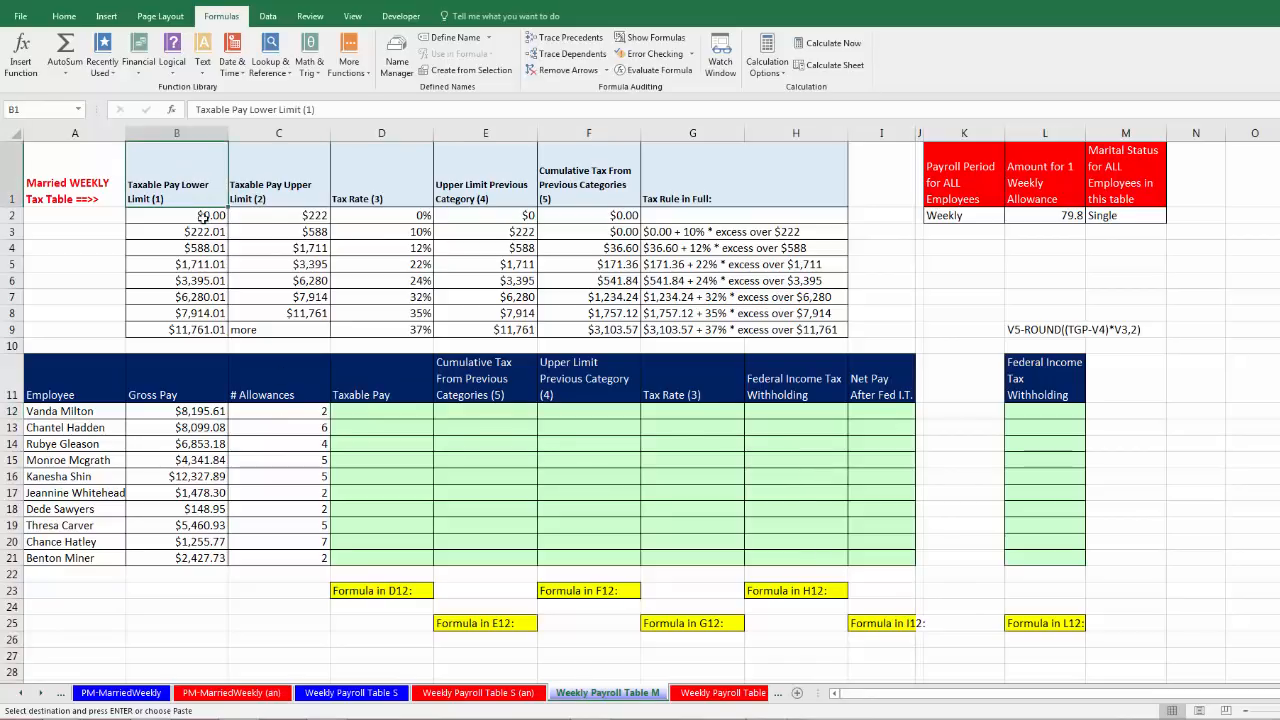
{"action": "left_click", "coordinate": [203, 215], "text": "shift"}
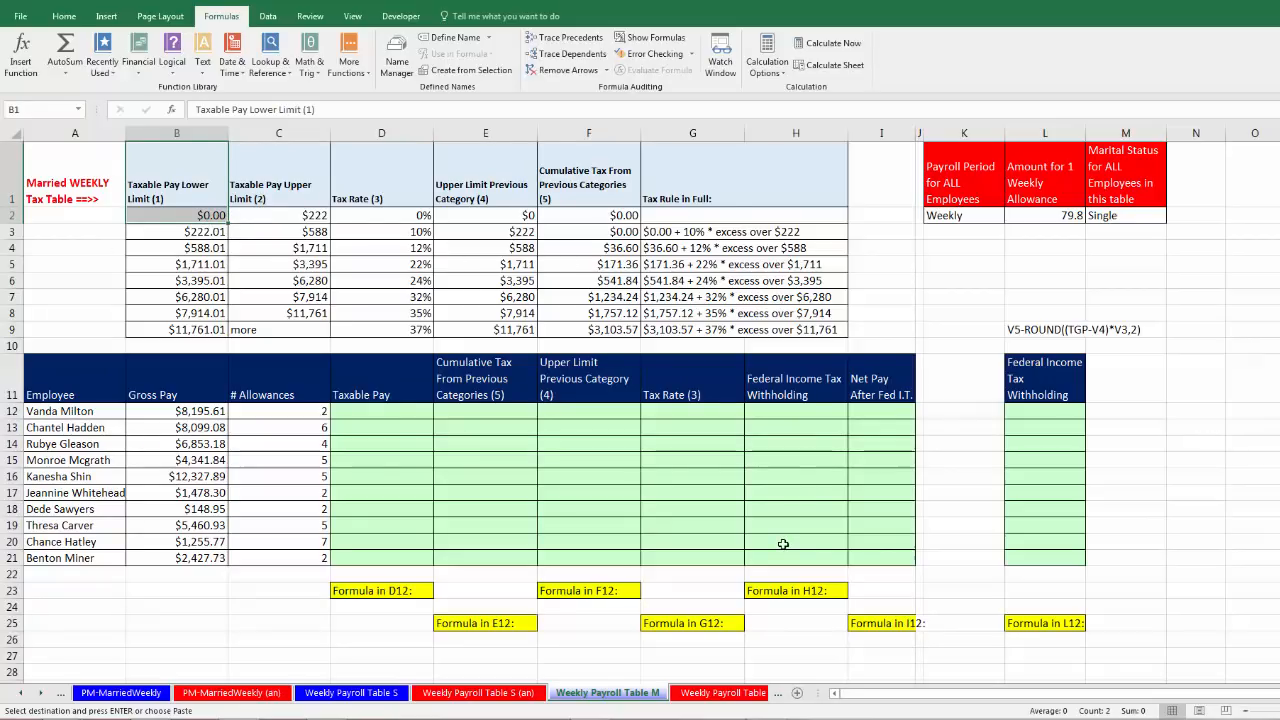
{"action": "left_click", "coordinate": [363, 696]}
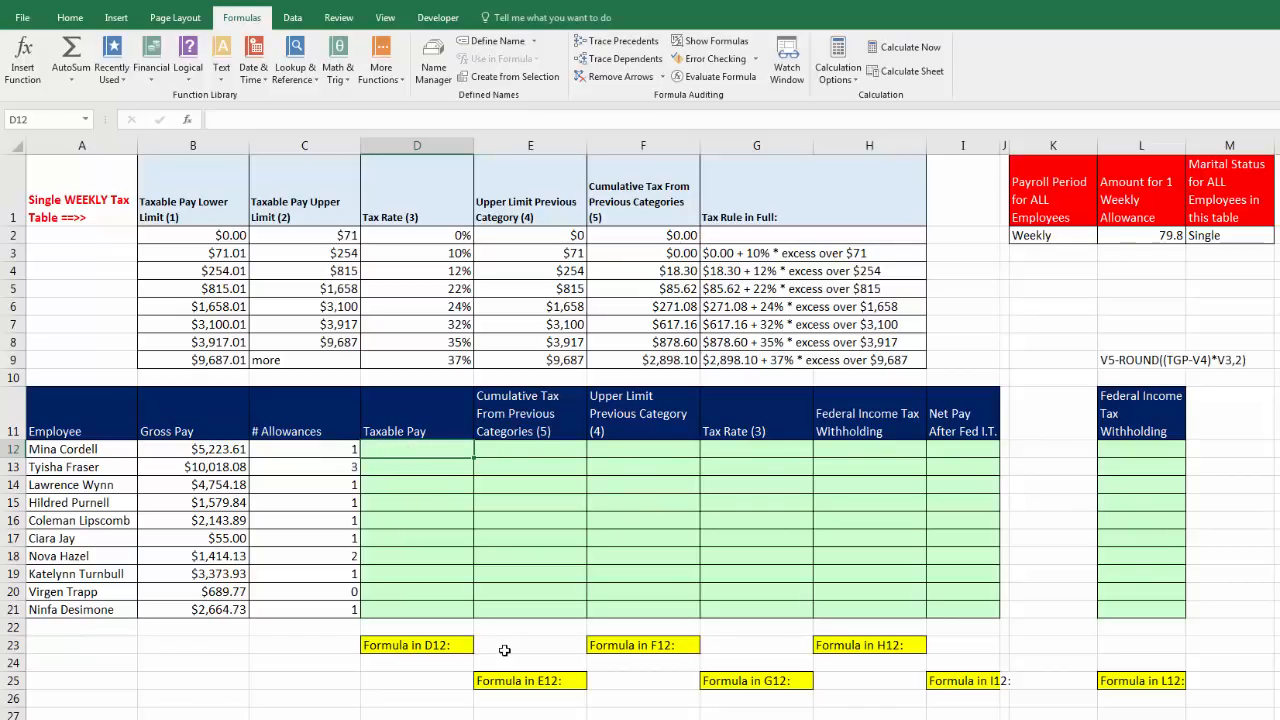
- Enter the Taxable Pay formula =B12-C12*$L$2 in D12, locking the weekly allowance reference
{"action": "type", "text": "="}
{"action": "key", "text": "Left"}
{"action": "key", "text": "Left"}
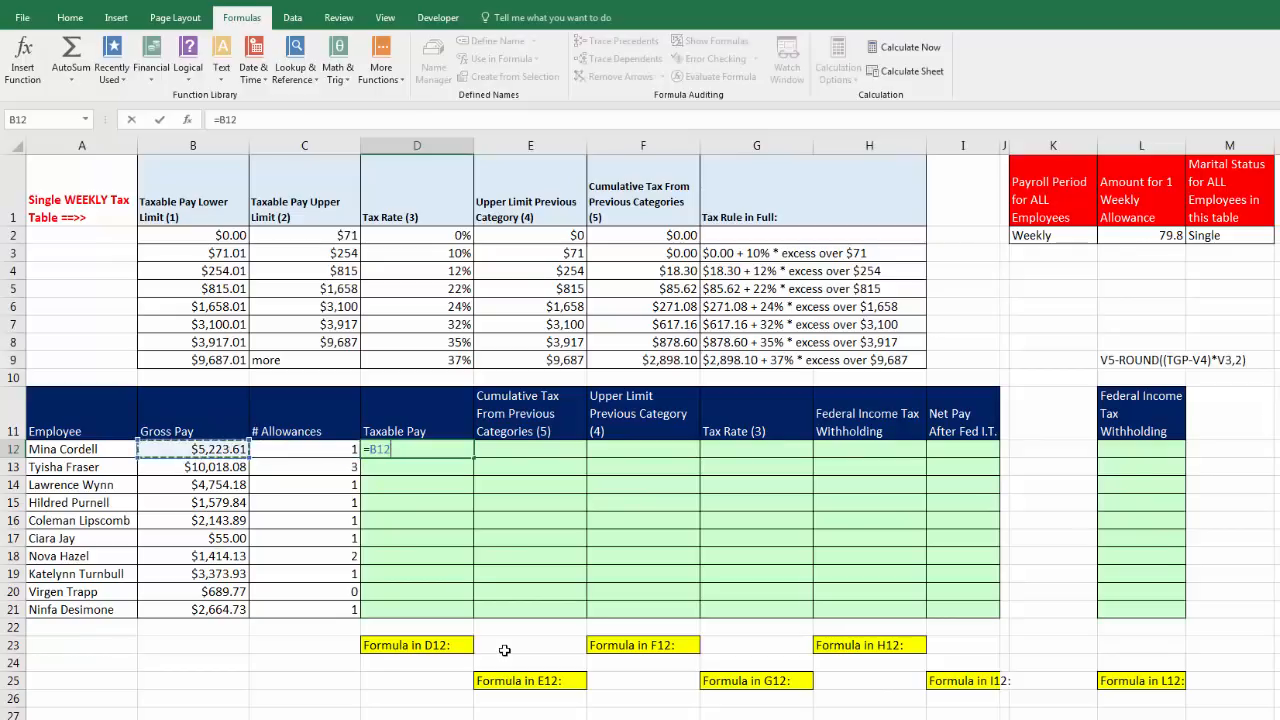
{"action": "type", "text": "-"}
{"action": "key", "text": "Left"}
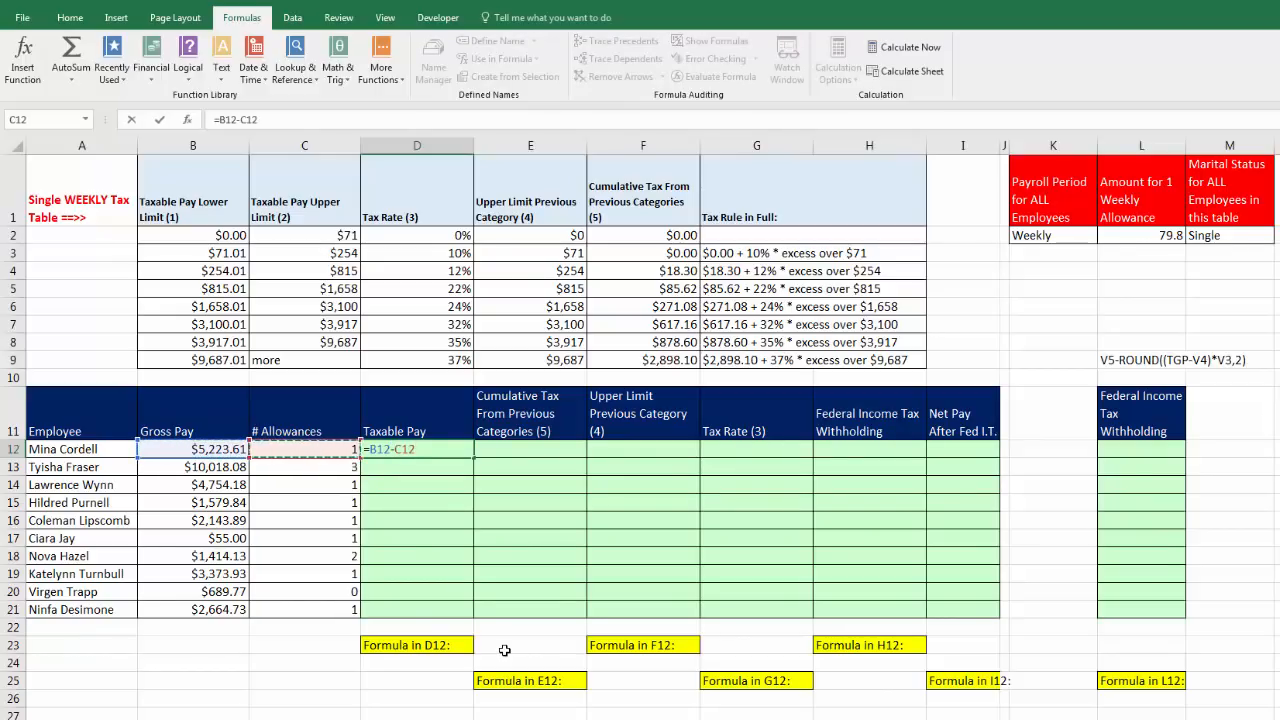
{"action": "type", "text": "*"}
{"action": "left_click", "coordinate": [1125, 236]}
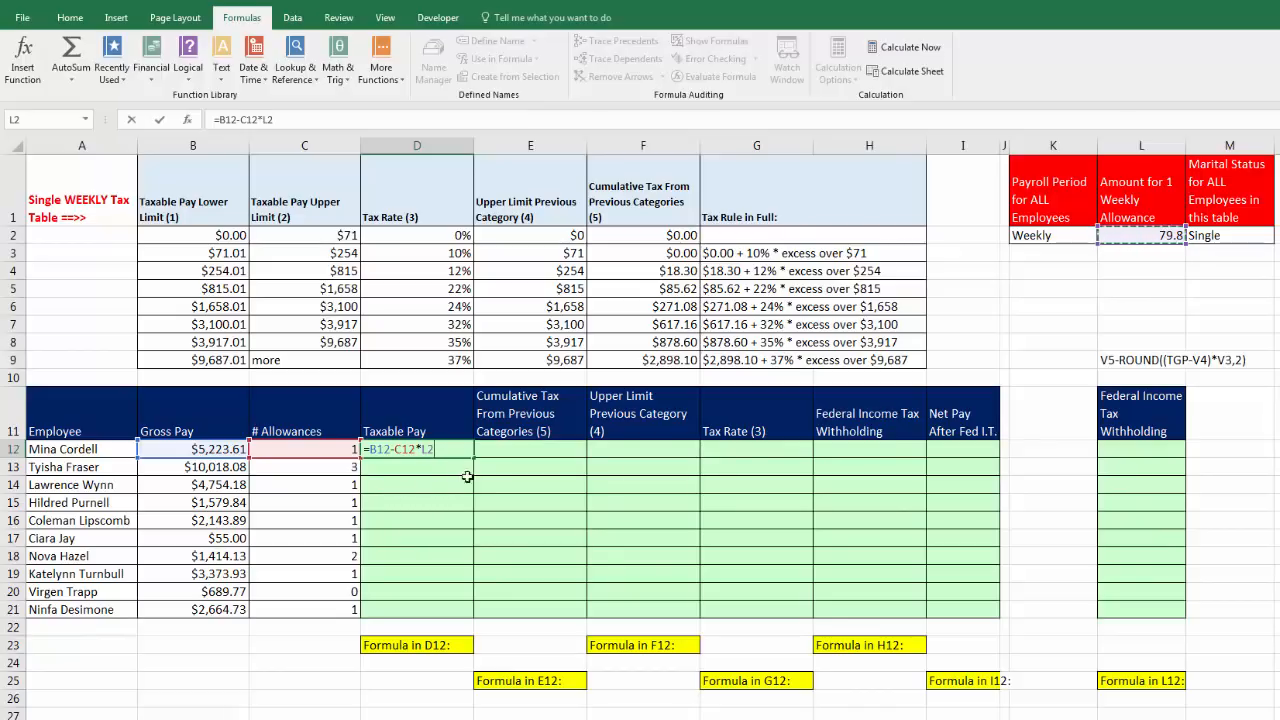
{"action": "key", "text": "F4"}
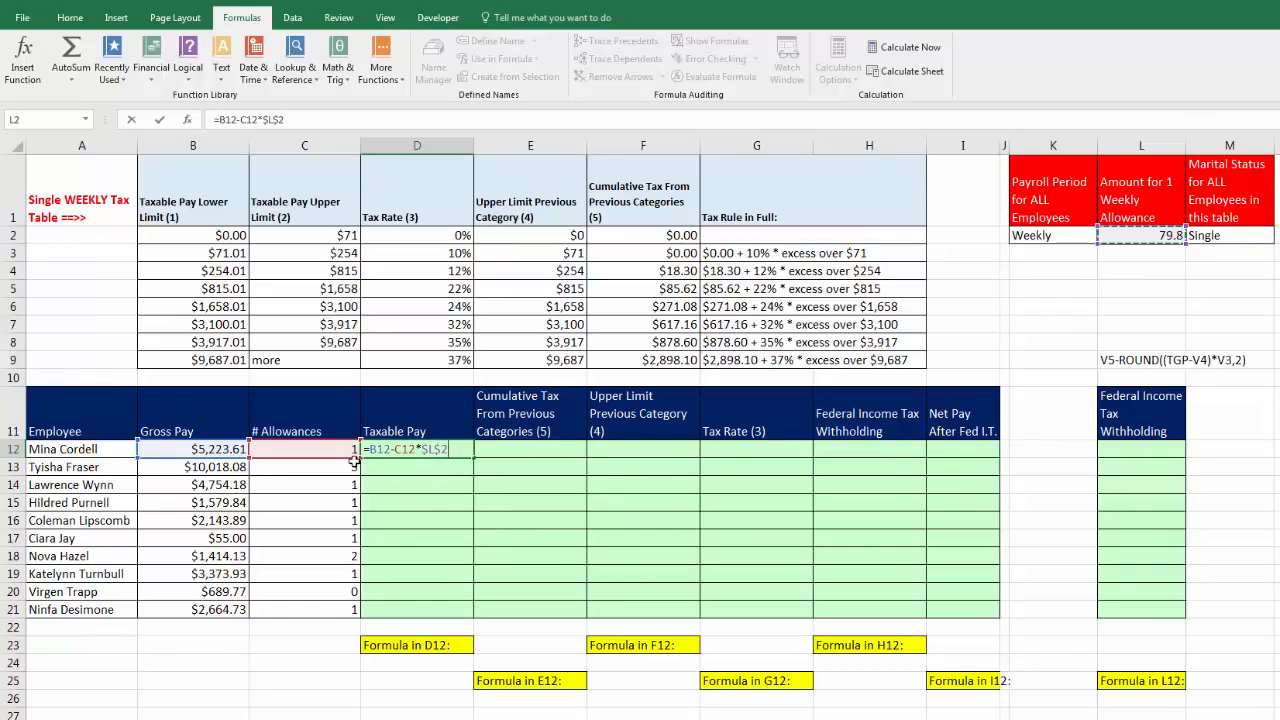
{"action": "key", "text": "ctrl+Return"}
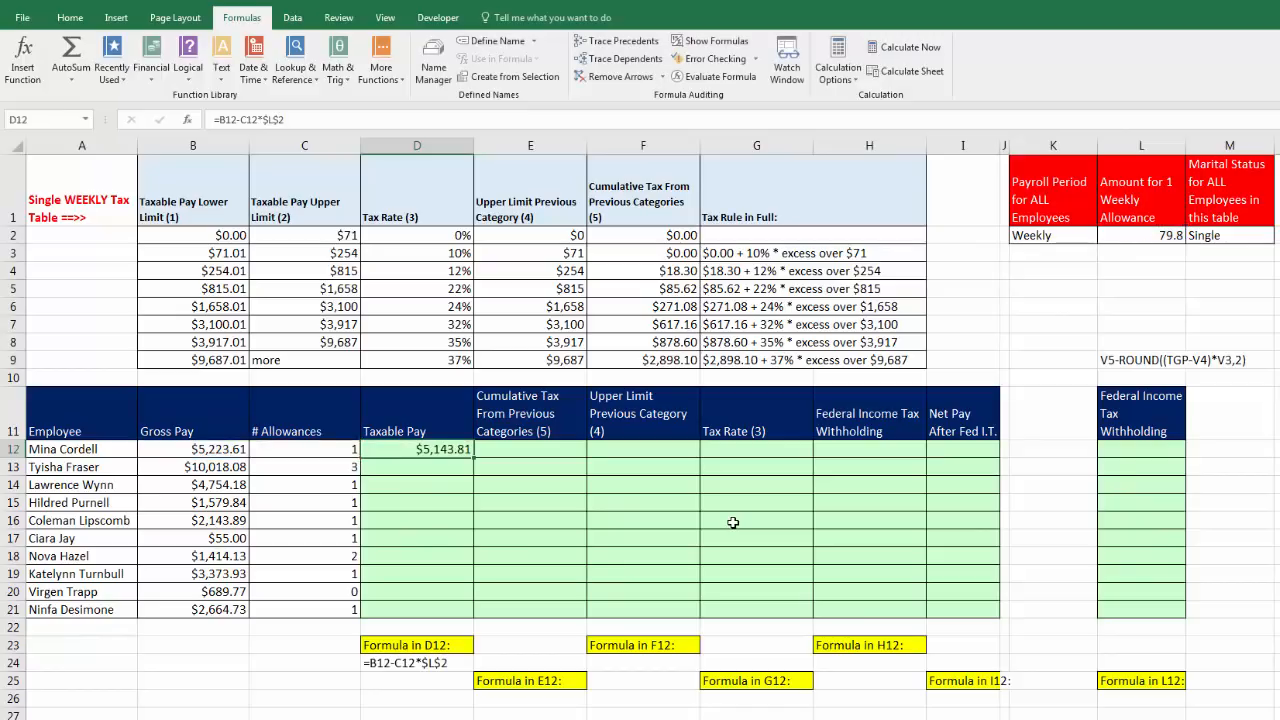
- Fill the Taxable Pay formula down to D21 and check the references in the last cell
{"action": "double_click", "coordinate": [475, 456]}
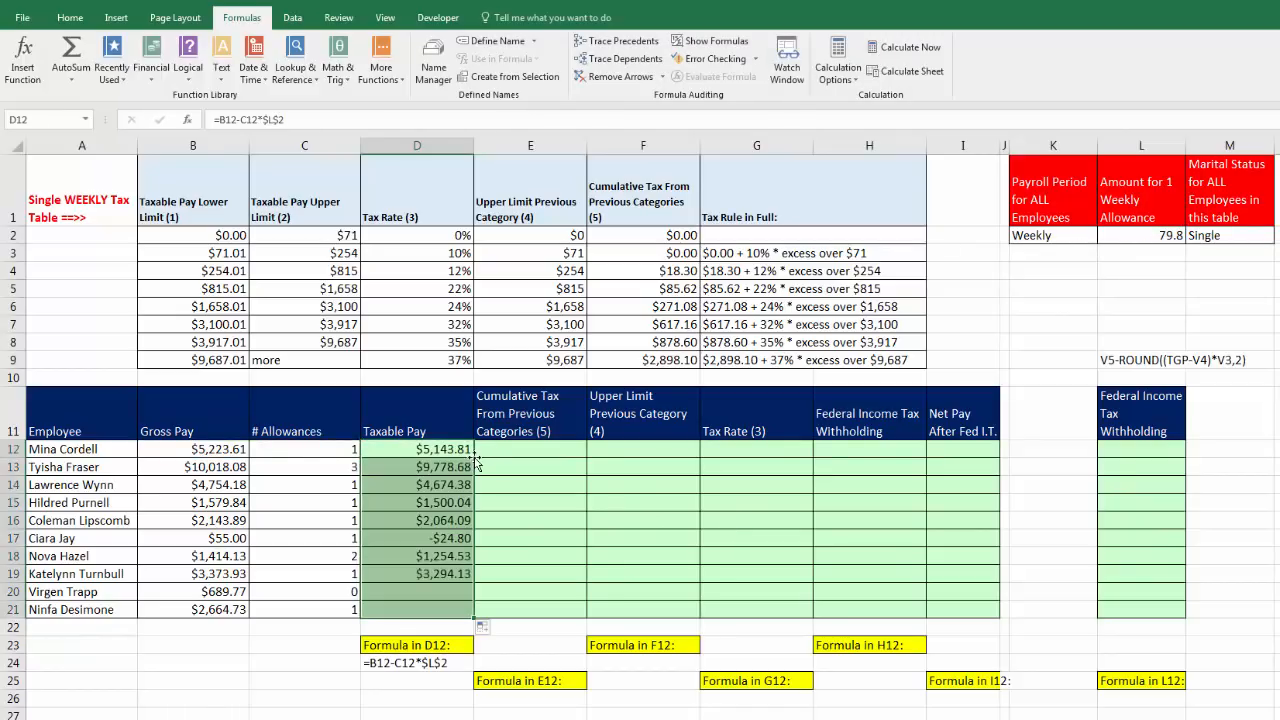
{"action": "left_click", "coordinate": [437, 609]}
{"action": "key", "text": "F2"}
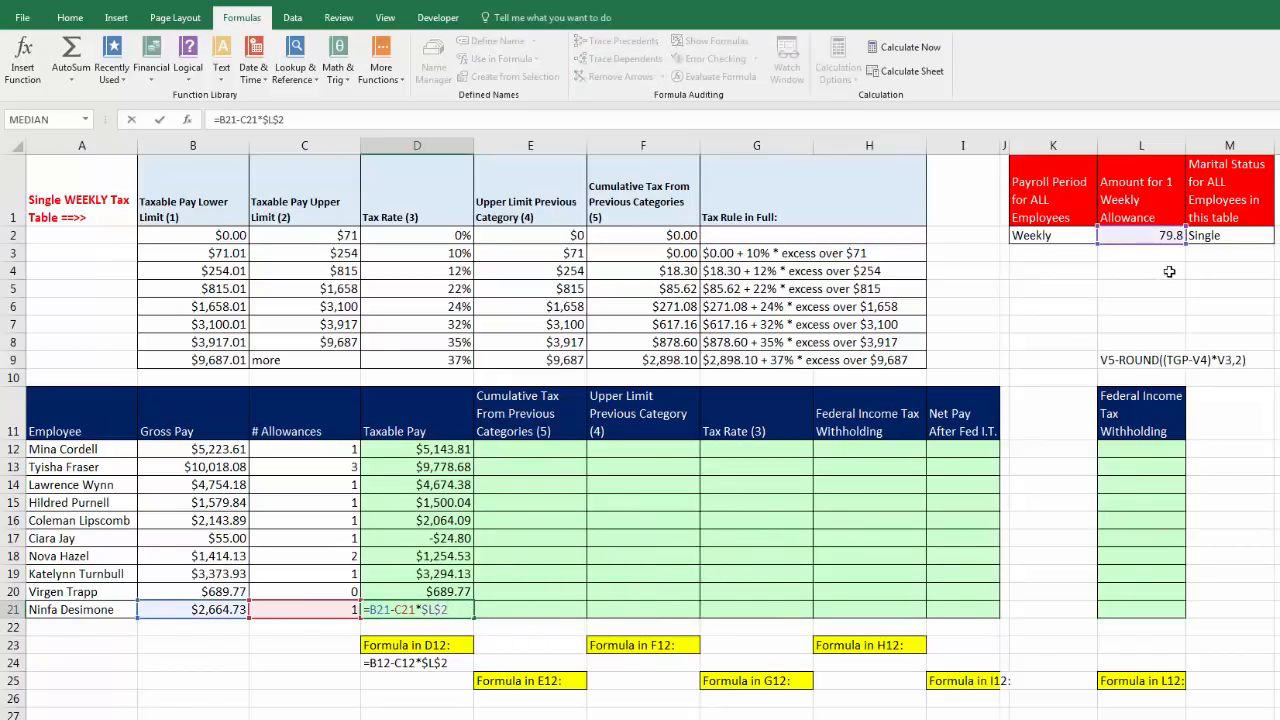
{"action": "key", "text": "Escape"}
- Write the cumulative tax lookup =VLOOKUP(D12,$B$2:$F$9,5) in E12 with the tax table range locked
{"action": "left_click", "coordinate": [529, 452]}
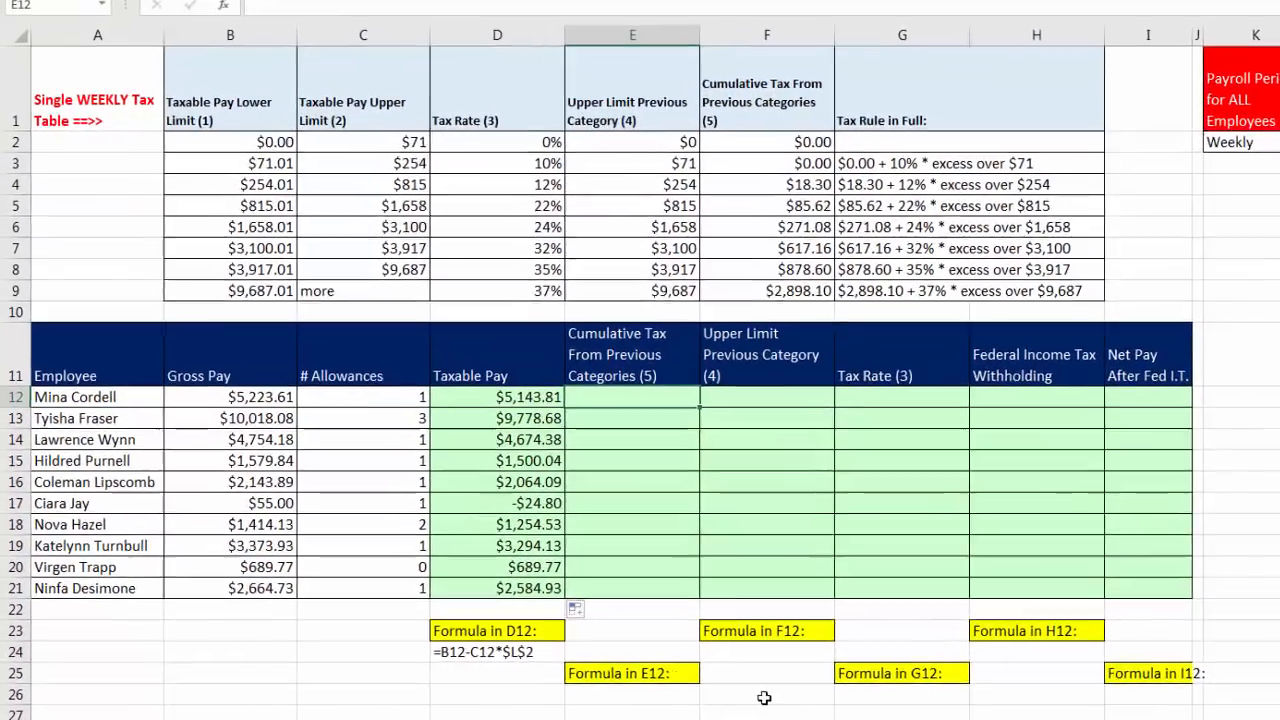
{"action": "type", "text": "=vl"}
{"action": "key", "text": "Tab"}
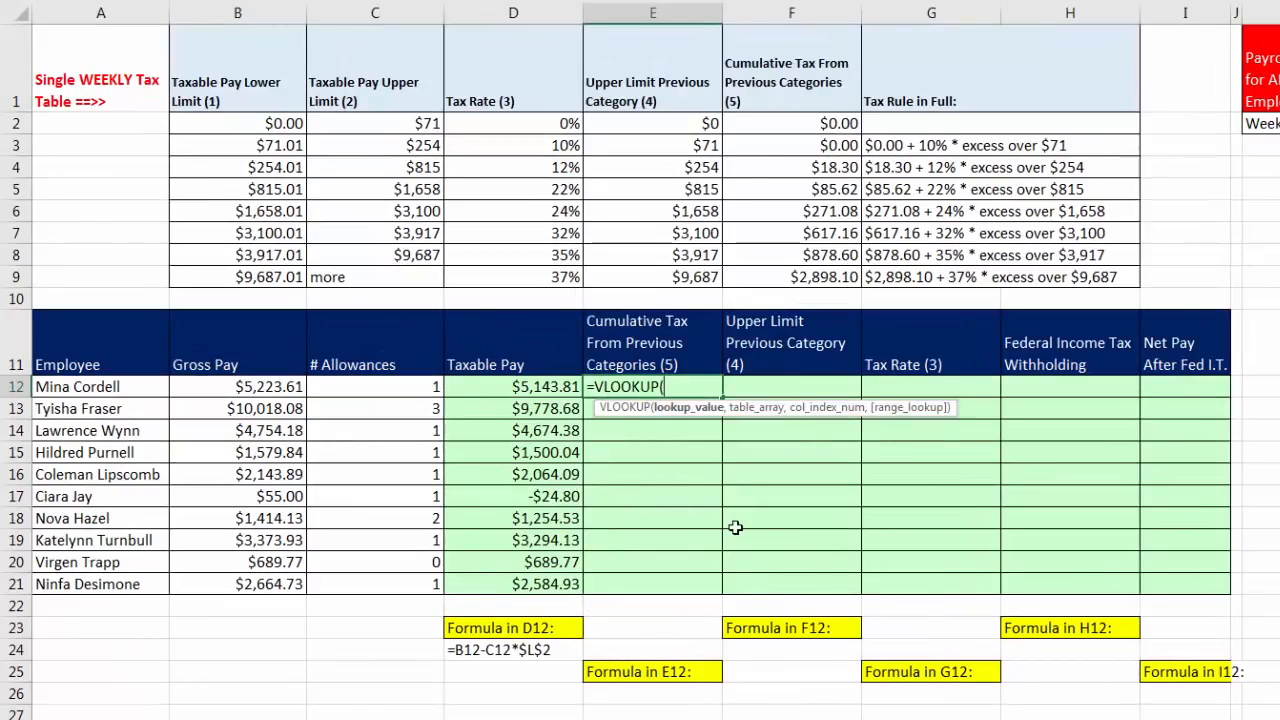
{"action": "left_click", "coordinate": [530, 390]}
{"action": "type", "text": ","}
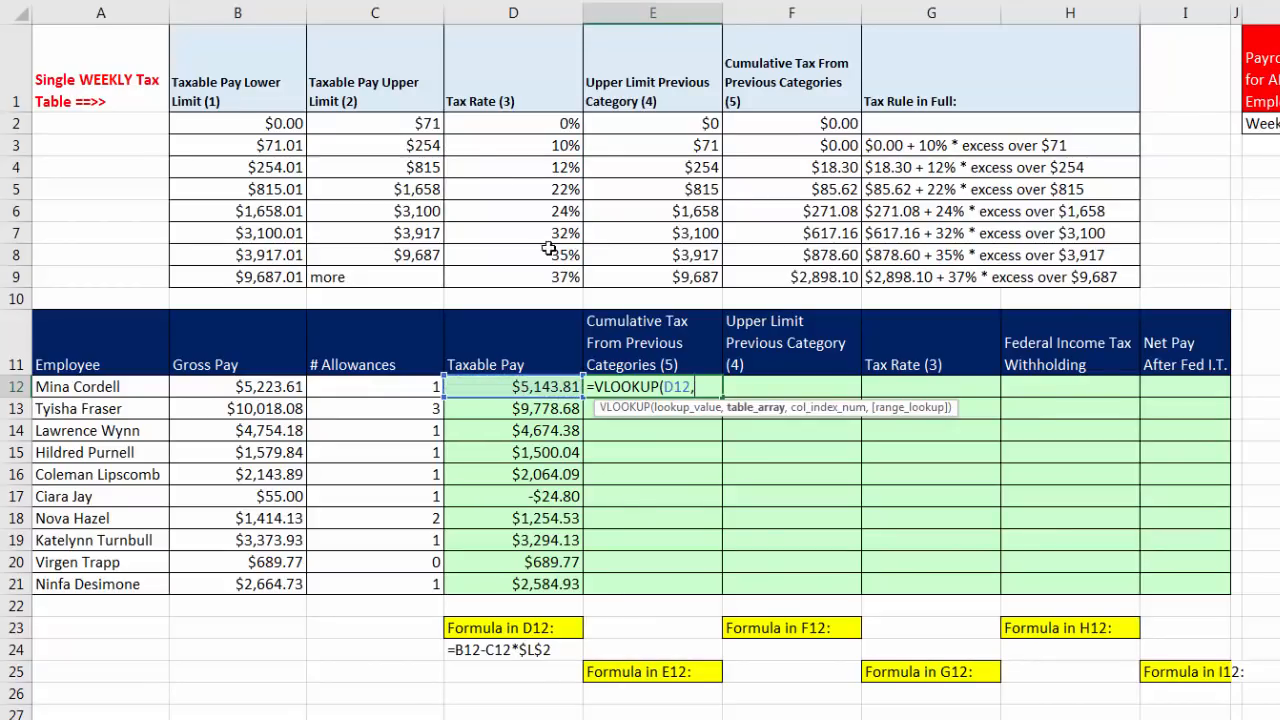
{"action": "left_click_drag", "start_coordinate": [233, 130], "coordinate": [806, 268]}
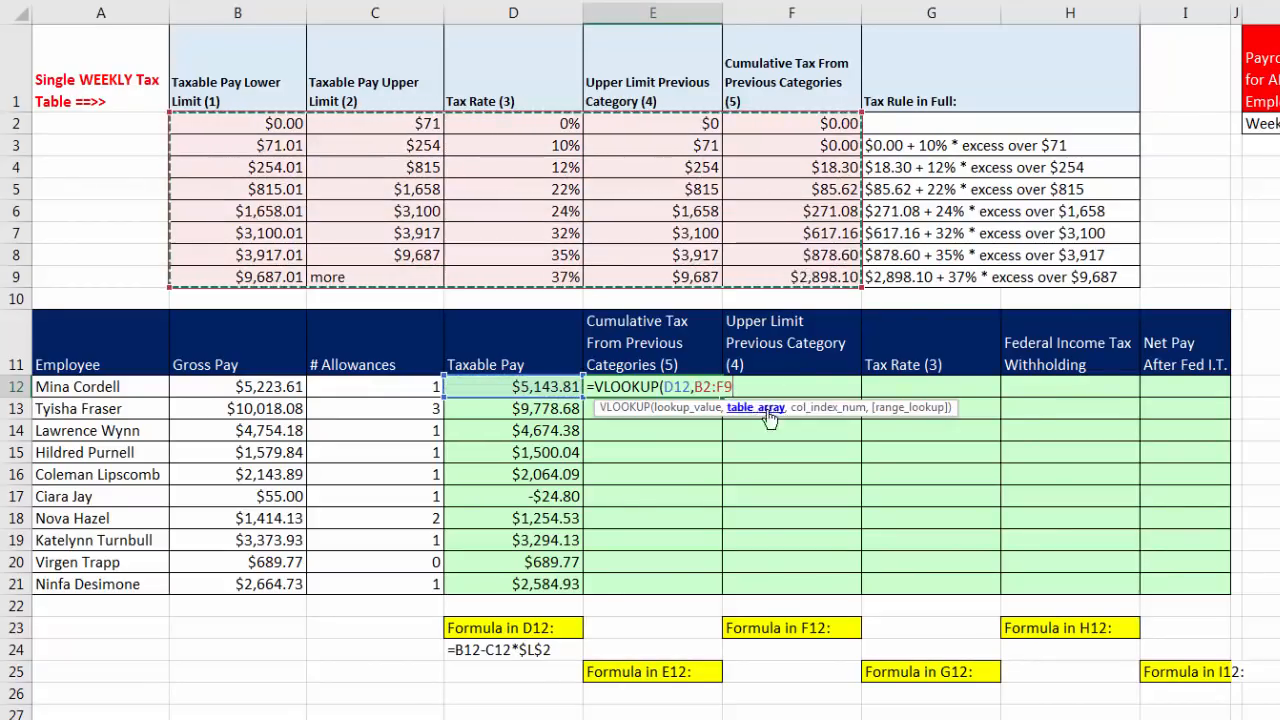
{"action": "key", "text": "F4"}
{"action": "key", "text": "F4"}
{"action": "type", "text": ","}
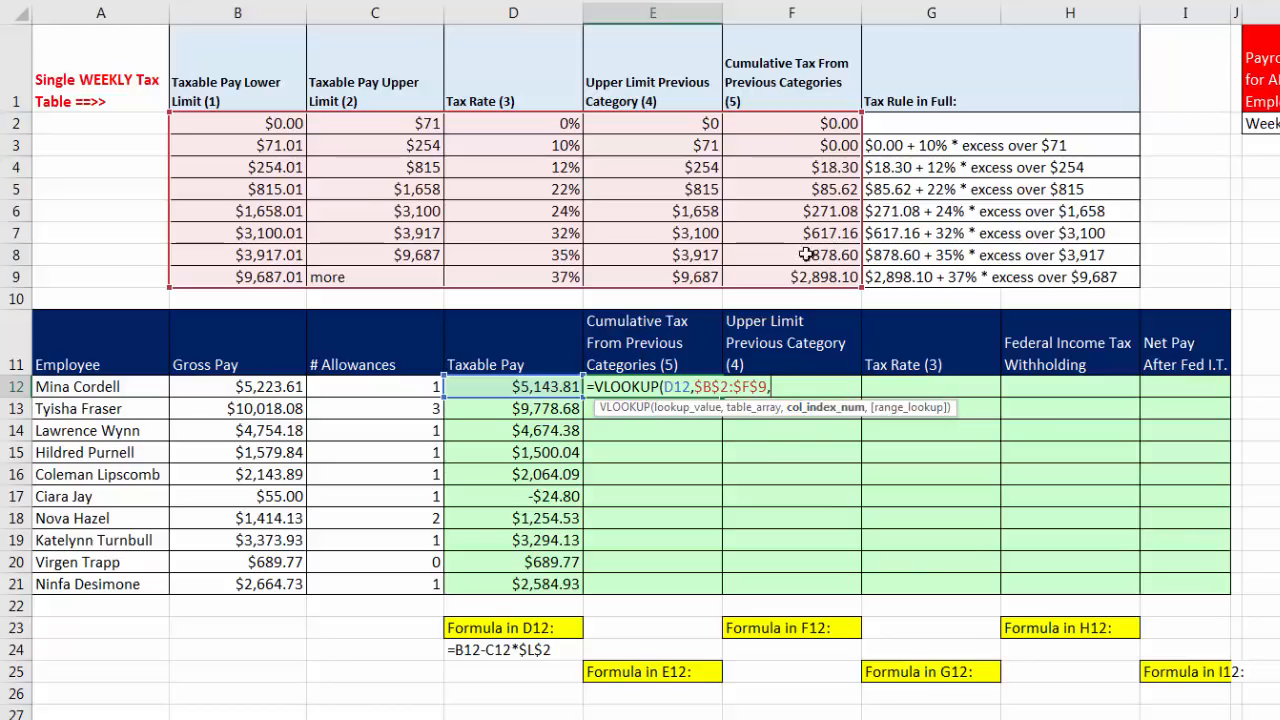
{"action": "type", "text": "5)"}
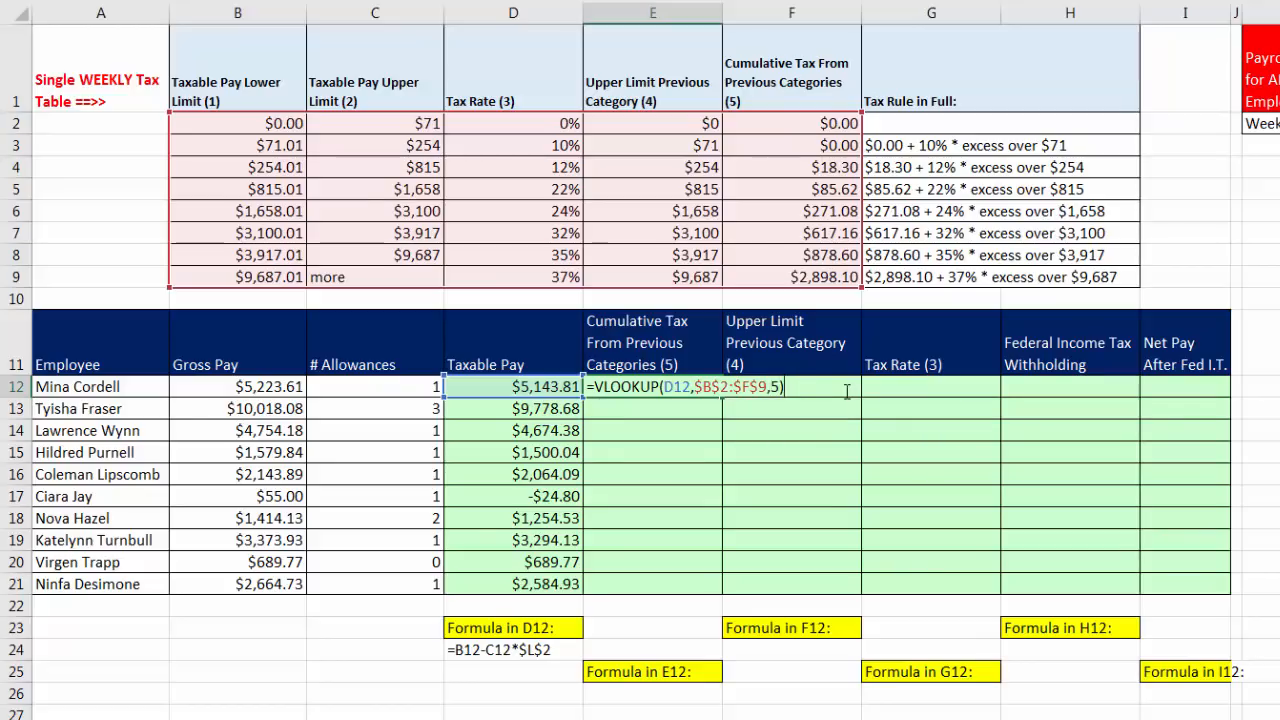
- Copy the E12 lookup text, enter the formula, and reuse it in F12 with column index 4 for the previous category's upper limit
{"action": "left_click_drag", "start_coordinate": [784, 387], "coordinate": [588, 388]}
{"action": "key", "text": "ctrl+c"}
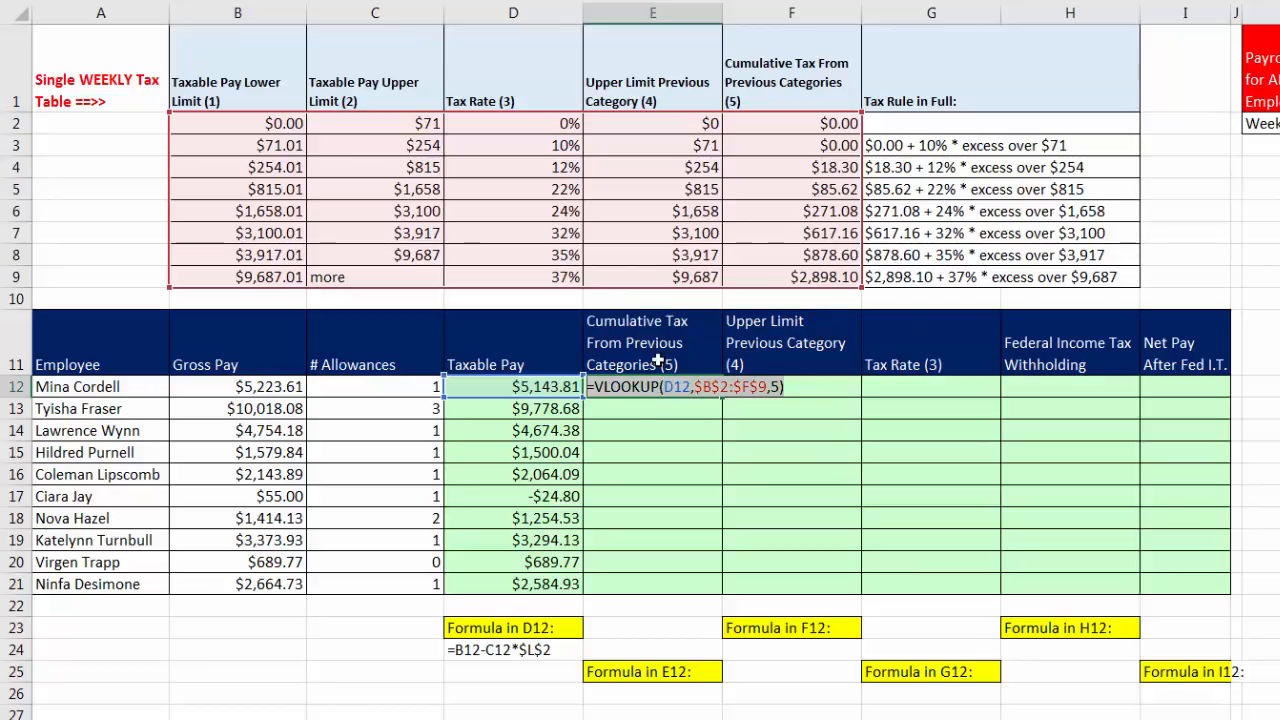
{"action": "key", "text": "Tab"}
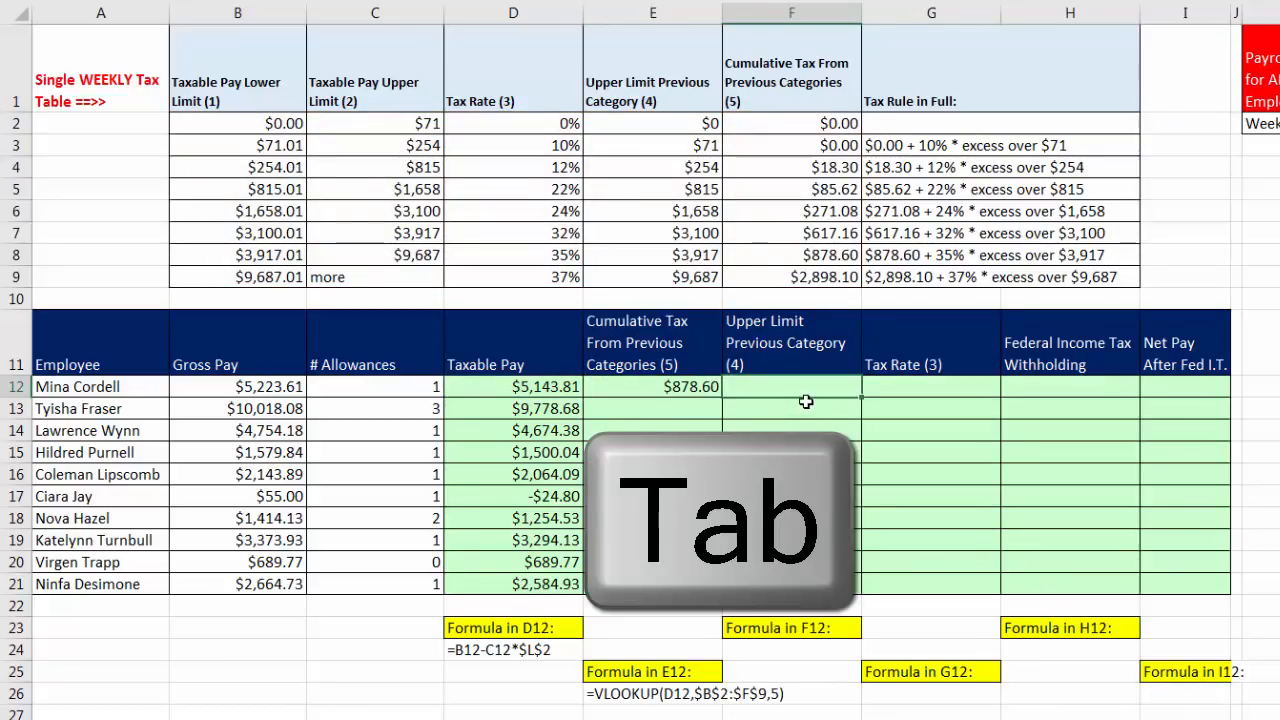
{"action": "key", "text": "F2"}
{"action": "key", "text": "ctrl+v"}
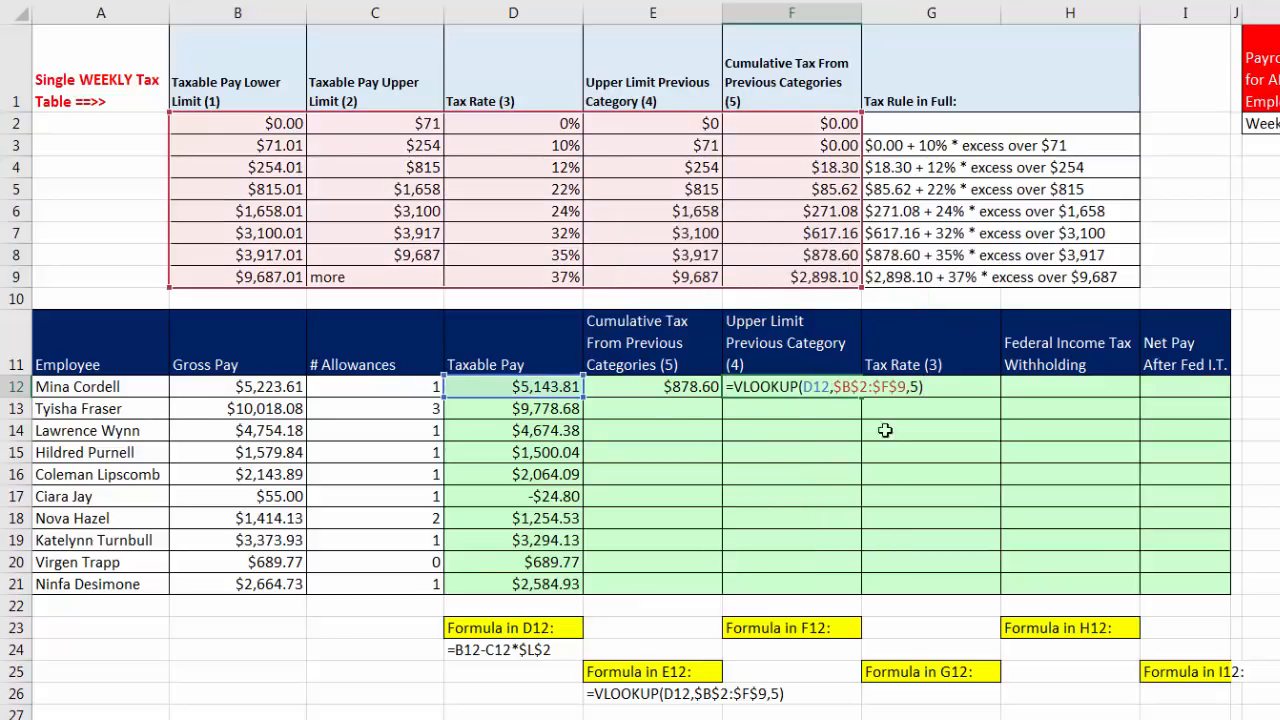
{"action": "left_click", "coordinate": [916, 387]}
{"action": "key", "text": "BackSpace"}
{"action": "type", "text": "4"}
{"action": "key", "text": "Tab"}
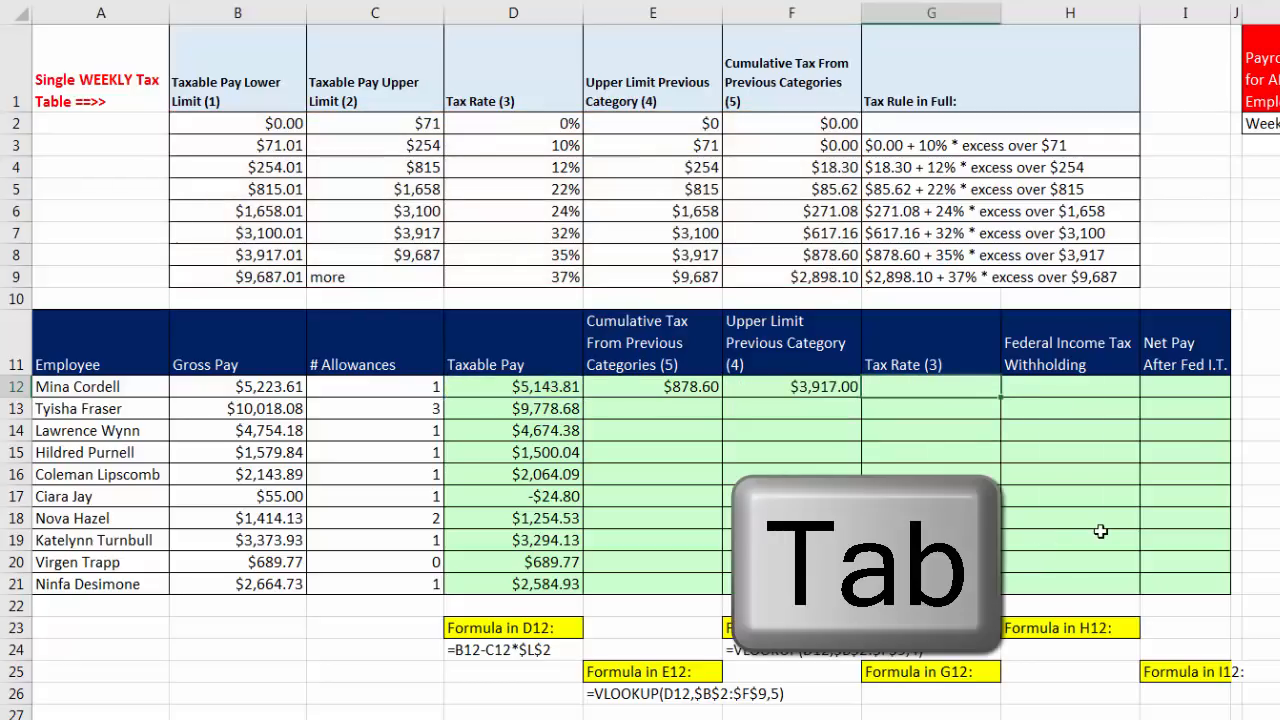
- Reuse the copied lookup in G12 with column index 3 for the tax rate, and fill E12:G12 down through row 21
{"action": "key", "text": "ctrl+v"}
{"action": "key", "text": "F2"}
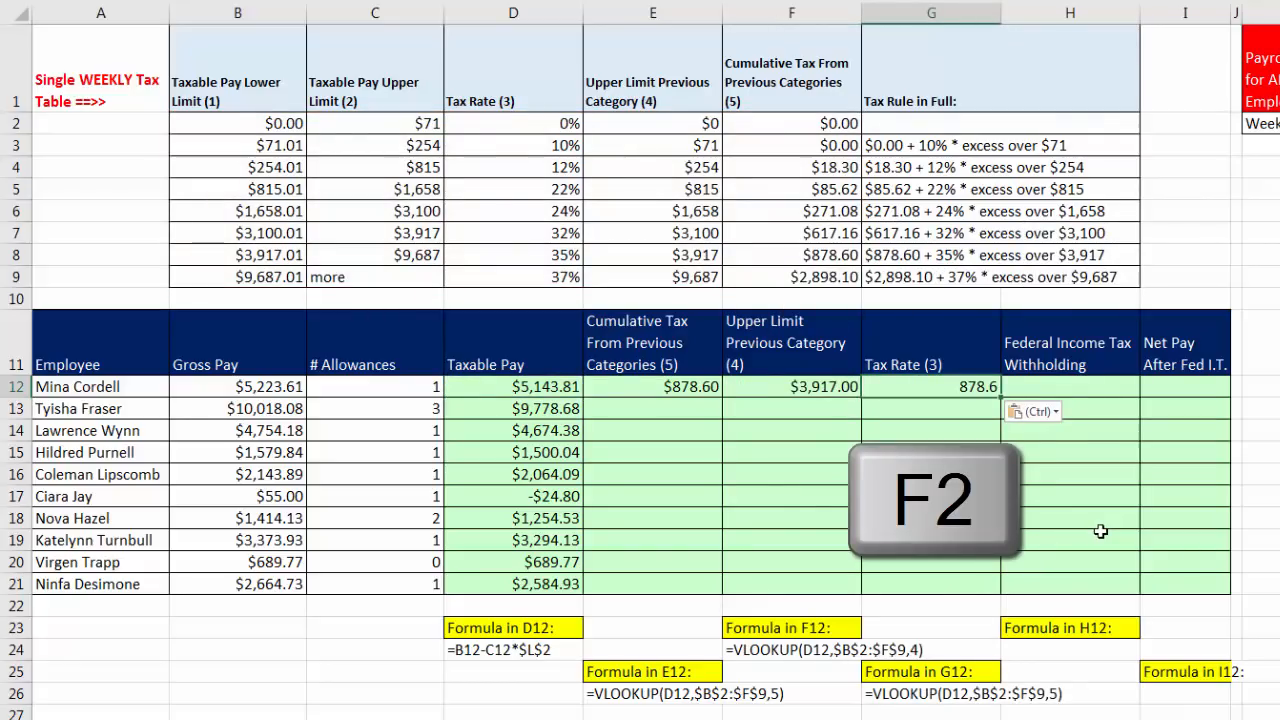
{"action": "left_click", "coordinate": [1057, 386]}
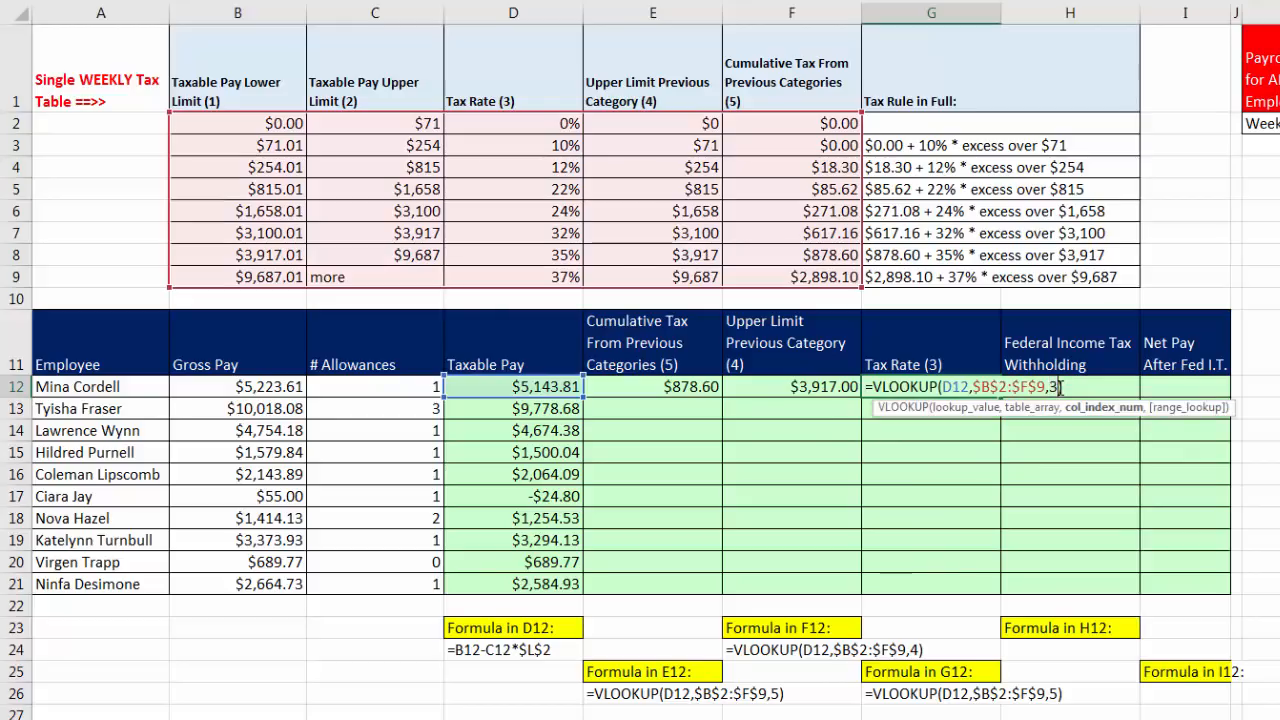
{"action": "type", "text": "3"}
{"action": "key", "text": "Return"}
{"action": "left_click_drag", "start_coordinate": [660, 387], "coordinate": [923, 386]}
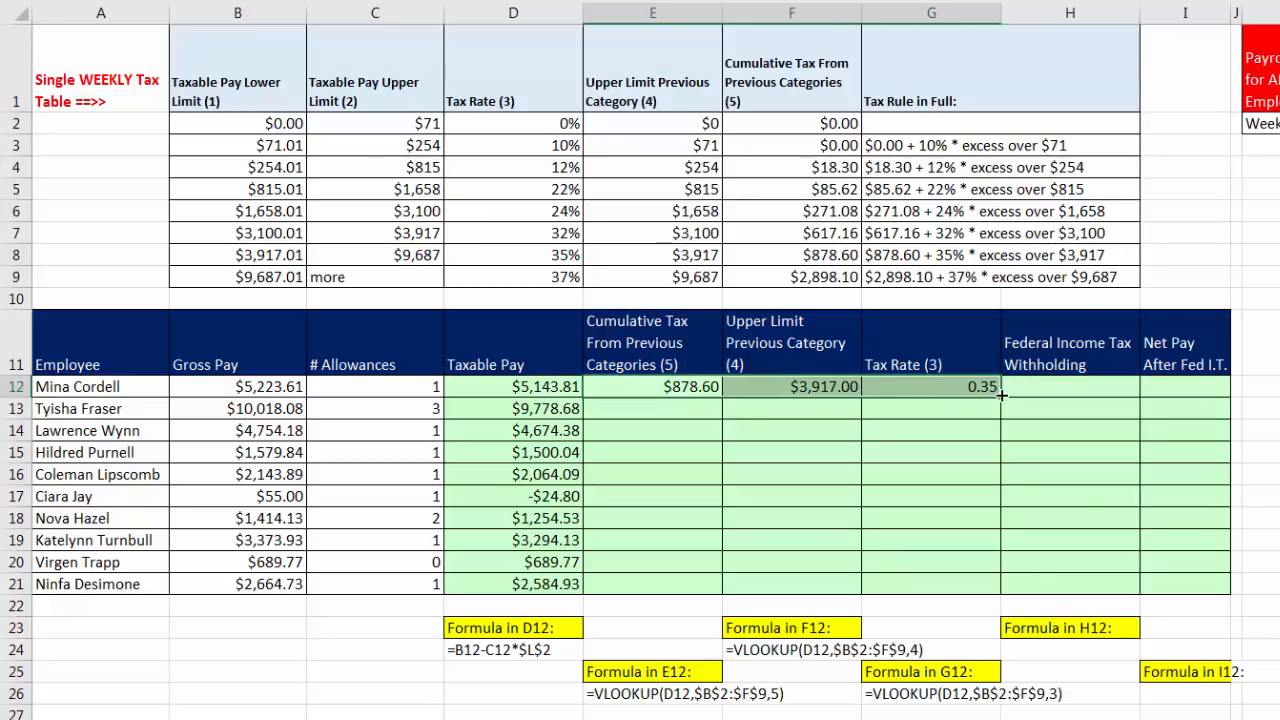
{"action": "double_click", "coordinate": [1001, 396]}
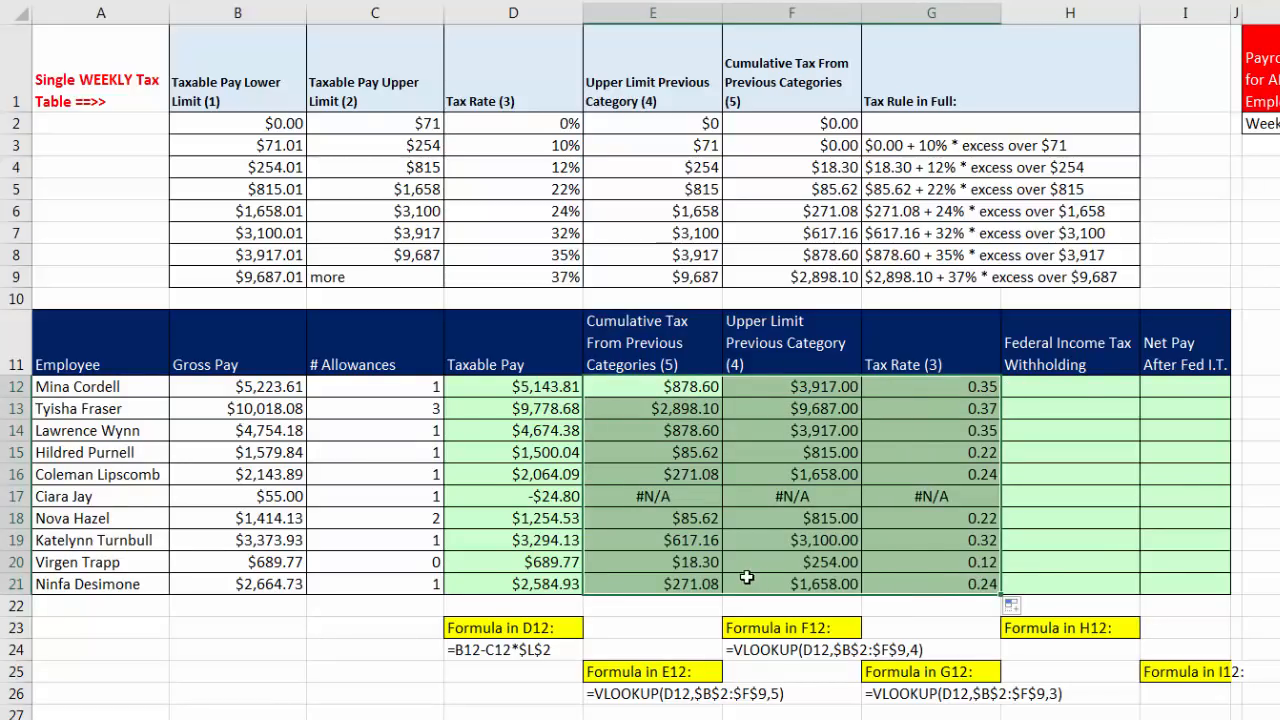
- Check the lookup references in E21, F21 and G21, and inspect the taxable pay and gross pay cells in row 17
{"action": "double_click", "coordinate": [685, 580]}
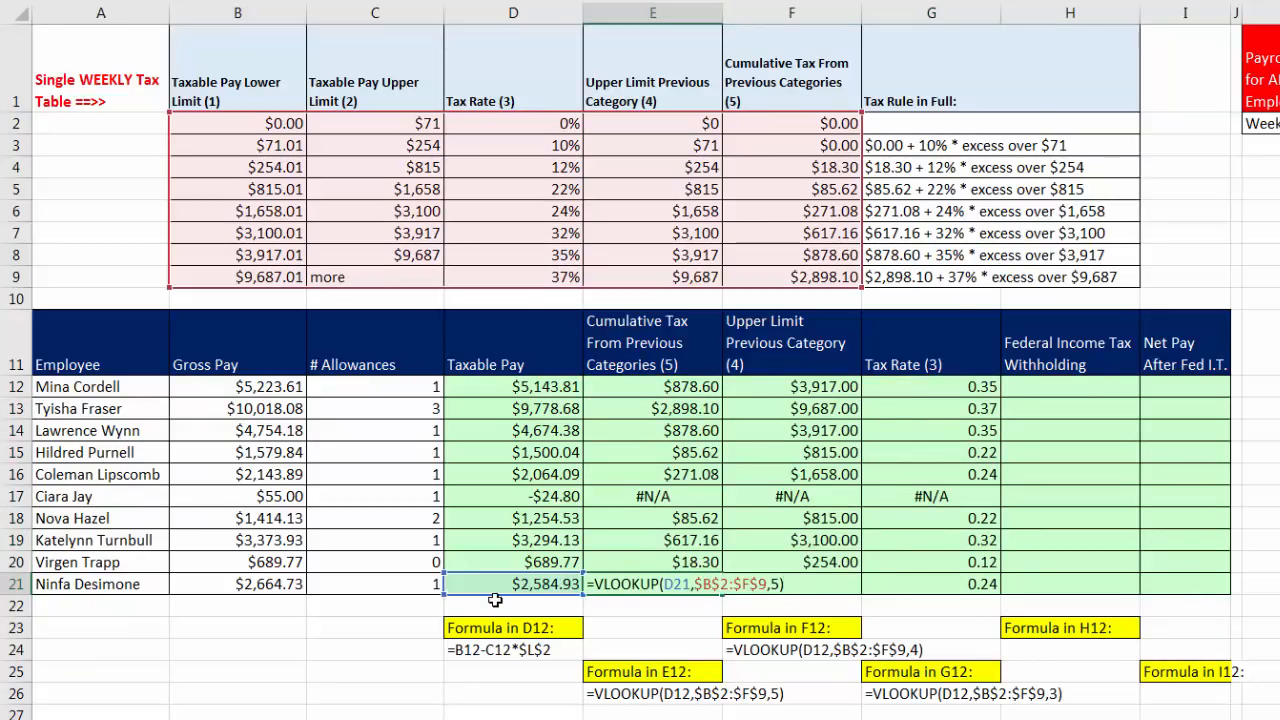
{"action": "key", "text": "Escape"}
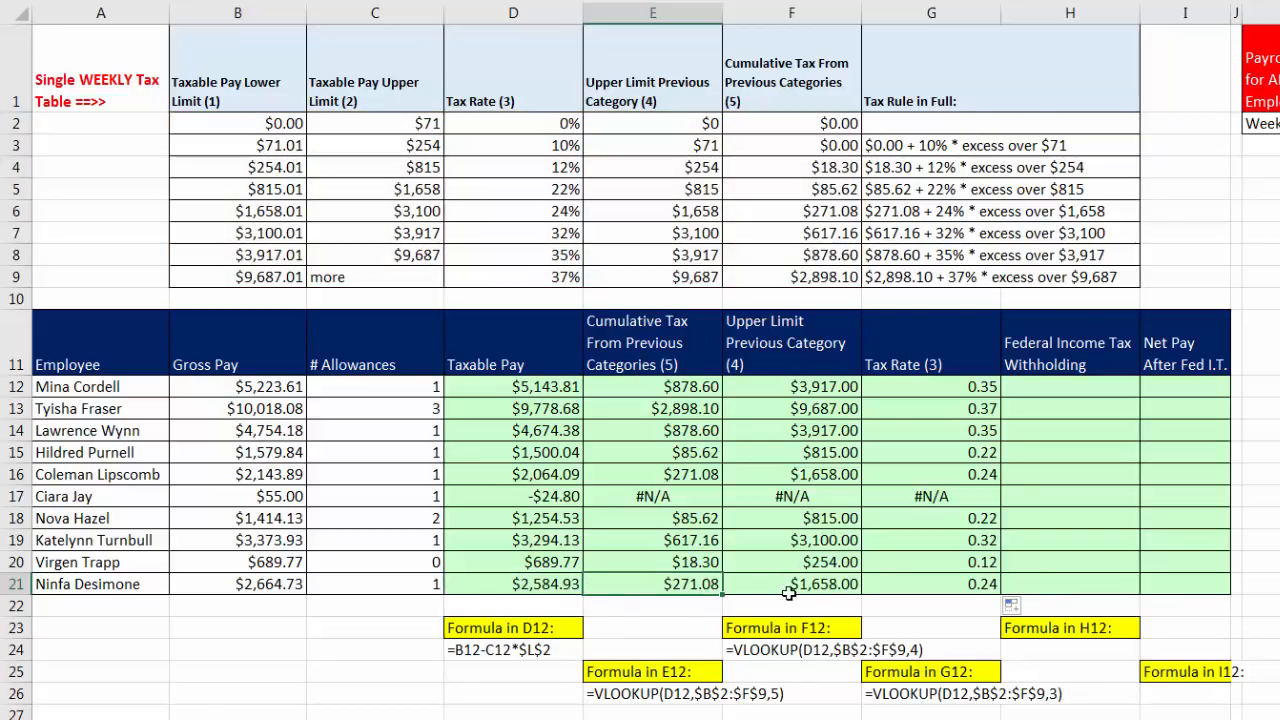
{"action": "left_click", "coordinate": [789, 590]}
{"action": "double_click", "coordinate": [800, 588]}
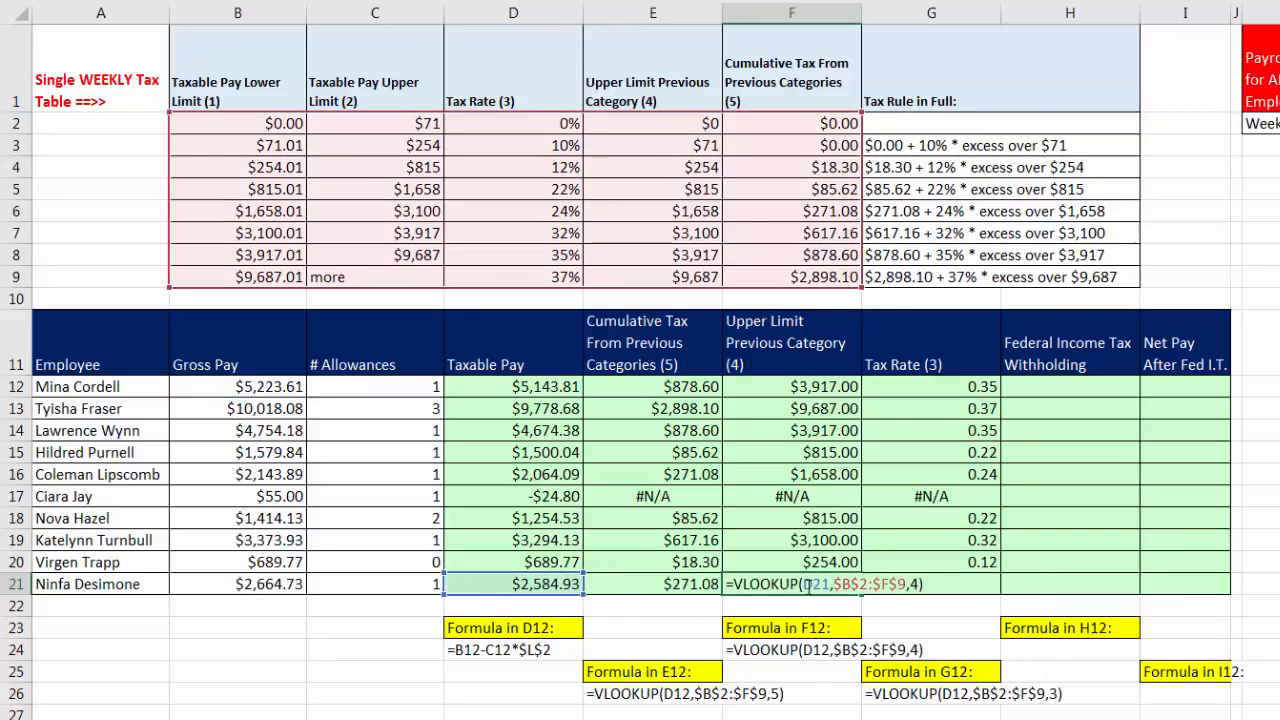
{"action": "key", "text": "Escape"}
{"action": "left_click", "coordinate": [937, 586]}
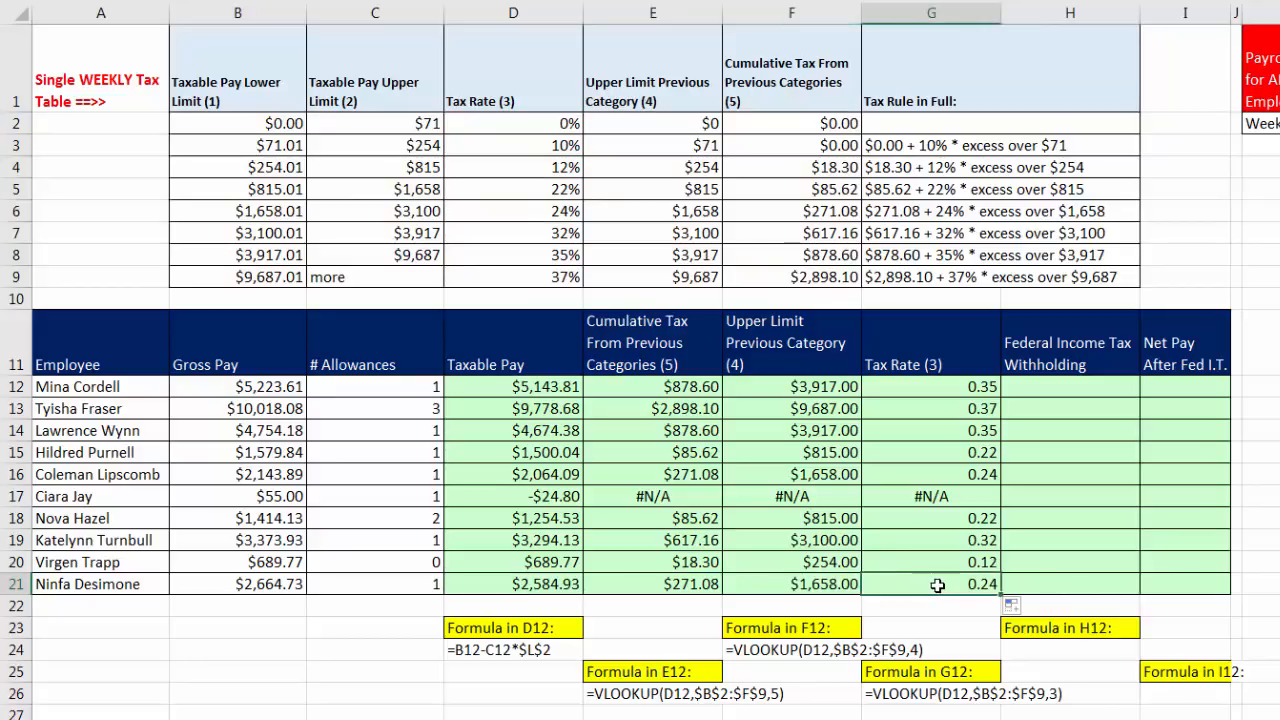
{"action": "double_click", "coordinate": [937, 586]}
{"action": "key", "text": "Escape"}
{"action": "left_click", "coordinate": [557, 487]}
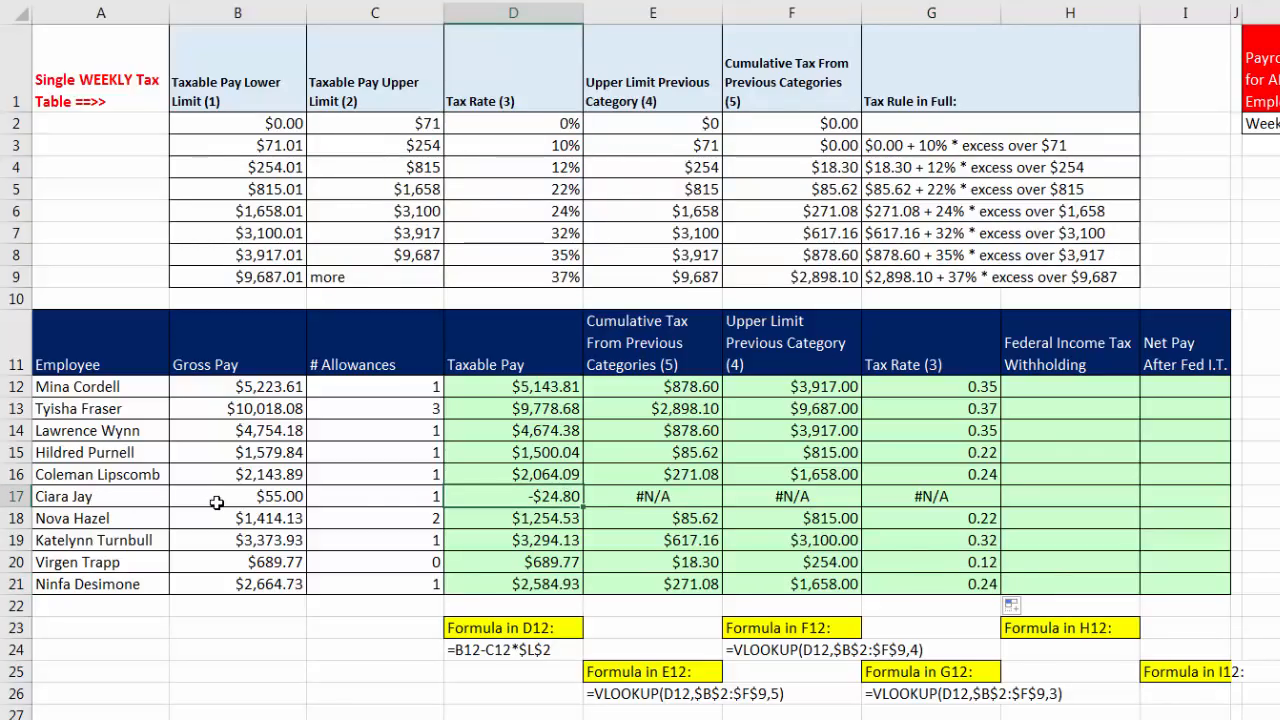
{"action": "left_click", "coordinate": [218, 503]}
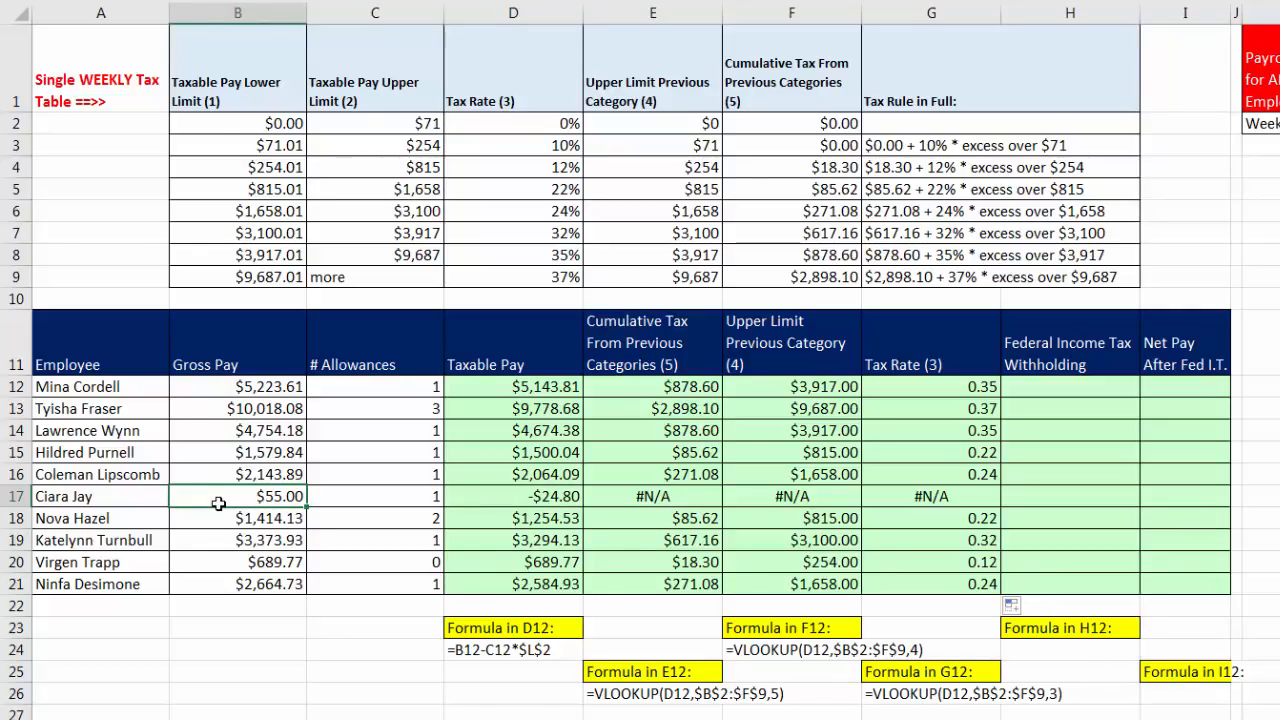
- Wrap the Taxable Pay formula in D12 in MAX with 0 as the minimum: =MAX(B12-C12*$L$2,0)
{"action": "left_click", "coordinate": [512, 383]}
{"action": "key", "text": "F2"}
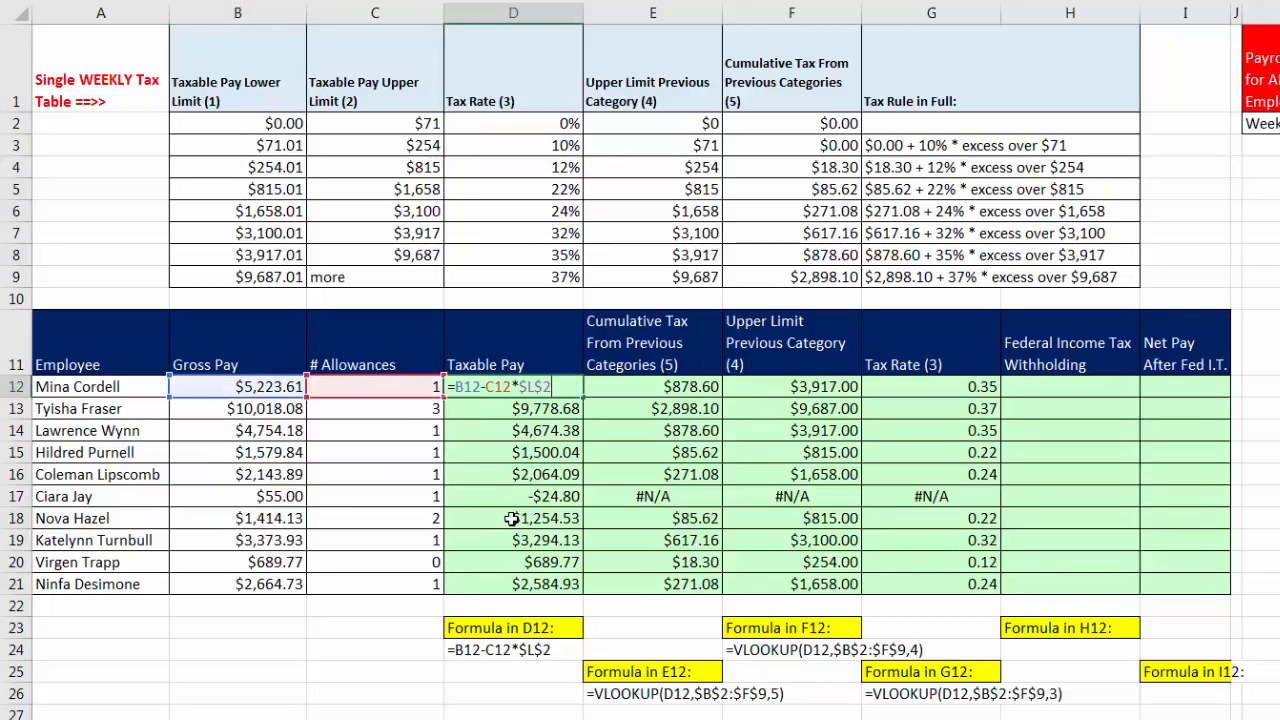
{"action": "left_click", "coordinate": [456, 388]}
{"action": "type", "text": "MAX("}
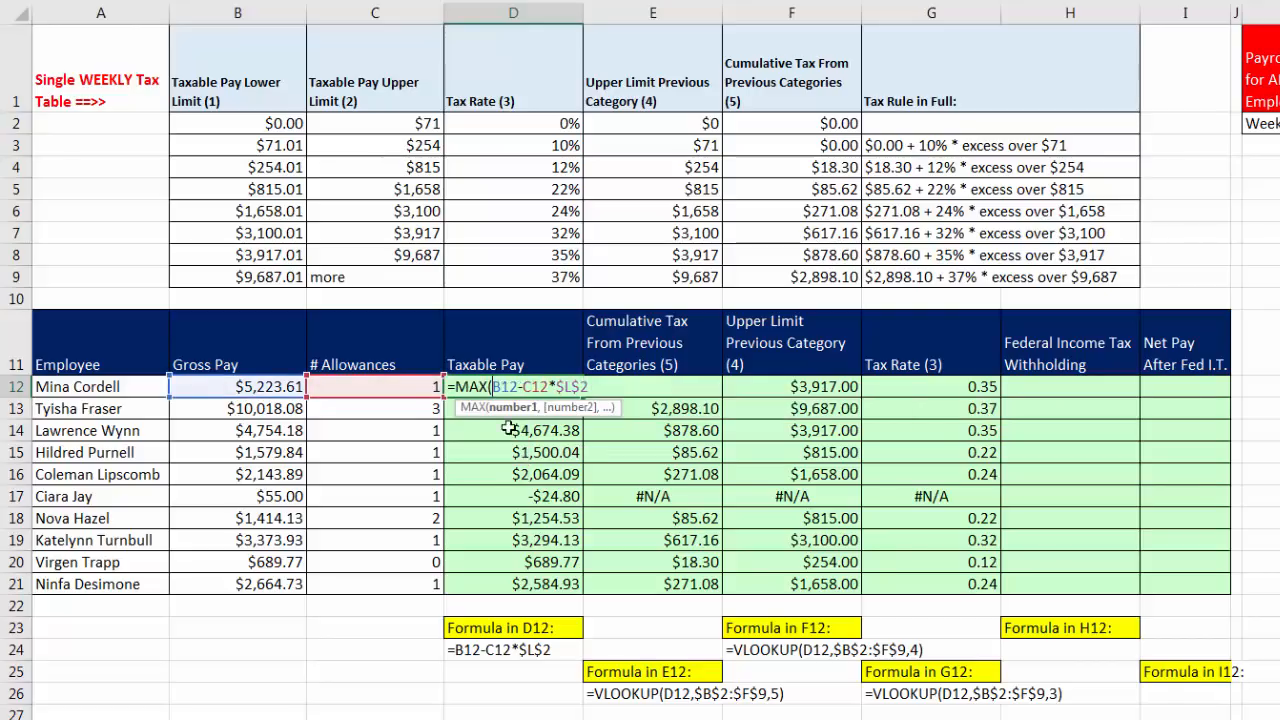
{"action": "left_click_drag", "start_coordinate": [492, 386], "coordinate": [590, 386]}
{"action": "left_click", "coordinate": [590, 386]}
{"action": "type", "text": ",0"}
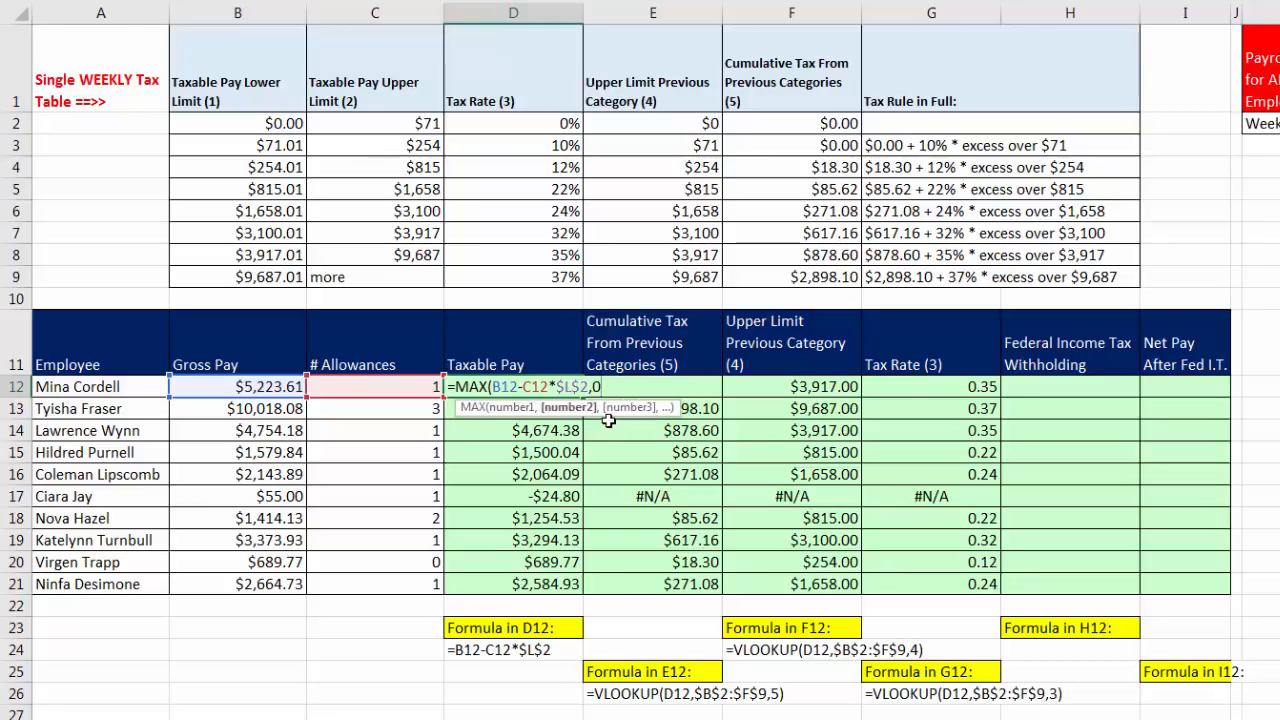
{"action": "type", "text": ")"}
{"action": "left_click", "coordinate": [538, 394]}
{"action": "left_click", "coordinate": [515, 410]}
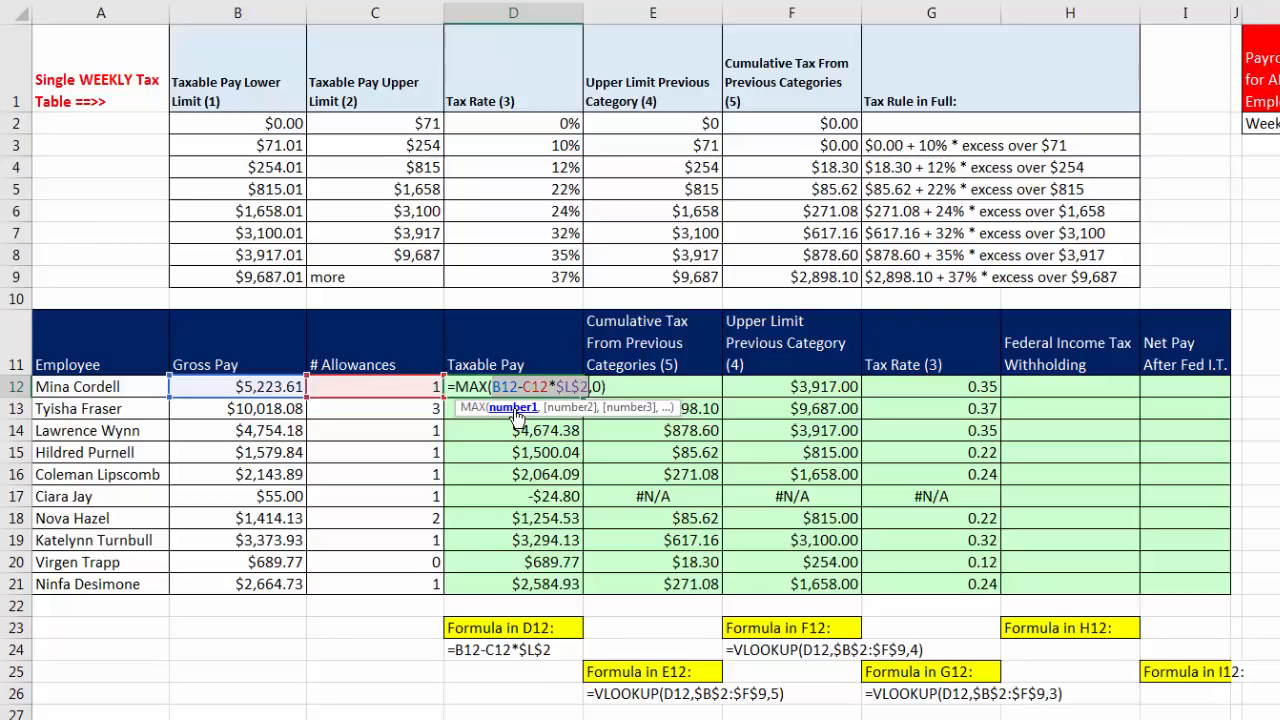
{"action": "key", "text": "ctrl+Return"}
{"action": "key", "text": "F2"}
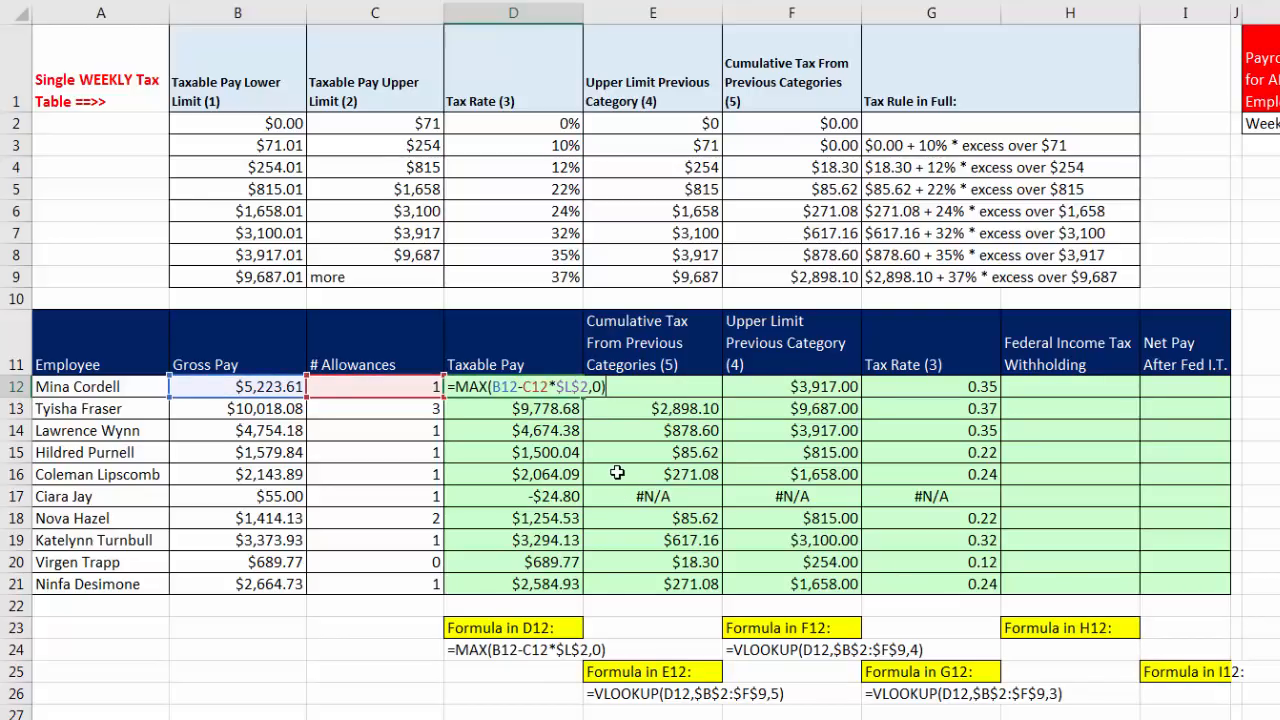
{"action": "key", "text": "Escape"}
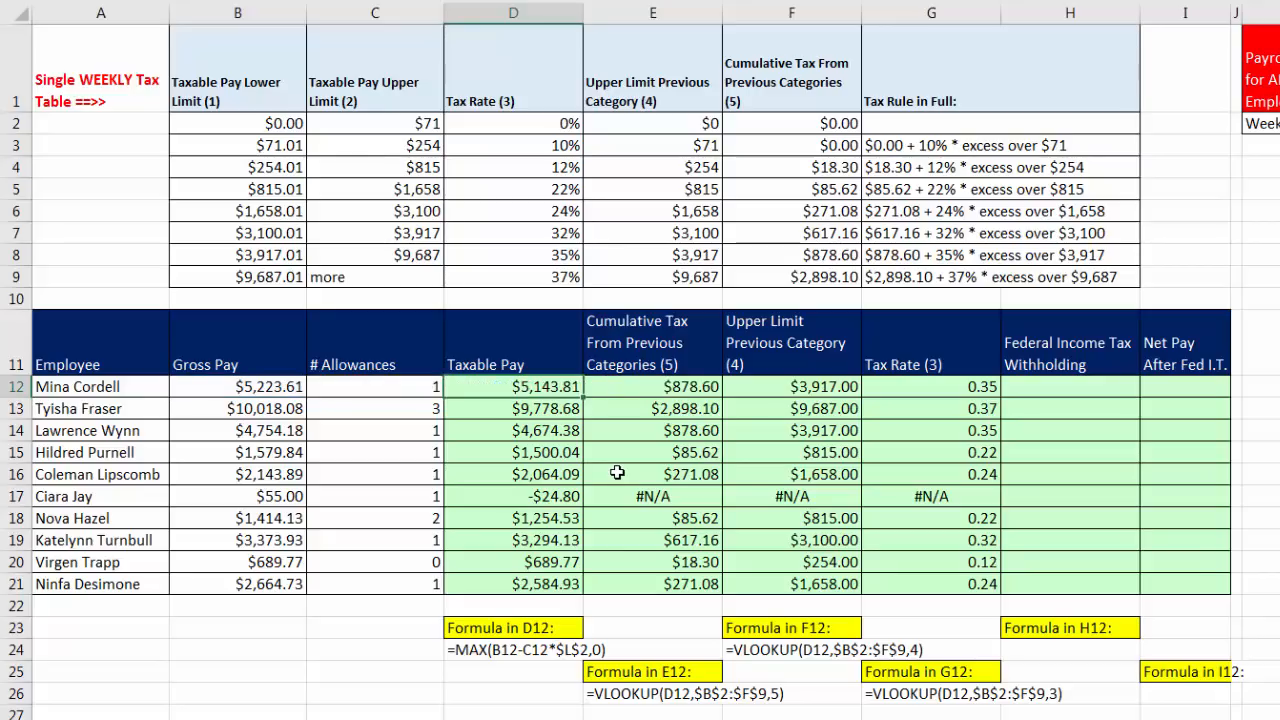
- Fill the revised Taxable Pay formula down to D21 and check the lookup cells in row 17
{"action": "double_click", "coordinate": [583, 398]}
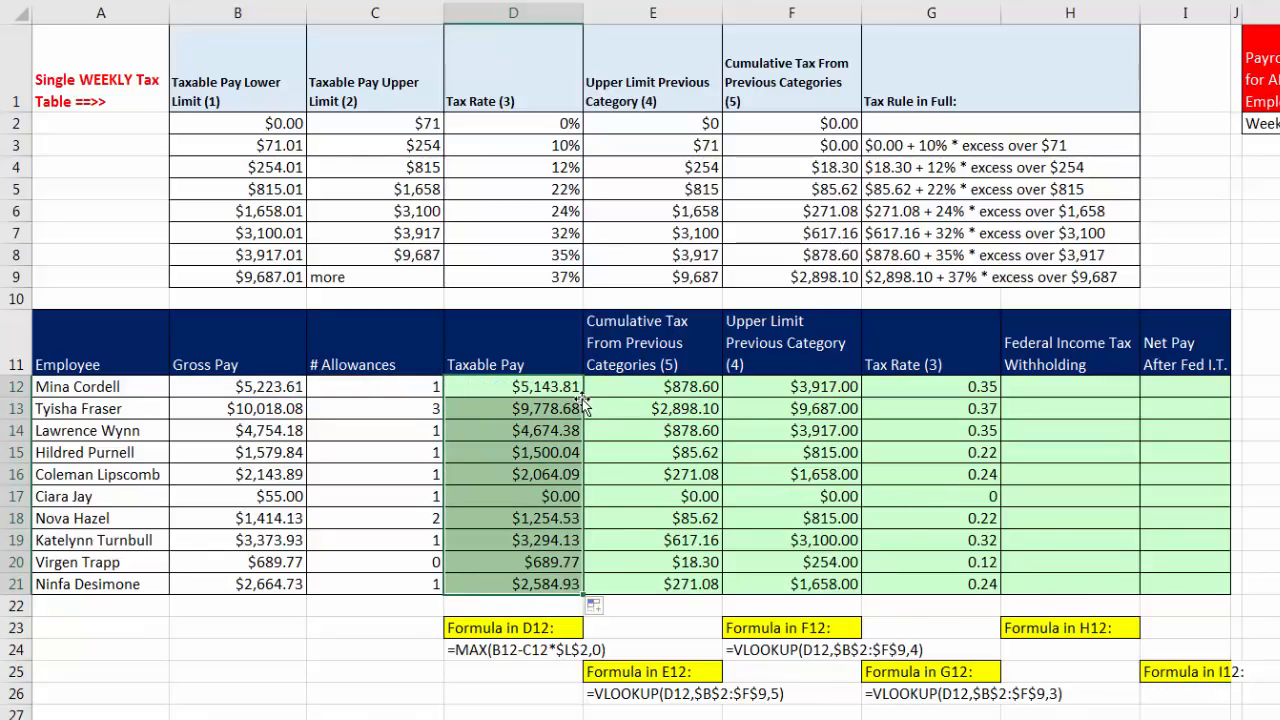
{"action": "left_click", "coordinate": [675, 496]}
{"action": "left_click", "coordinate": [811, 498]}
{"action": "left_click", "coordinate": [940, 498]}
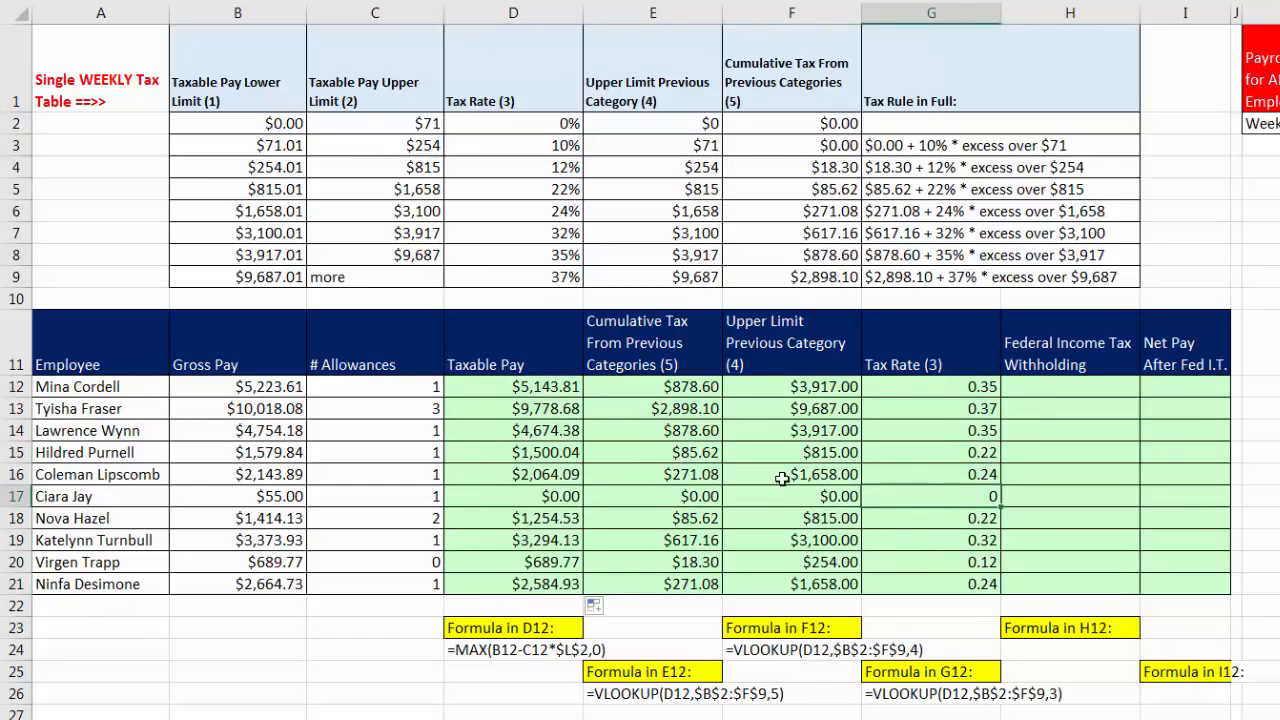
- Build the Federal Income Tax Withholding formula =E12+(D12-F12)*G12 in H12
{"action": "left_click", "coordinate": [1049, 395]}
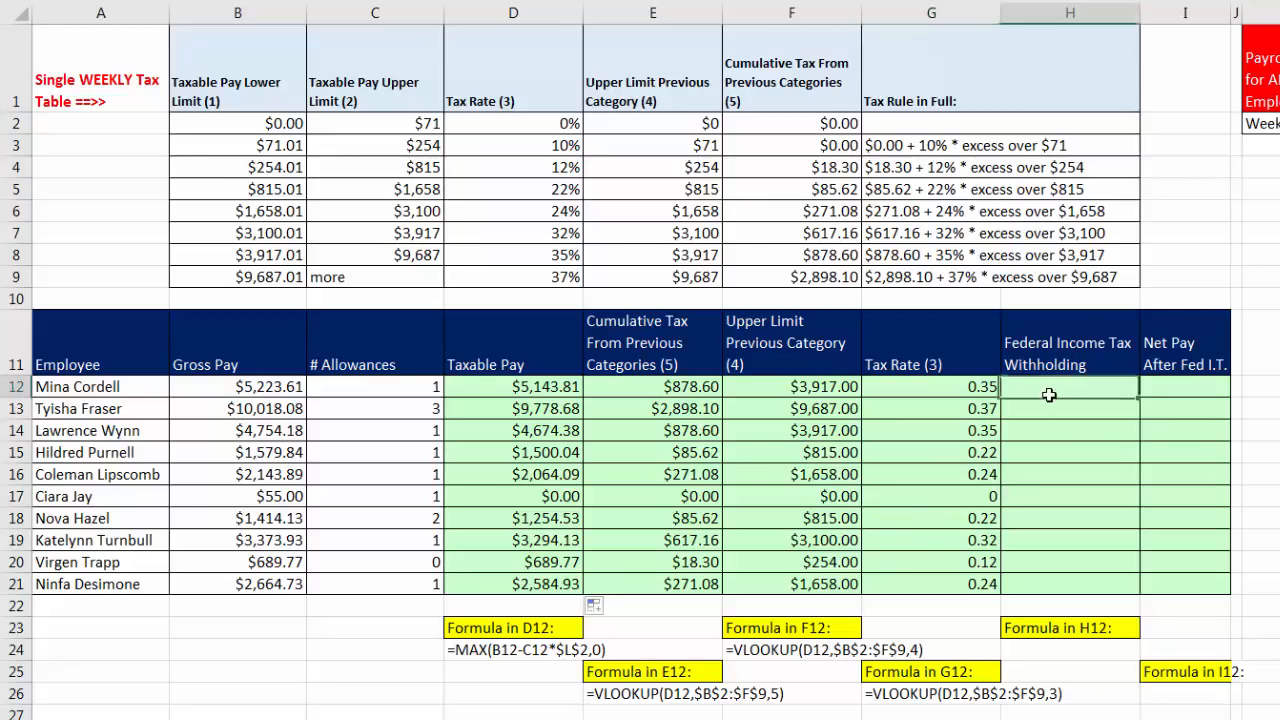
{"action": "type", "text": "="}
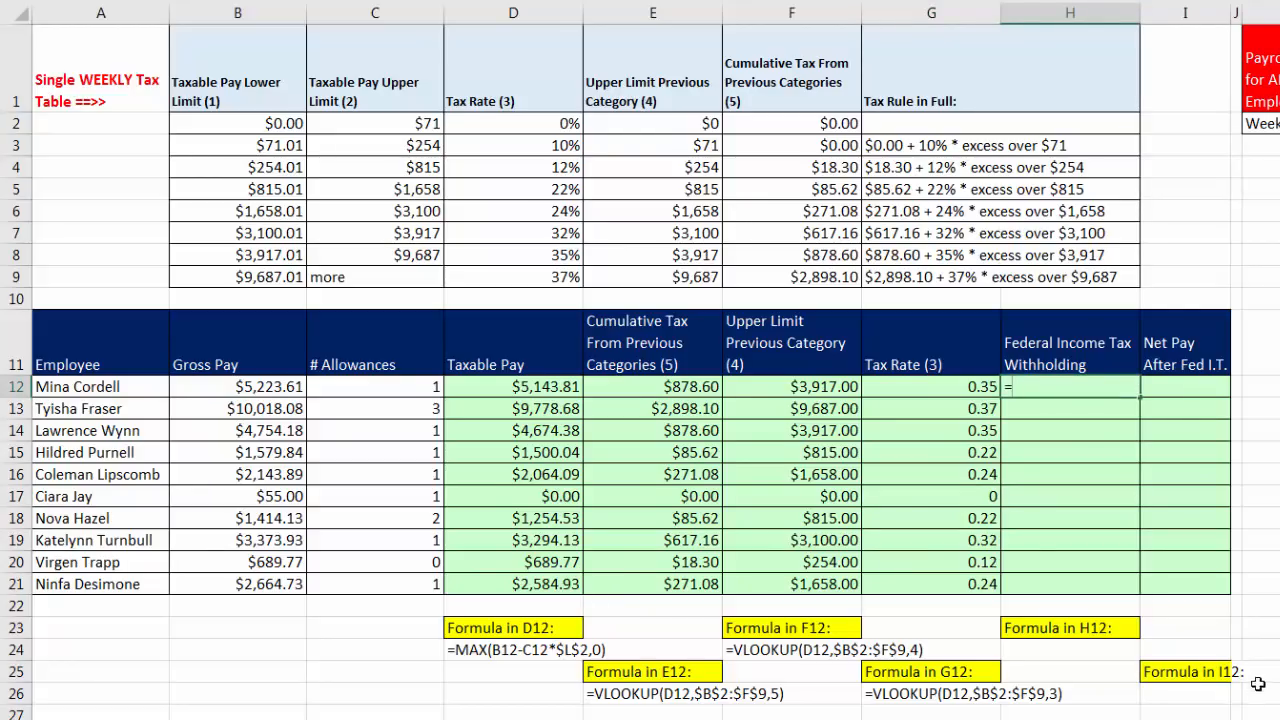
{"action": "left_click", "coordinate": [661, 397]}
{"action": "type", "text": "+("}
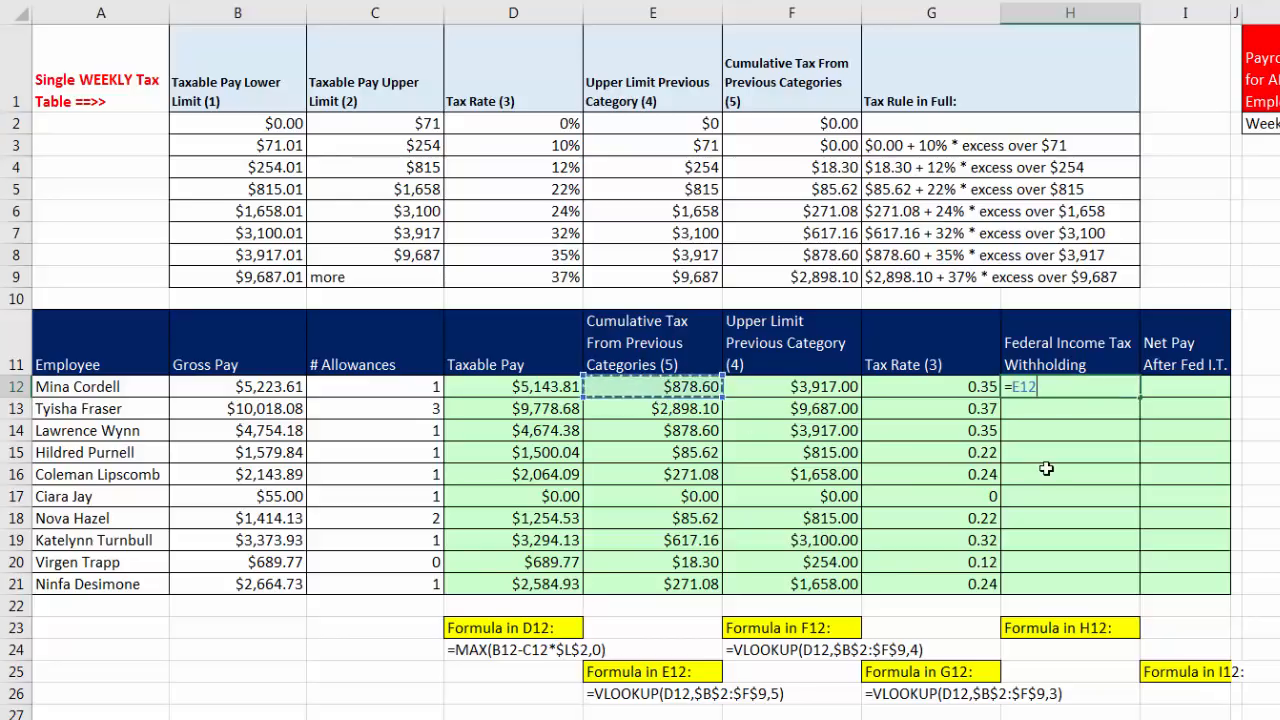
{"action": "left_click", "coordinate": [528, 392]}
{"action": "type", "text": "-"}
{"action": "left_click", "coordinate": [829, 387]}
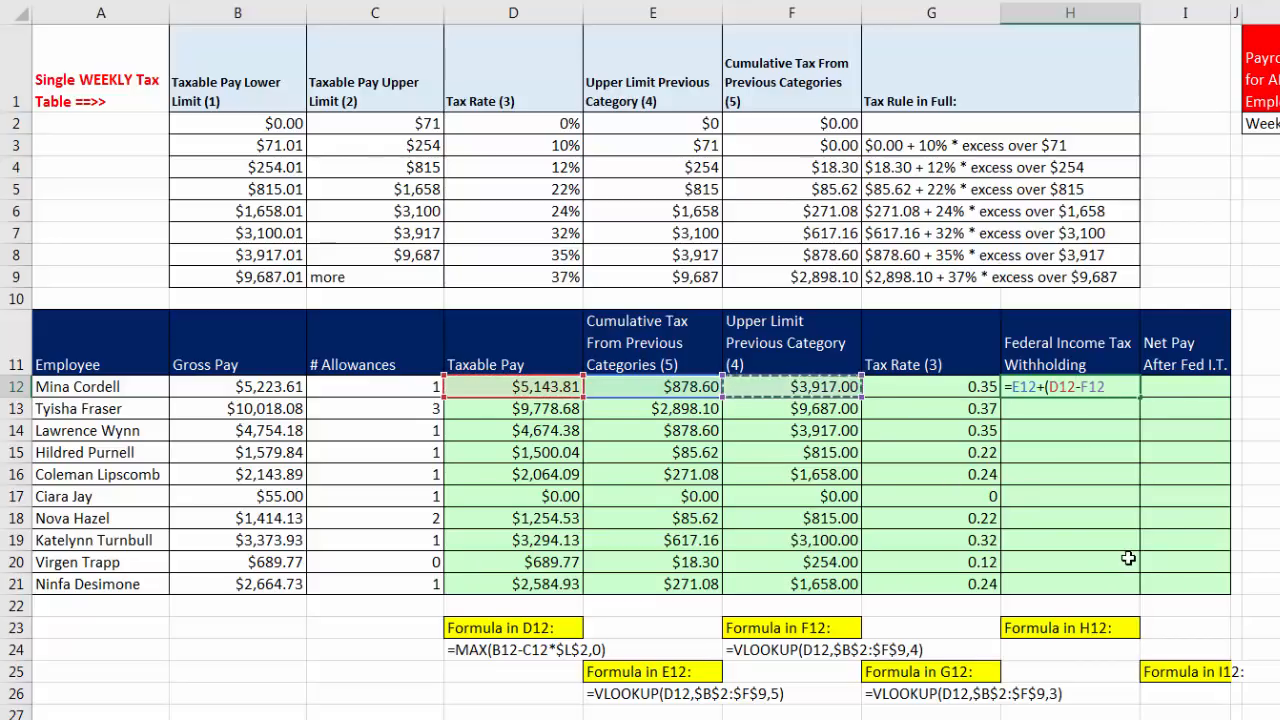
{"action": "type", "text": ")"}
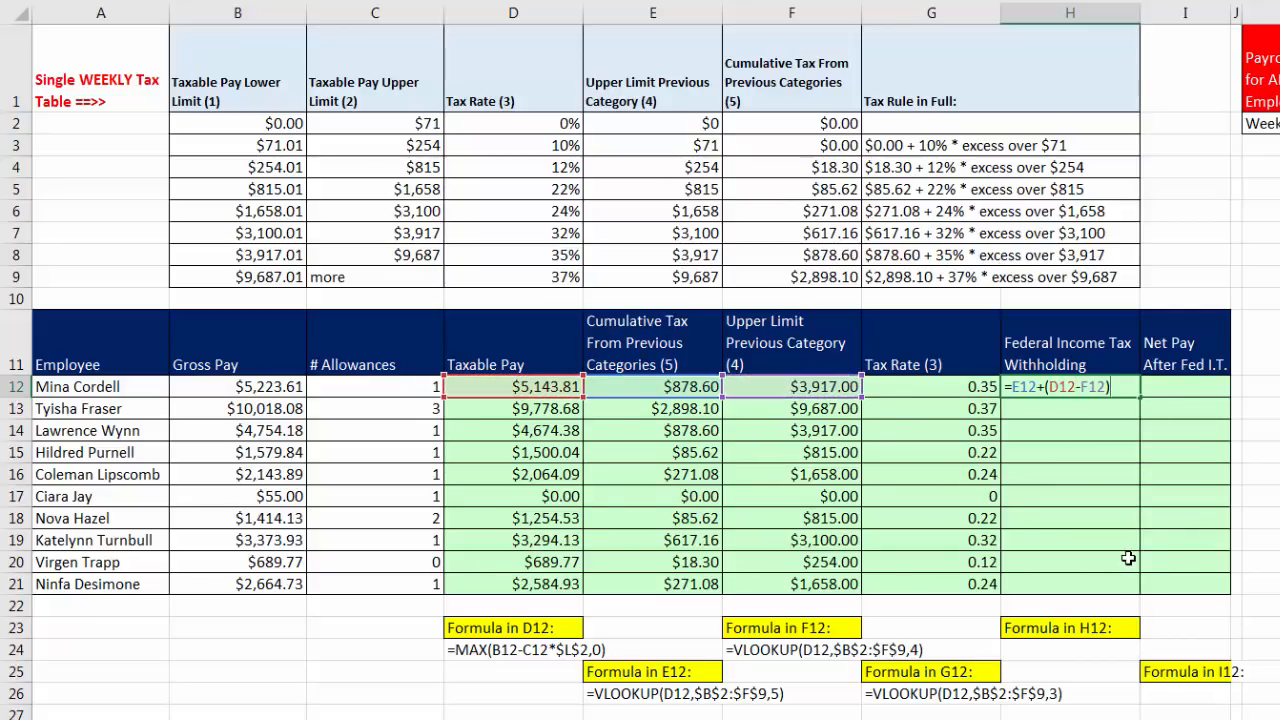
{"action": "type", "text": "*"}
{"action": "left_click", "coordinate": [976, 384]}
- Round the excess tax part of the H12 formula to 2 digits and enter it as =E12+ROUND((D12-F12)*G12,2)
{"action": "left_click", "coordinate": [1045, 389]}
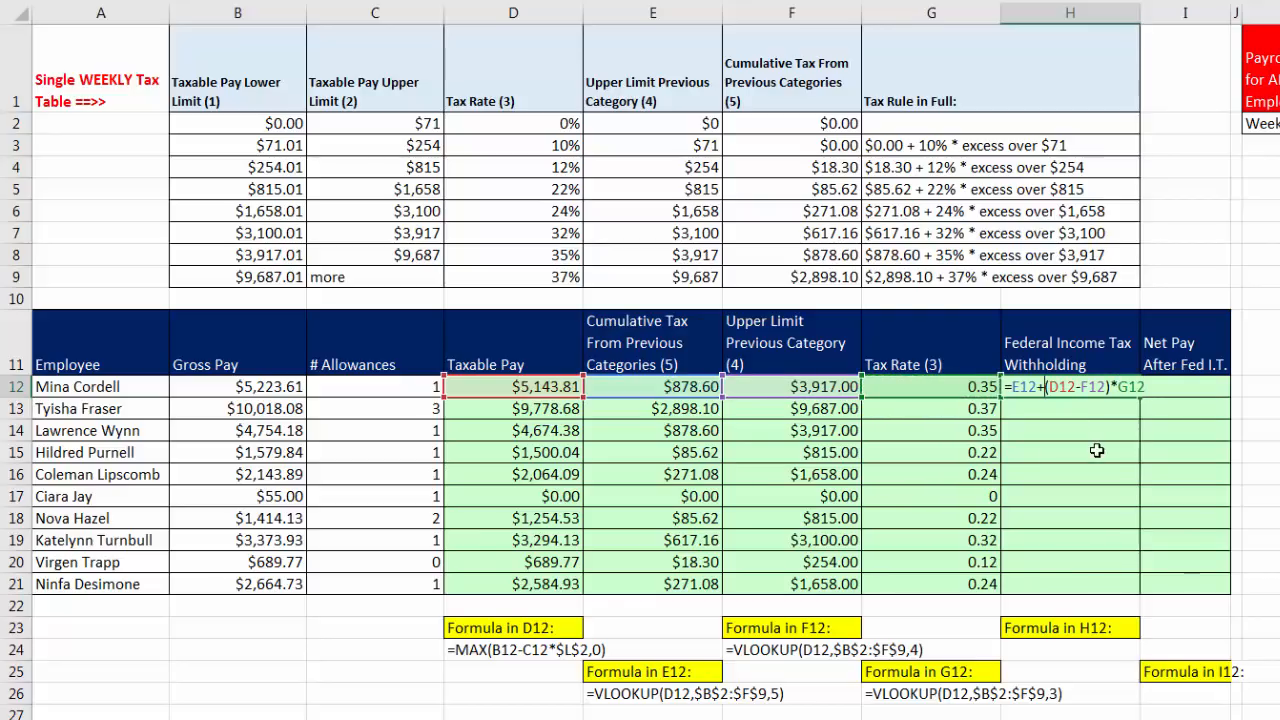
{"action": "type", "text": "ROUND"}
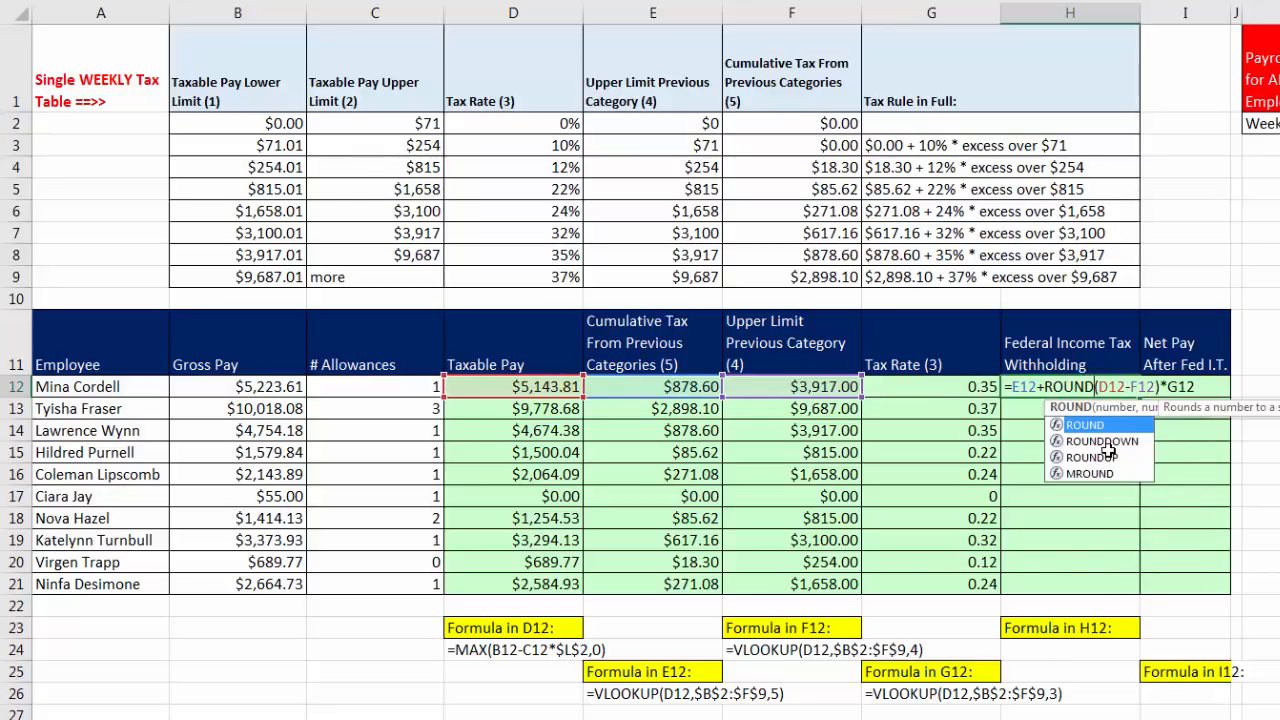
{"action": "type", "text": "("}
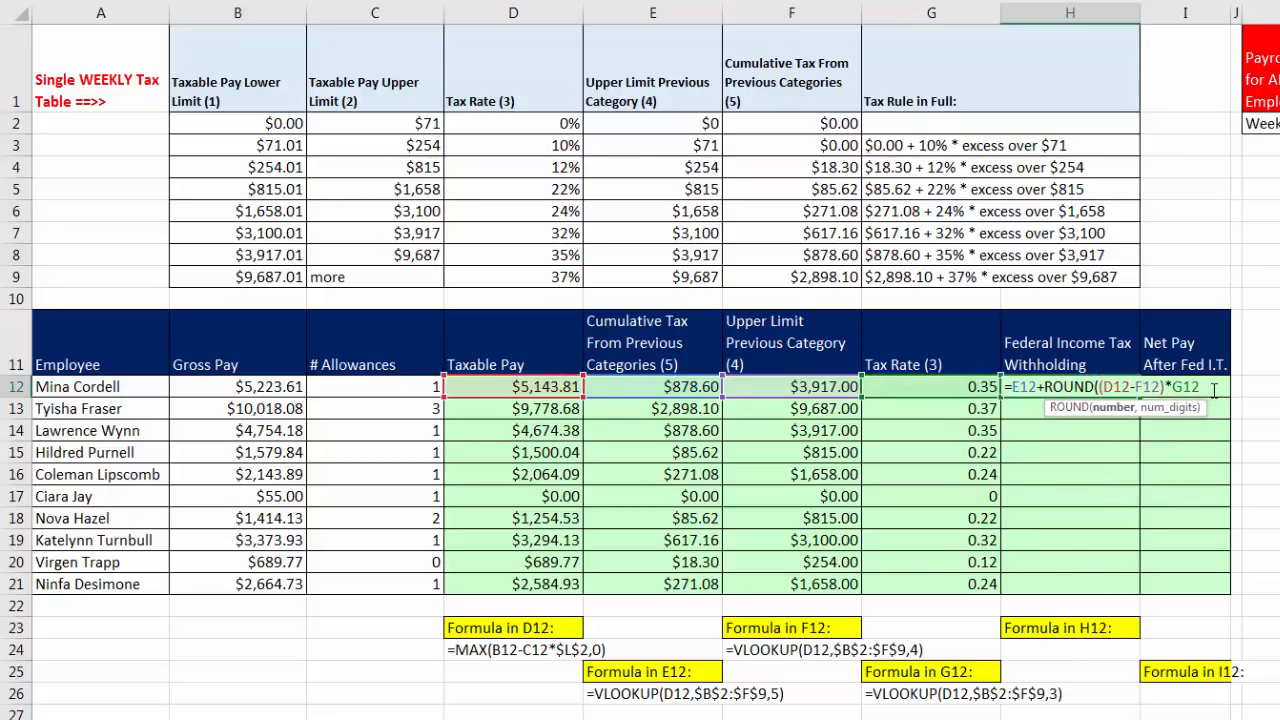
{"action": "type", "text": ",2)"}
{"action": "key", "text": "ctrl+Return"}
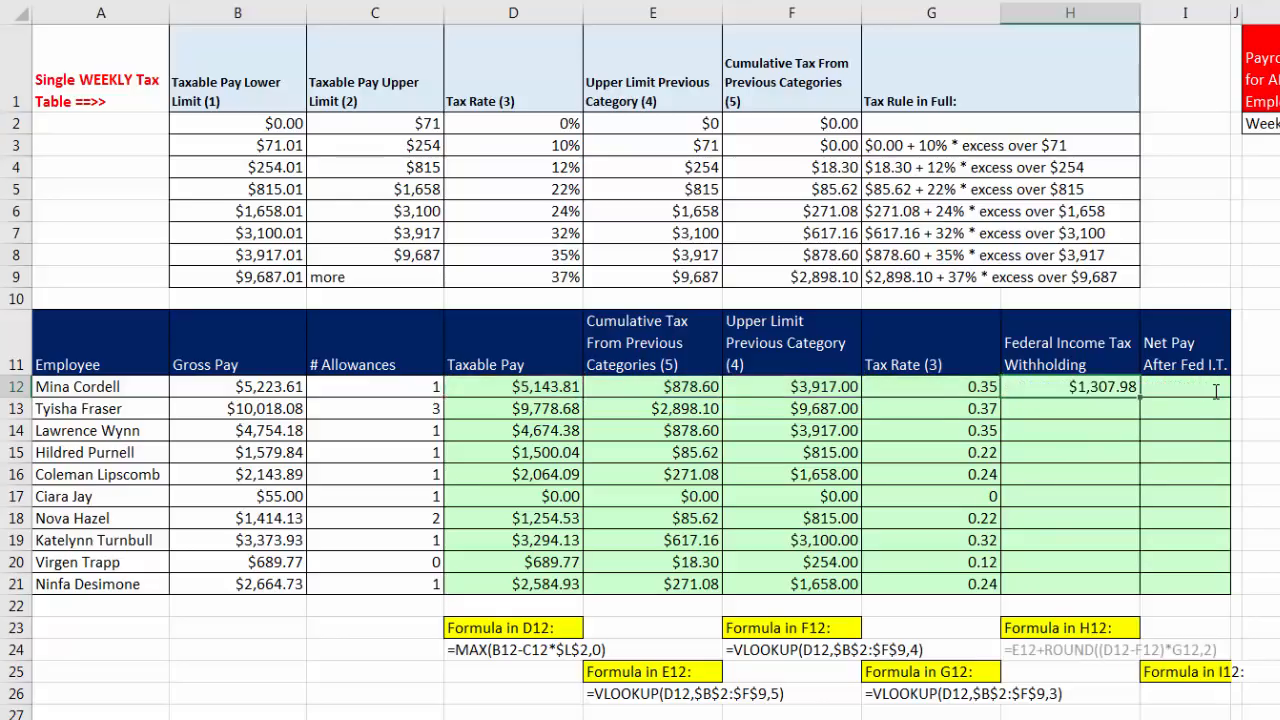
- Fill the withholding formula down to H21 and check the references in the last cell
{"action": "double_click", "coordinate": [1138, 397]}
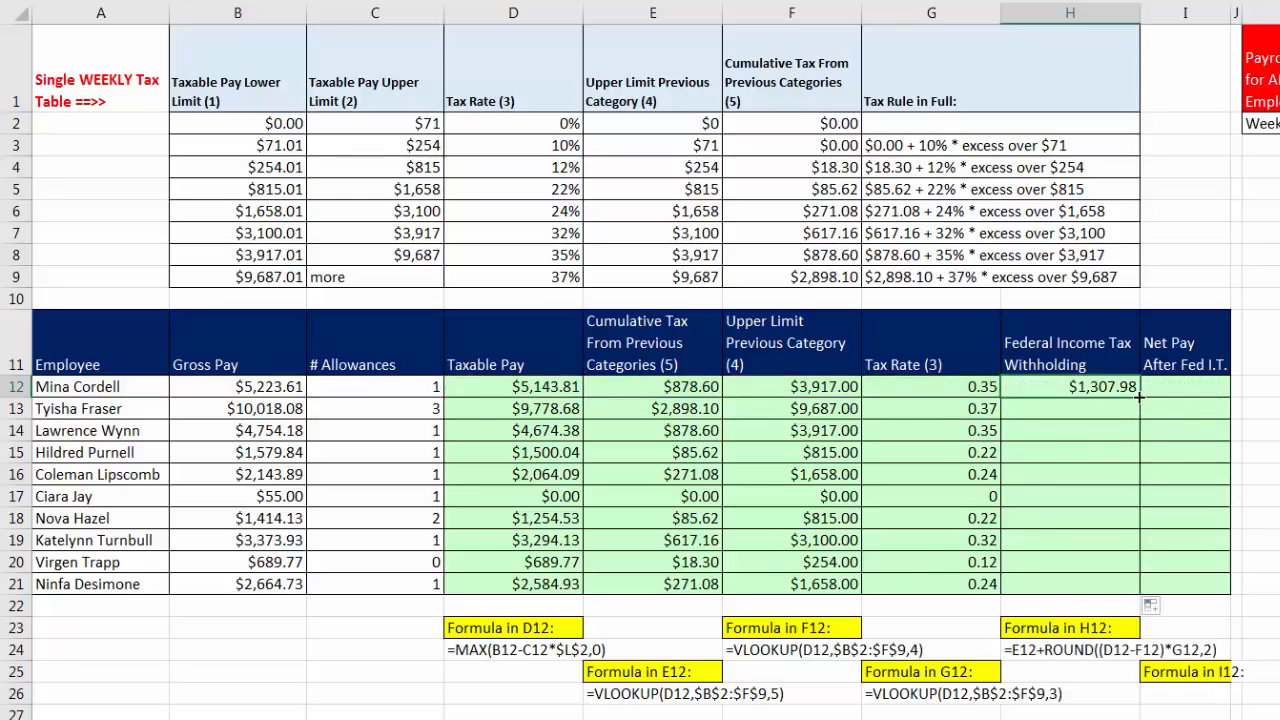
{"action": "left_click", "coordinate": [1070, 586]}
{"action": "key", "text": "F2"}
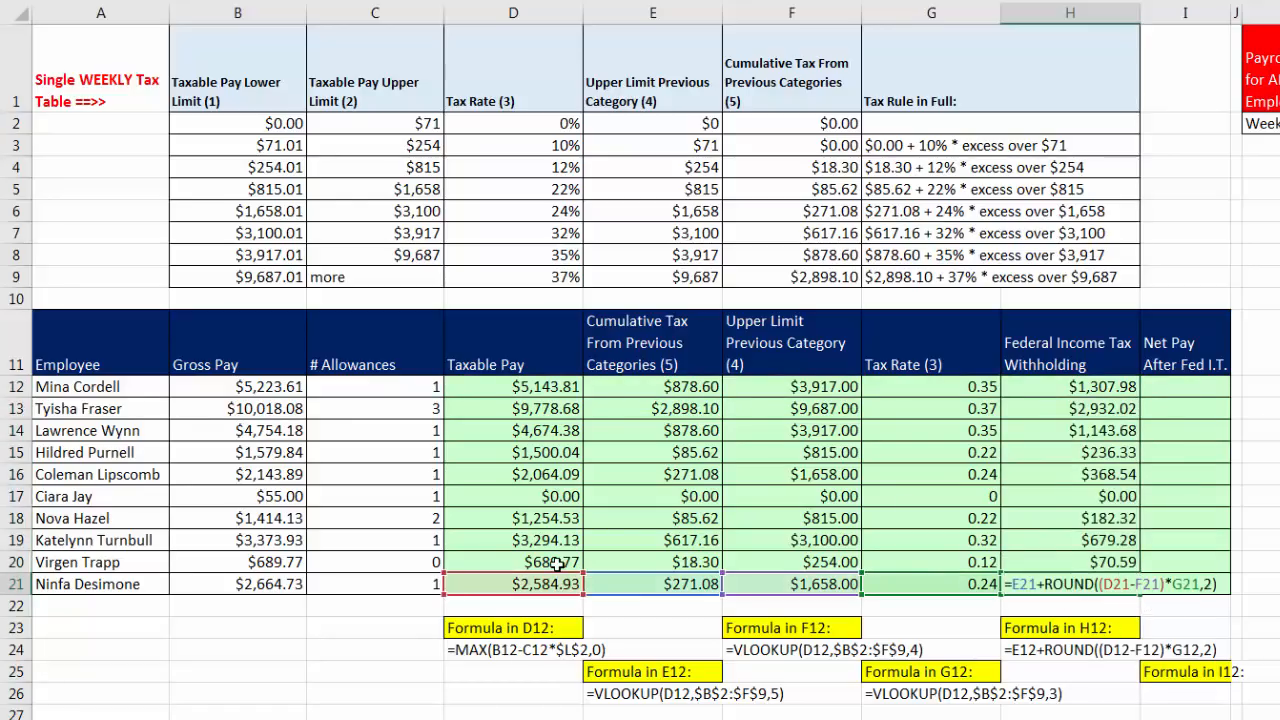
{"action": "key", "text": "Escape"}
- Enter the net pay formula =B12-H12 in I12, subtracting the withholding from gross pay
{"action": "left_click", "coordinate": [1200, 387]}
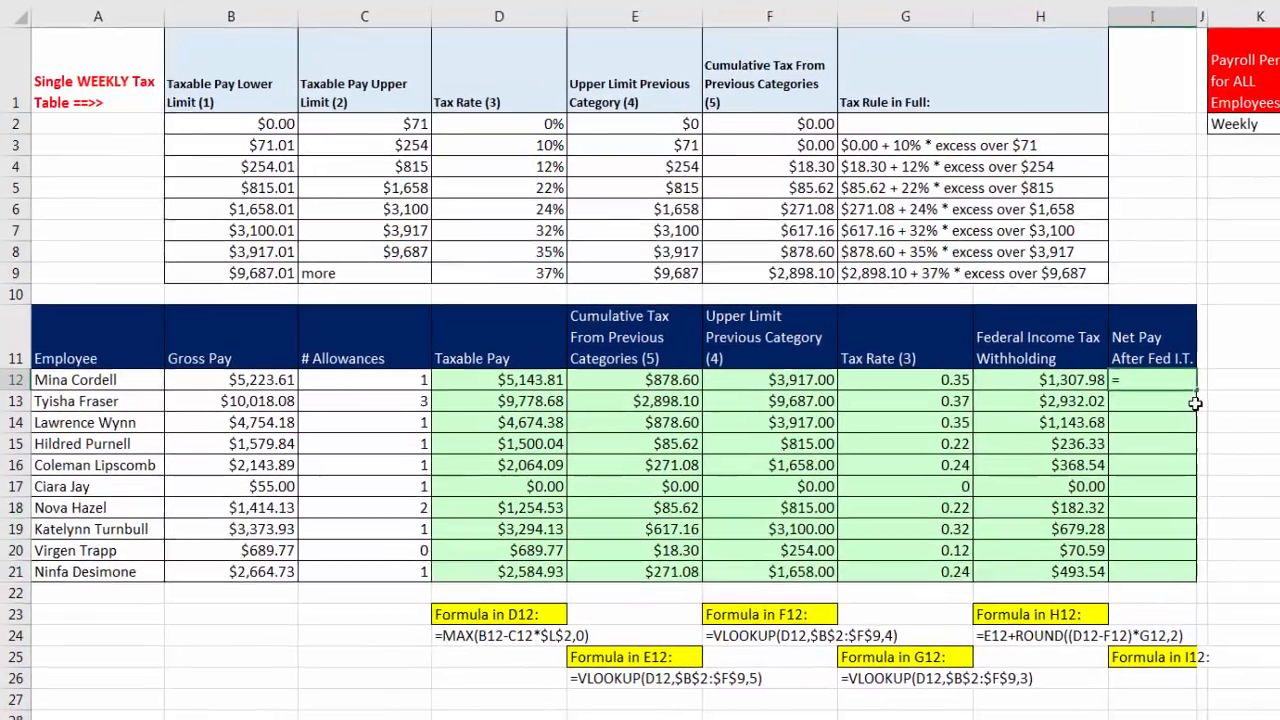
{"action": "type", "text": "="}
{"action": "key", "text": "Left"}
{"action": "key", "text": "Left"}
{"action": "key", "text": "Left"}
{"action": "key", "text": "Left"}
{"action": "key", "text": "Left"}
{"action": "key", "text": "Left"}
{"action": "key", "text": "Left"}
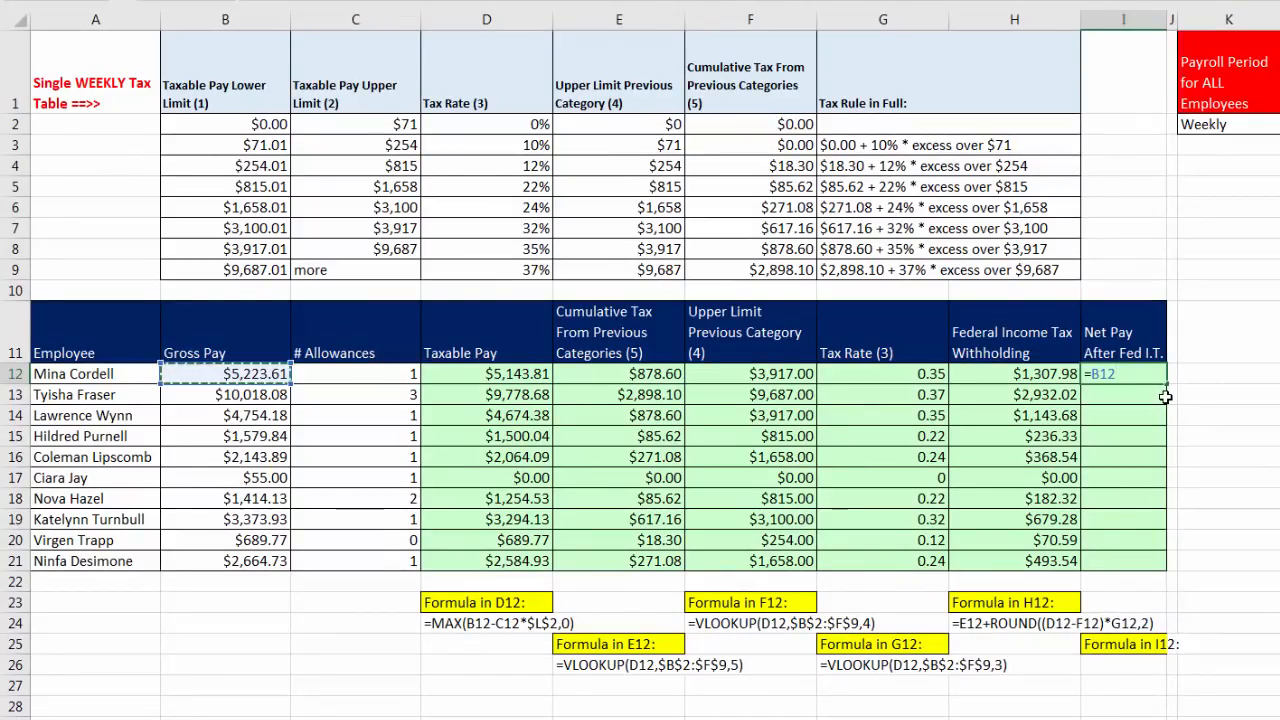
{"action": "type", "text": "-"}
{"action": "key", "text": "Left"}
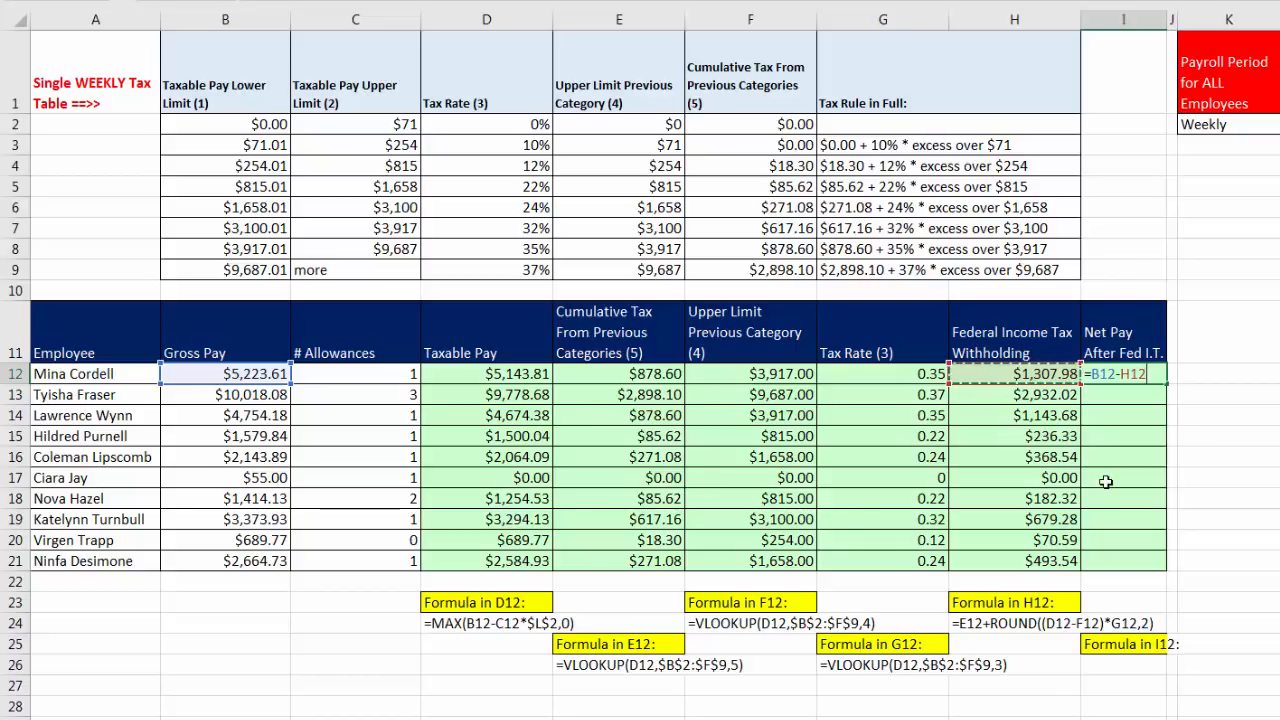
{"action": "key", "text": "ctrl+Return"}
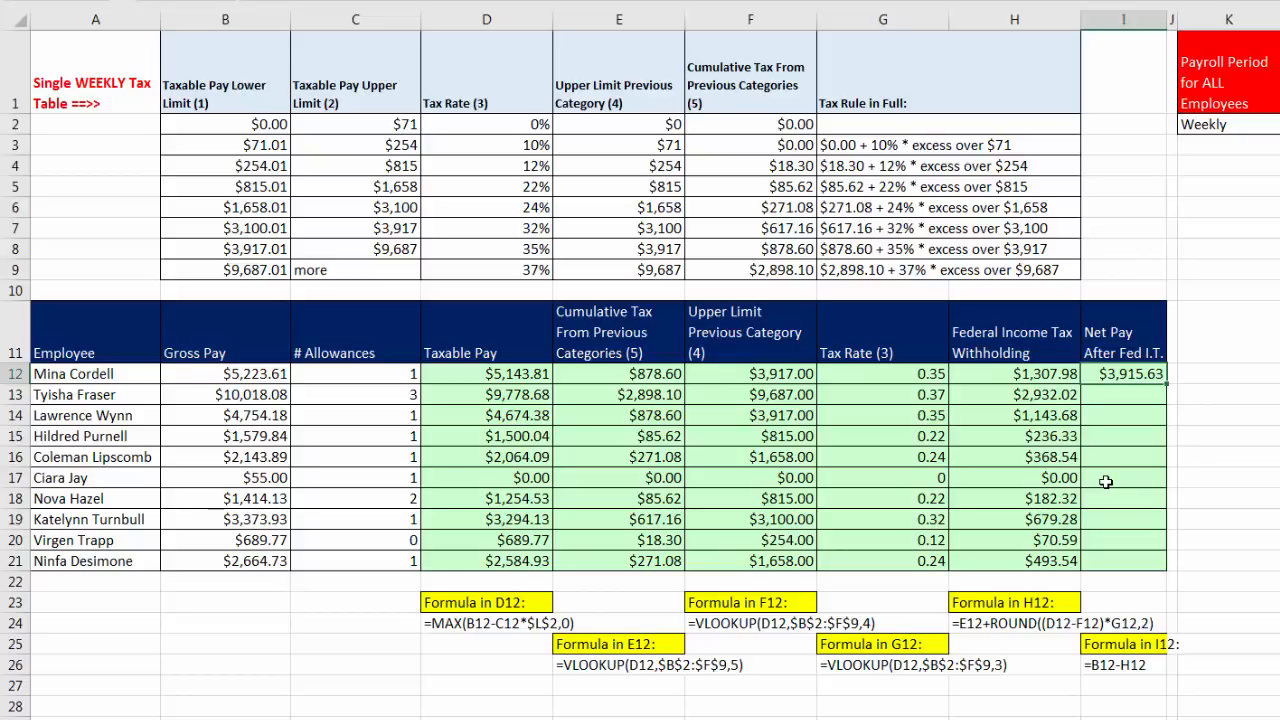
- Fill the net pay formula down to I21 and check the references in the last cell
{"action": "double_click", "coordinate": [1167, 384]}
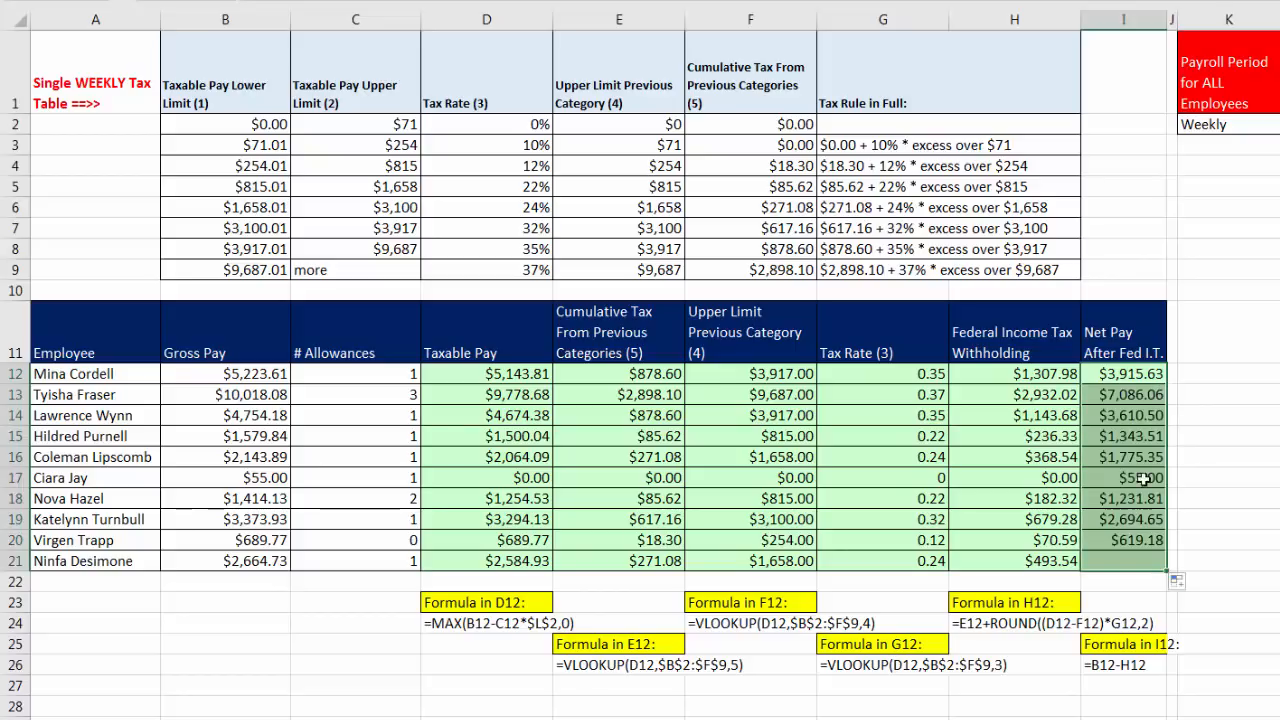
{"action": "left_click", "coordinate": [1132, 564]}
{"action": "key", "text": "F2"}
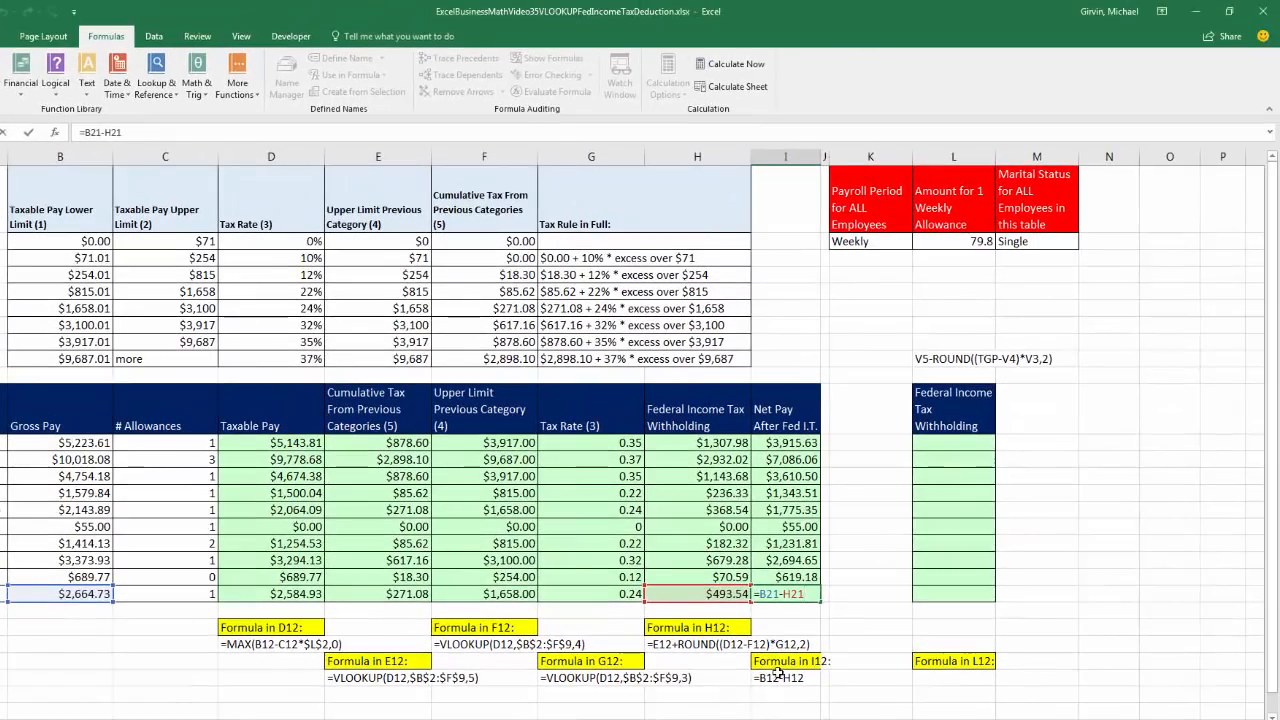
{"action": "key", "text": "ctrl+Return"}
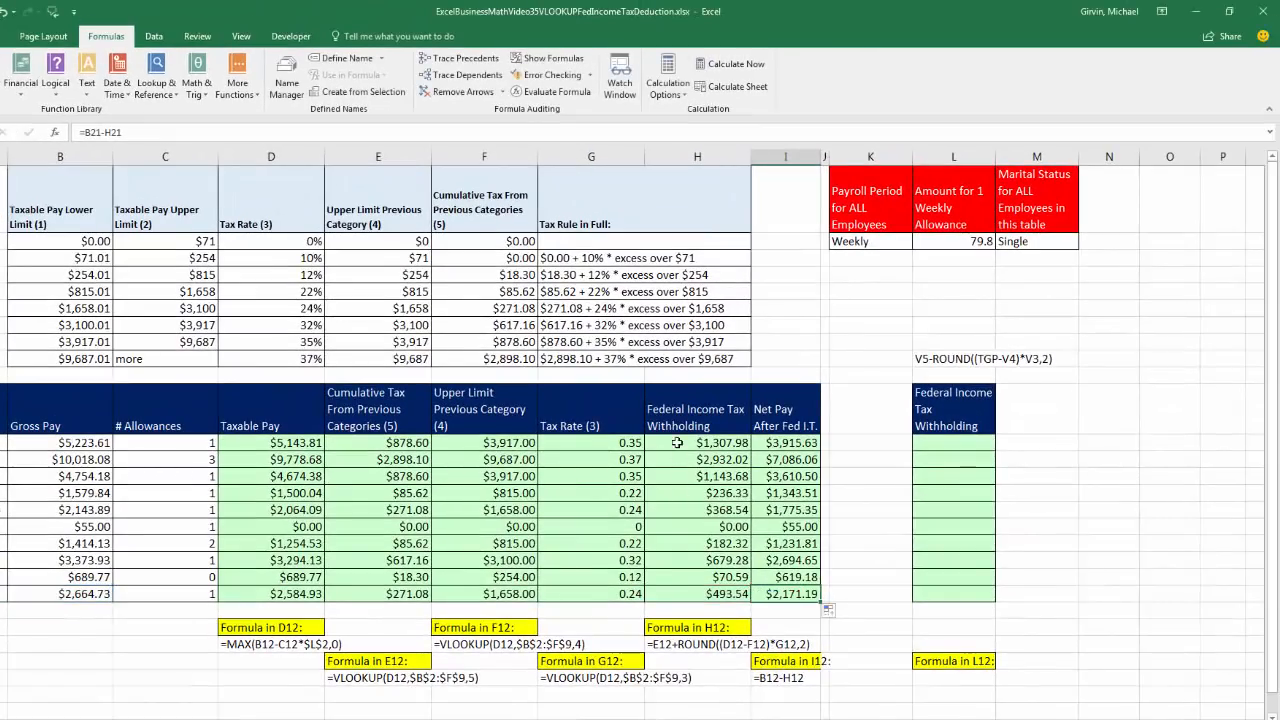
- Copy the H12 formula text without its equal sign and paste it into L12 under Federal Income Tax Withholding
{"action": "double_click", "coordinate": [652, 446]}
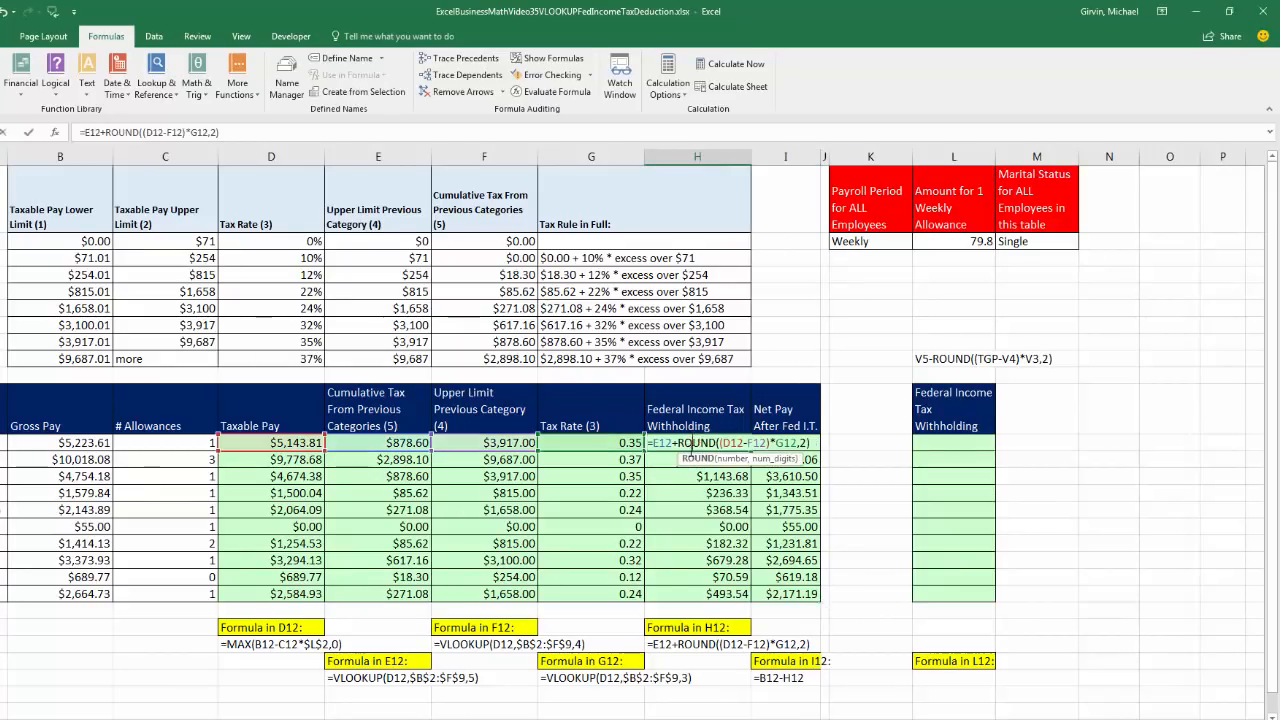
{"action": "left_click_drag", "start_coordinate": [652, 446], "coordinate": [880, 449]}
{"action": "key", "text": "ctrl+c"}
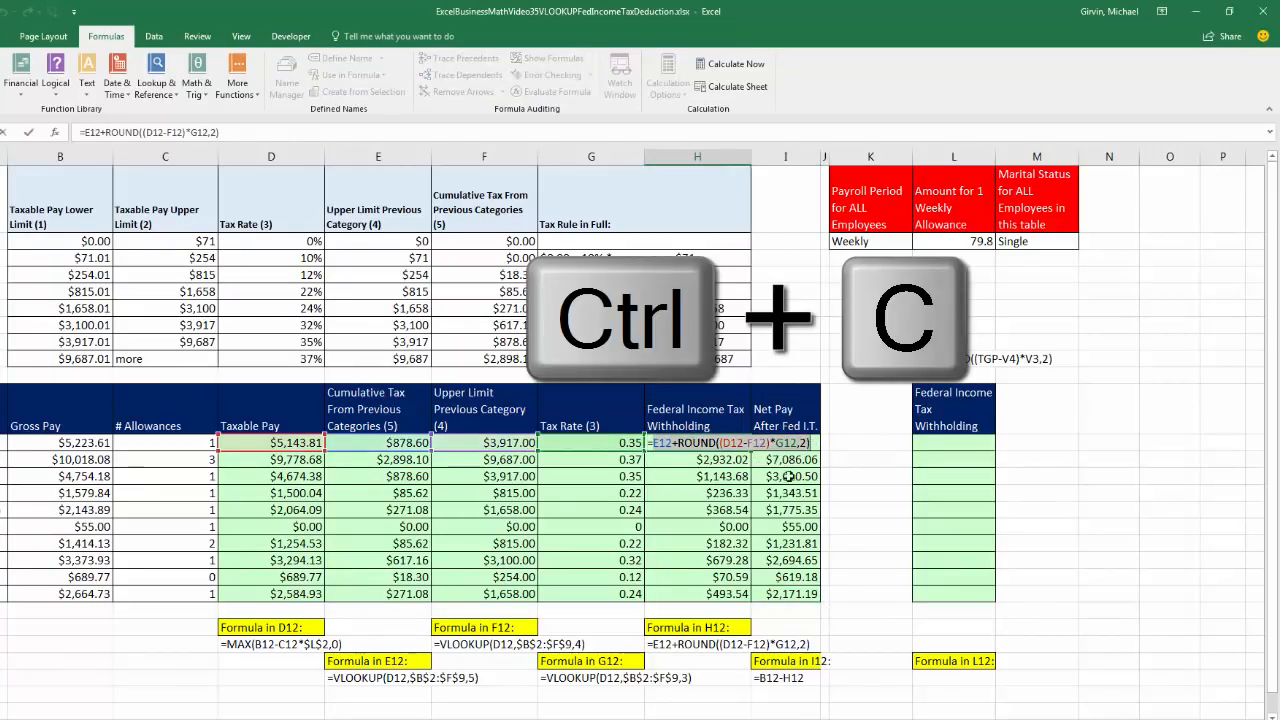
{"action": "key", "text": "Escape"}
{"action": "left_click", "coordinate": [958, 444]}
{"action": "key", "text": "ctrl+v"}
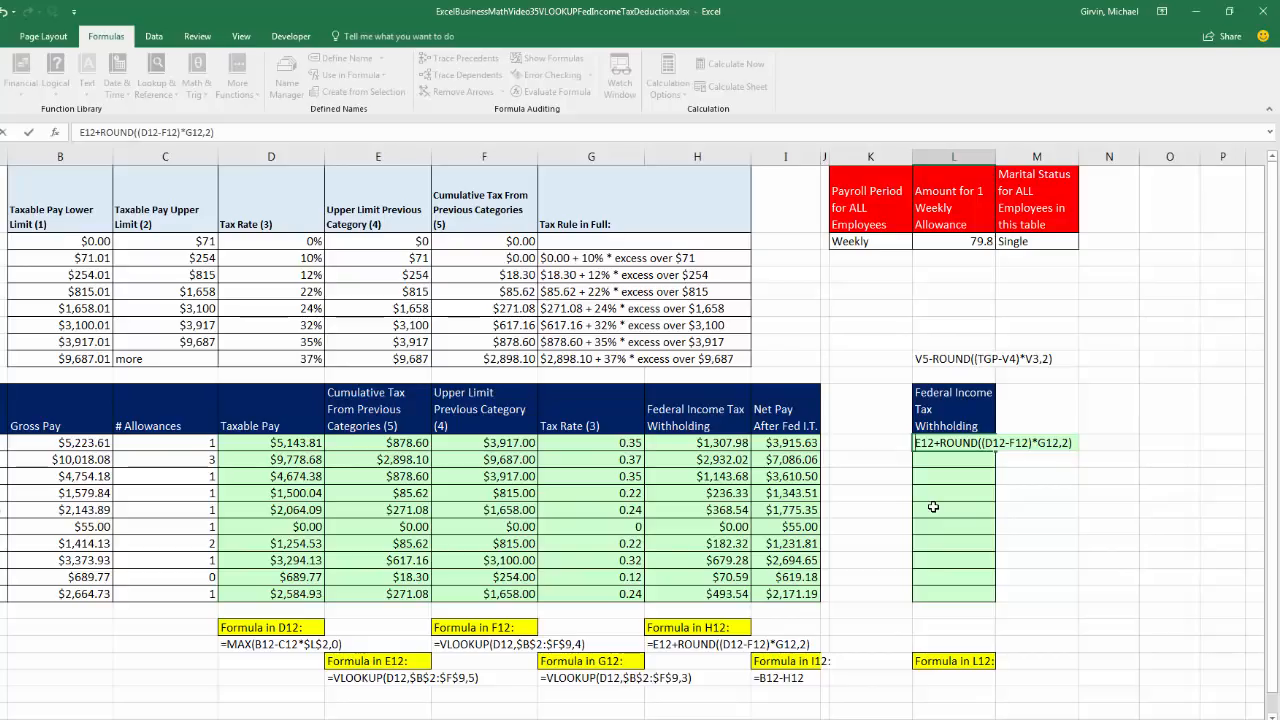
- Add the leading equal sign to complete L12's formula, and copy E12's VLOOKUP text without its equal sign
{"action": "type", "text": "="}
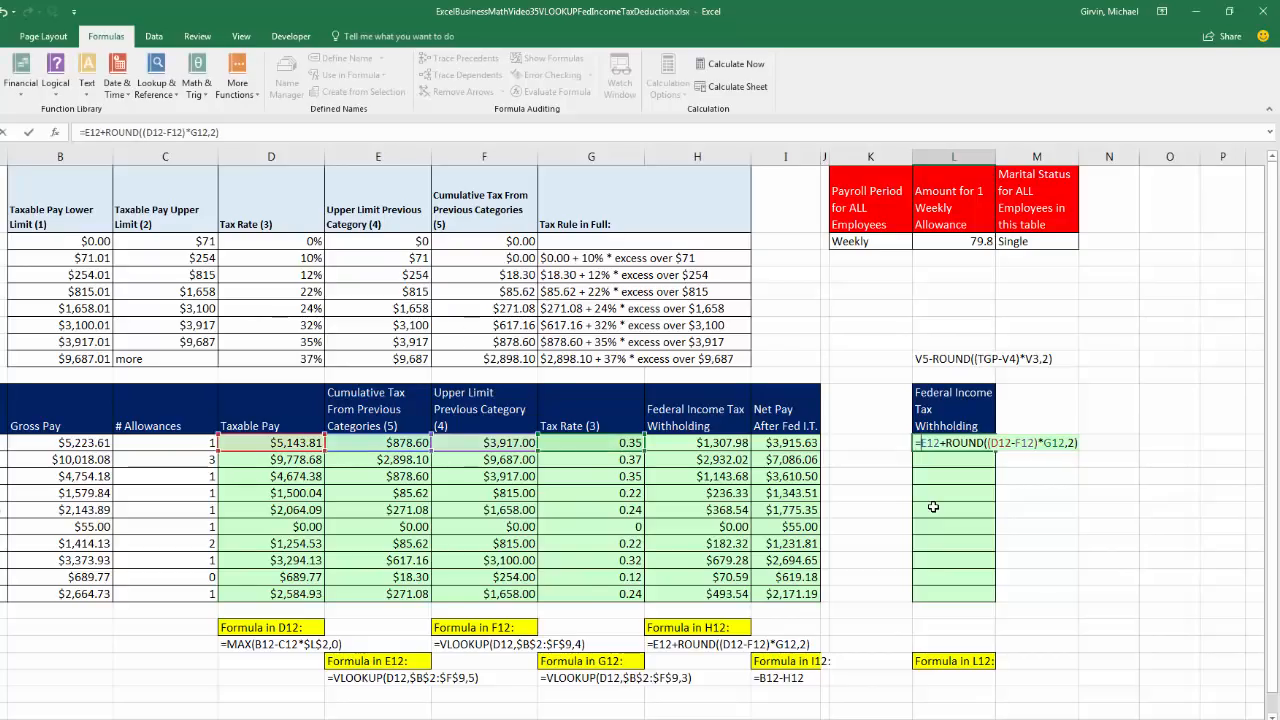
{"action": "left_click", "coordinate": [478, 442]}
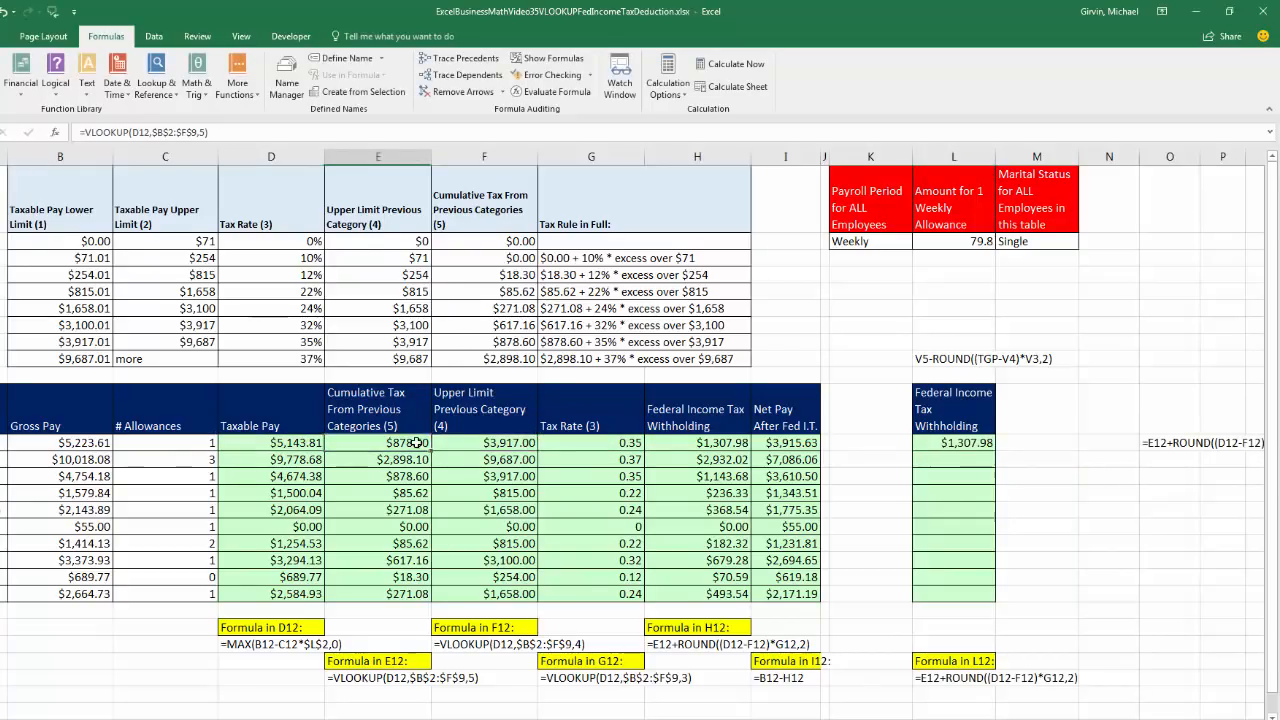
{"action": "double_click", "coordinate": [478, 442]}
{"action": "key", "text": "shift+Home"}
{"action": "key", "text": "ctrl+c"}
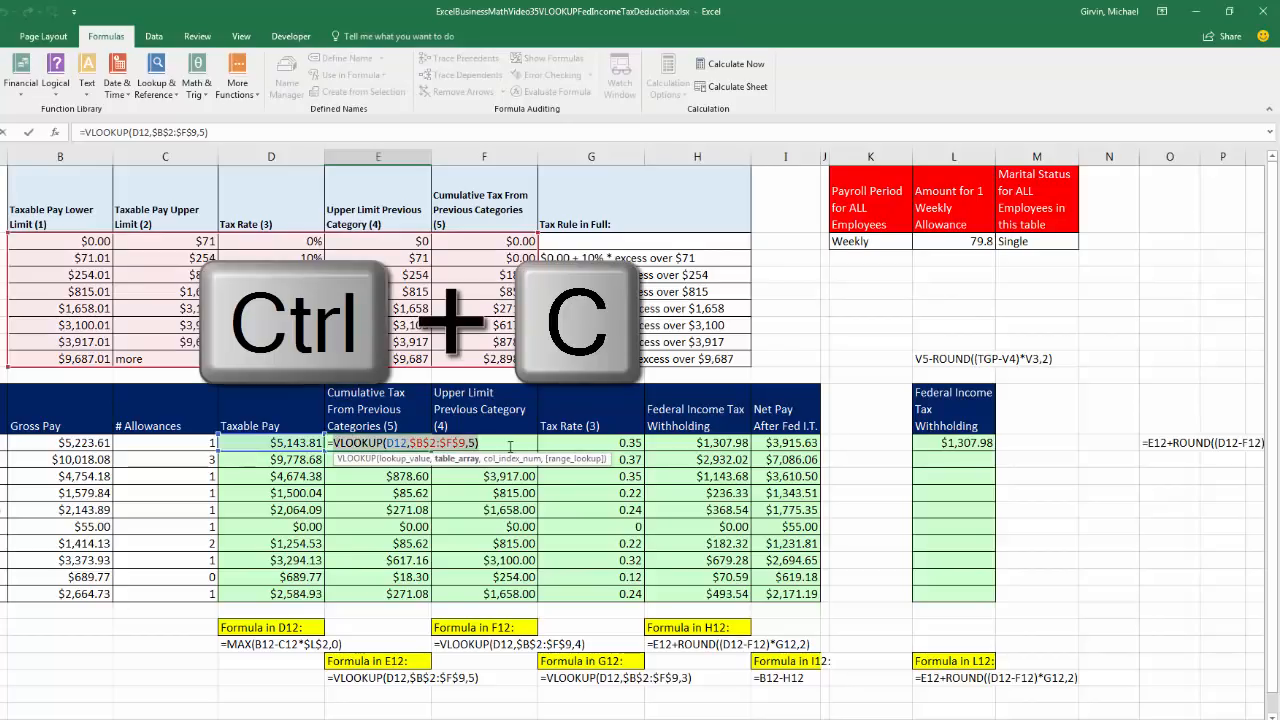
{"action": "key", "text": "Escape"}
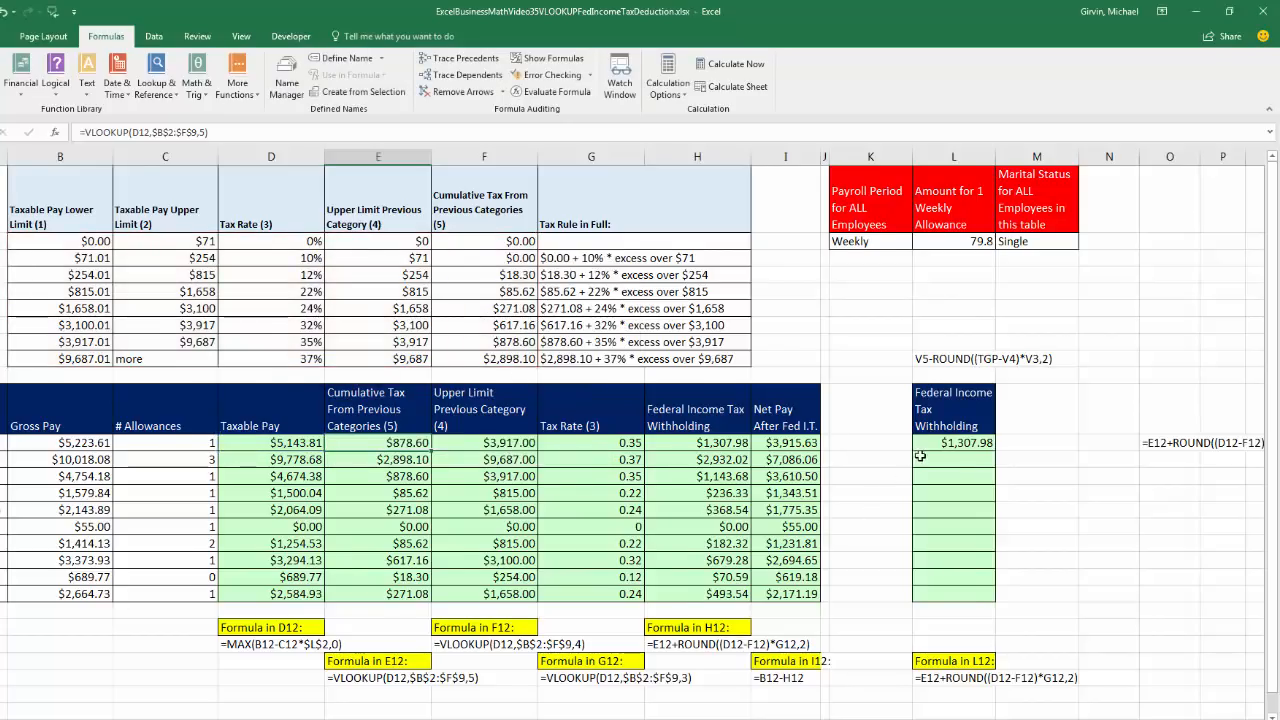
- Replace the E12 reference in L12's formula with the copied VLOOKUP(D12,$B$2:$F$9,5)
{"action": "left_click", "coordinate": [934, 446]}
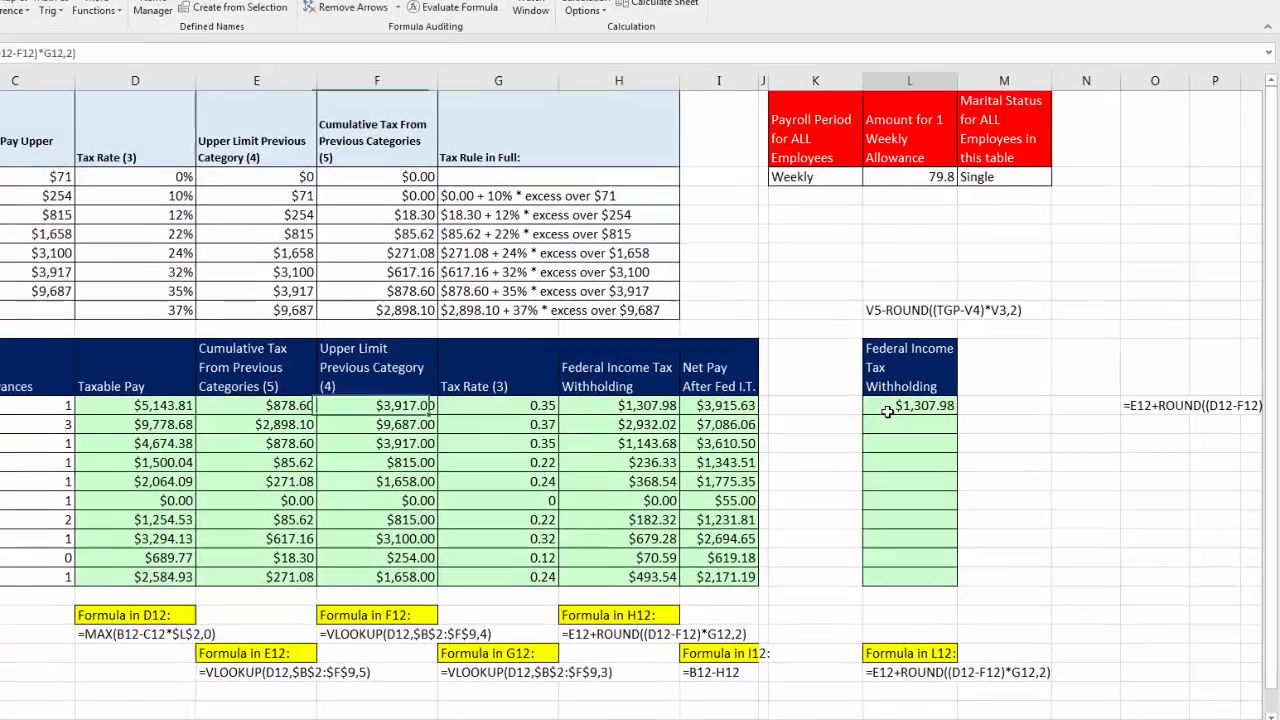
{"action": "double_click", "coordinate": [887, 411]}
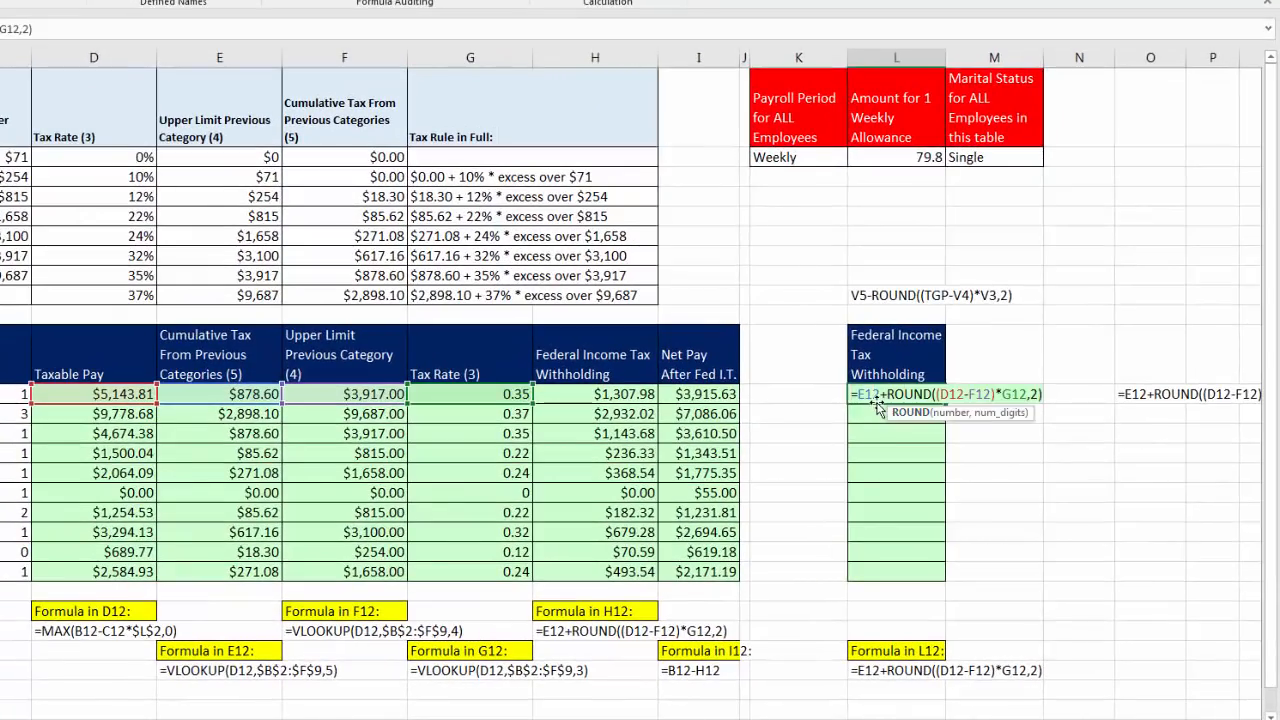
{"action": "double_click", "coordinate": [870, 396]}
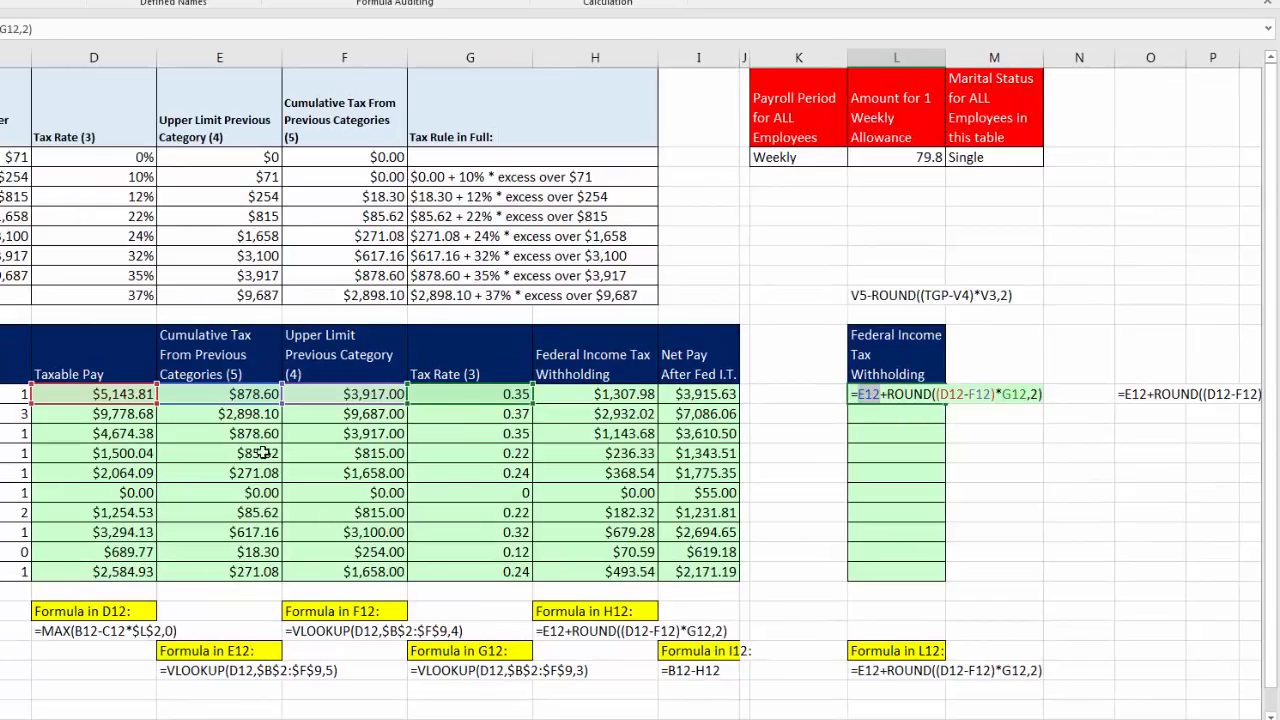
{"action": "key", "text": "ctrl+v"}
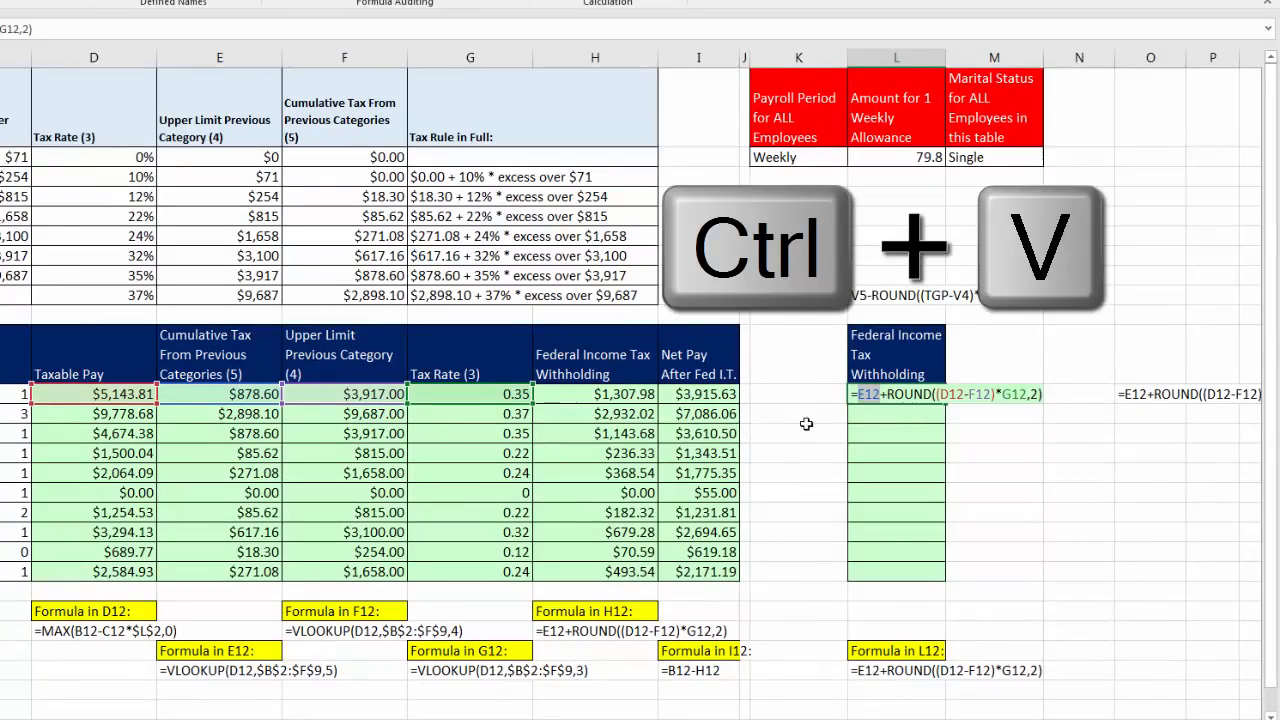
{"action": "key", "text": "ctrl+v"}
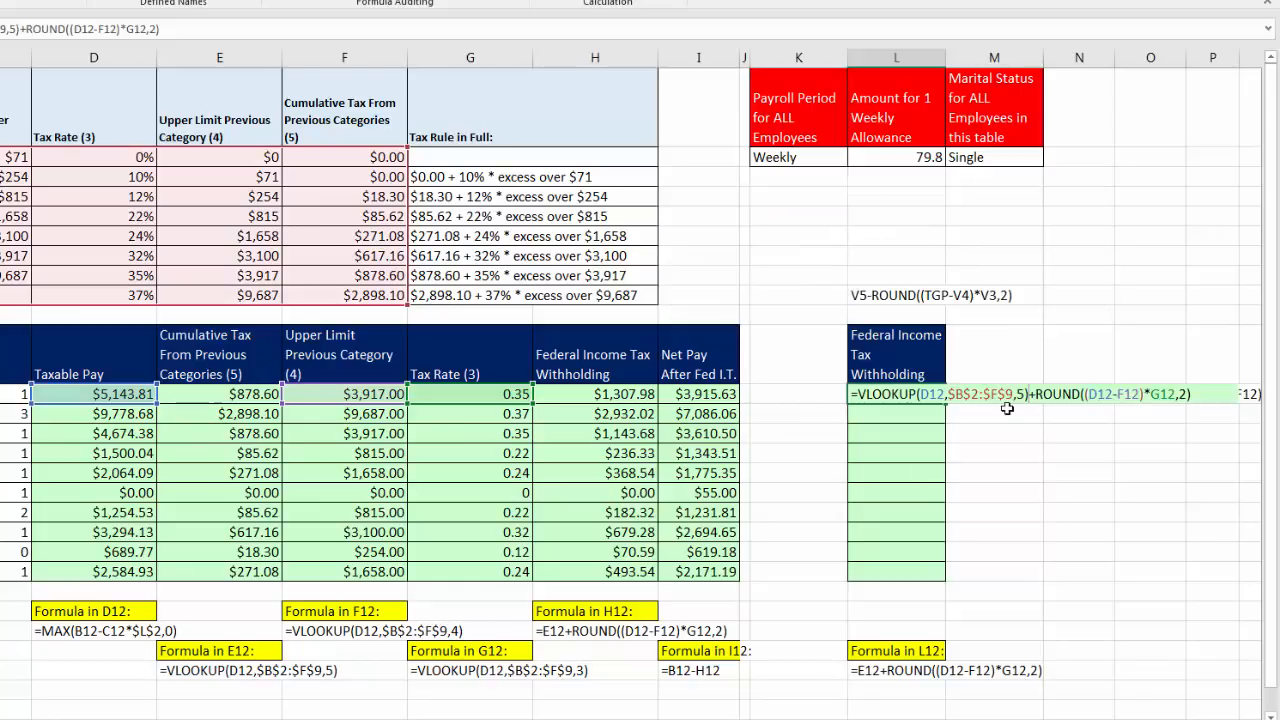
- Replace the F12 reference in L12's formula with the copied VLOOKUP and set its column index to 4
{"action": "double_click", "coordinate": [1128, 395]}
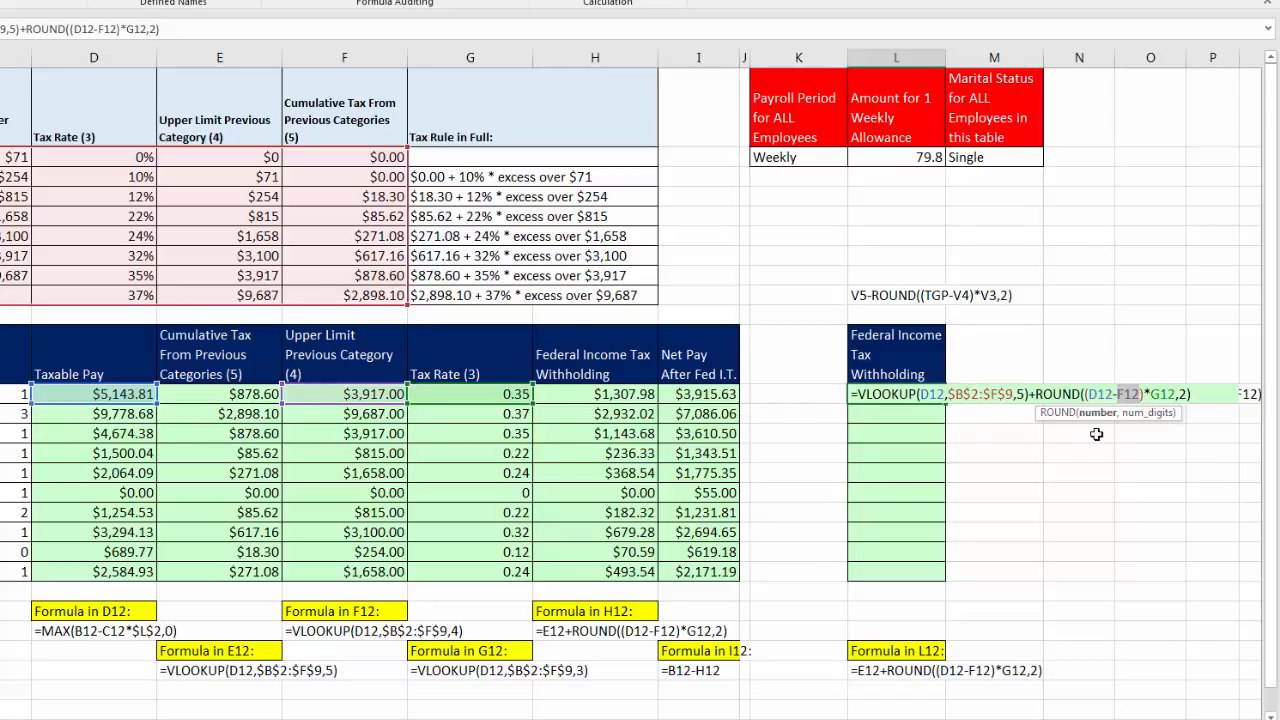
{"action": "key", "text": "ctrl+v"}
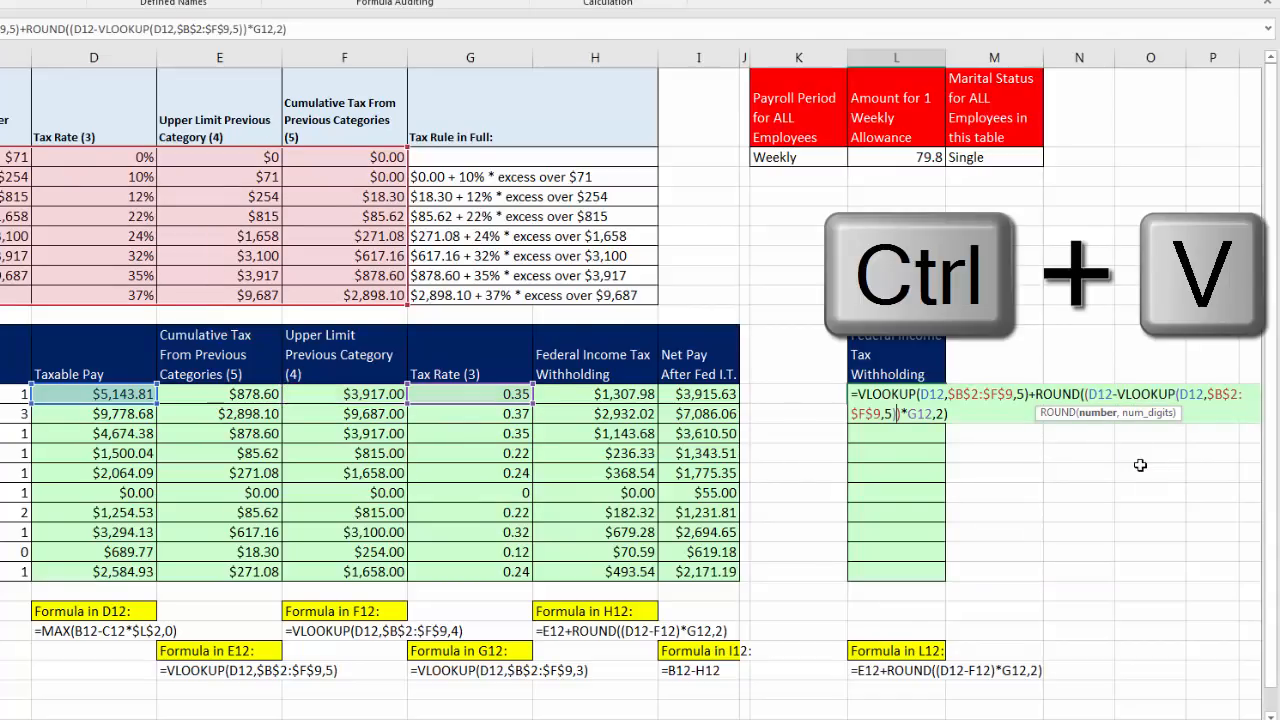
{"action": "left_click", "coordinate": [889, 414]}
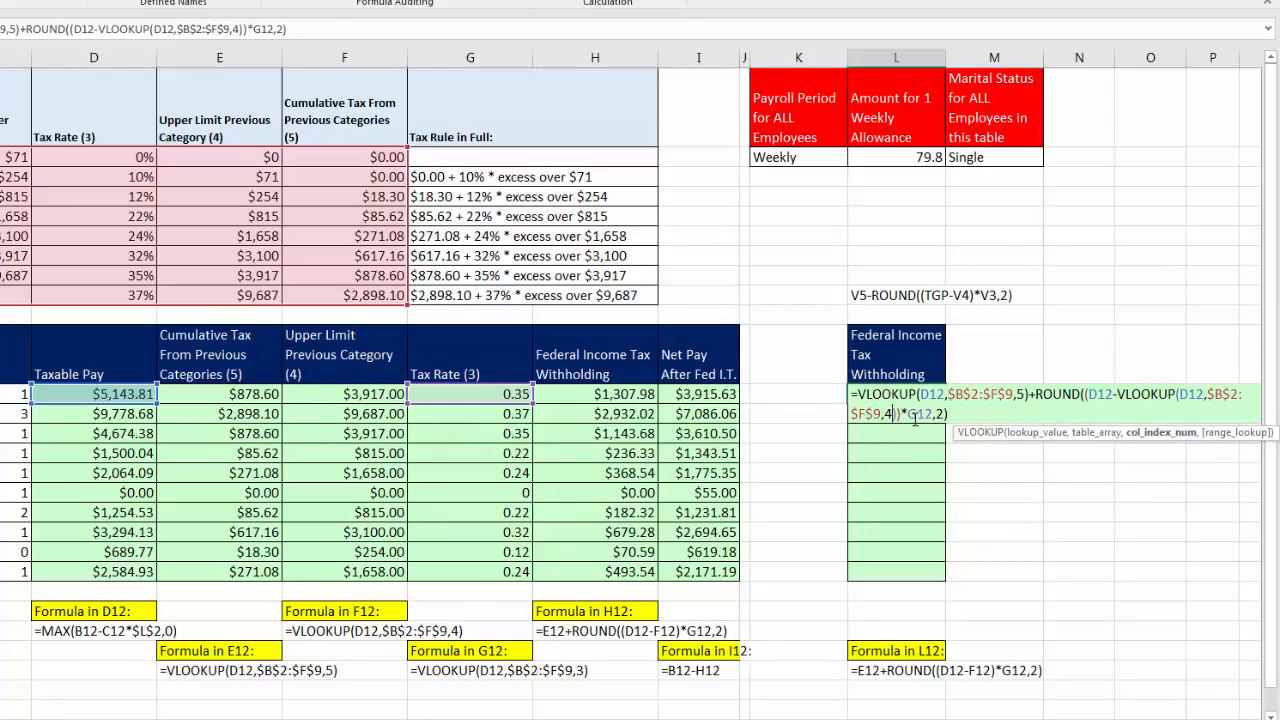
- Replace the G12 reference in L12 with the copied VLOOKUP using column index 3, and enter the finished formula
{"action": "left_click", "coordinate": [914, 414]}
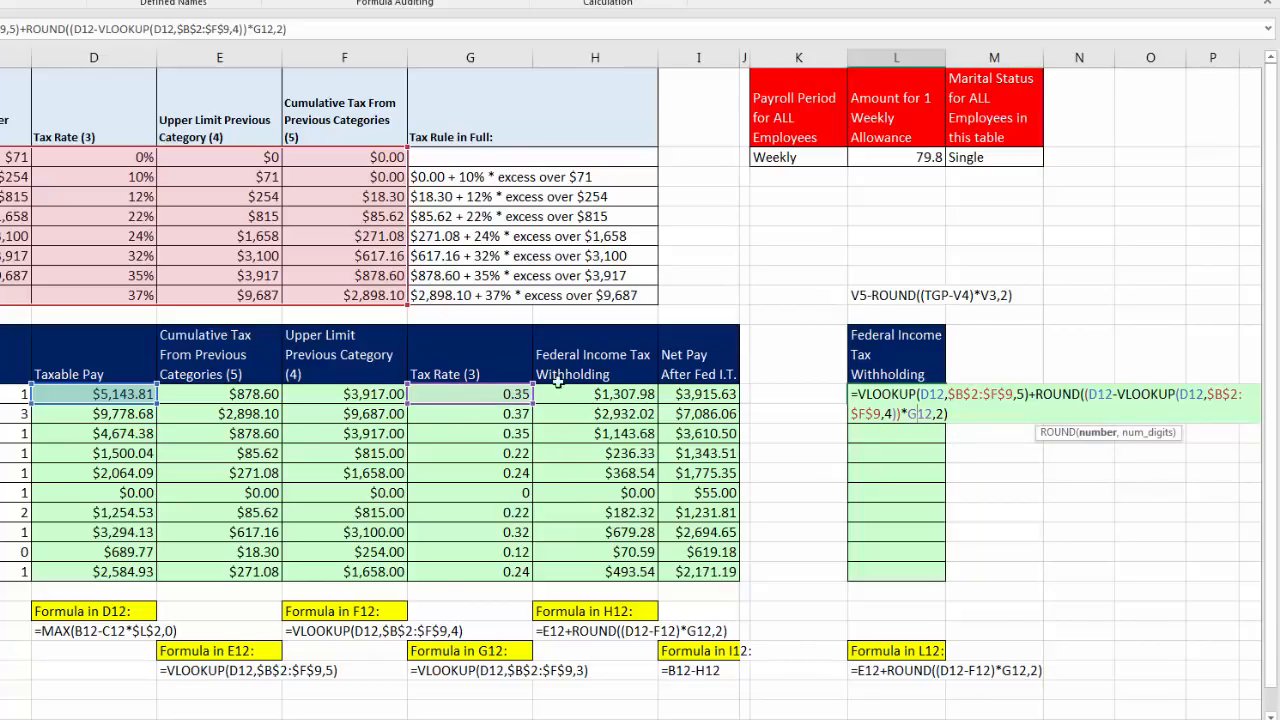
{"action": "double_click", "coordinate": [919, 414]}
{"action": "key", "text": "ctrl+v"}
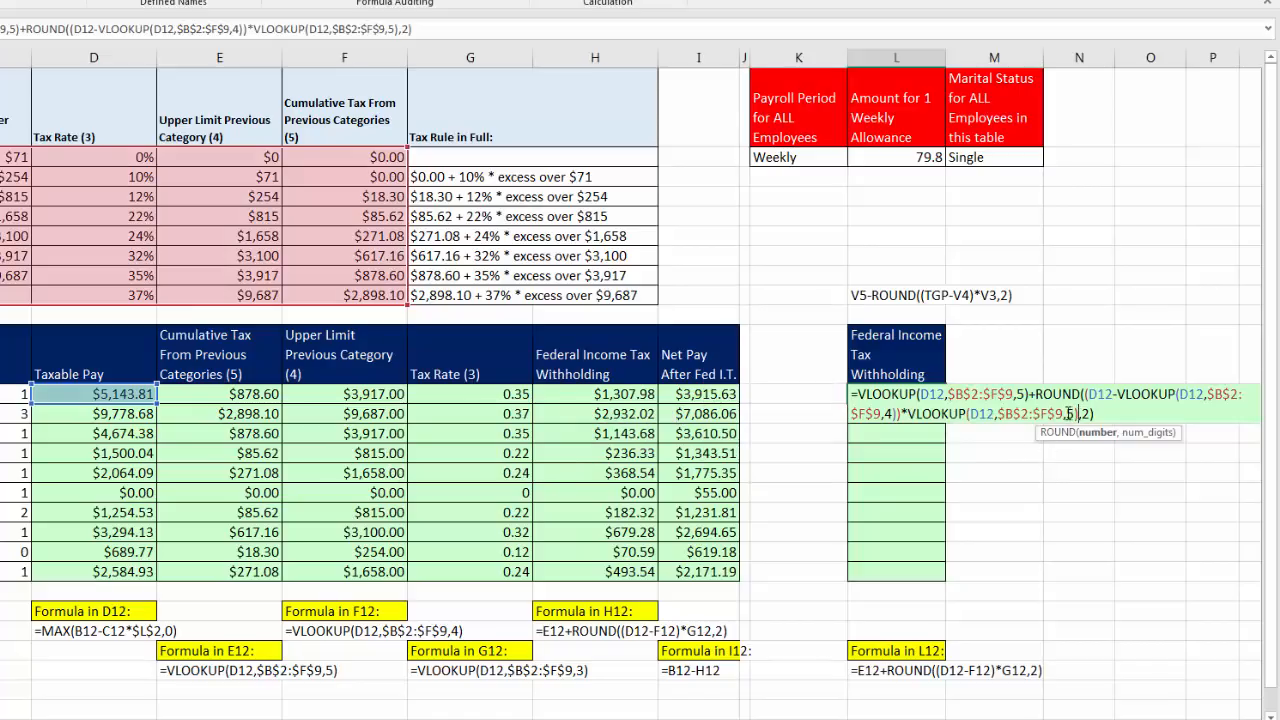
{"action": "double_click", "coordinate": [1070, 414]}
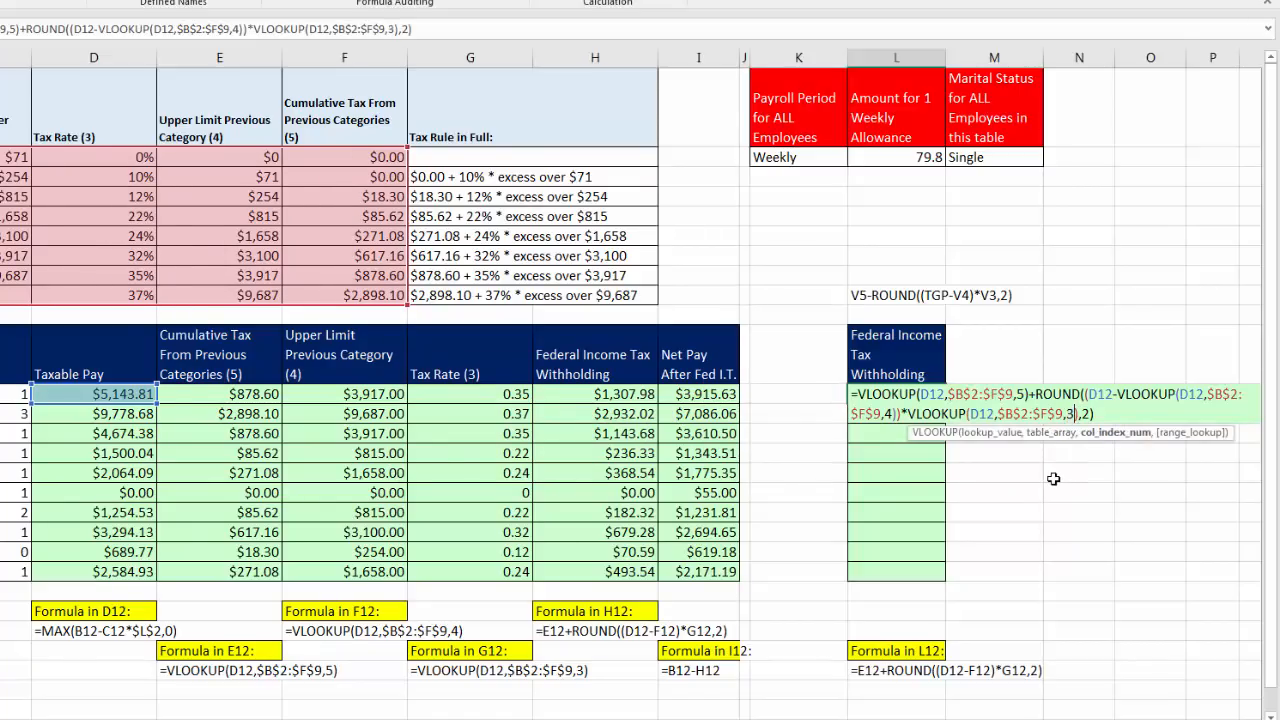
{"action": "key", "text": "Return"}
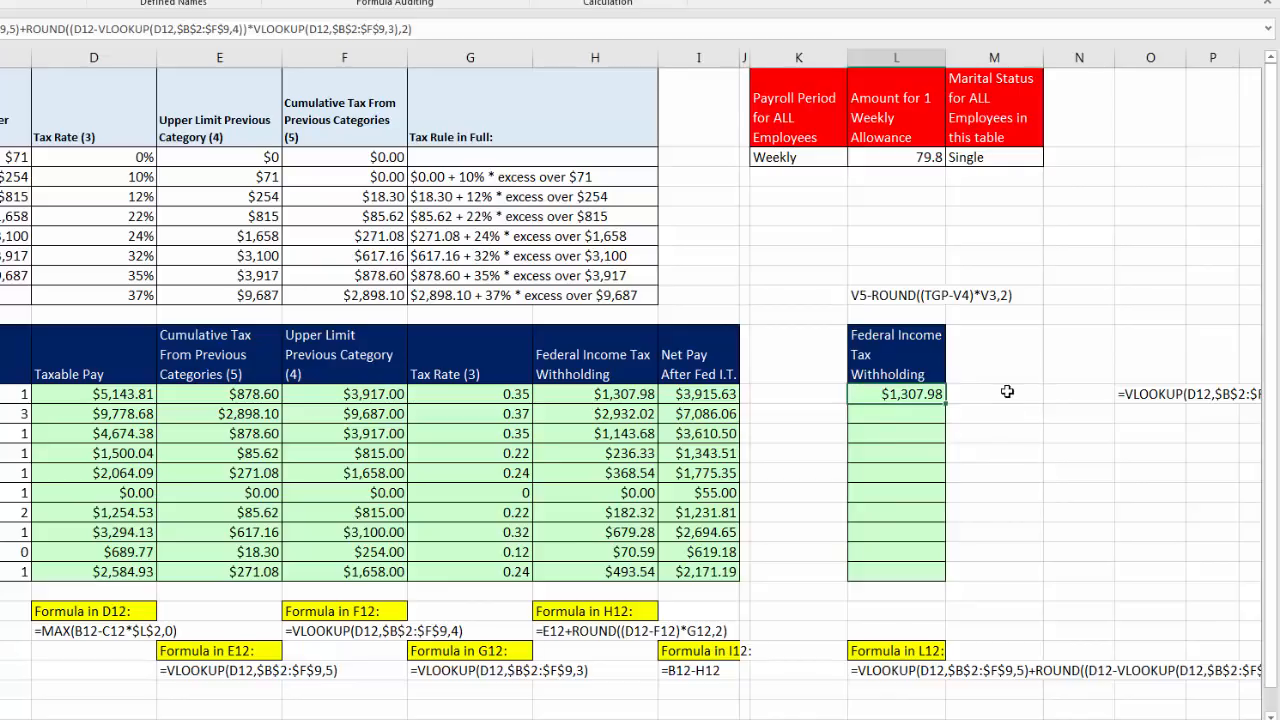
- Fill the single-cell withholding formula down to L21 and check the references in the last cell
{"action": "left_click_drag", "start_coordinate": [947, 402], "coordinate": [932, 582]}
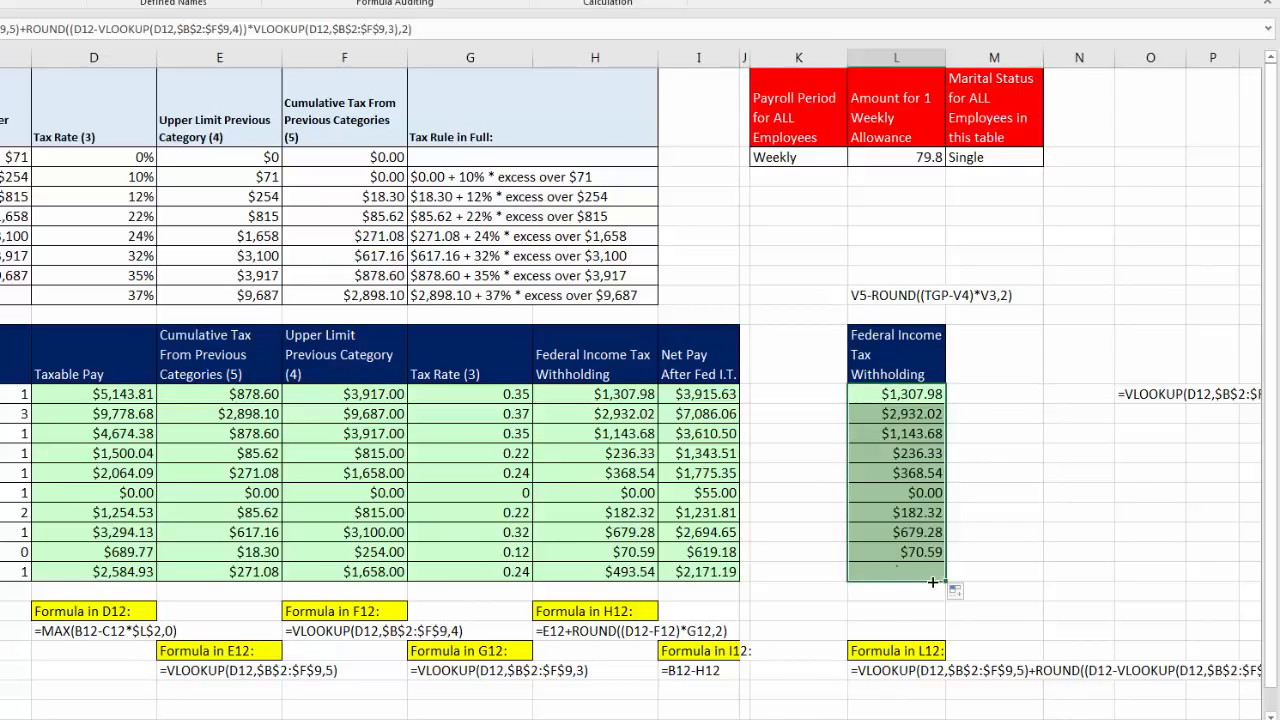
{"action": "left_click", "coordinate": [915, 572]}
{"action": "key", "text": "F2"}
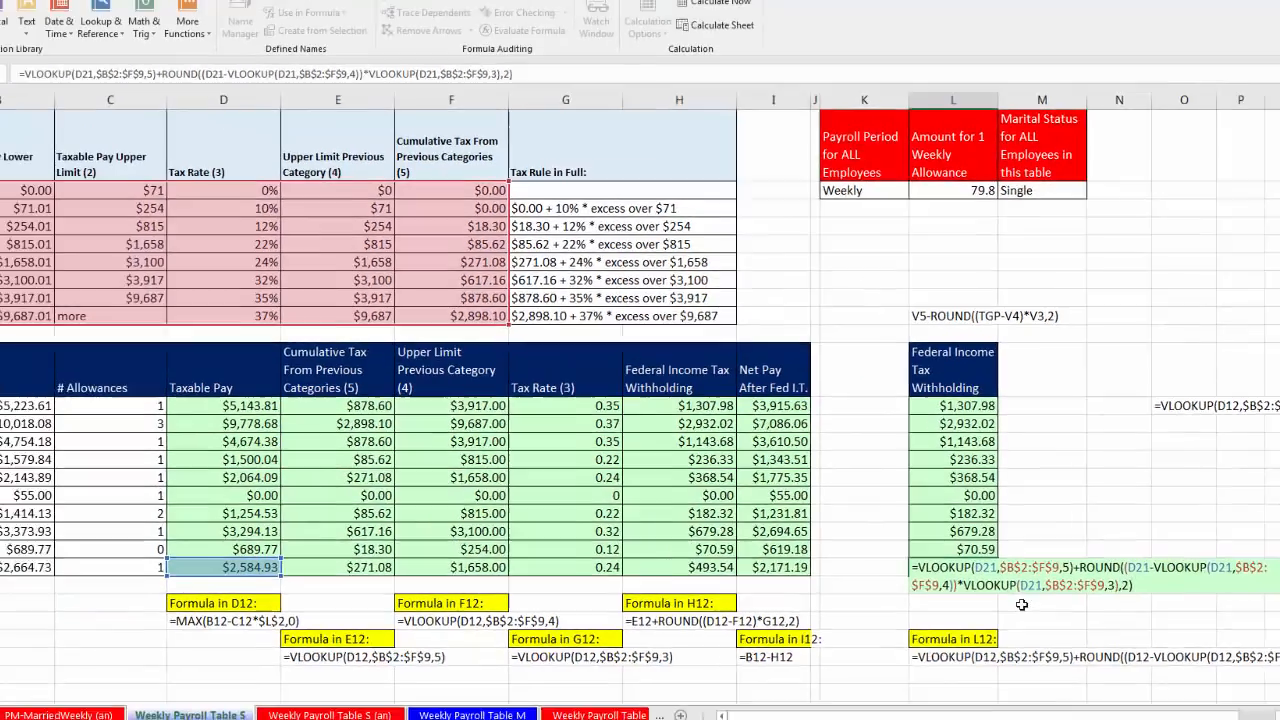
{"action": "key", "text": "Return"}
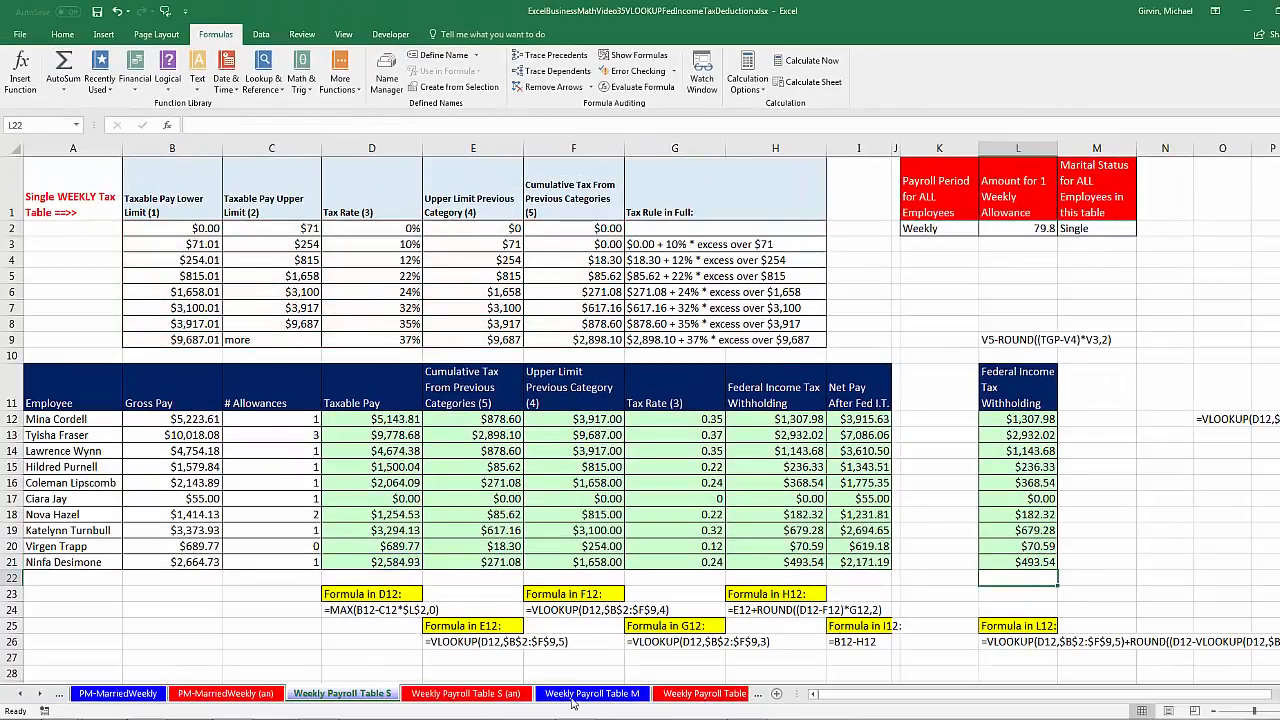
- Compare the layouts of Weekly Payroll Table M and Weekly Payroll Table S, and review the cell references in D12 and E12
{"action": "left_click", "coordinate": [610, 696]}
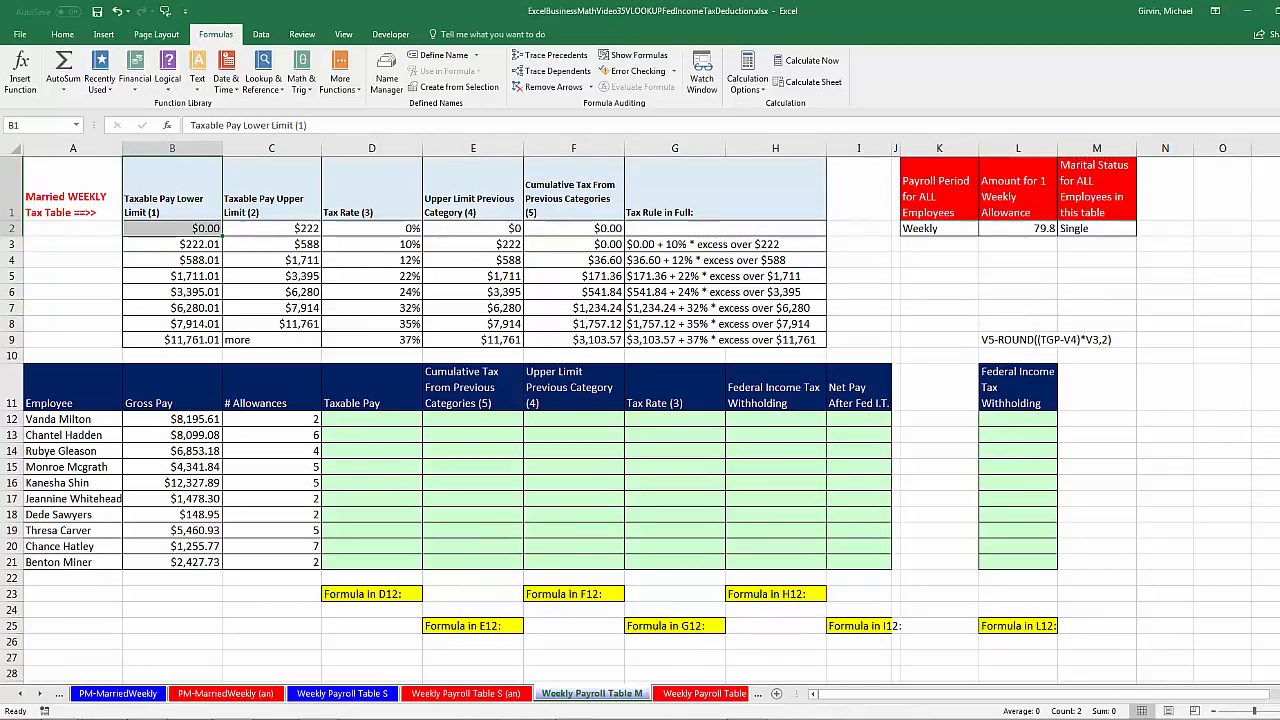
{"action": "left_click", "coordinate": [342, 694]}
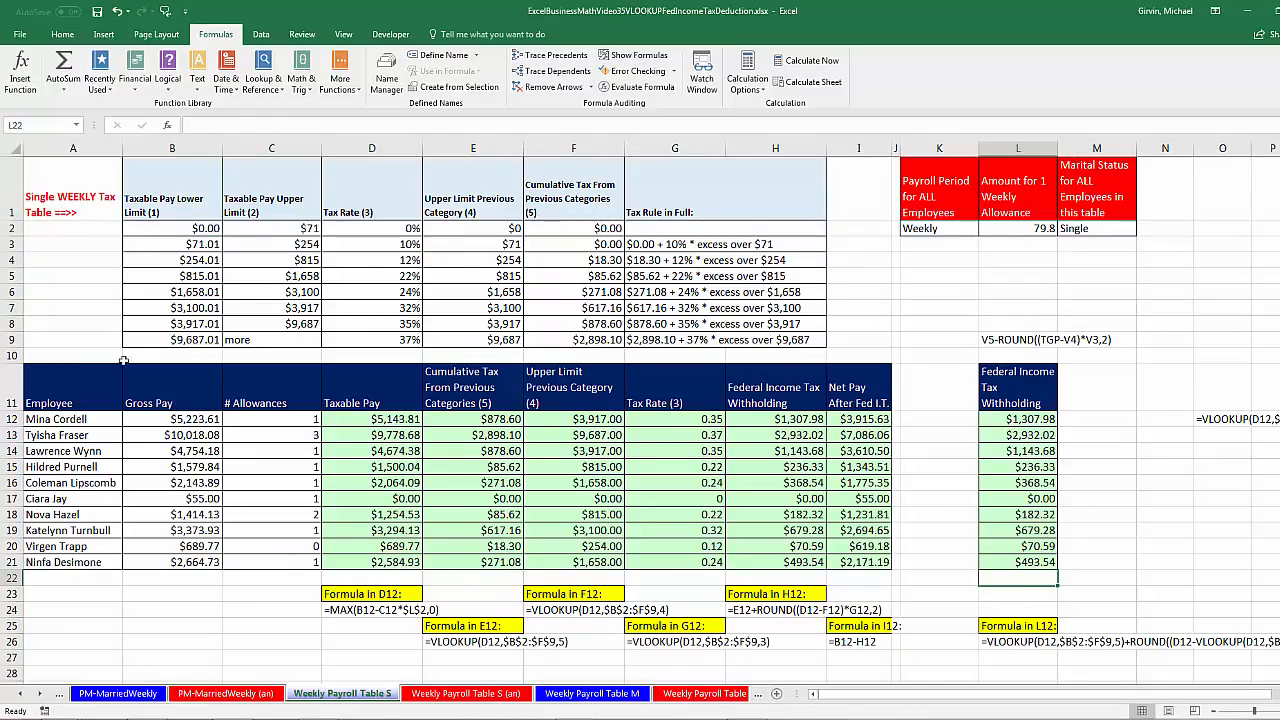
{"action": "double_click", "coordinate": [384, 419]}
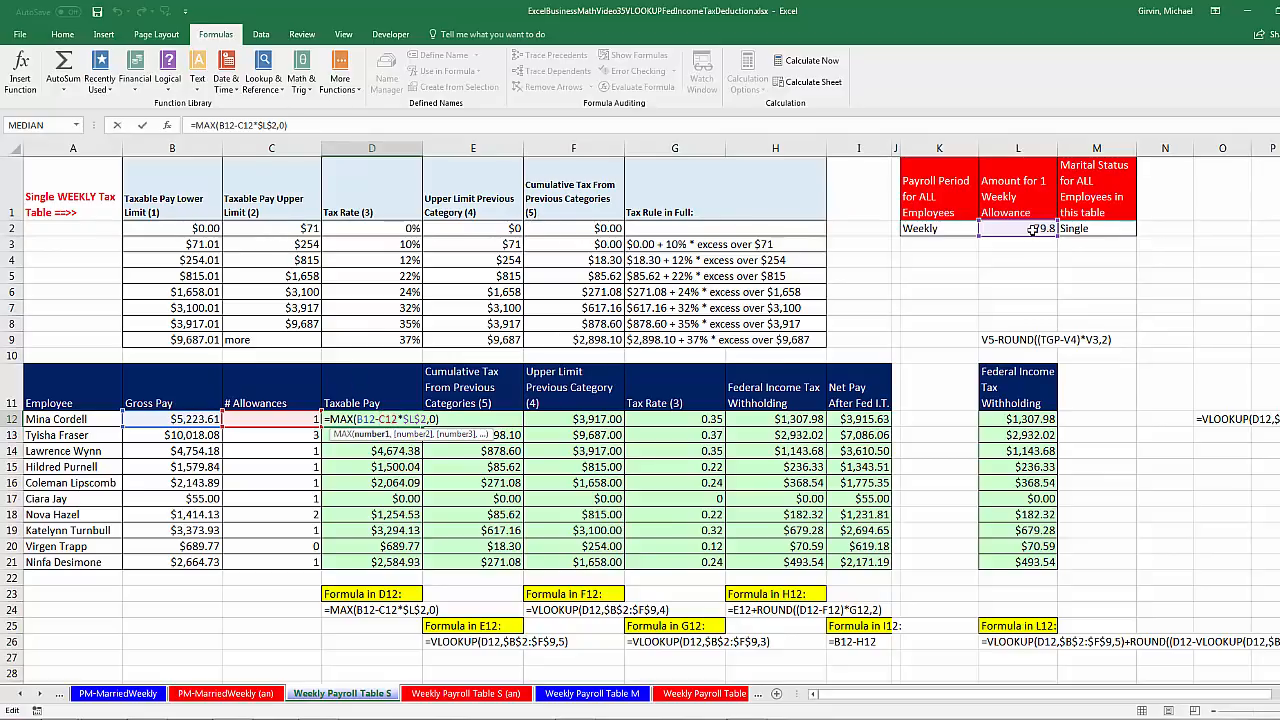
{"action": "key", "text": "Escape"}
{"action": "double_click", "coordinate": [487, 422]}
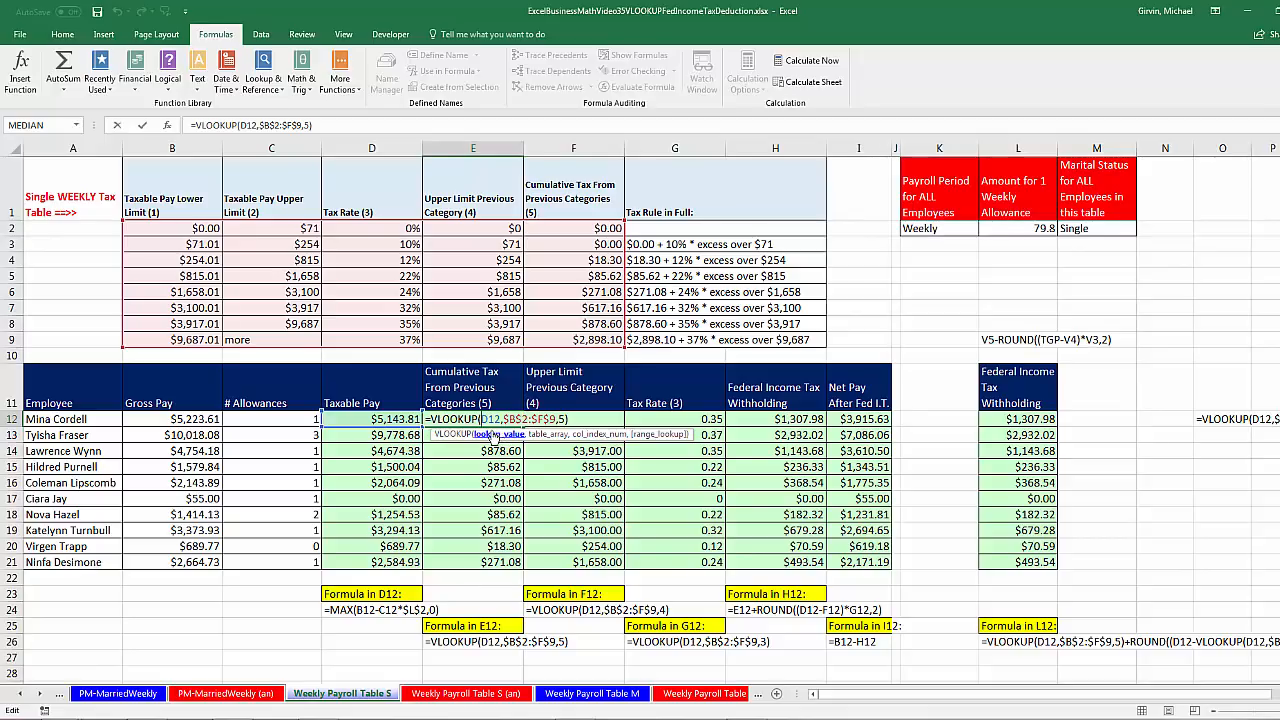
{"action": "key", "text": "Escape"}
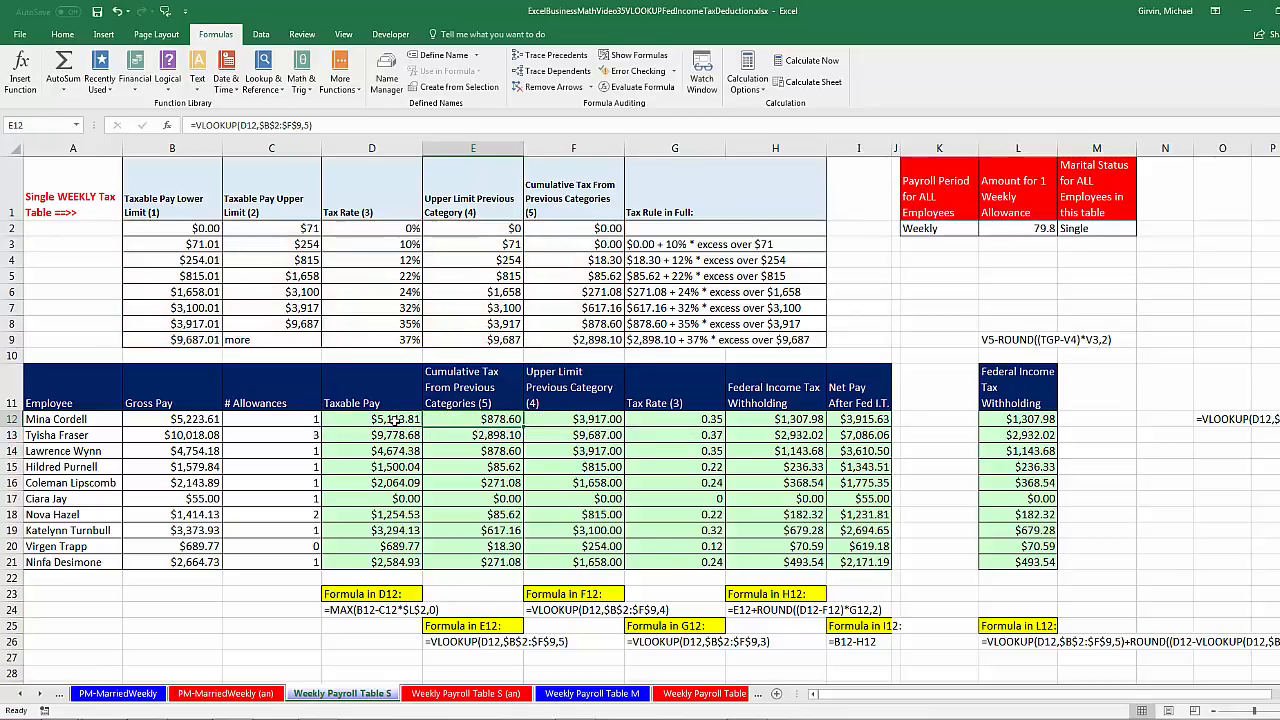
{"action": "double_click", "coordinate": [386, 420]}
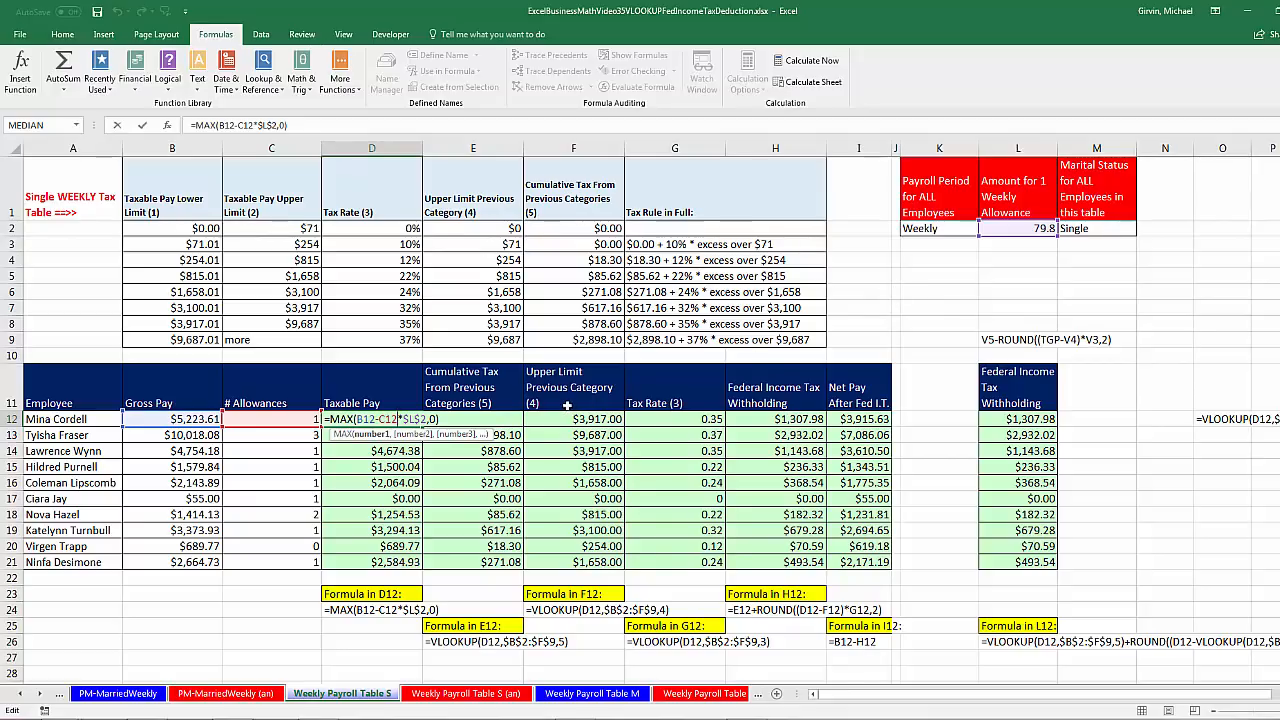
{"action": "key", "text": "Escape"}
- Copy the formula range D12:L21 from Weekly Payroll Table S and paste it at D12 on Weekly Payroll Table M
{"action": "left_click_drag", "start_coordinate": [372, 419], "coordinate": [573, 467]}
{"action": "left_click_drag", "start_coordinate": [763, 516], "coordinate": [1020, 562]}
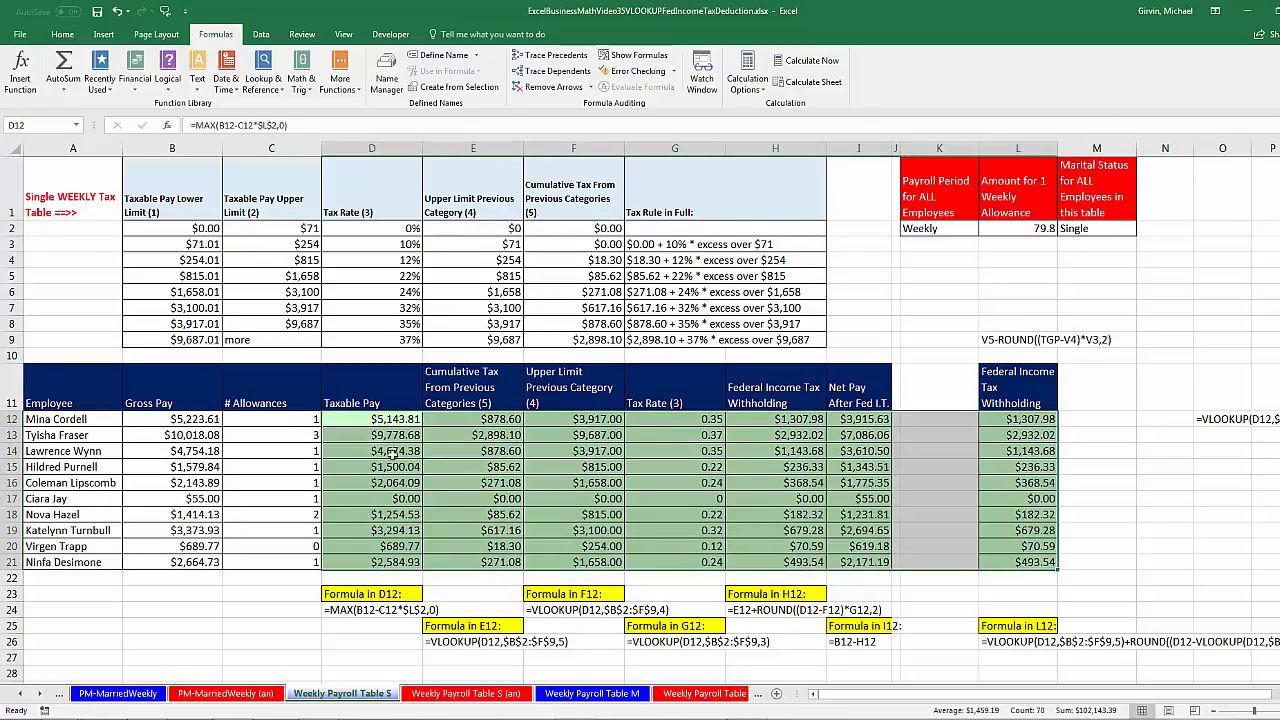
{"action": "key", "text": "ctrl+c"}
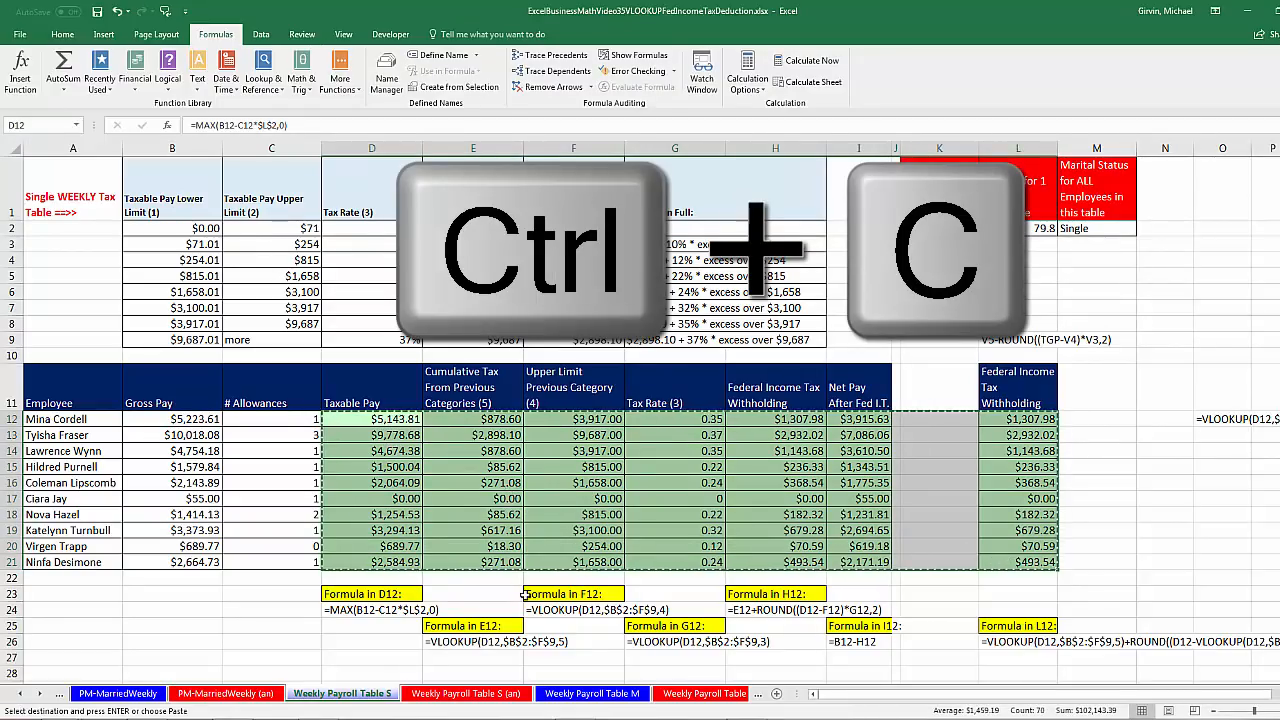
{"action": "left_click", "coordinate": [592, 693]}
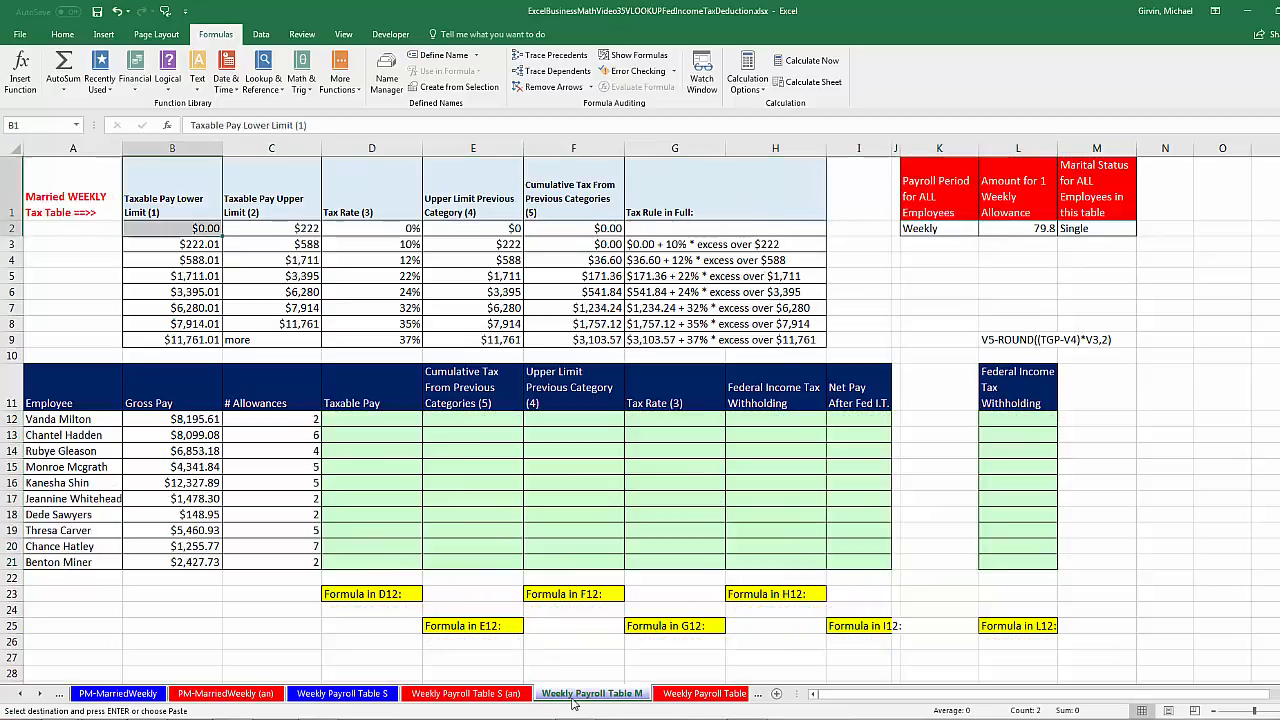
{"action": "left_click", "coordinate": [357, 420]}
{"action": "key", "text": "ctrl+v"}
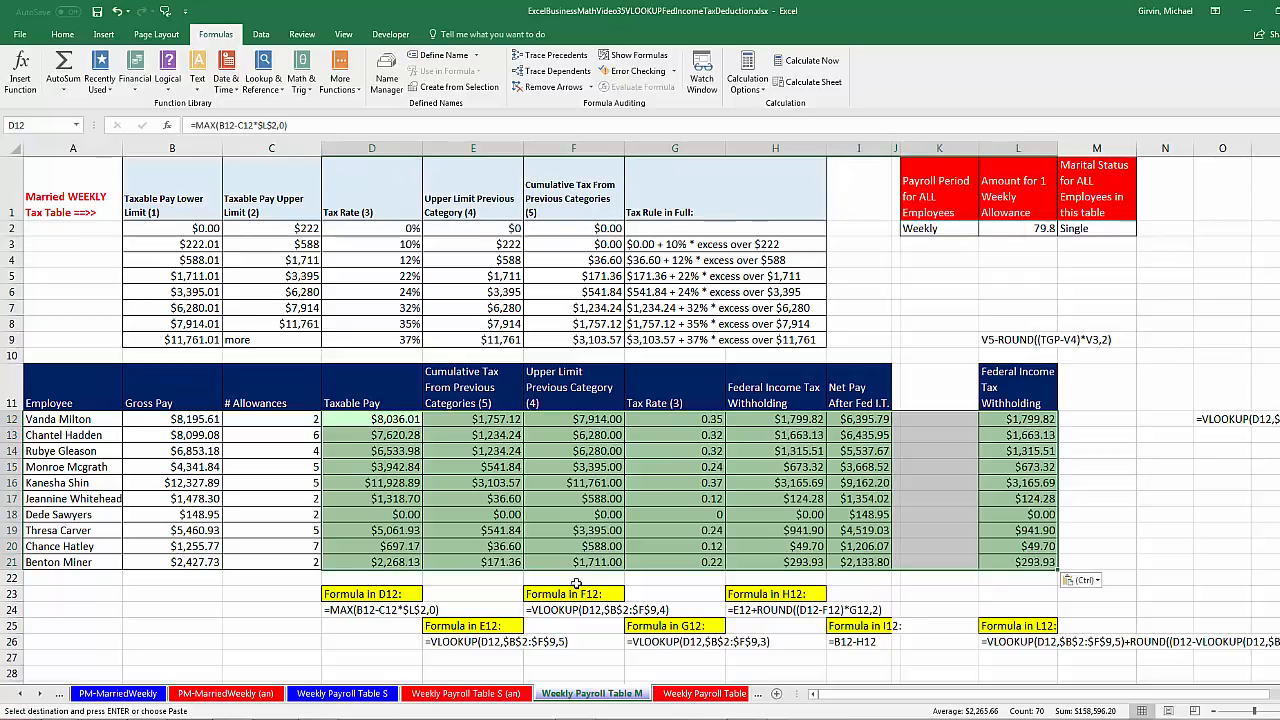
- Check the cell references of the pasted formulas in D21 through H21 and L21 on Weekly Payroll Table M
{"action": "left_click", "coordinate": [405, 562]}
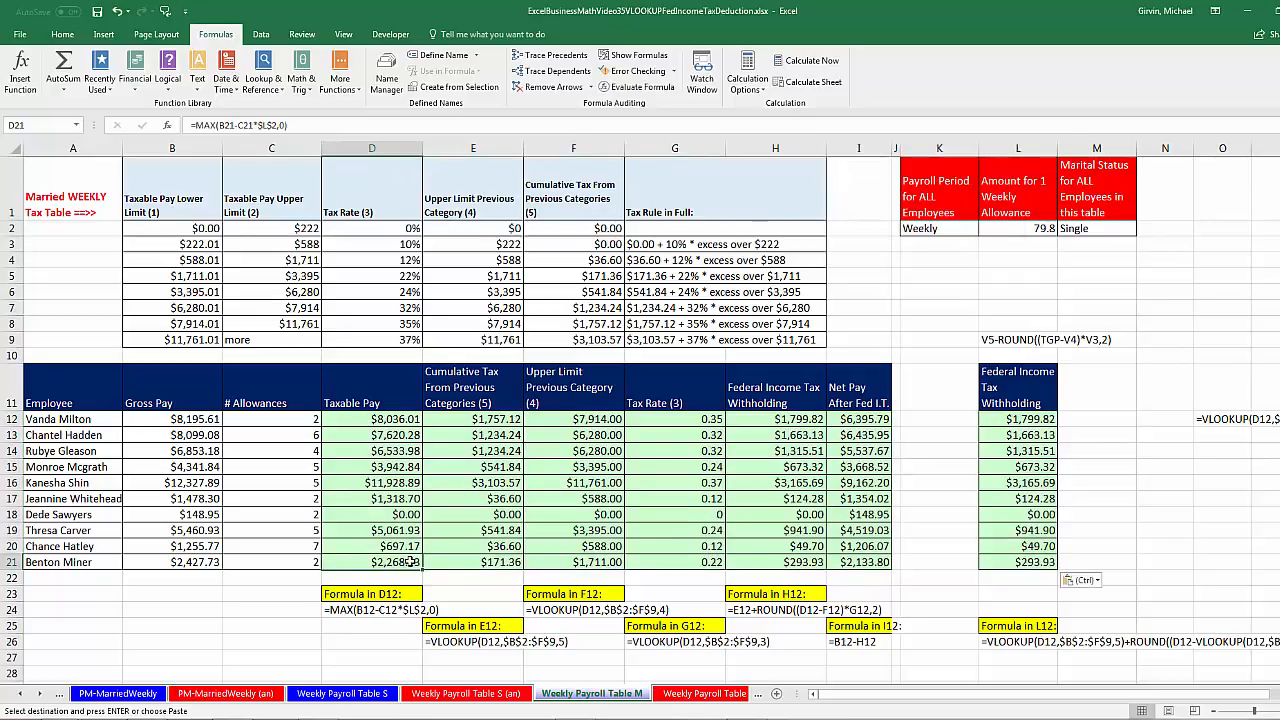
{"action": "key", "text": "F2"}
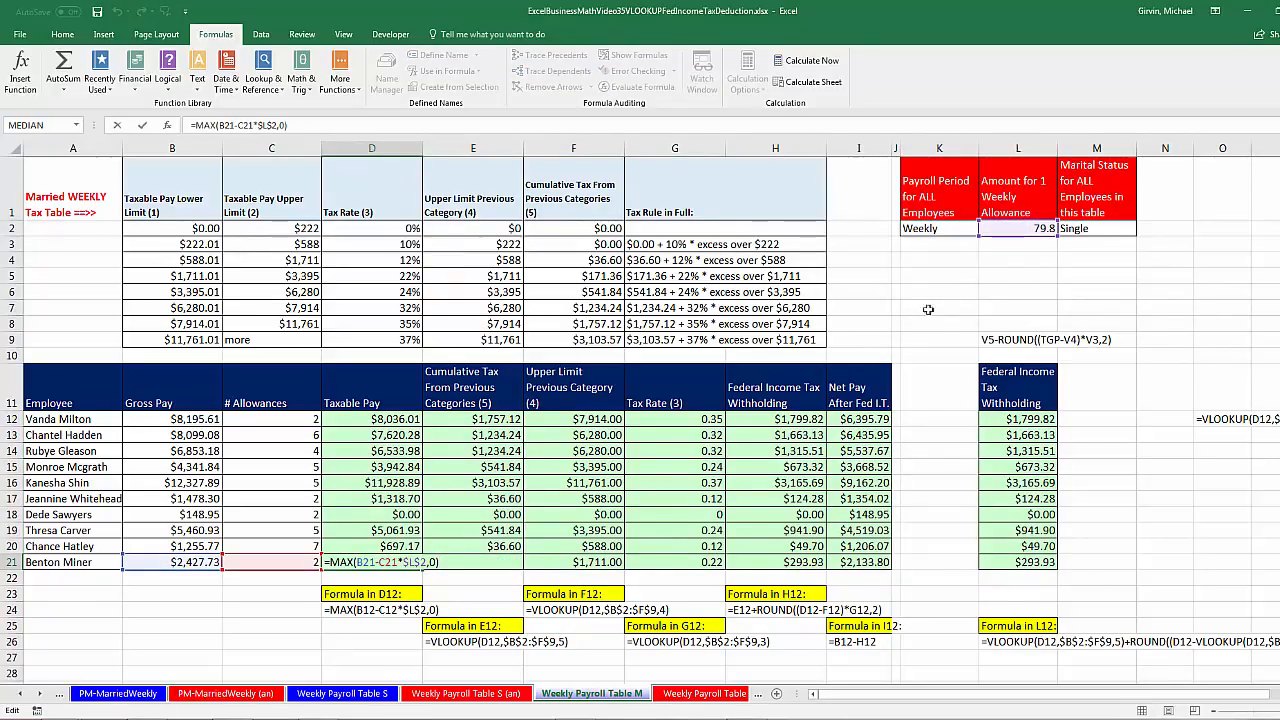
{"action": "left_click", "coordinate": [478, 562]}
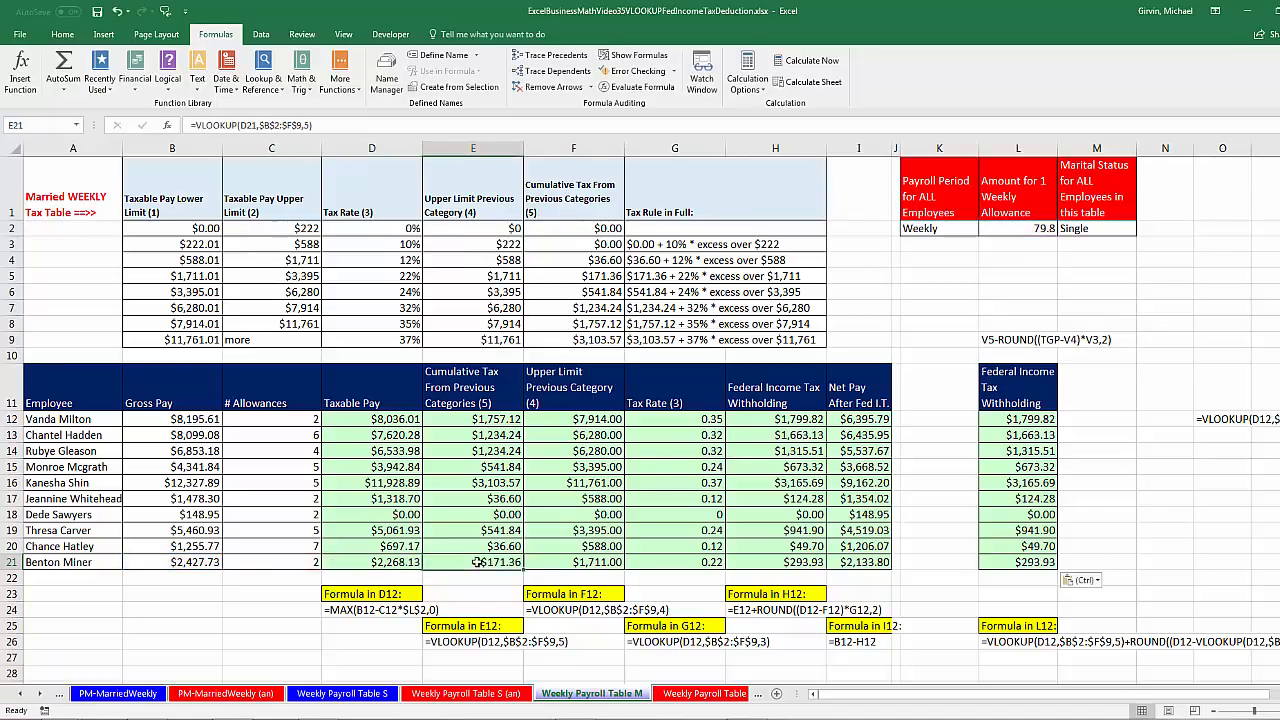
{"action": "left_click", "coordinate": [612, 563]}
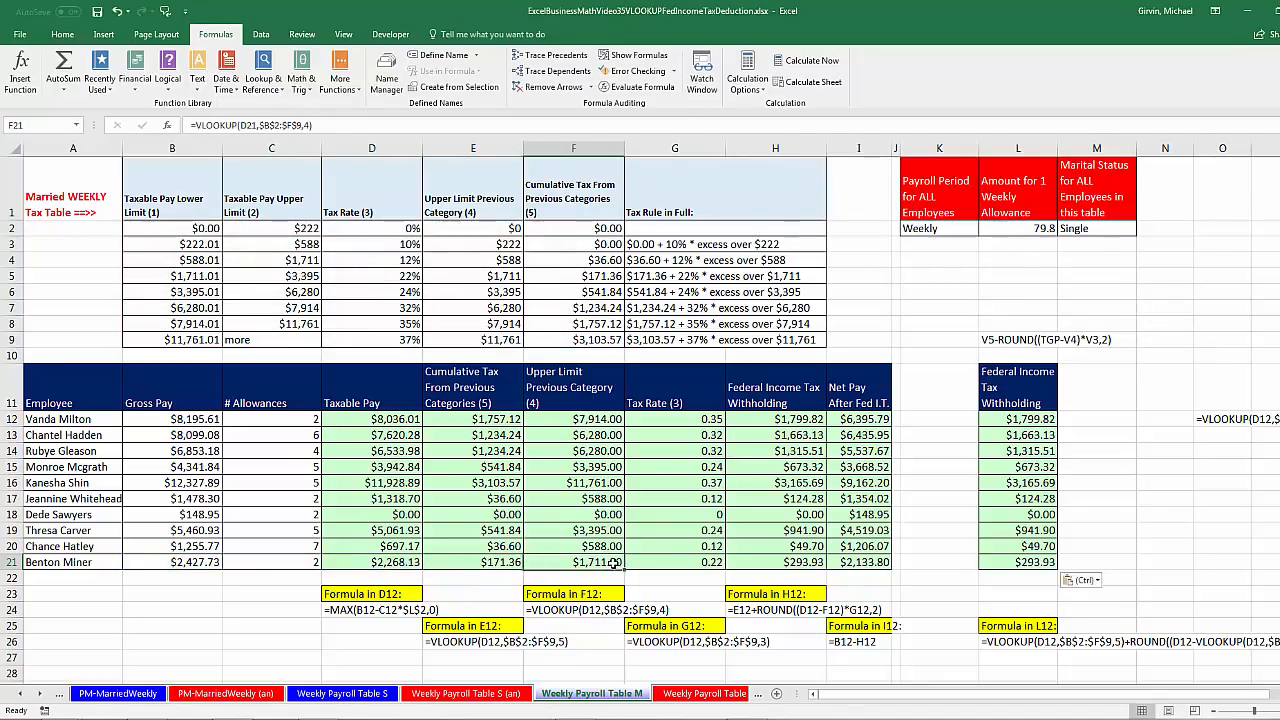
{"action": "key", "text": "Right"}
{"action": "key", "text": "Right"}
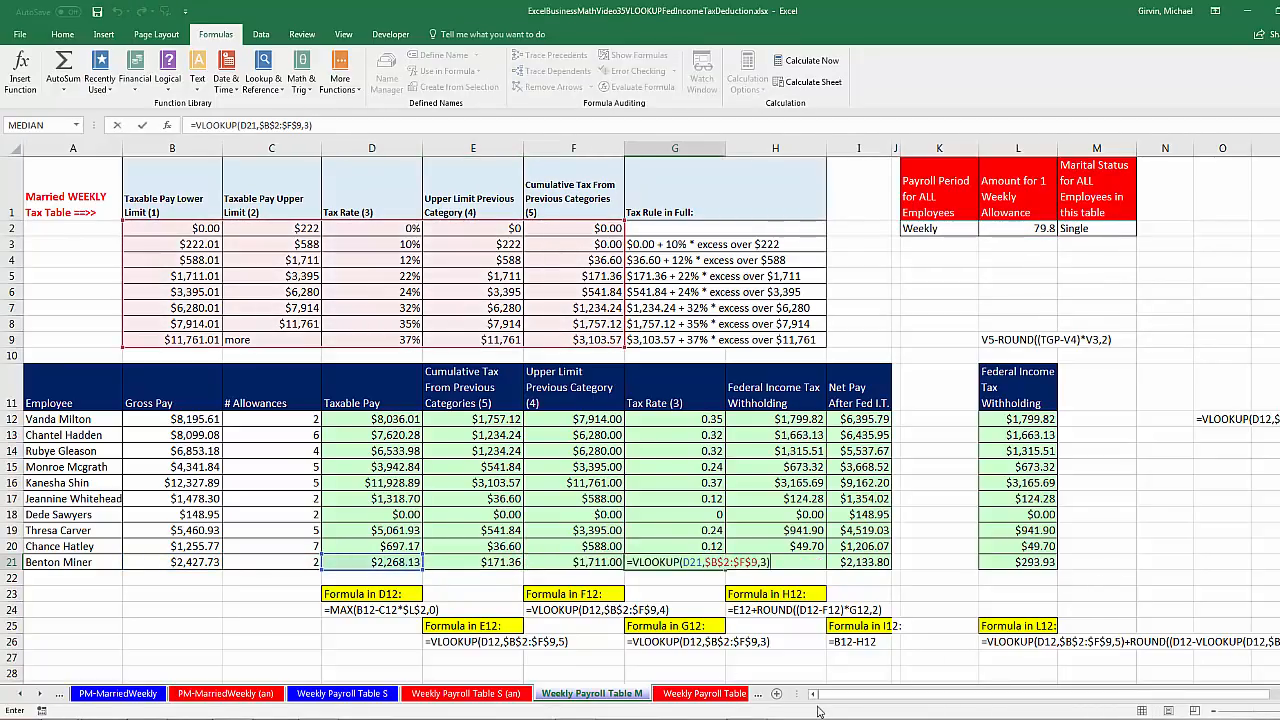
{"action": "key", "text": "F2"}
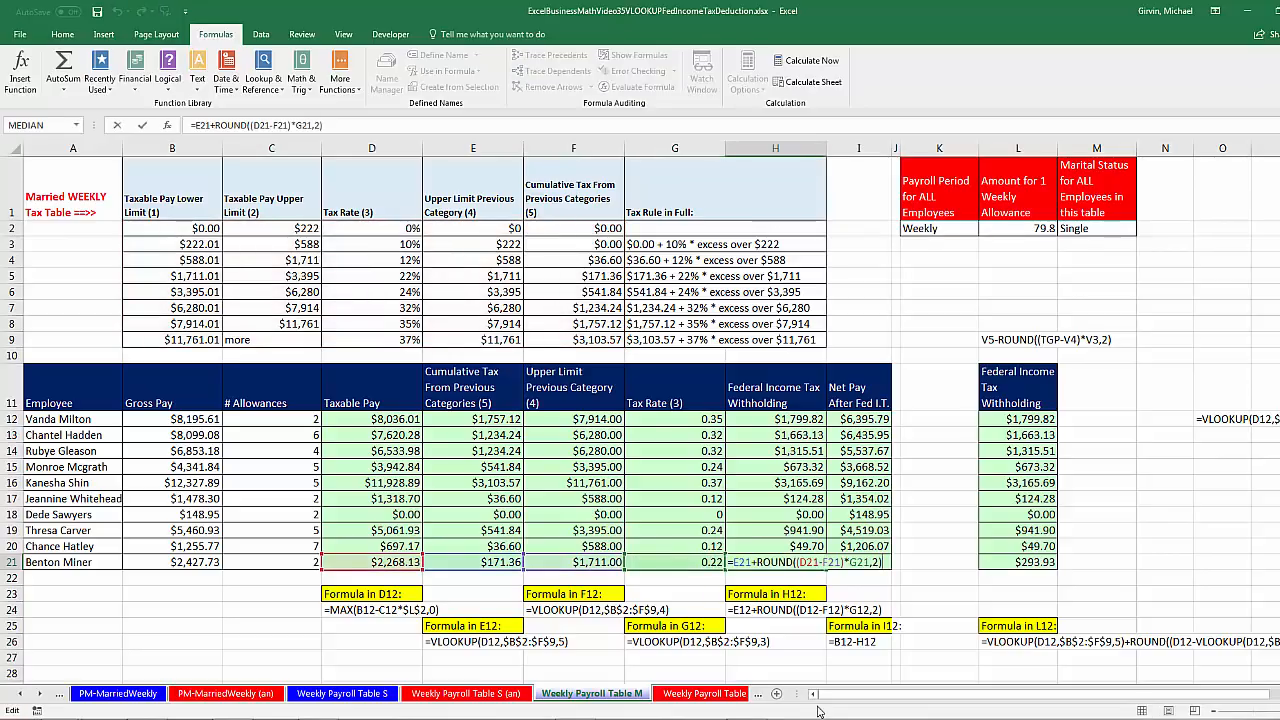
{"action": "key", "text": "Escape"}
{"action": "key", "text": "Right"}
{"action": "key", "text": "Right"}
{"action": "key", "text": "Right"}
{"action": "key", "text": "Right"}
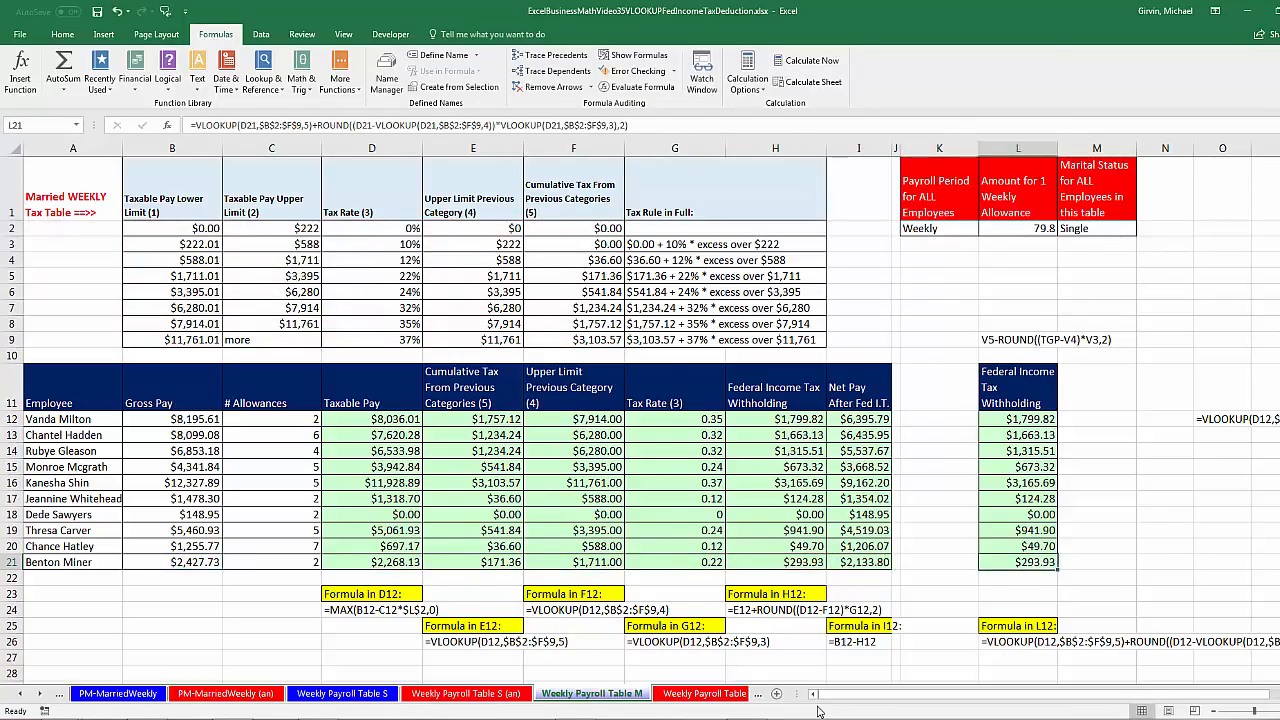
{"action": "key", "text": "F2"}
{"action": "key", "text": "Escape"}
- Look through the workbook's sheet list for the HW homework sheets while staying on Weekly Payroll Table M
{"action": "left_click", "coordinate": [41, 696]}
{"action": "left_click", "coordinate": [41, 696]}
{"action": "left_click", "coordinate": [41, 696]}
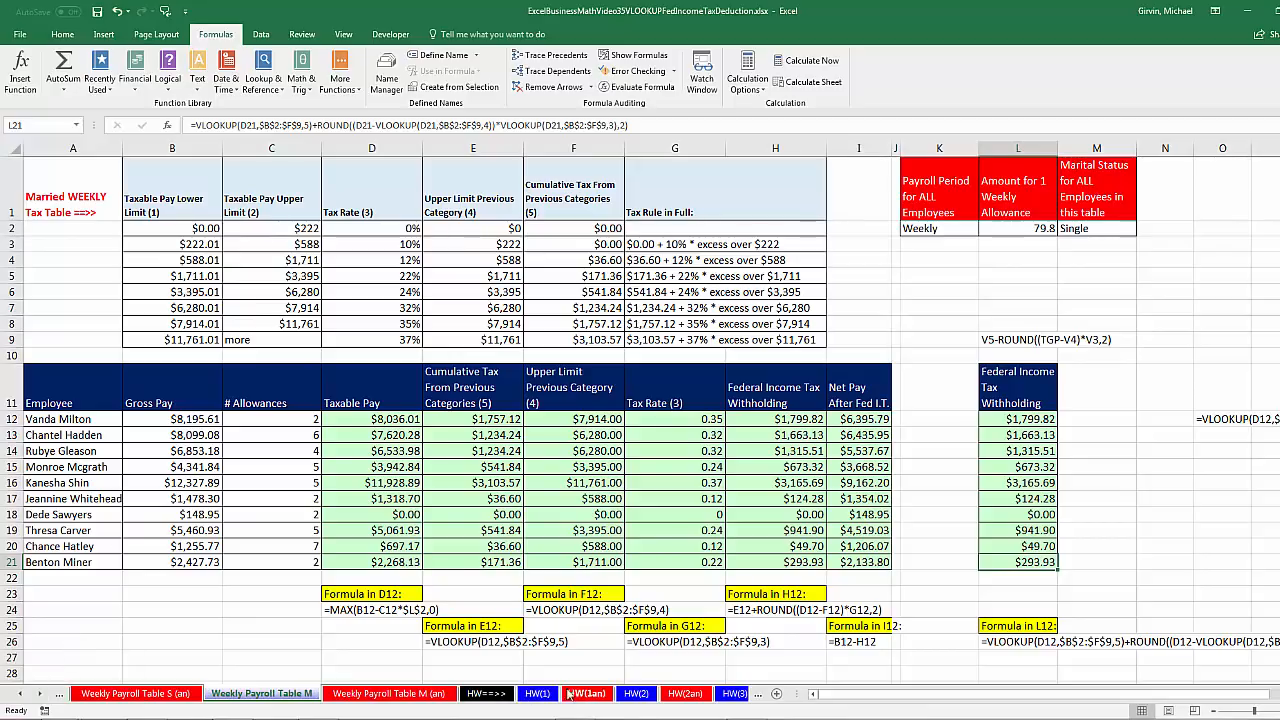
{"action": "left_click", "coordinate": [38, 696]}
{"action": "left_click", "coordinate": [38, 696]}
{"action": "left_click", "coordinate": [18, 696]}
{"action": "left_click", "coordinate": [18, 697]}
{"action": "left_click", "coordinate": [18, 697]}
{"action": "left_click", "coordinate": [18, 697]}
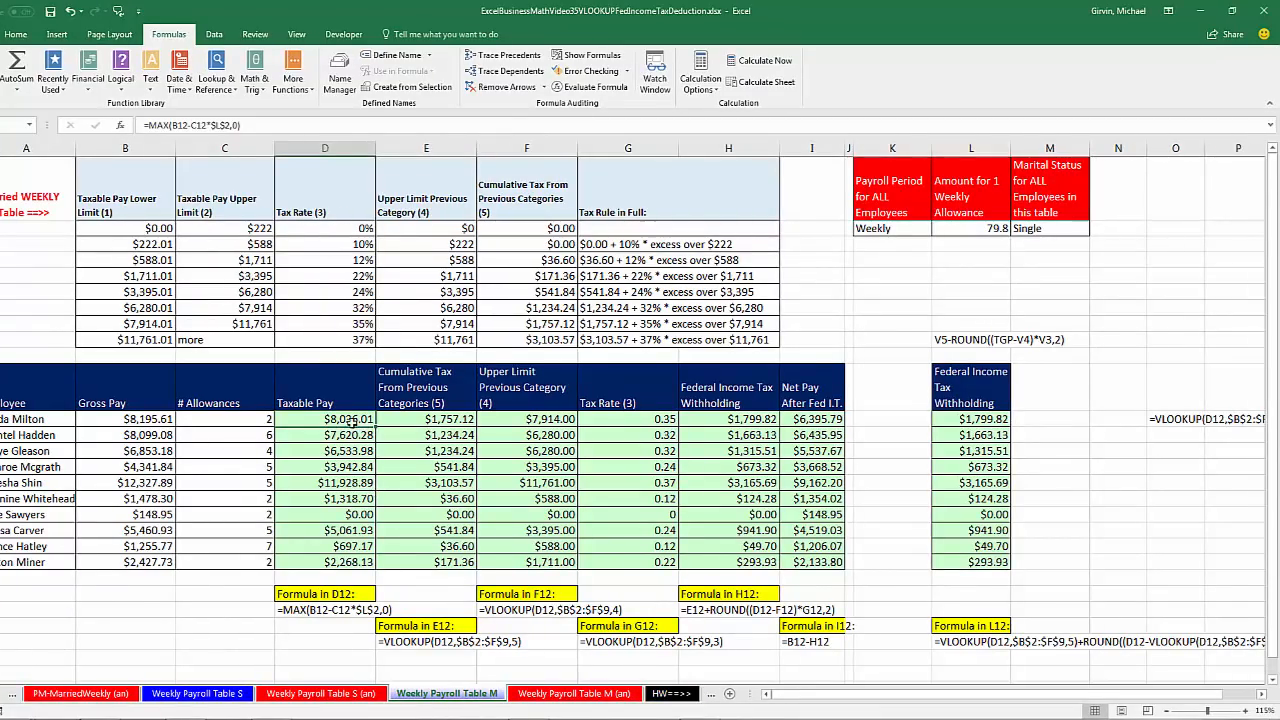
- Review the taxable pay, VLOOKUP and withholding formulas in D12 through H12, plus the single-cell withholding formula in L12
{"action": "key", "text": "F2"}
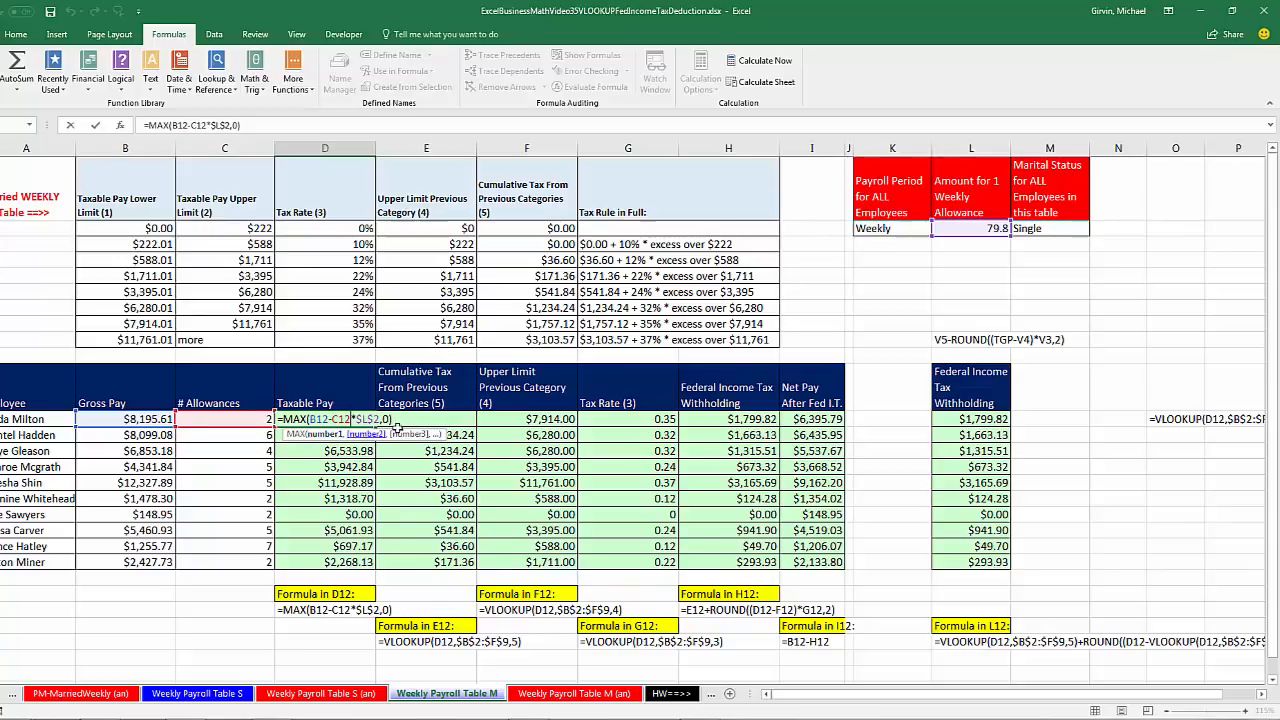
{"action": "key", "text": "ctrl+Return"}
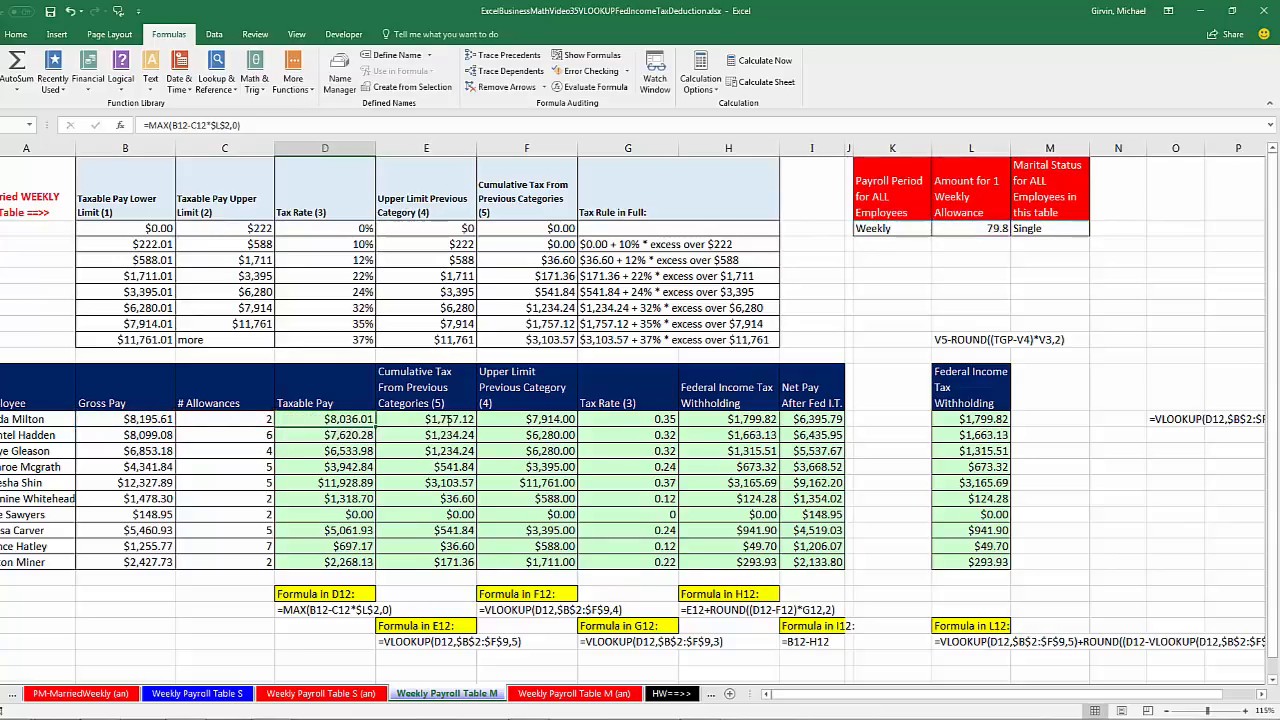
{"action": "left_click", "coordinate": [452, 419]}
{"action": "key", "text": "F2"}
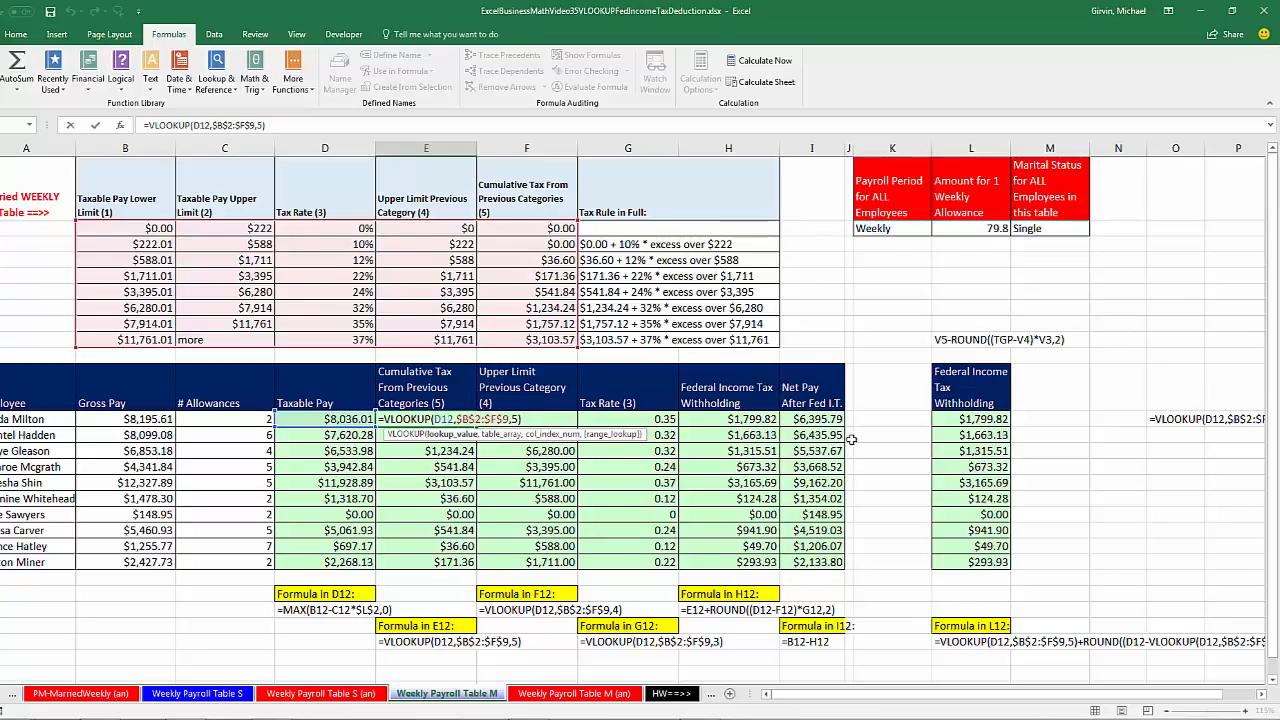
{"action": "key", "text": "Escape"}
{"action": "double_click", "coordinate": [563, 416]}
{"action": "key", "text": "Escape"}
{"action": "double_click", "coordinate": [620, 420]}
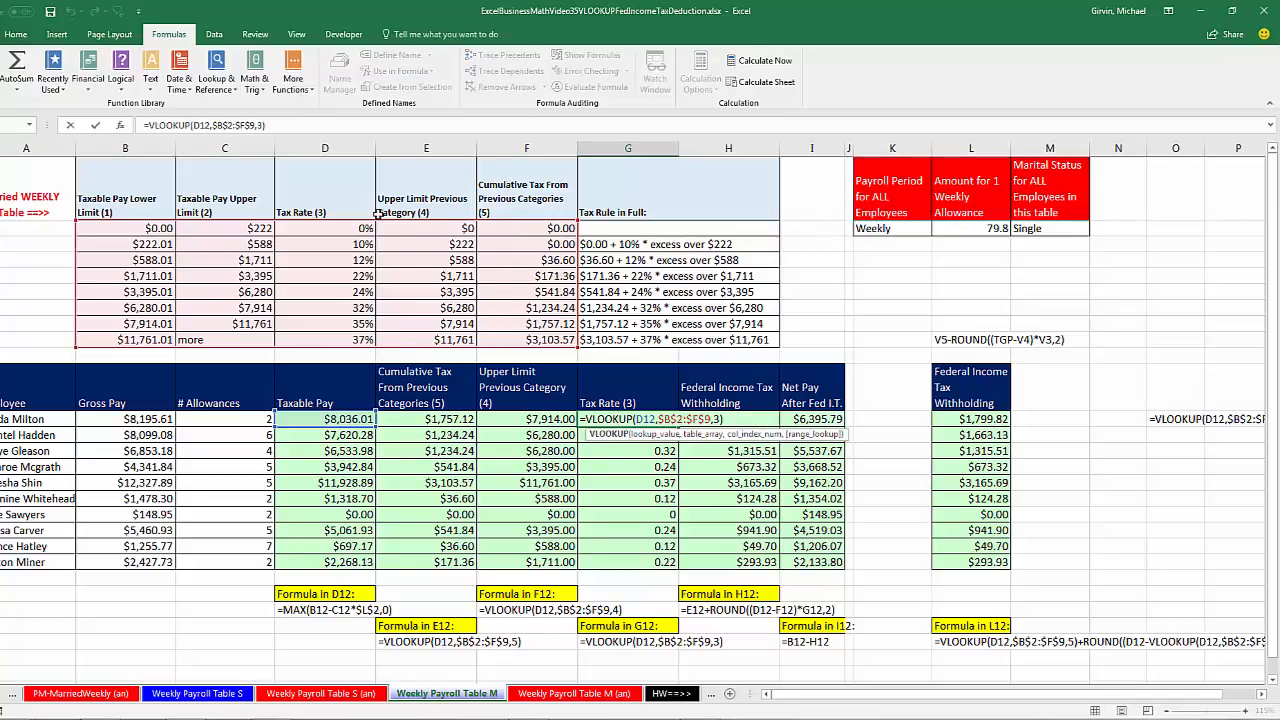
{"action": "left_click", "coordinate": [748, 421]}
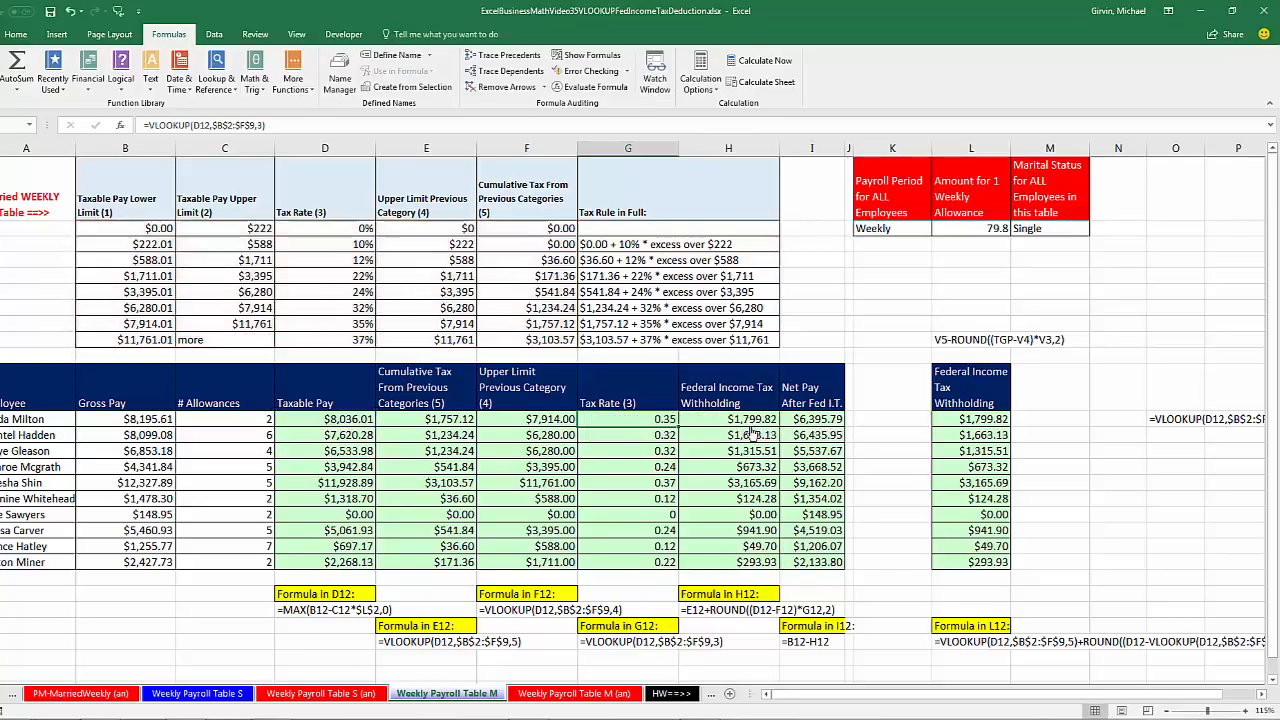
{"action": "double_click", "coordinate": [750, 421]}
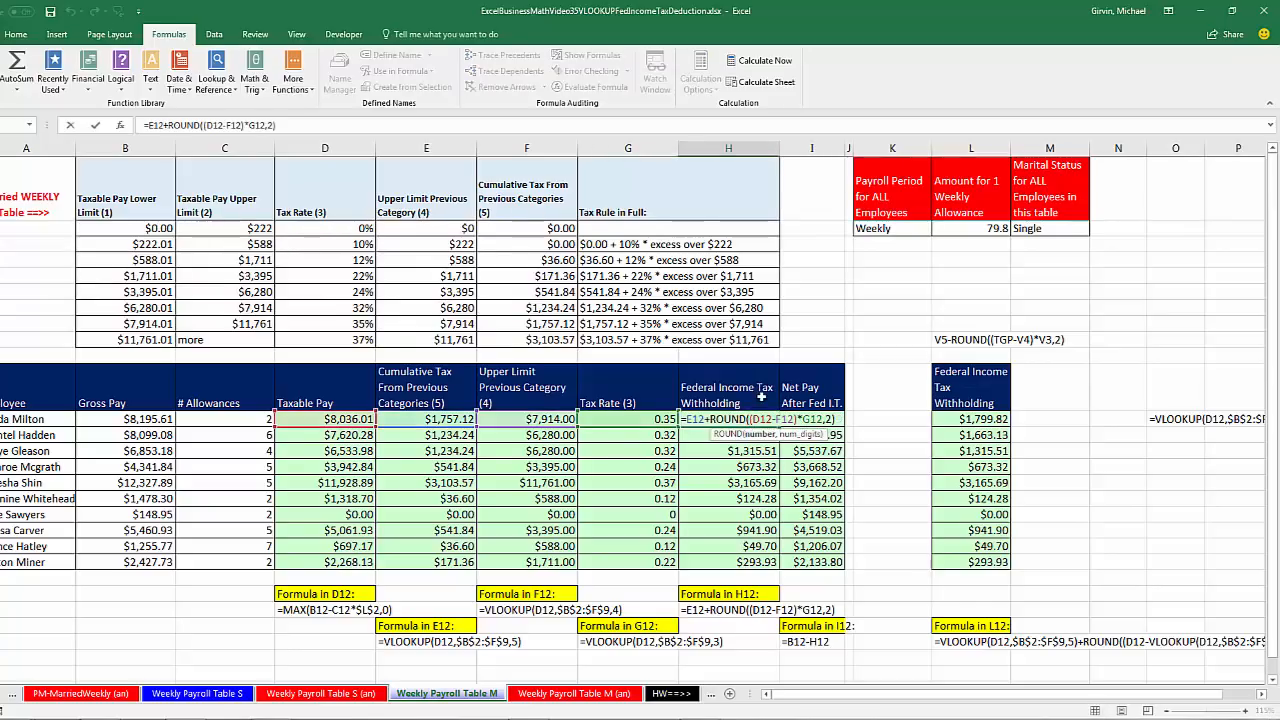
{"action": "key", "text": "Escape"}
{"action": "double_click", "coordinate": [960, 419]}
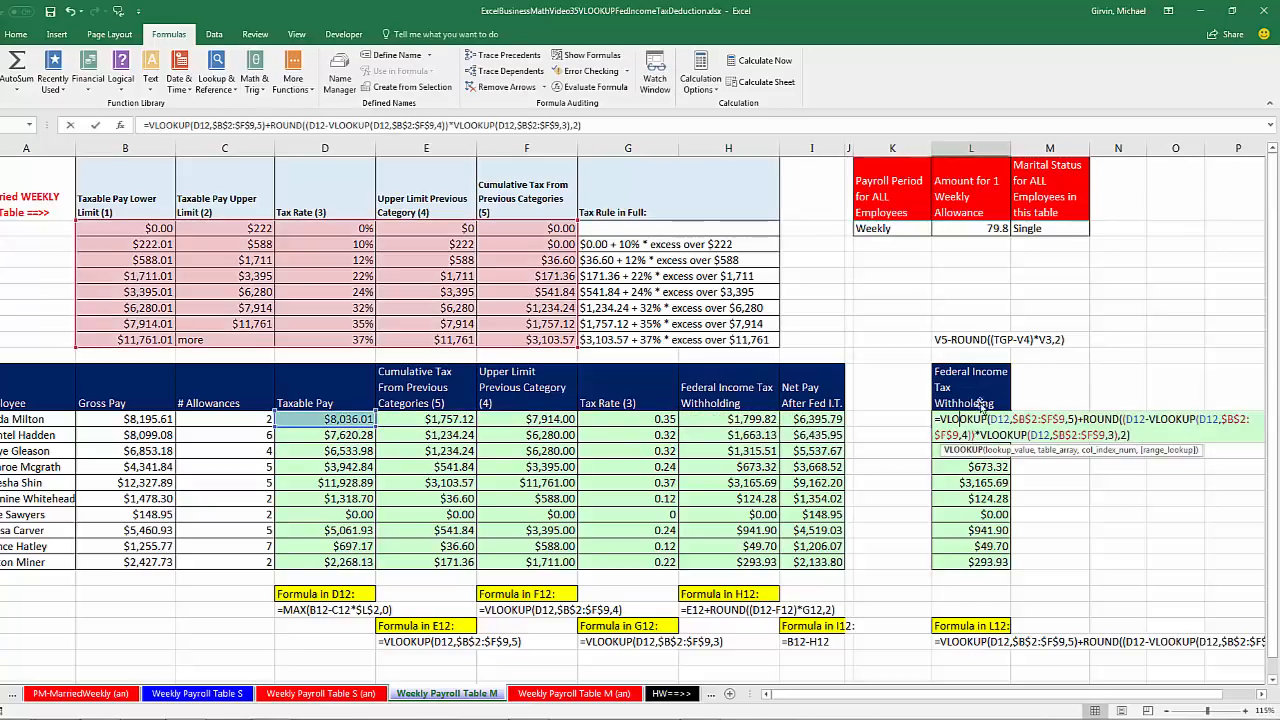
{"action": "key", "text": "Escape"}
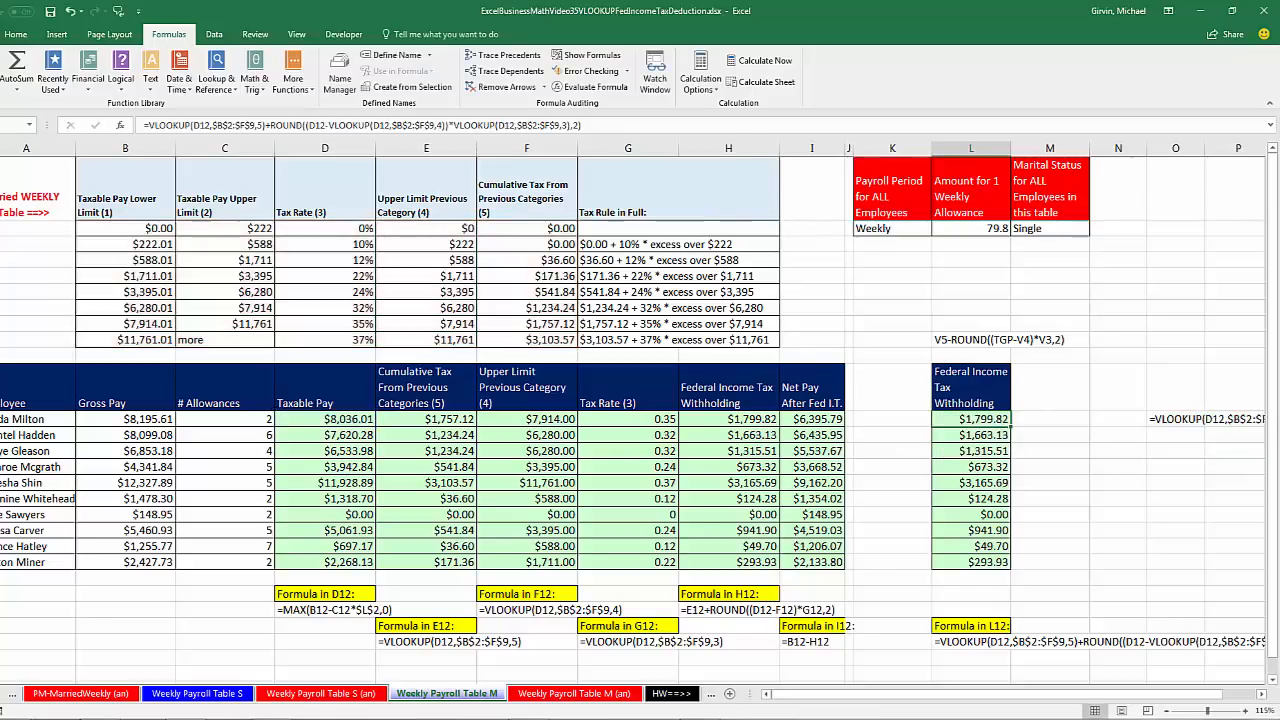